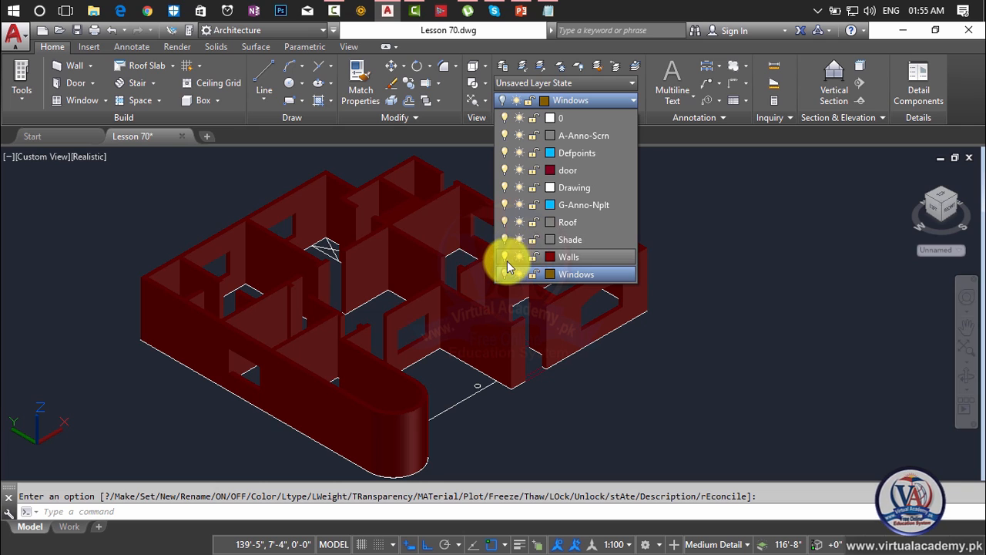
Turn off the Walls layer to leave only the floor plan linework displayed.
left_click(504, 257)
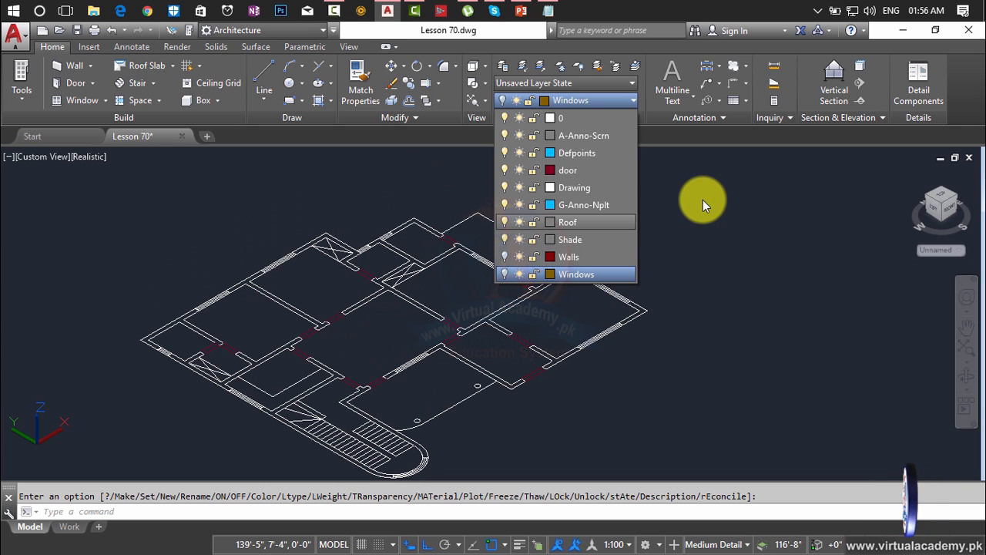
key("Escape")
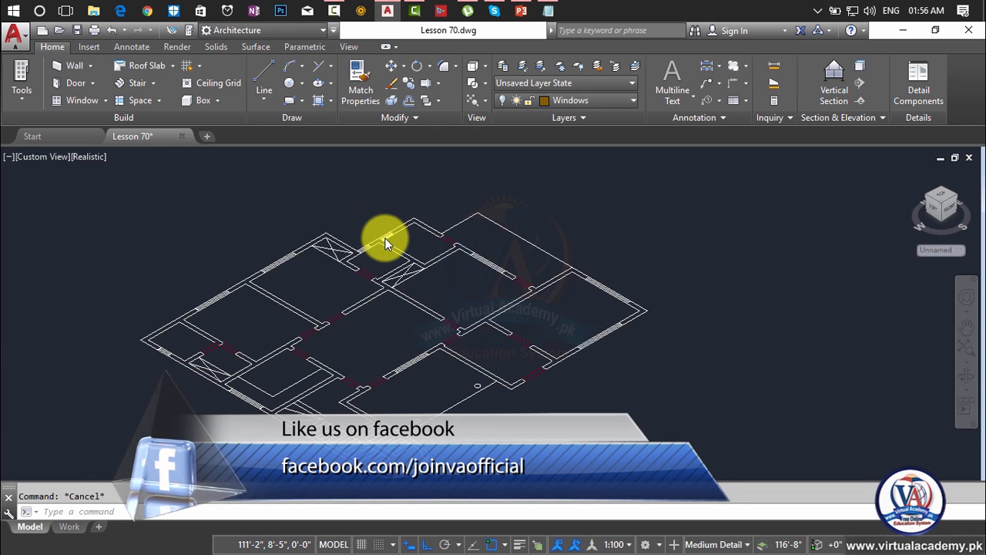
Offset the outer line of the long windowed exterior wall outward by 18 inches.
scroll(385, 240, "up", 4)
middle_click_drag(387, 238, 429, 287, "shift")
type("o")
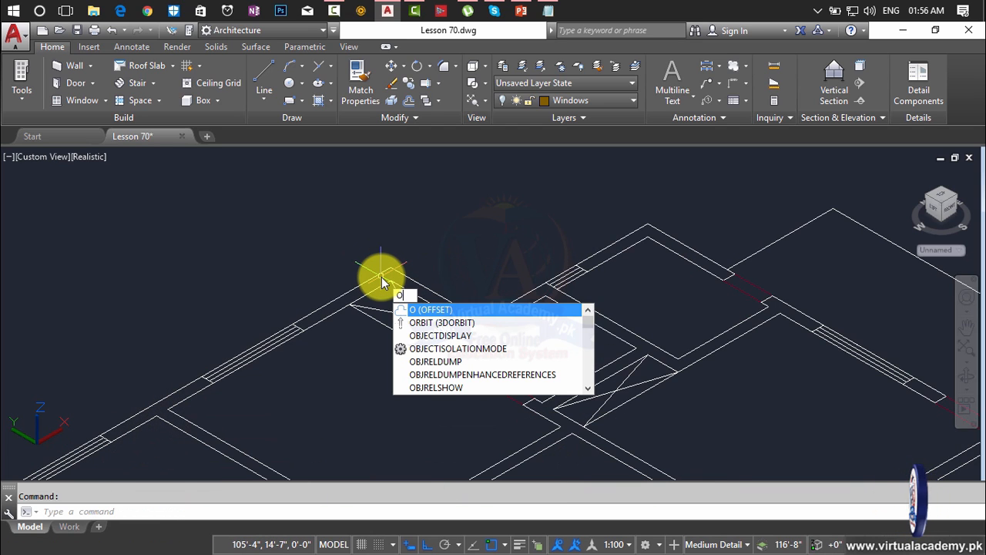
key("Return")
type("18")
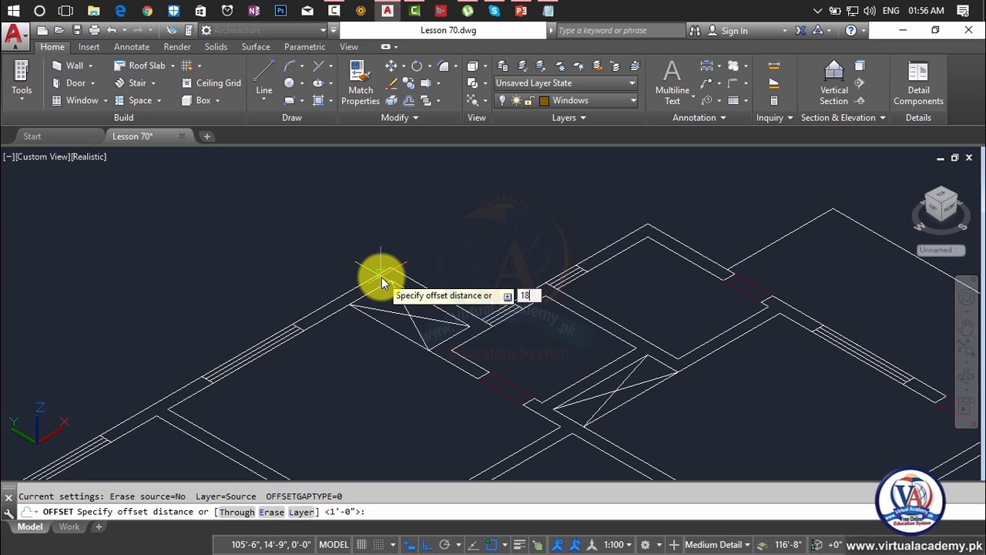
key("Return")
left_click(372, 262)
left_click(361, 242)
Offset the next three outer wall lines, from the crossed shaft around the projecting room, outward by the same 18 inches.
middle_click_drag(361, 242, 425, 245, "shift")
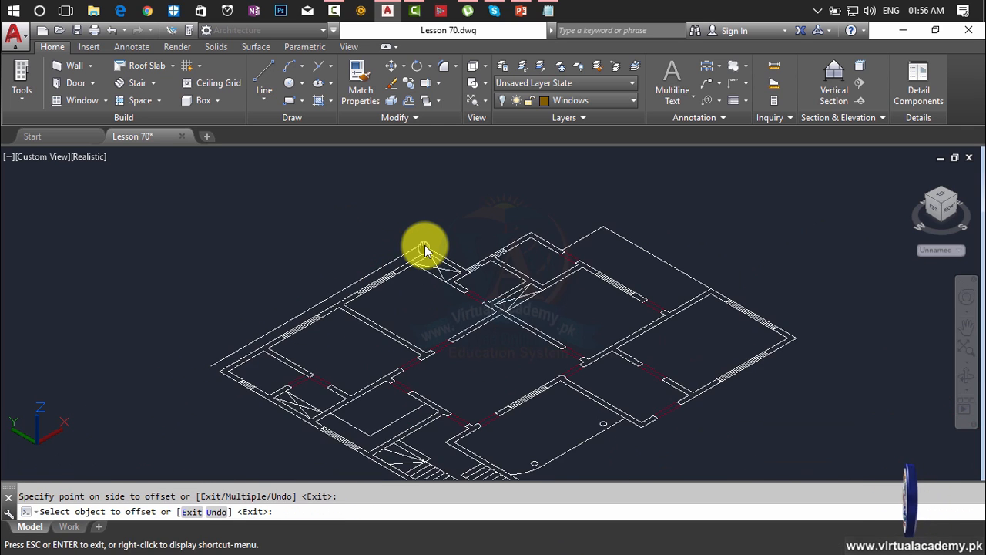
scroll(424, 245, "up", 3)
left_click(458, 278)
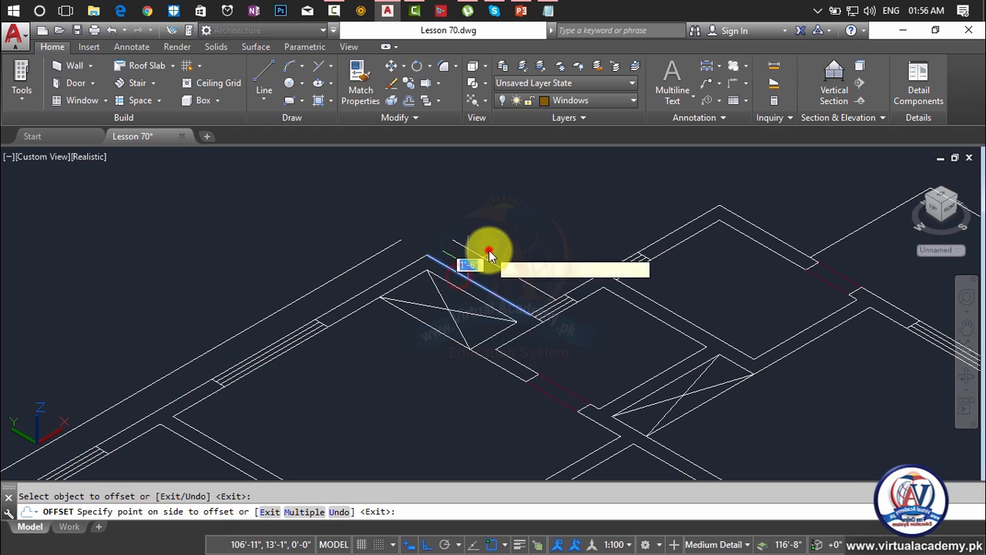
left_click(487, 258)
left_click(539, 214)
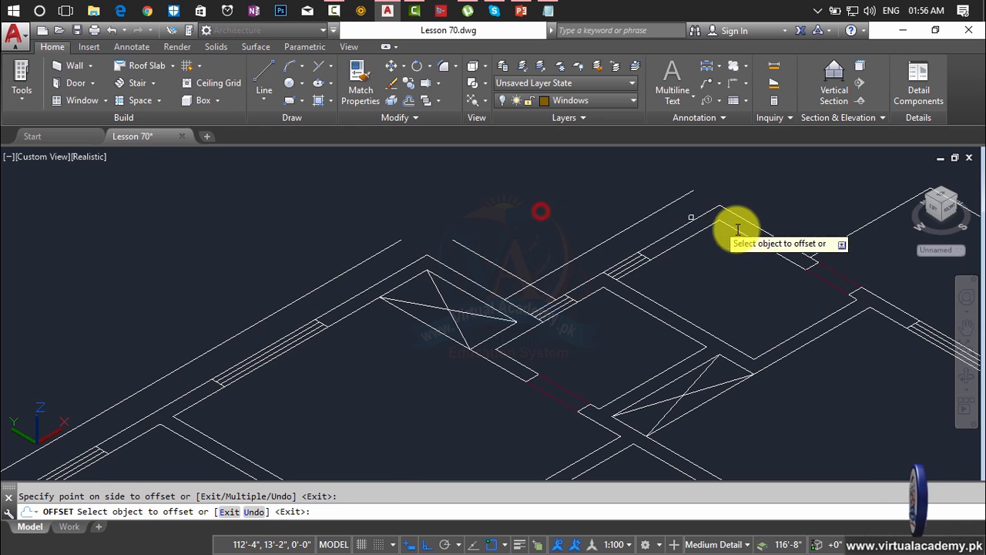
left_click(757, 226)
left_click(771, 182)
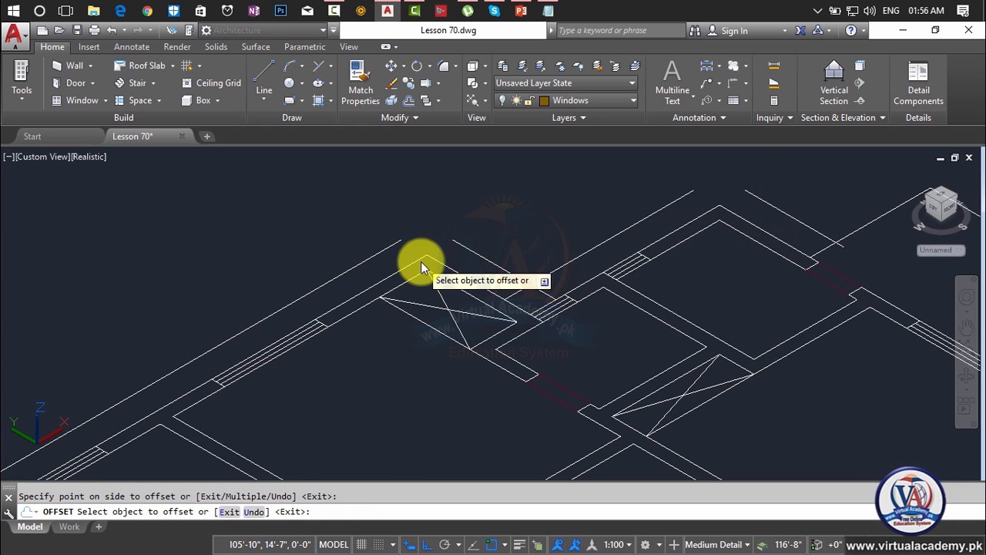
Offset the two outer edges of the open terrace and the adjoining windowed wall's outer line outward by 18 inches.
scroll(631, 234, "down", 2)
middle_click_drag(631, 236, 305, 290)
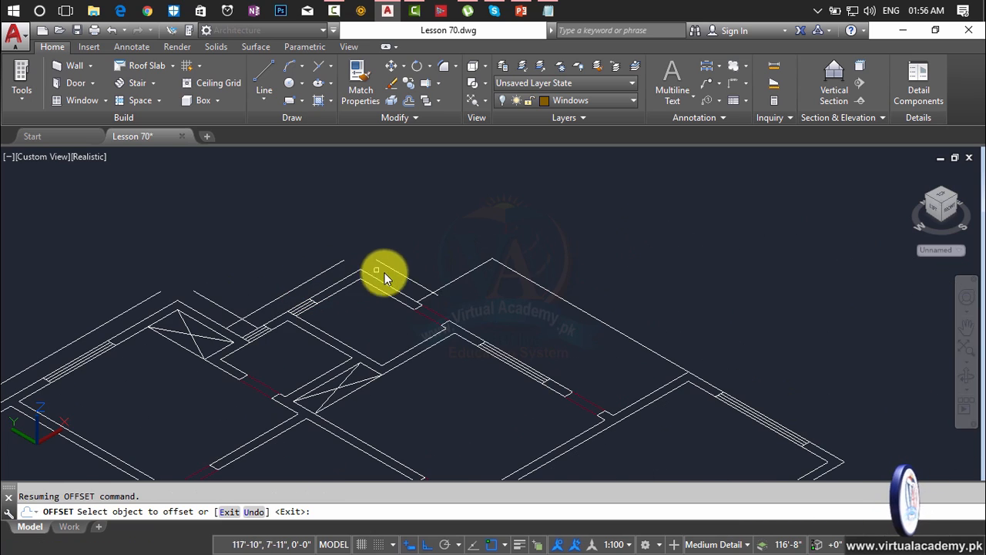
left_click(459, 280)
left_click(433, 231)
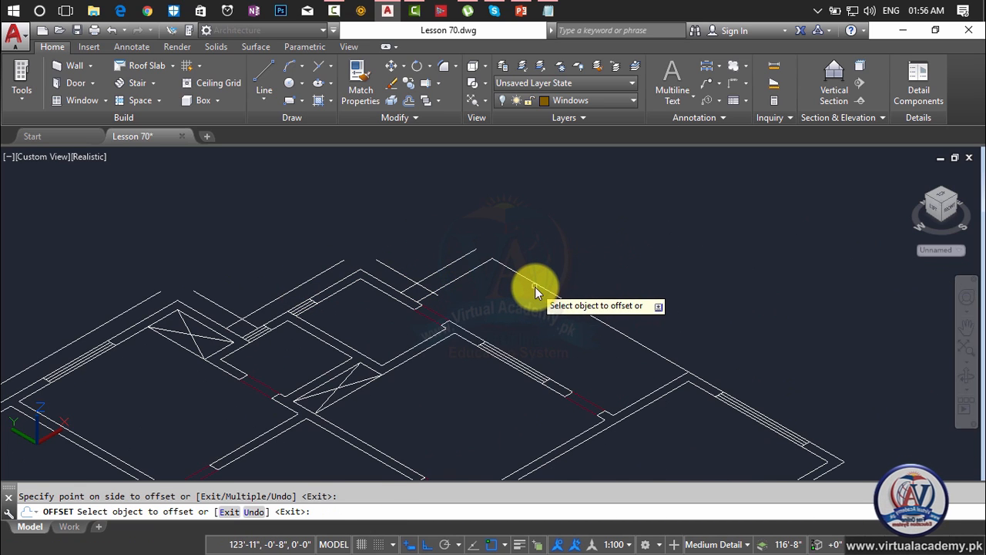
left_click(536, 282)
left_click(685, 335)
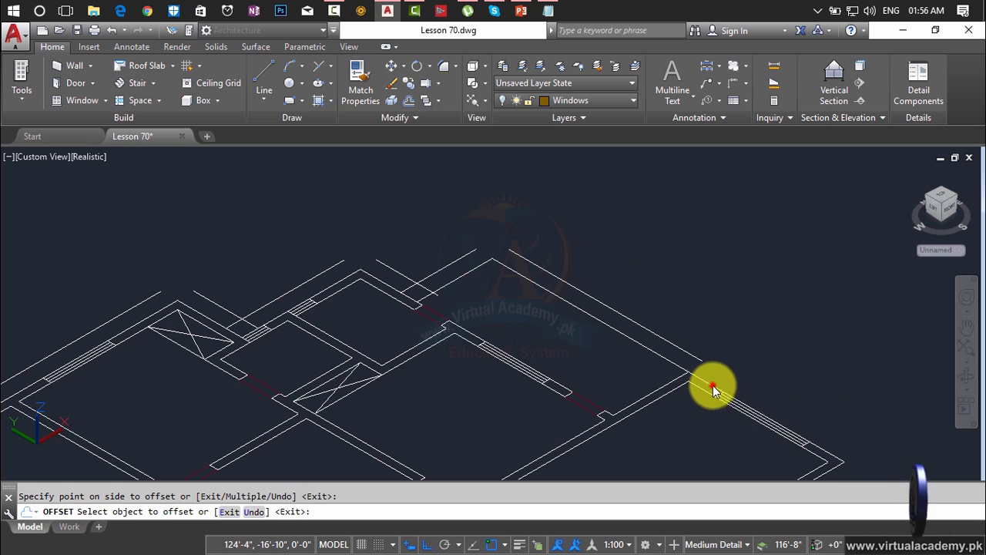
left_click(713, 385)
left_click(797, 433)
Offset the corner room's outer wall segments on both sides of its window and the short segment past the door outward 18 inches.
middle_click_drag(797, 433, 662, 223)
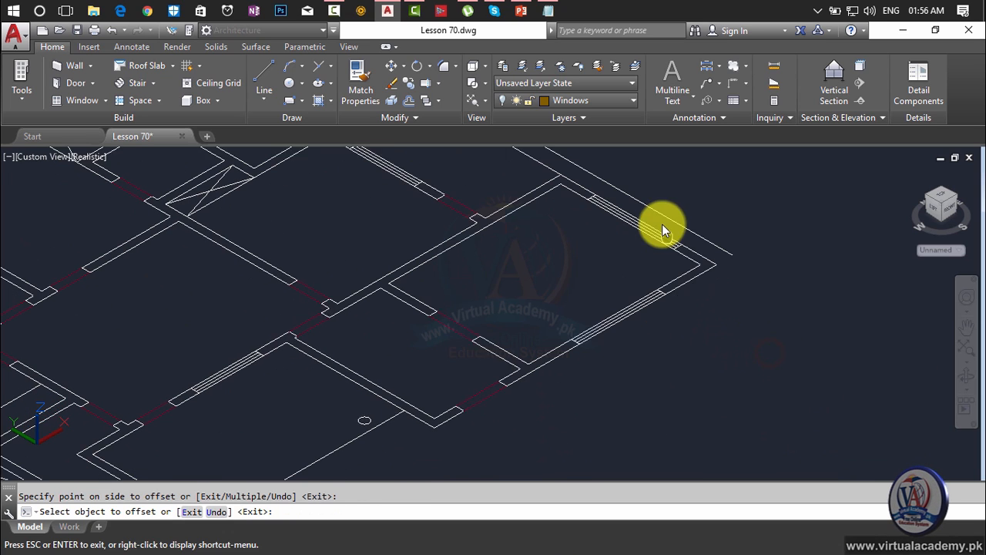
left_click(685, 269)
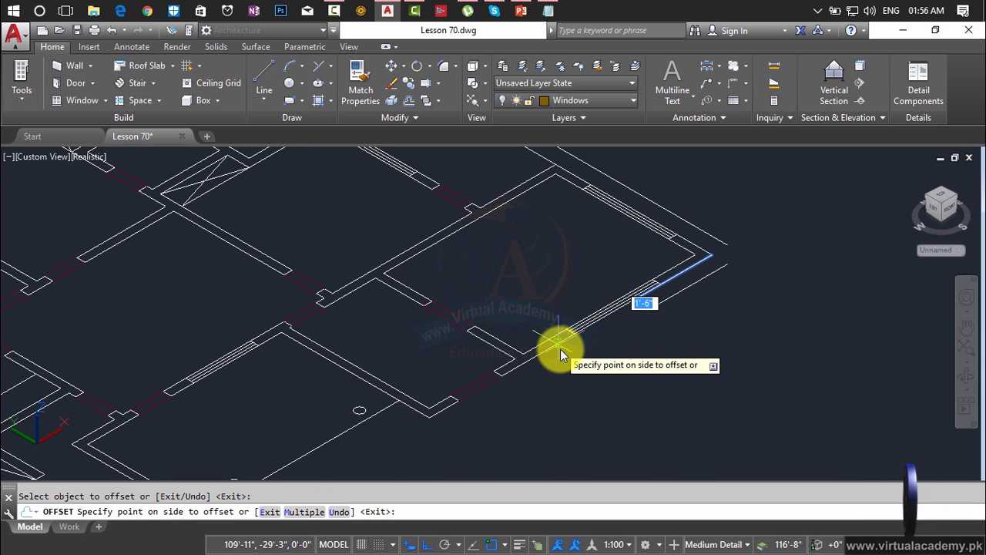
left_click(736, 352)
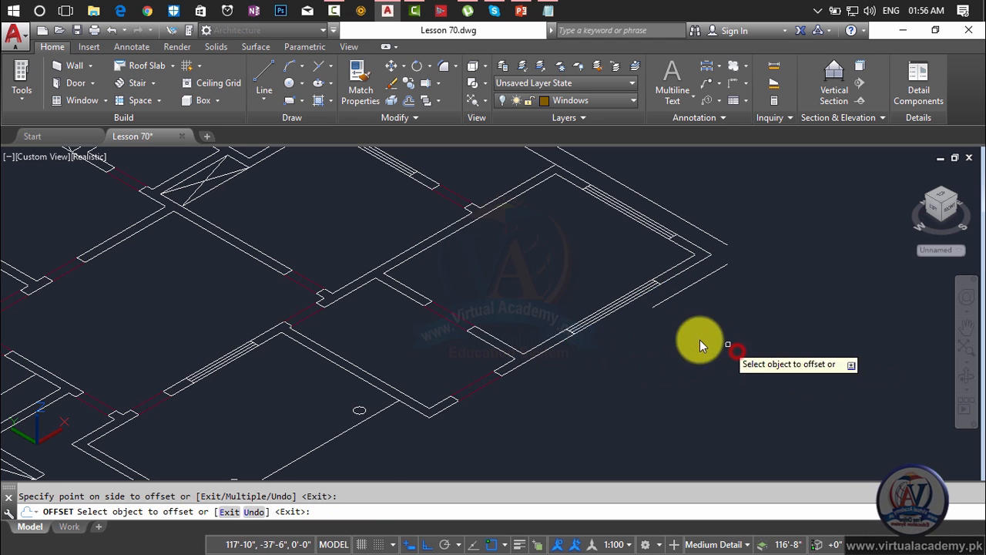
left_click(565, 348)
left_click(572, 368)
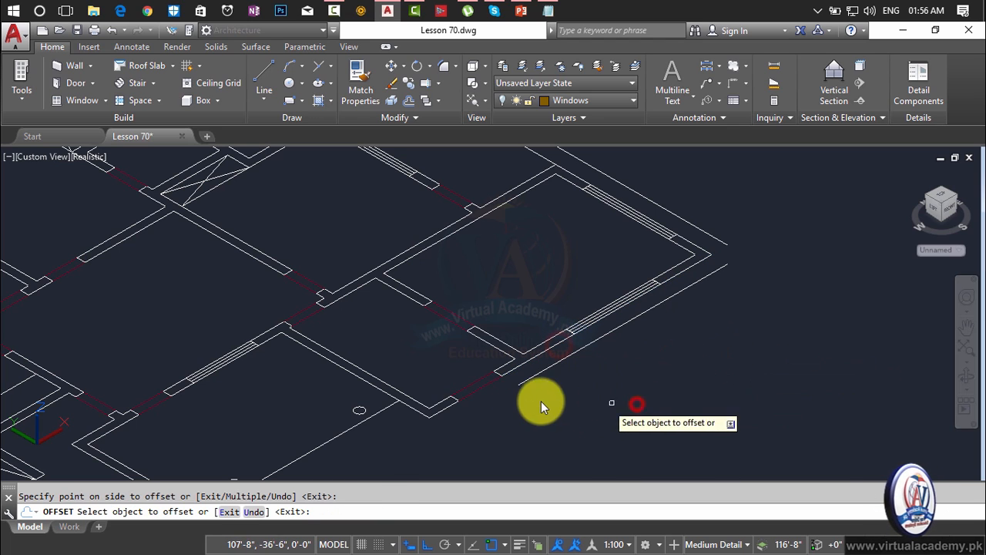
left_click(449, 410)
left_click(475, 448)
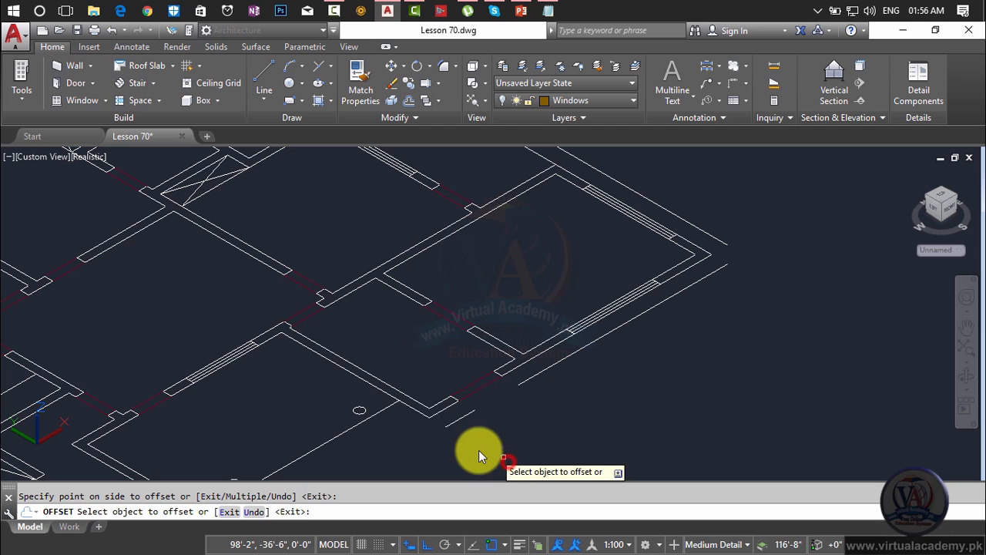
Offset the return wall line beside the porch and the porch's curved front edge outward by 18 inches.
left_click(424, 415)
left_click(395, 449)
middle_click_drag(397, 446, 433, 297)
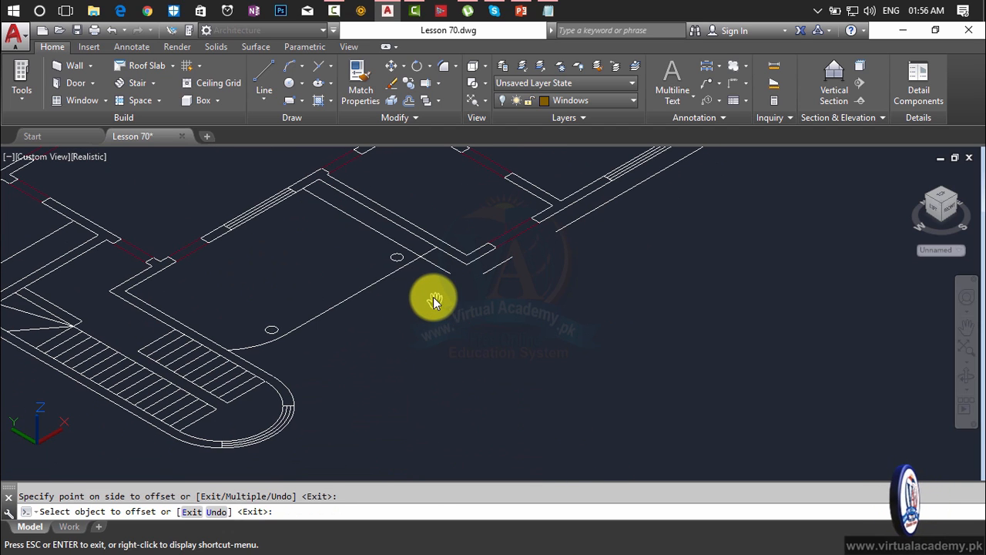
left_click(387, 283)
left_click(439, 356)
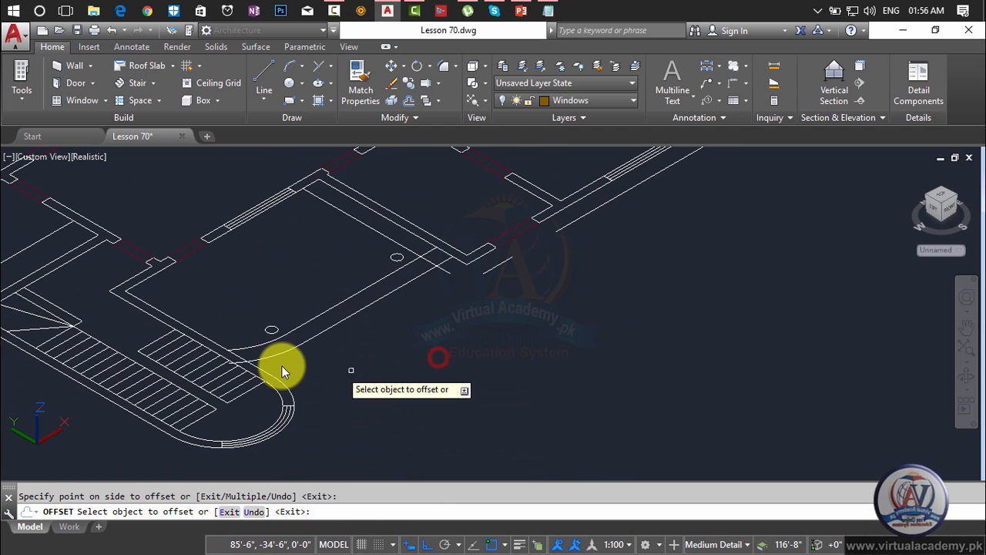
Offset the stair wall line facing the porch and the rounded outer wall at the stair's end by 18 inches.
left_click(270, 371)
left_click(308, 369)
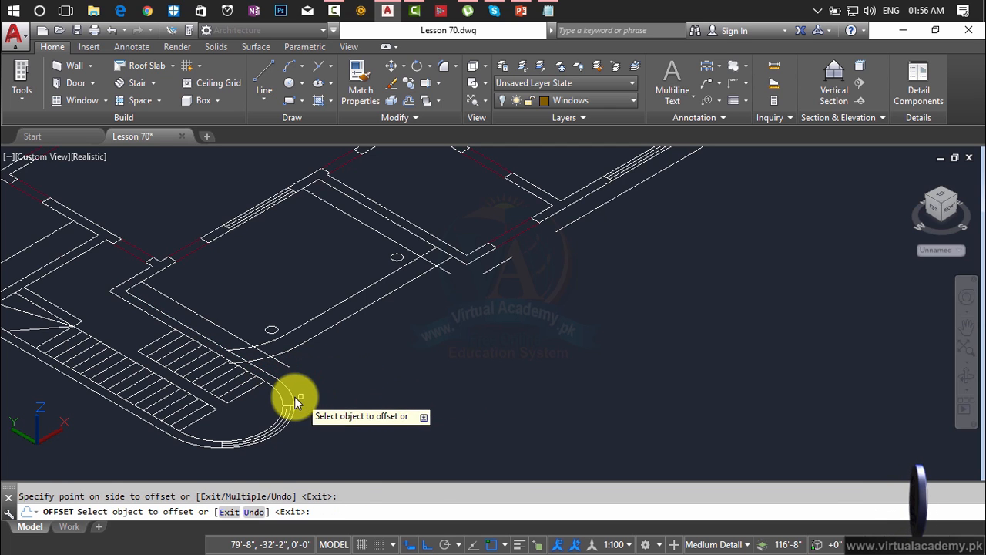
left_click(293, 397)
left_click(363, 424)
middle_click_drag(416, 392, 642, 323)
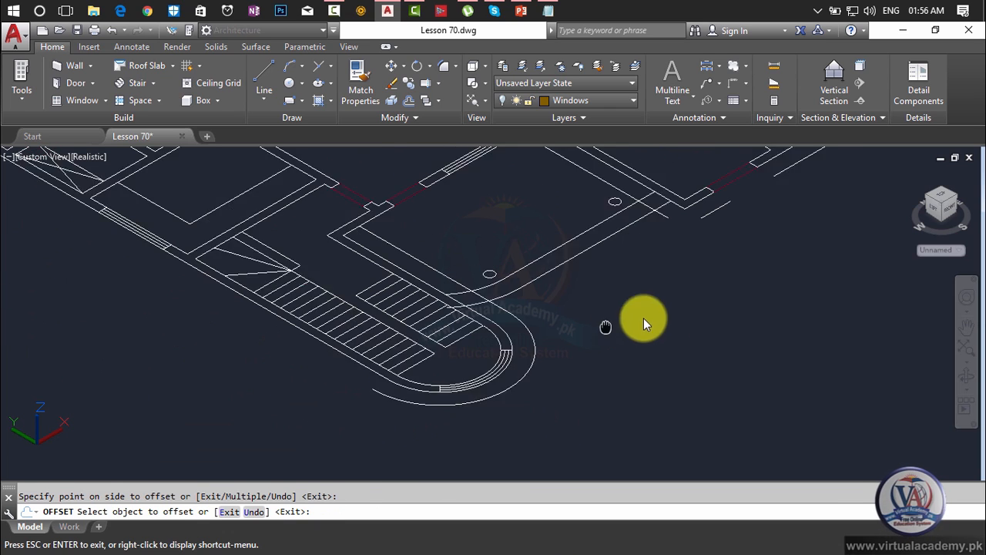
Offset the long straight exterior wall line beside the stairs outward by 18 inches and end the Offset command.
left_click(433, 357)
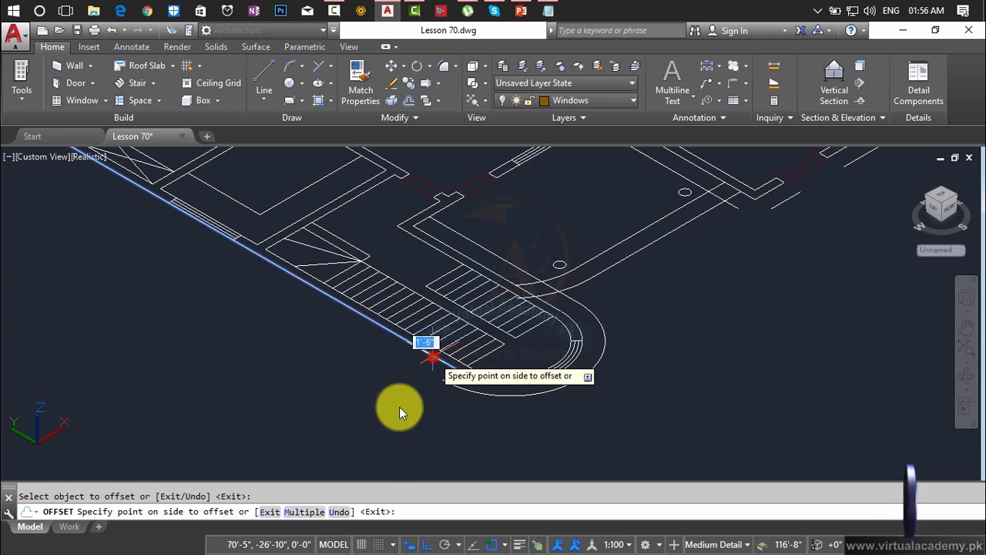
left_click(397, 410)
scroll(451, 379, "down", 5)
scroll(268, 305, "up", 7)
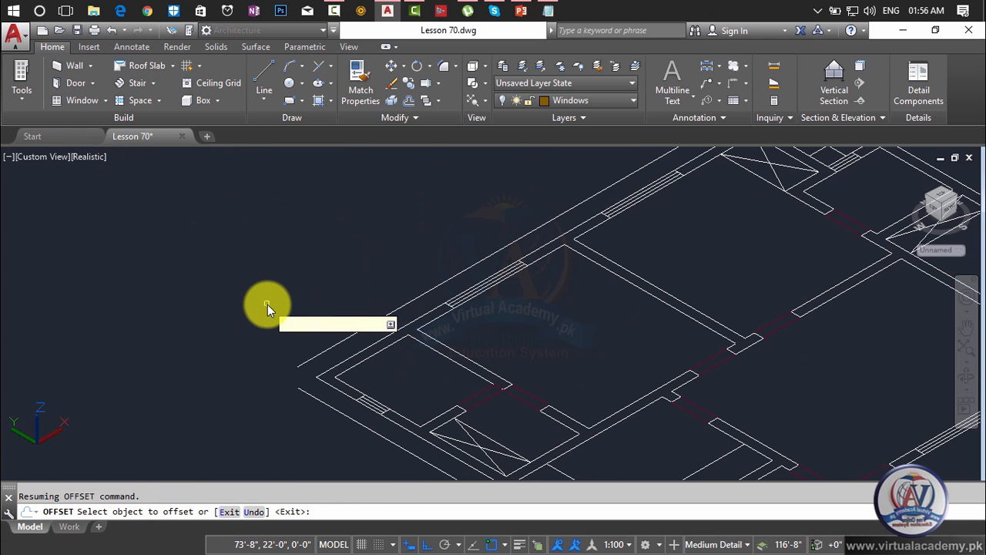
key("Escape")
Fillet the offset lines of the two long exterior walls with radius 0 to close their shared outer corner.
scroll(283, 310, "down", 5)
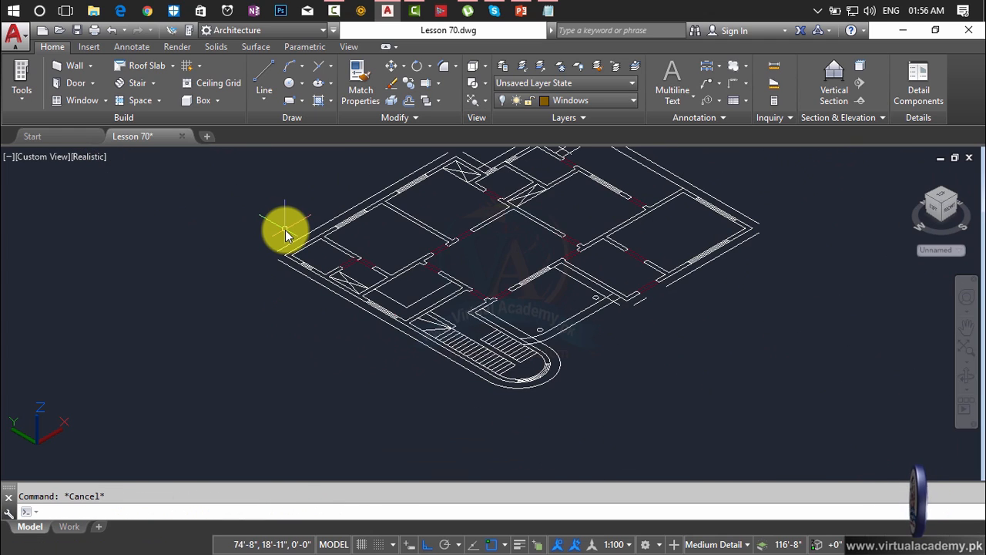
scroll(284, 229, "up", 5)
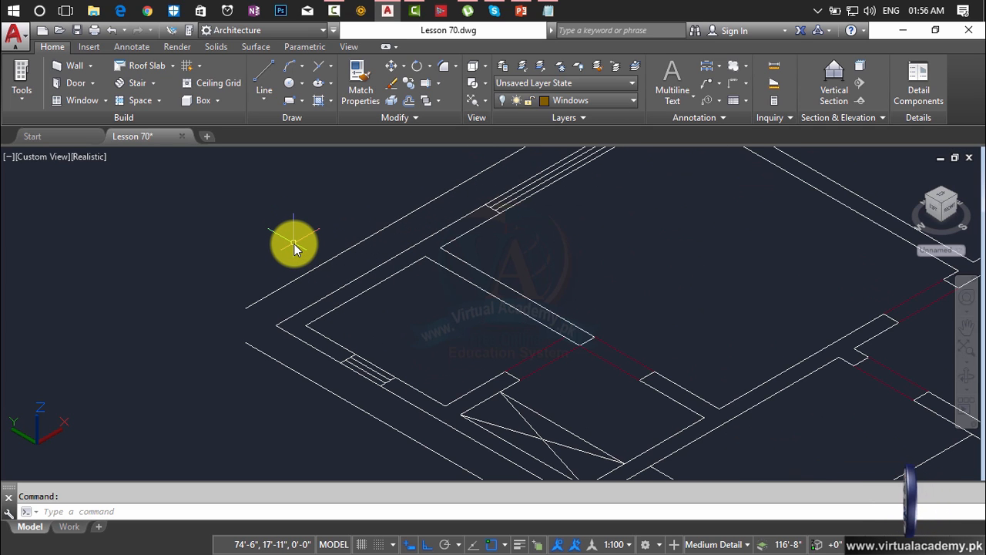
key("Return")
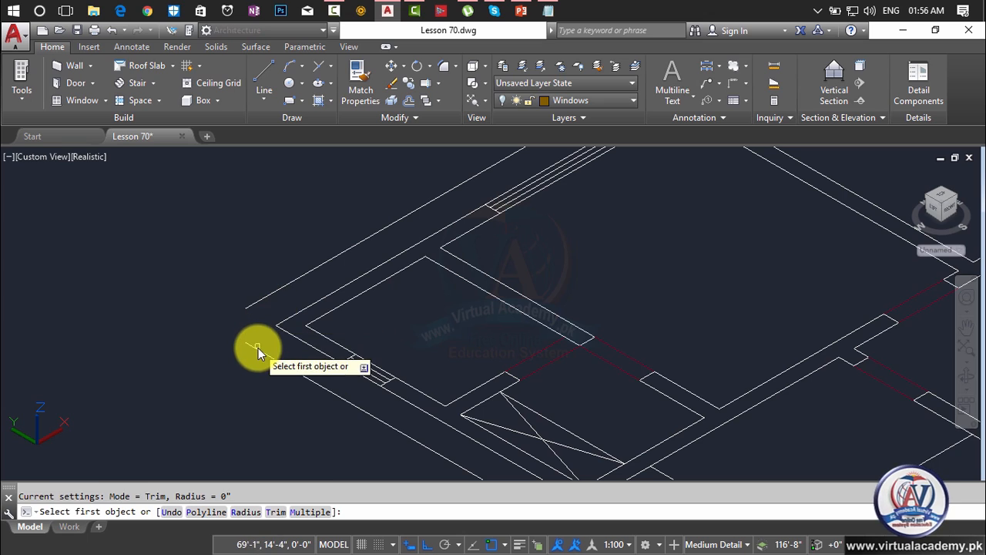
left_click(258, 348)
left_click(278, 291)
Fillet the offset lines with radius 0 at the outer corner by the crossed shaft and at the adjacent inner corner.
scroll(353, 282, "down", 3)
middle_click_drag(353, 283, 152, 406)
scroll(433, 274, "up", 4)
key("Return")
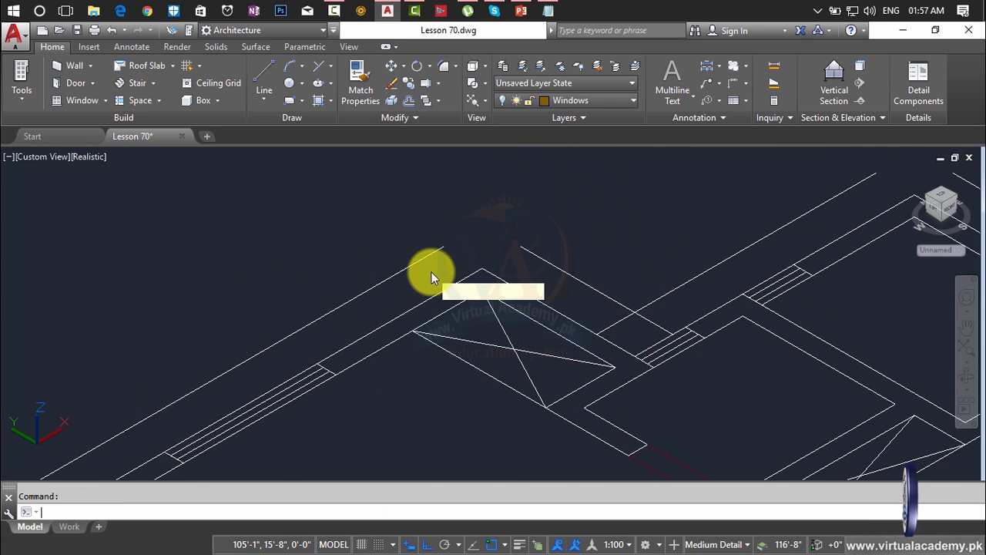
left_click(426, 257)
left_click(567, 268)
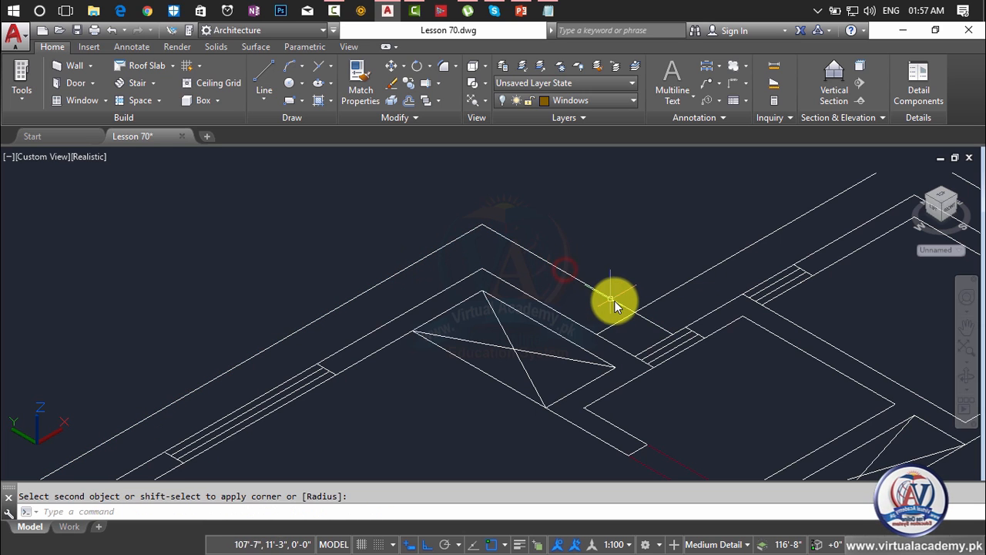
key("Return")
left_click(616, 297)
left_click(660, 290)
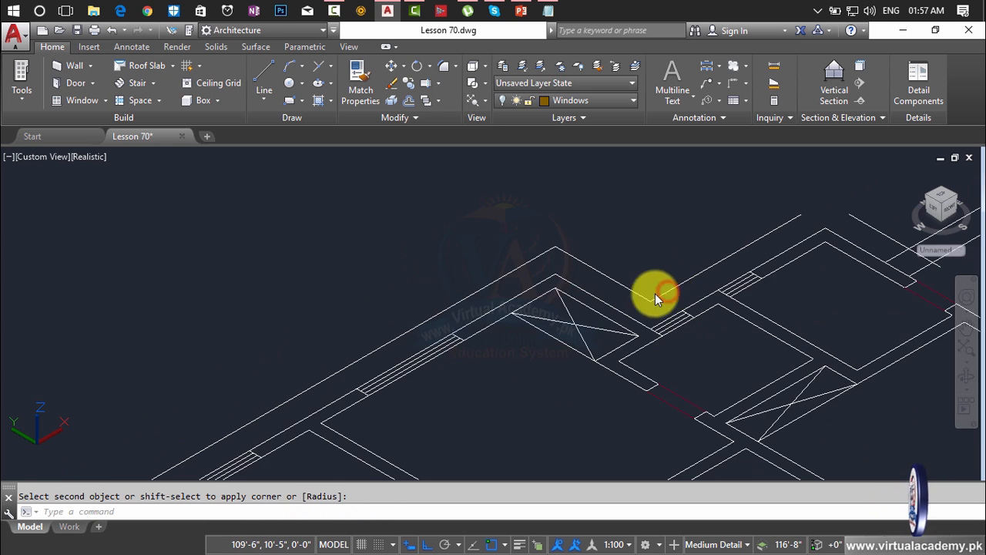
Fillet the offset lines with radius 0 at the projecting room's outer corner and its inner corner with the terrace.
middle_click_drag(655, 293, 362, 293)
scroll(408, 268, "up", 2)
key("Return")
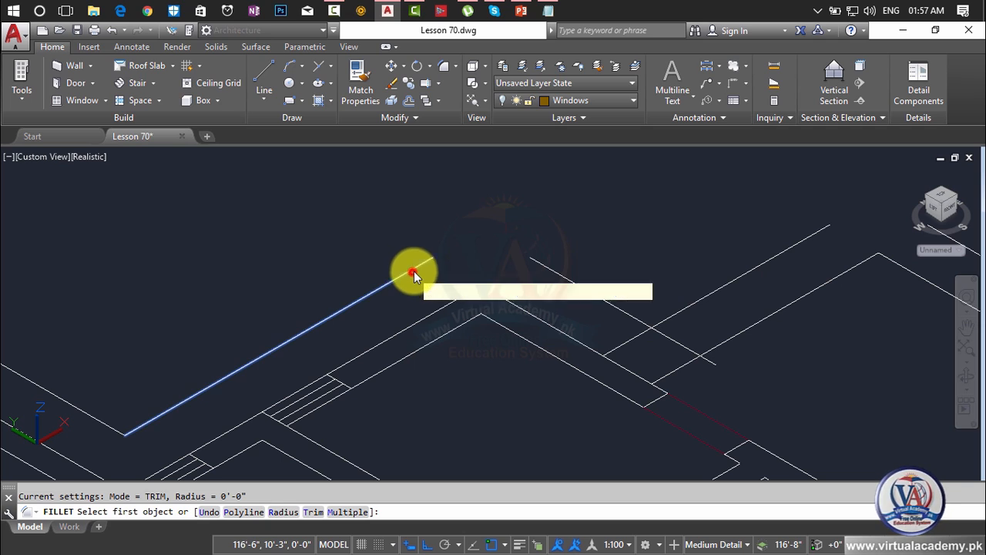
left_click(409, 269)
left_click(578, 287)
key("Return")
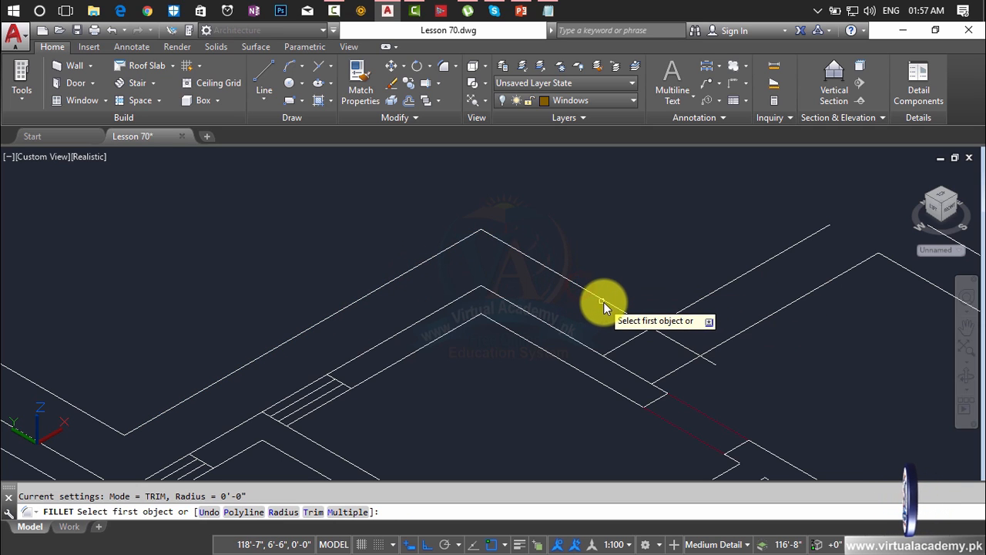
left_click(605, 301)
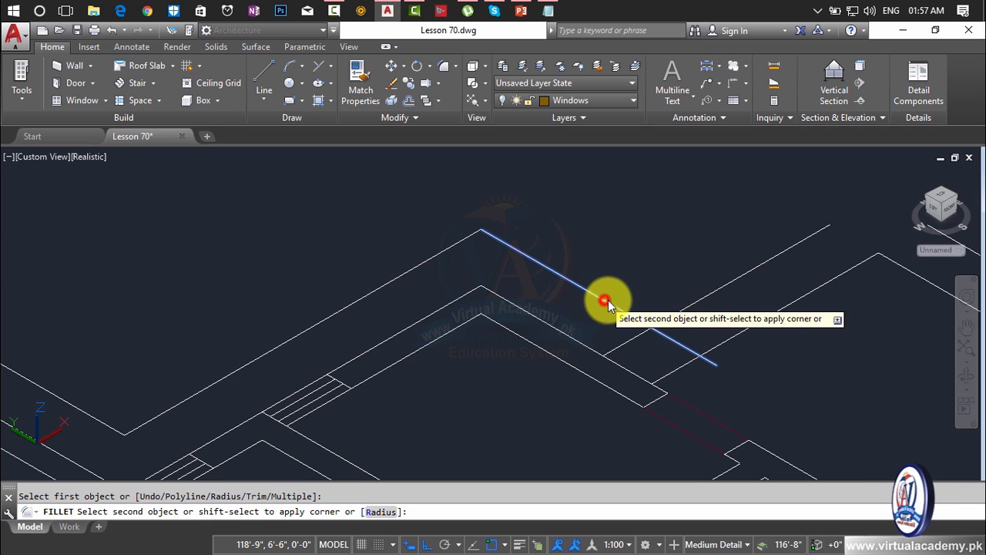
left_click(680, 311)
Fillet the two terrace offset lines with radius 0 to close the terrace's outer corner.
scroll(680, 311, "down", 2)
middle_click_drag(680, 311, 481, 343)
key("Return")
scroll(528, 329, "up", 2)
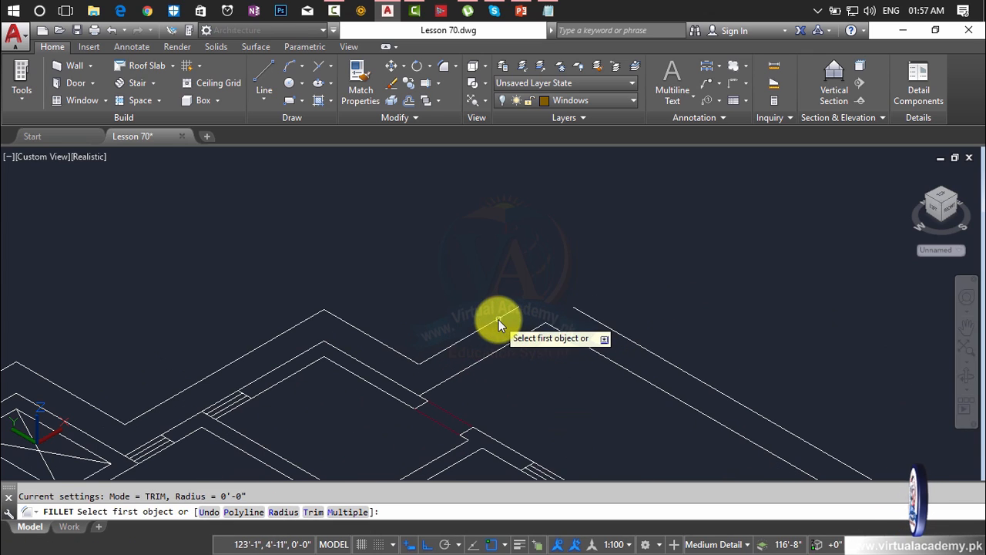
left_click(499, 320)
left_click(606, 326)
Fillet the offset lines with radius 0 at the far outer corner and at the outer corner of the windowed corner room.
scroll(607, 329, "down", 2)
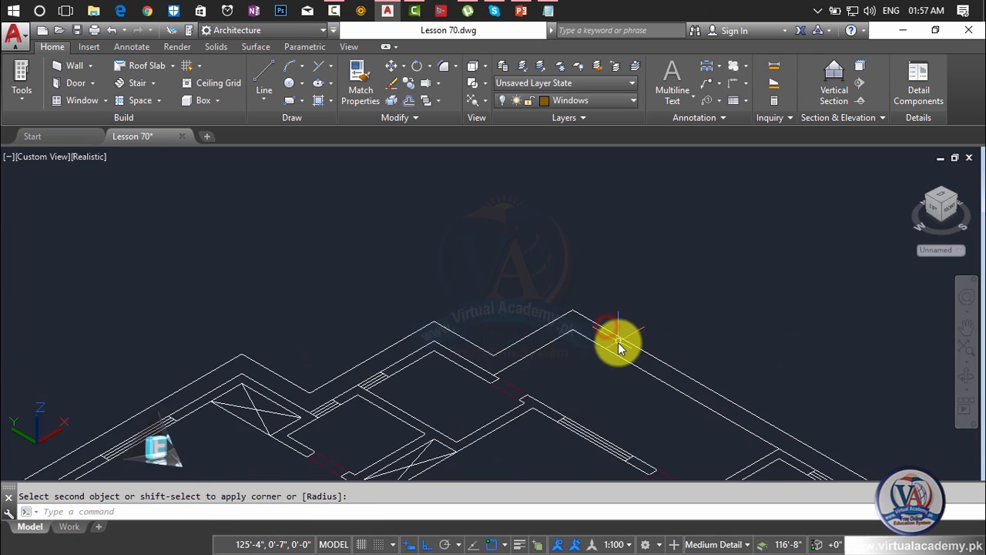
middle_click_drag(618, 342, 180, 202)
scroll(375, 277, "down", 2)
key("Return")
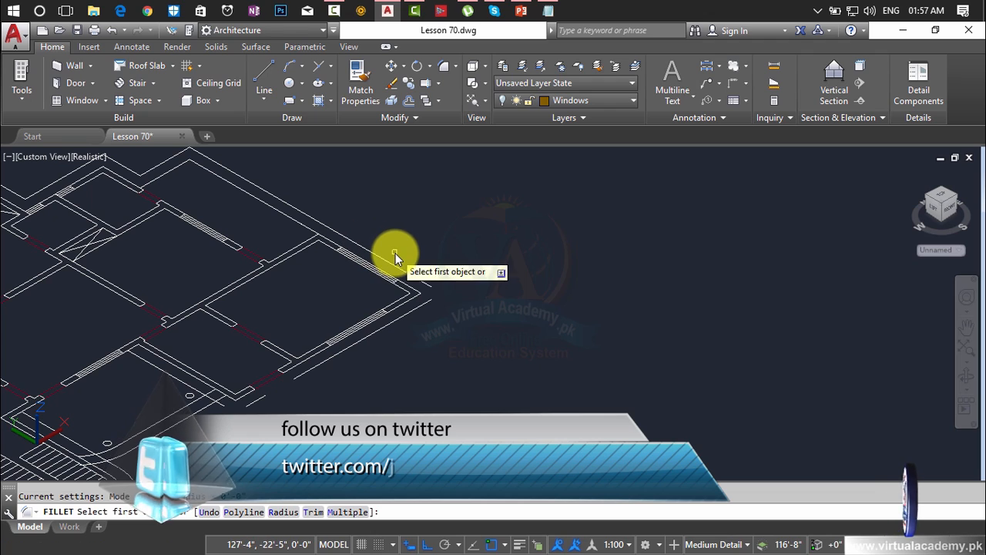
left_click(396, 264)
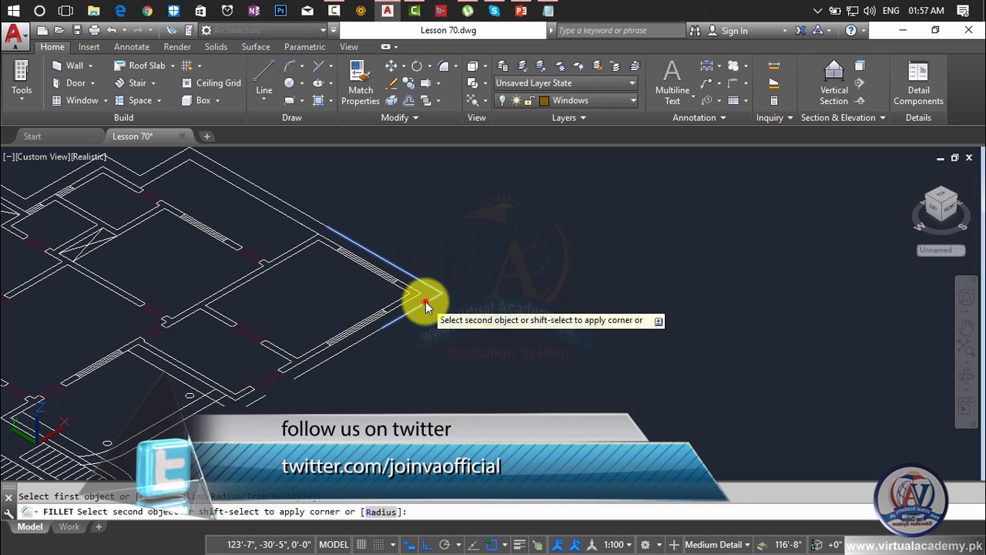
Fillet the offset line of the front windowed wall with the short return line beside the porch, using radius 0.
scroll(427, 304, "down", 2)
middle_click_drag(428, 304, 594, 284)
scroll(566, 312, "up", 6)
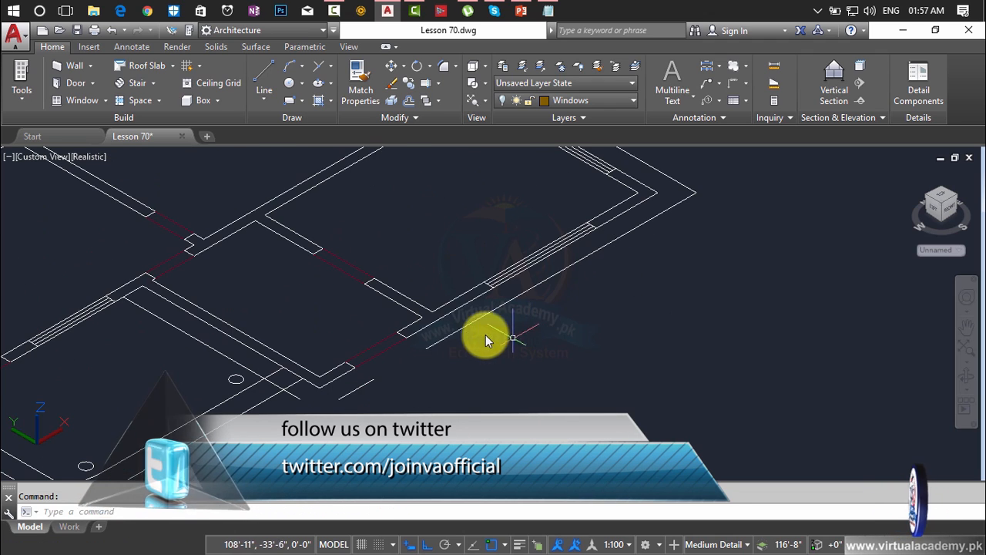
key("Return")
left_click(467, 327)
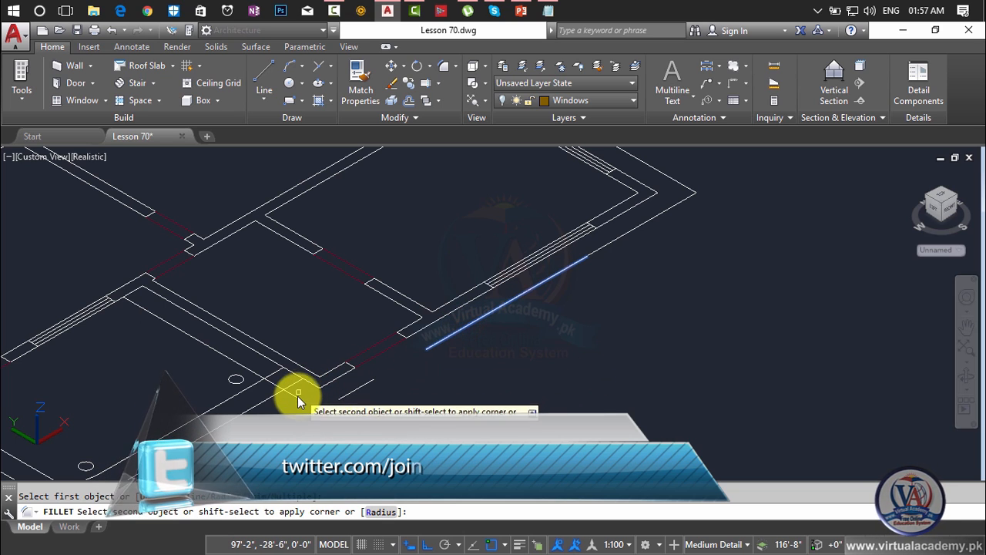
left_click(293, 397)
Fillet the short return line with the porch's front offset line at radius 0 to close their inner corner.
scroll(301, 392, "down", 2)
middle_click_drag(300, 392, 434, 324)
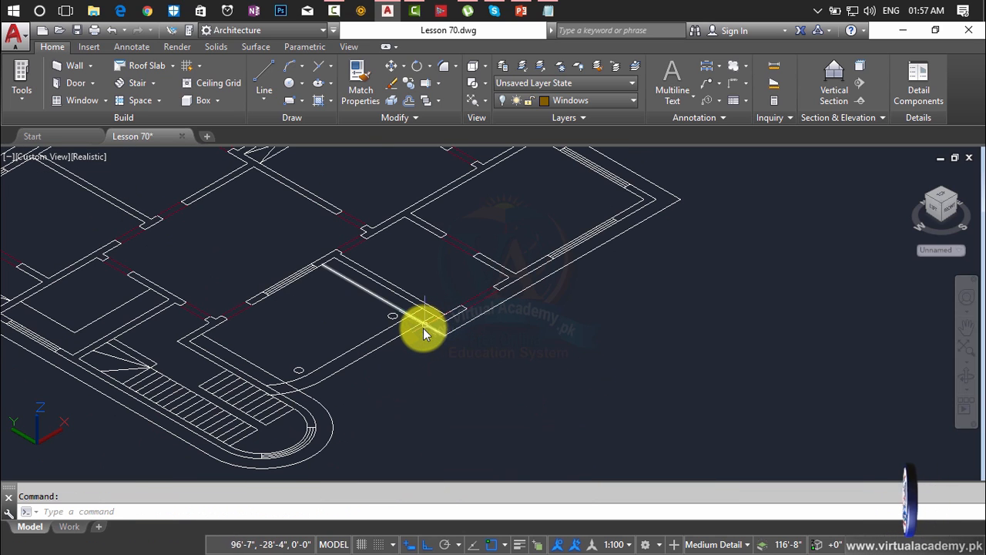
key("Return")
left_click(433, 332)
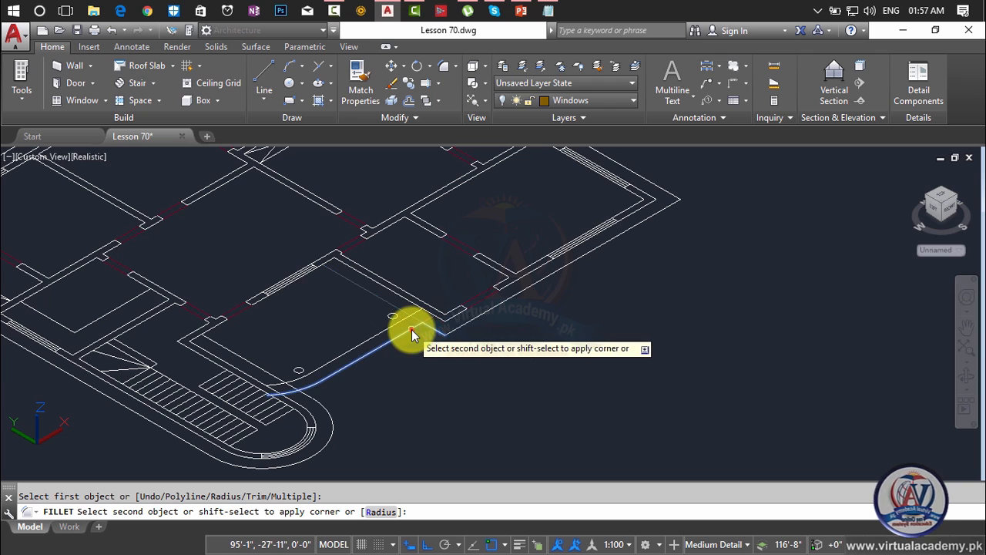
left_click(311, 396)
Fillet the porch's front offset line with the offset line of the rounded stairwell wall, using radius 0.
key("Return")
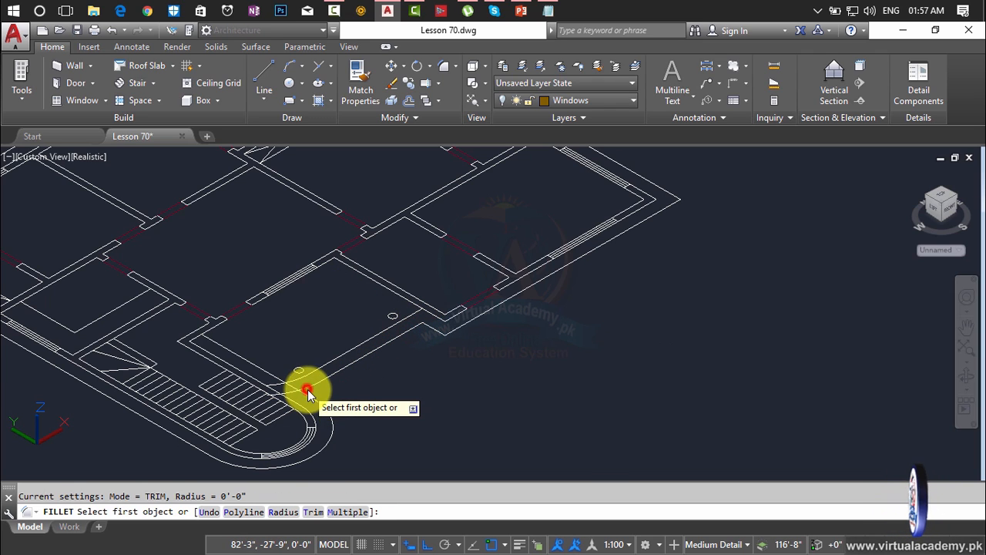
left_click(307, 394)
left_click(311, 401)
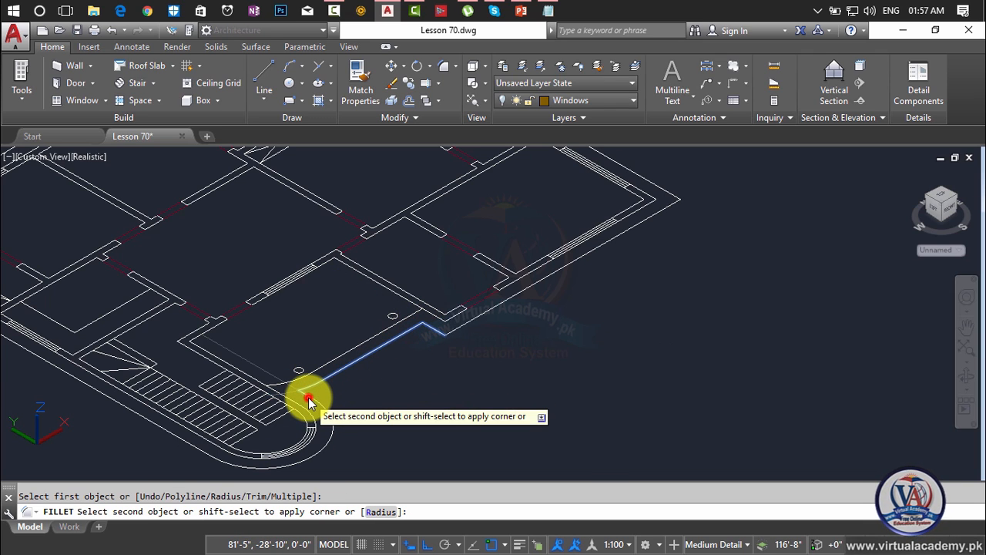
scroll(364, 397, "down", 5)
key("Escape")
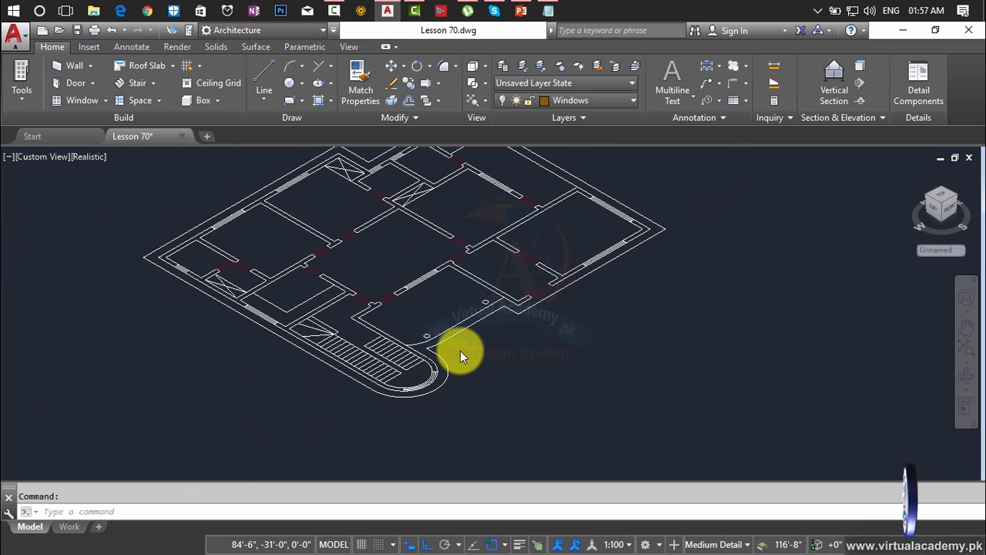
Switch the viewport from the custom view to the Top view of the floor plan.
middle_click_drag(459, 351, 462, 359, "shift")
scroll(462, 360, "up", 2)
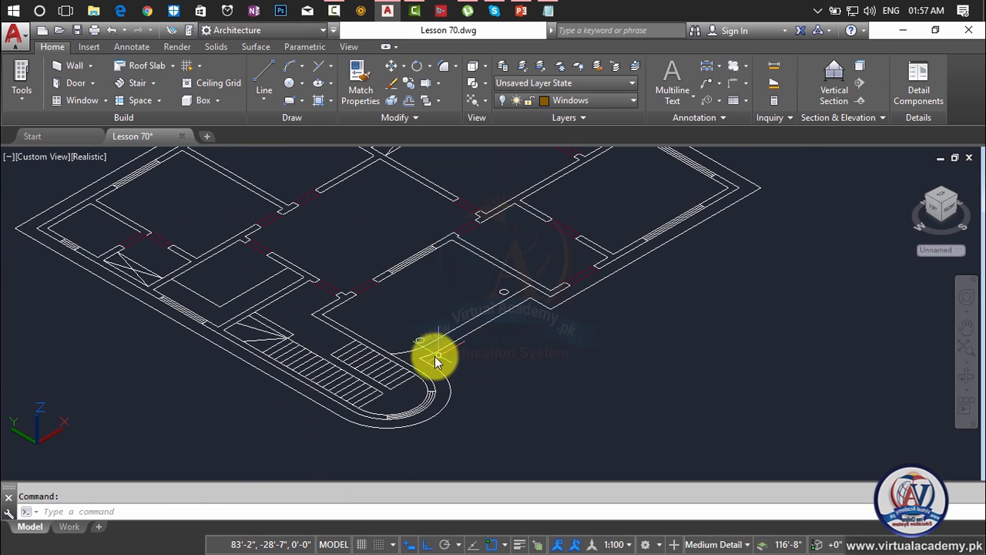
scroll(436, 362, "up", 2)
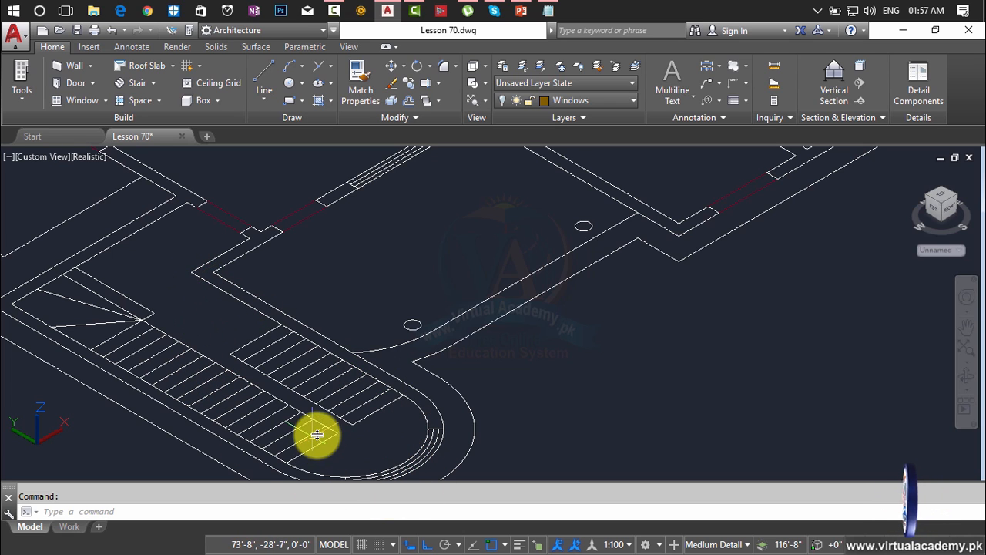
middle_click_drag(193, 275, 292, 306)
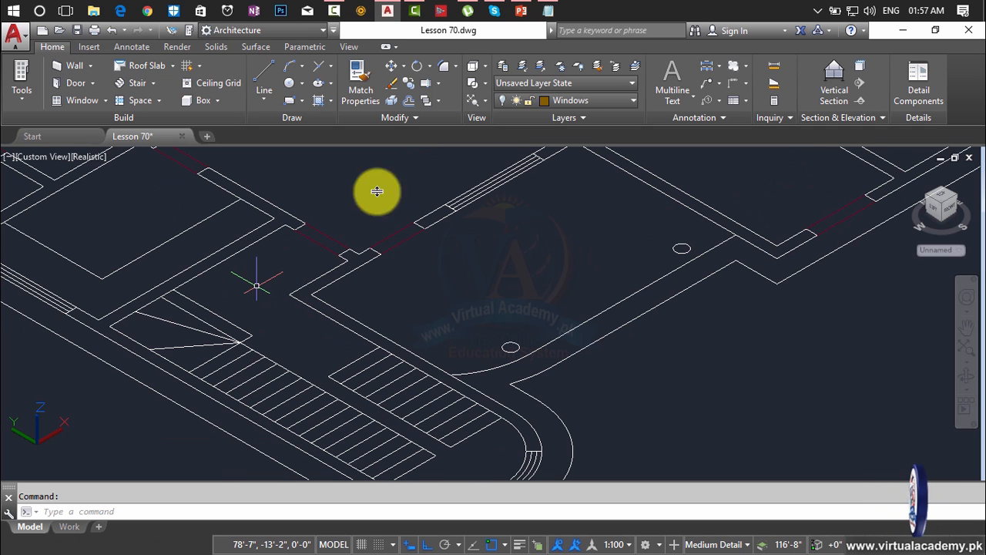
left_click(571, 101)
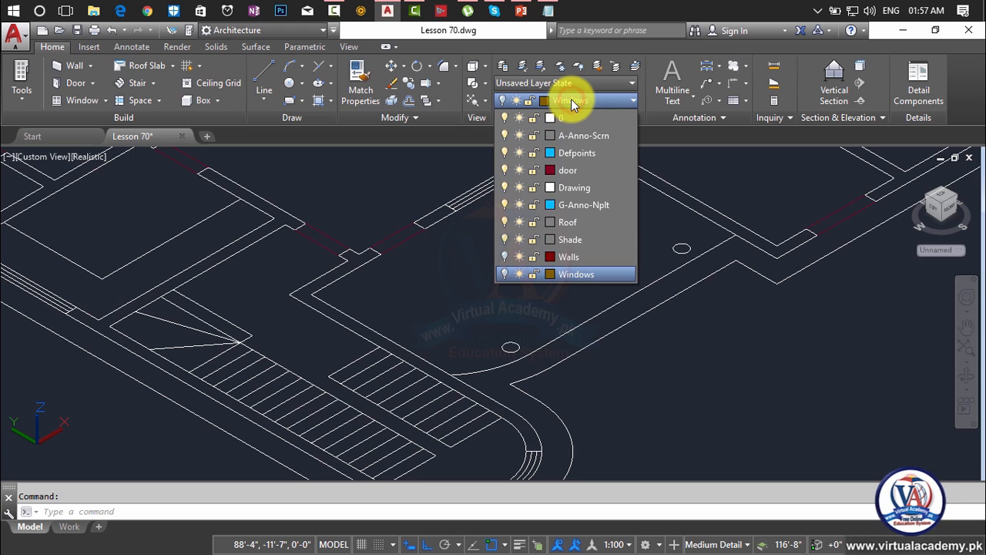
left_click(50, 156)
left_click(48, 158)
left_click(74, 195)
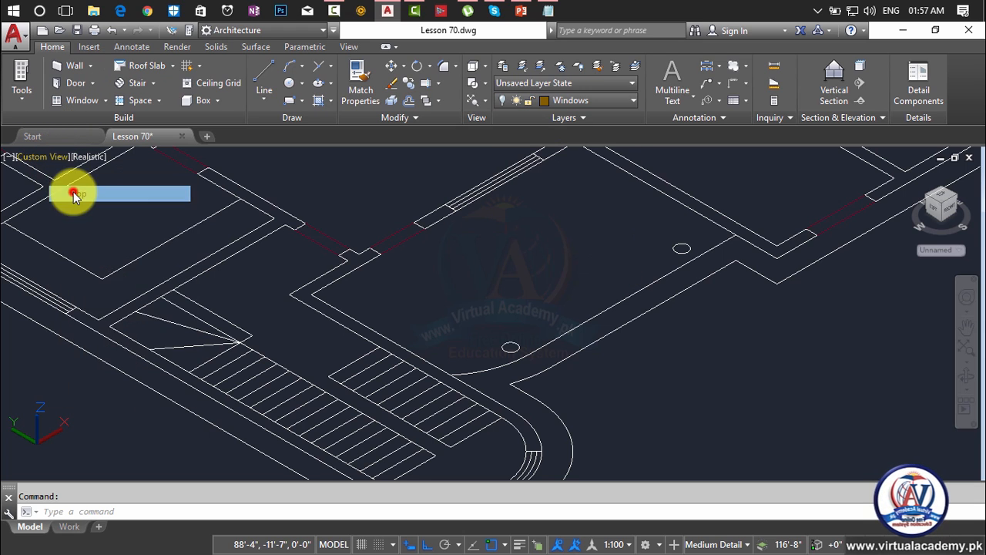
middle_click_drag(444, 254, 459, 183)
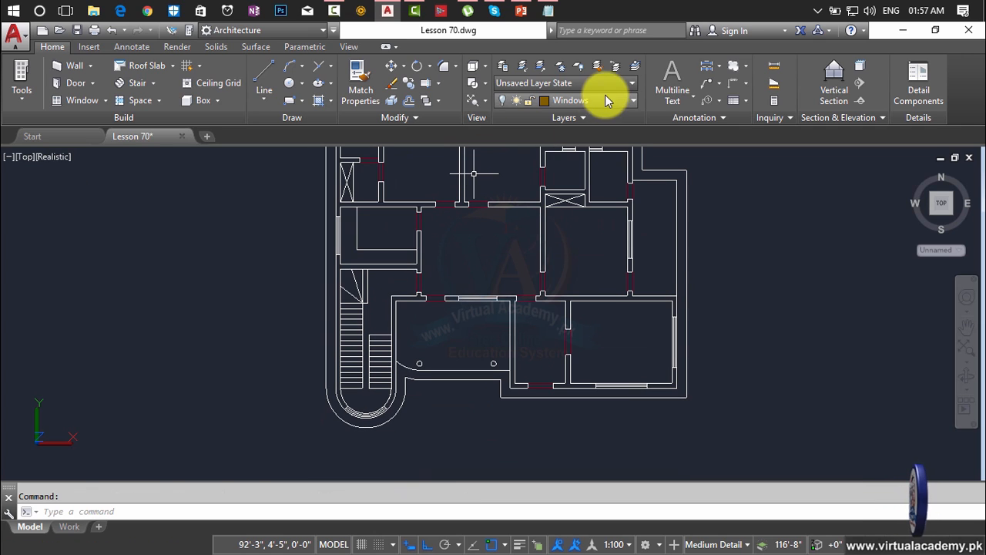
Make Drawing the current layer.
left_click(603, 99)
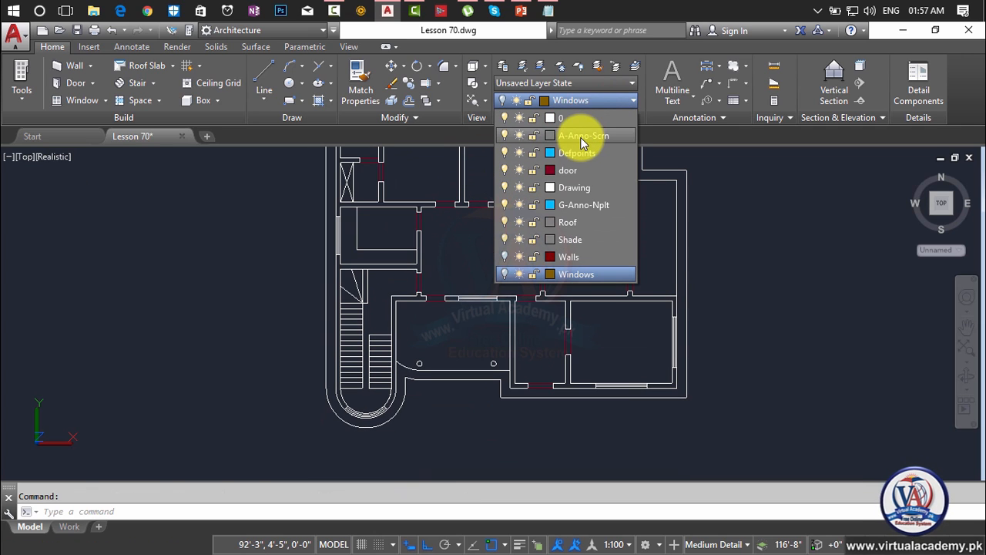
left_click(566, 201)
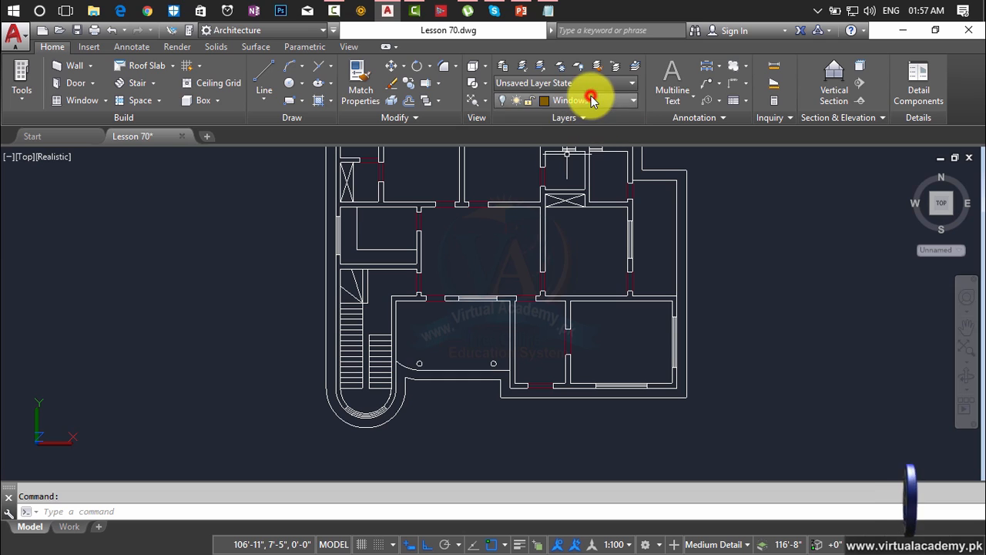
left_click(592, 99)
left_click(569, 188)
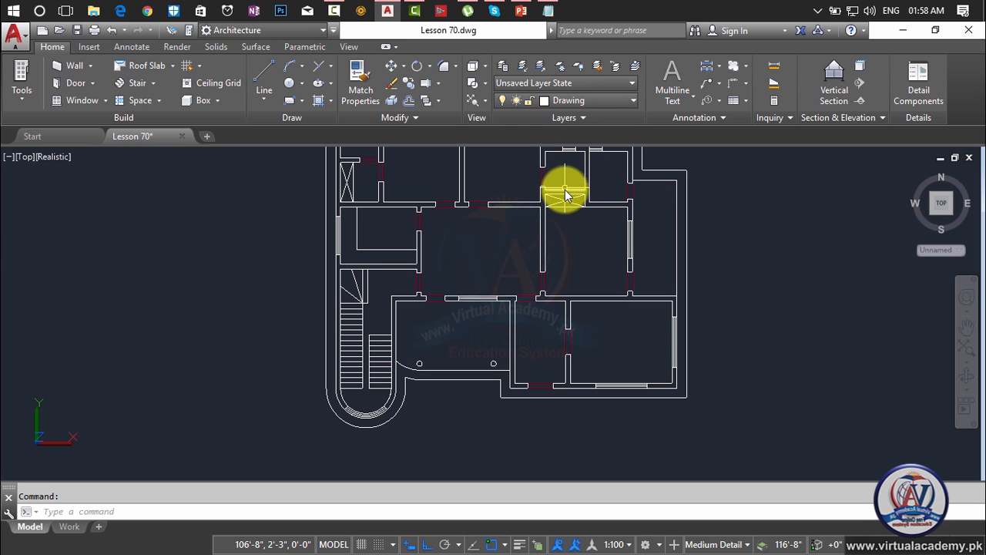
Start a polyline at the wall corner beside the stairwell, running it to the opposite wall and along it to the stairwell's far inner corner.
scroll(329, 287, "up", 3)
key("Escape")
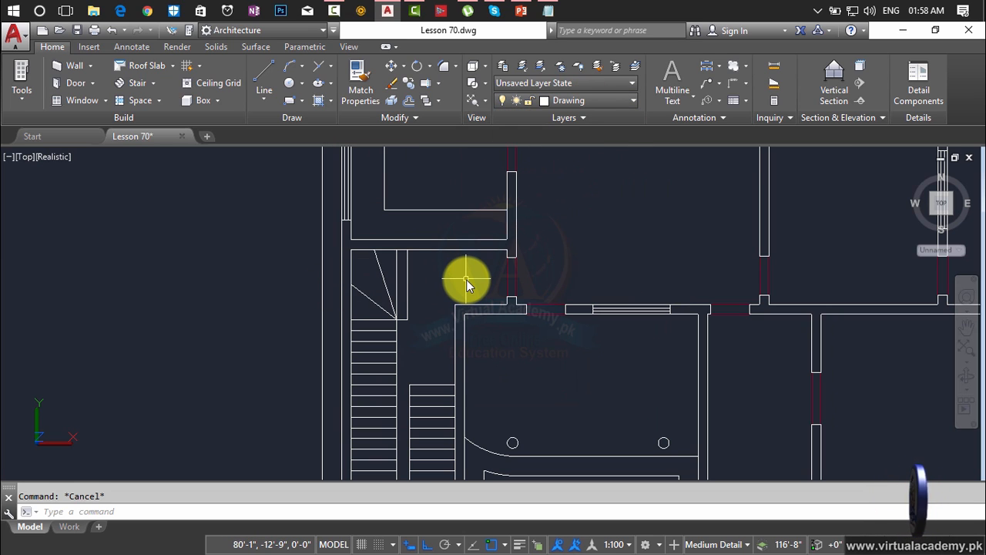
key("Return")
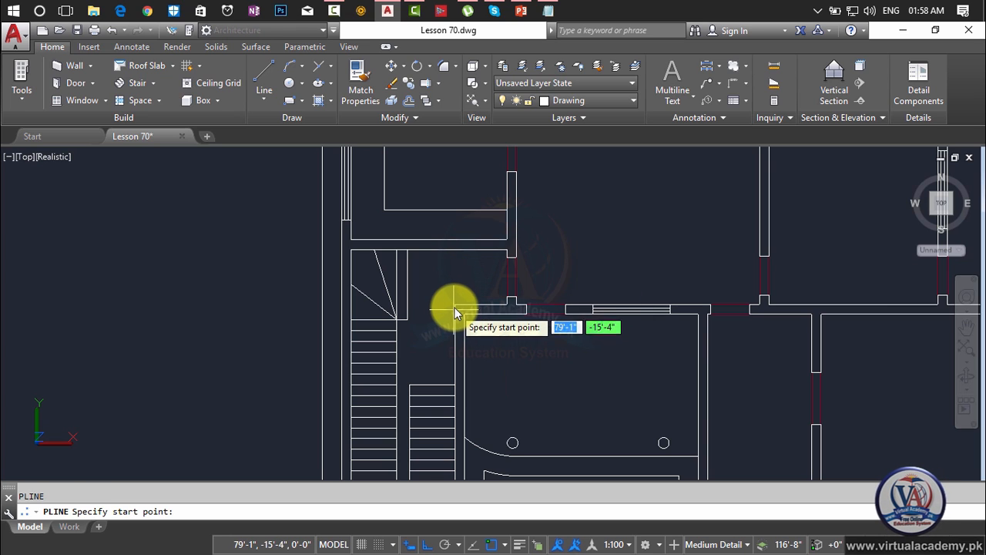
scroll(454, 306, "up", 3)
middle_click_drag(455, 249, 455, 293)
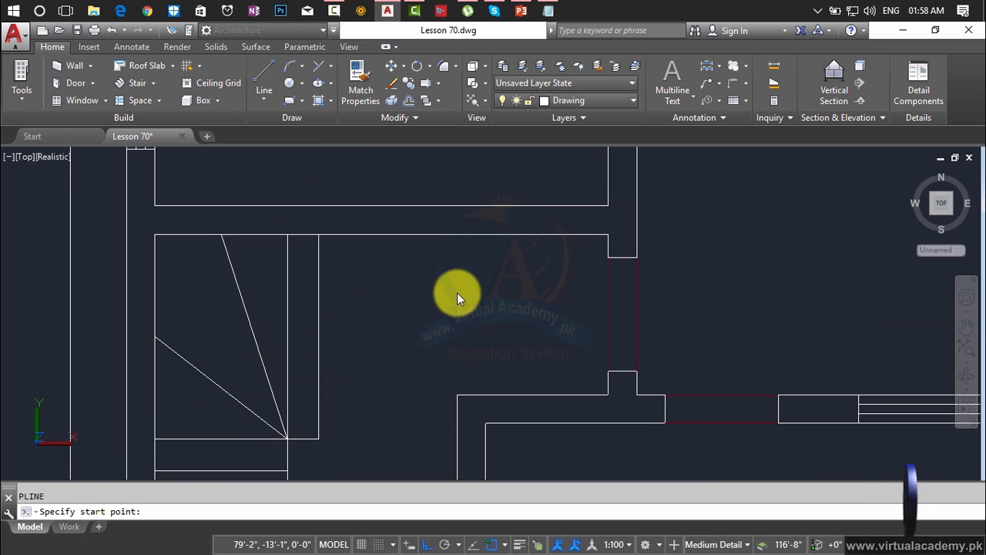
left_click(455, 397)
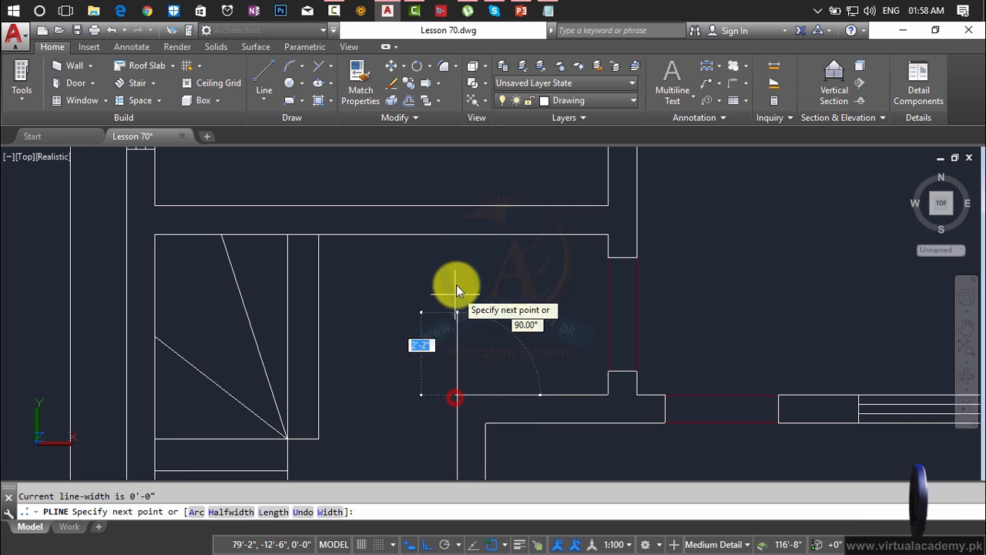
left_click(459, 235)
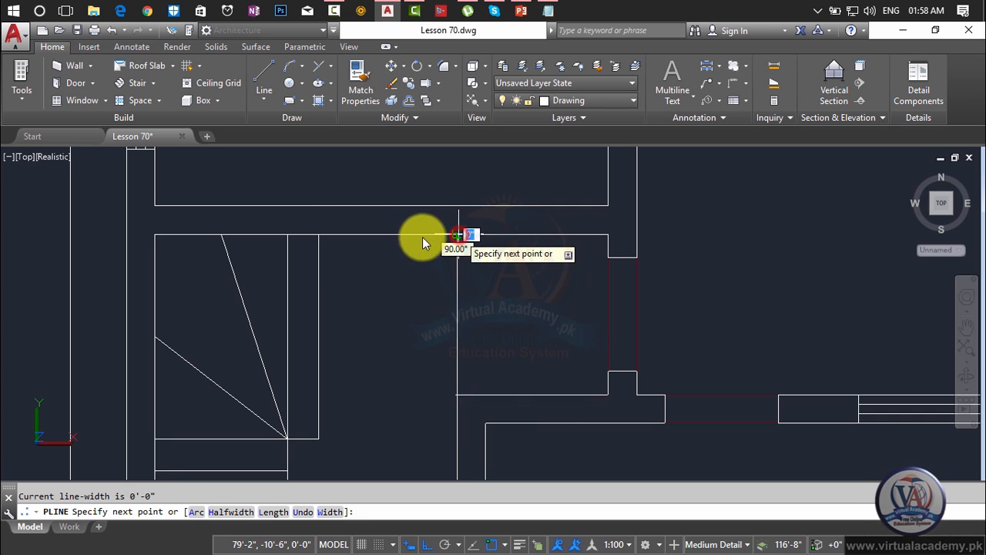
left_click(156, 236)
Continue the polyline along the inner face of the stairwell's outer wall to the end of the long stair flight.
scroll(176, 290, "down", 4)
middle_click_drag(200, 320, 447, 143)
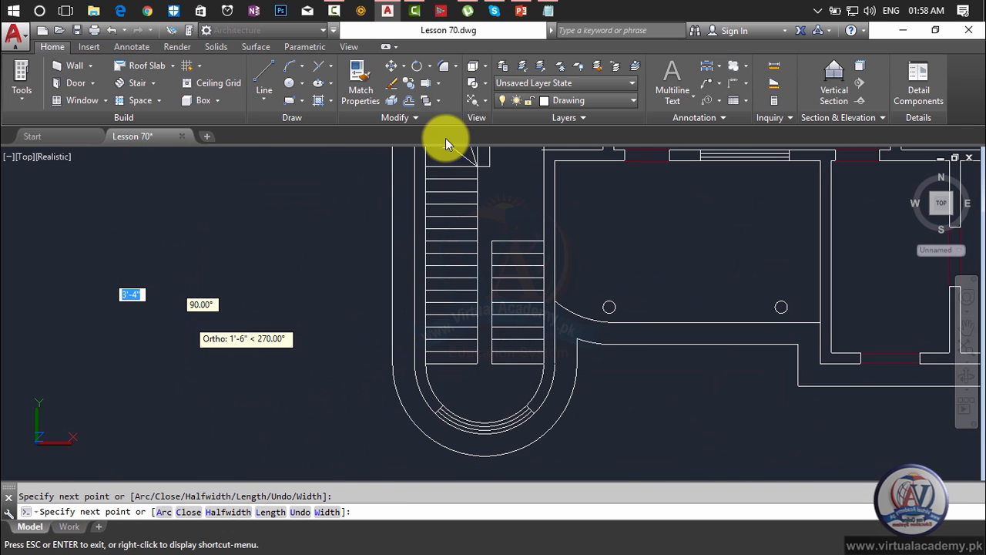
scroll(436, 338, "up", 2)
mouse_move(436, 338)
middle_mouse_down()
mouse_move(452, 186)
mouse_move(468, 162)
middle_mouse_up()
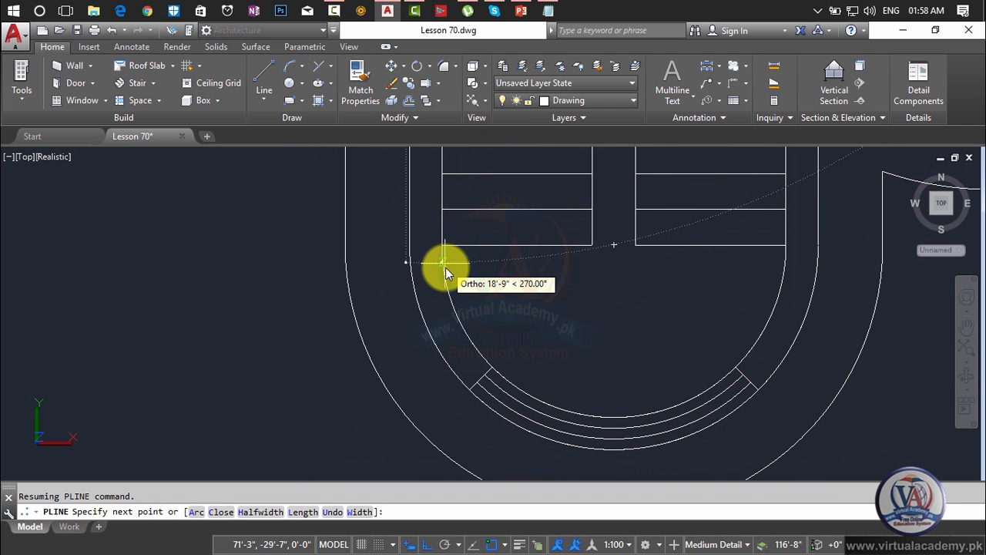
left_click(443, 245)
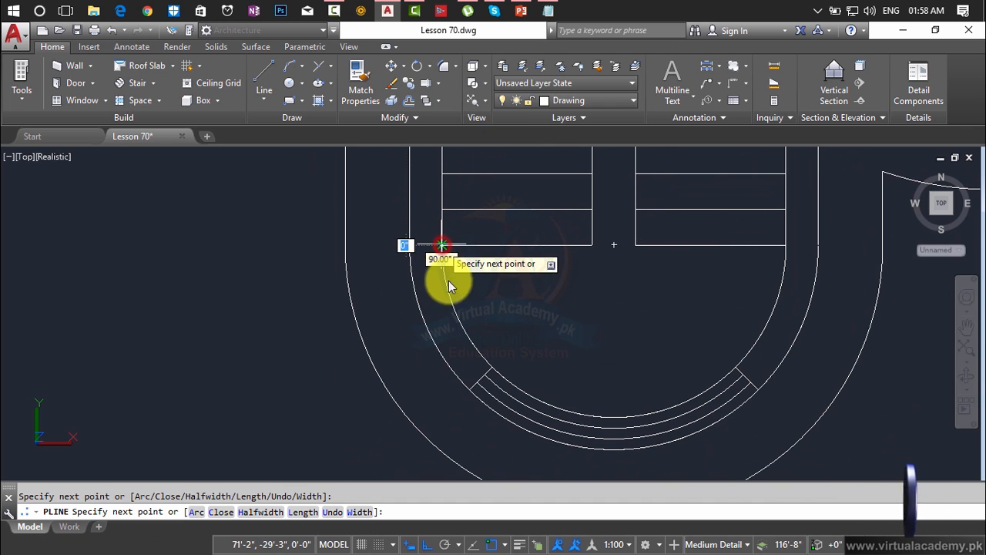
Trace the stairwell's rounded inner wall with polyline arcs through both window ends and the midpoint to the end of the shorter flight.
type("a")
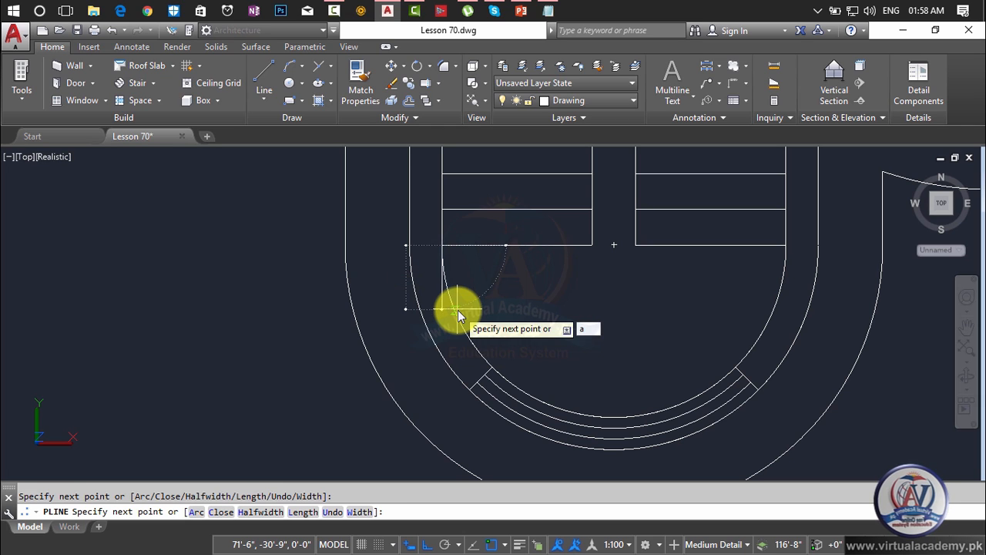
key("Return")
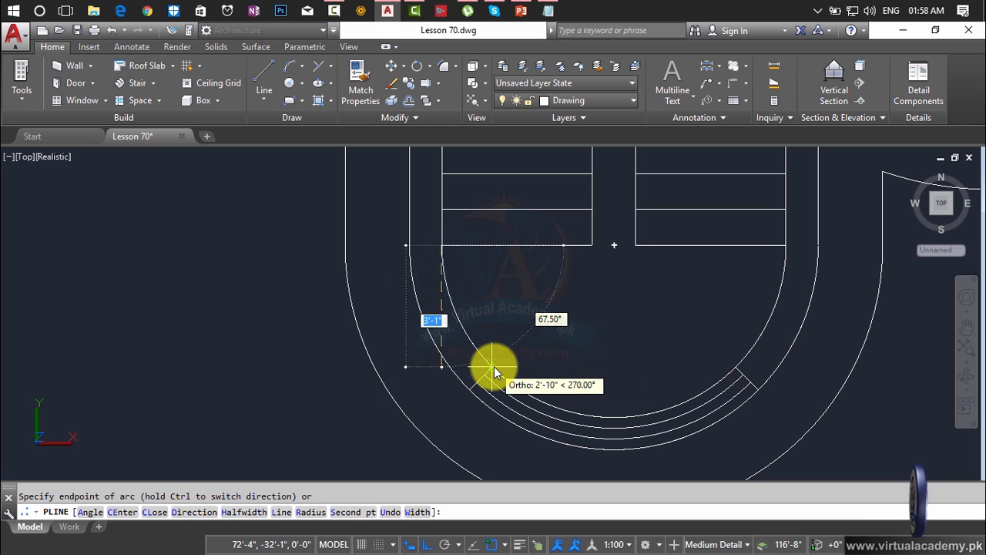
left_click(493, 372)
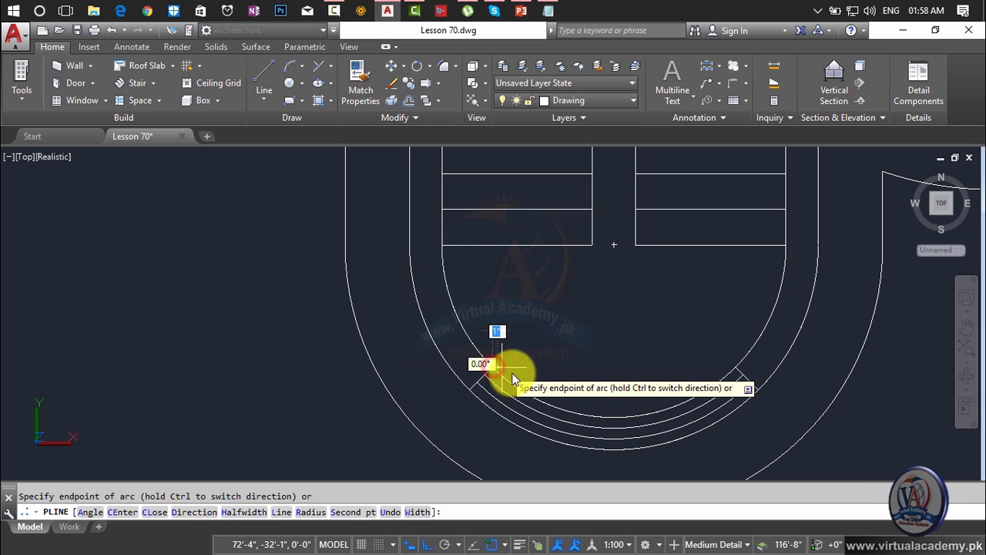
left_click(615, 419)
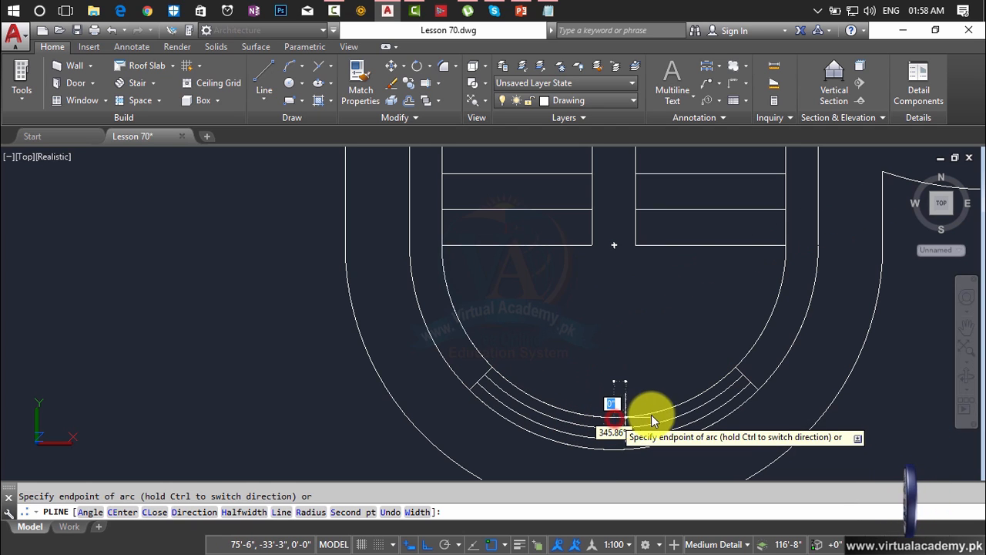
left_click(738, 370)
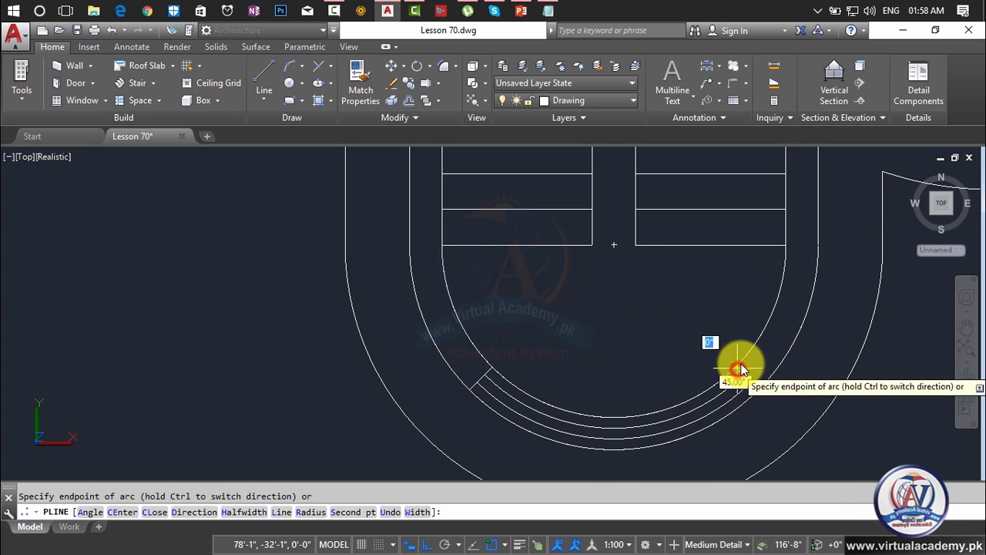
left_click(786, 246)
Try to close the stairwell polyline at its starting wall corner while it is still drawing arcs.
middle_click_drag(786, 245, 721, 509)
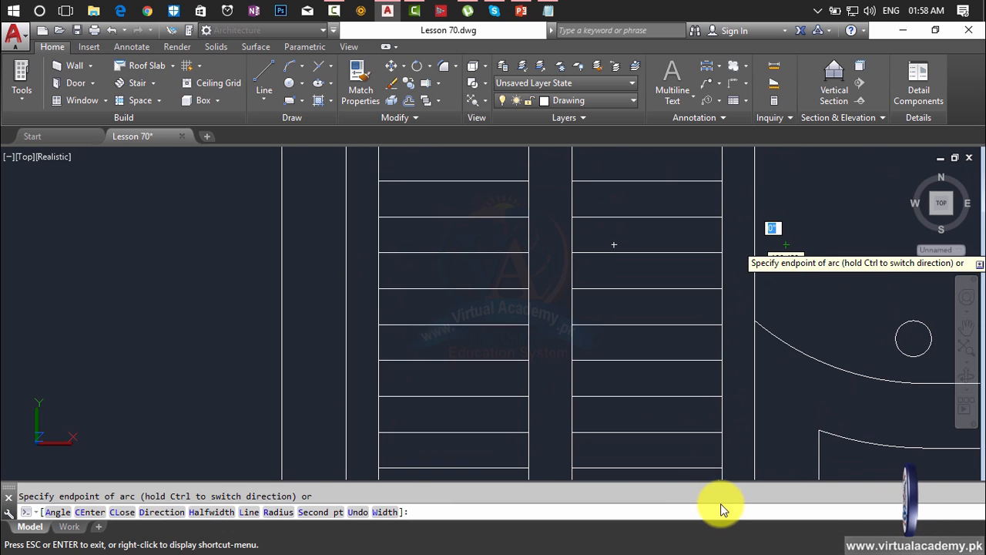
scroll(721, 462, "down", 2)
middle_click_drag(721, 462, 702, 492)
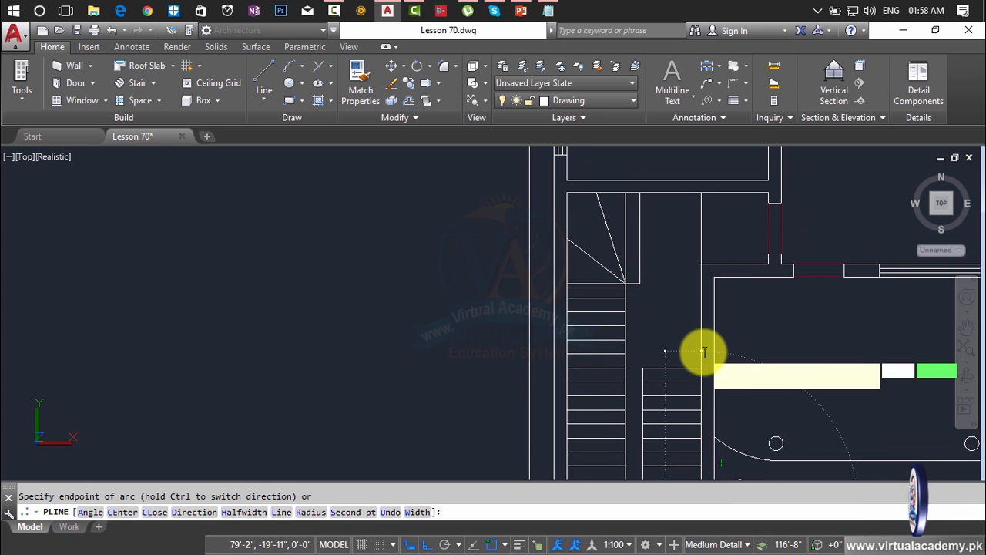
key("Return")
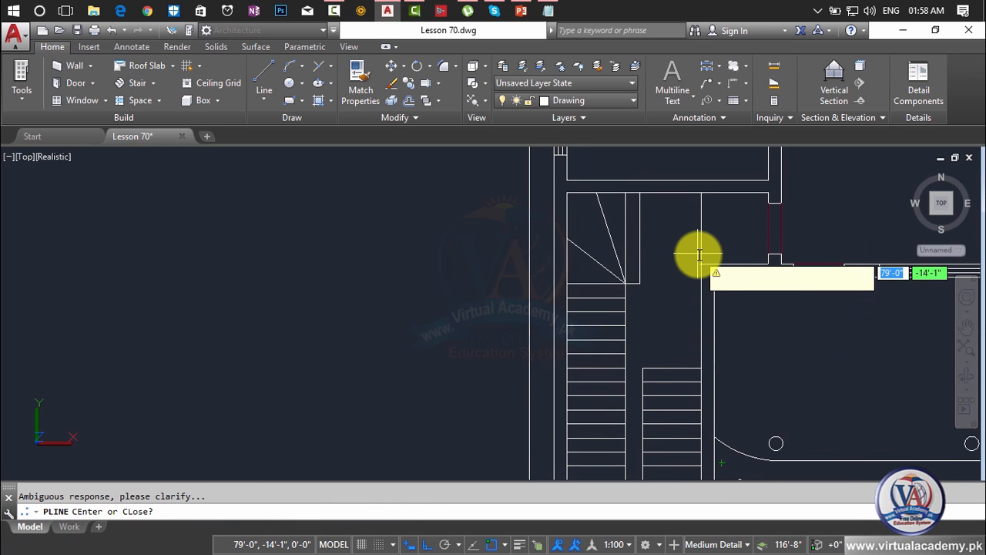
left_click(705, 319)
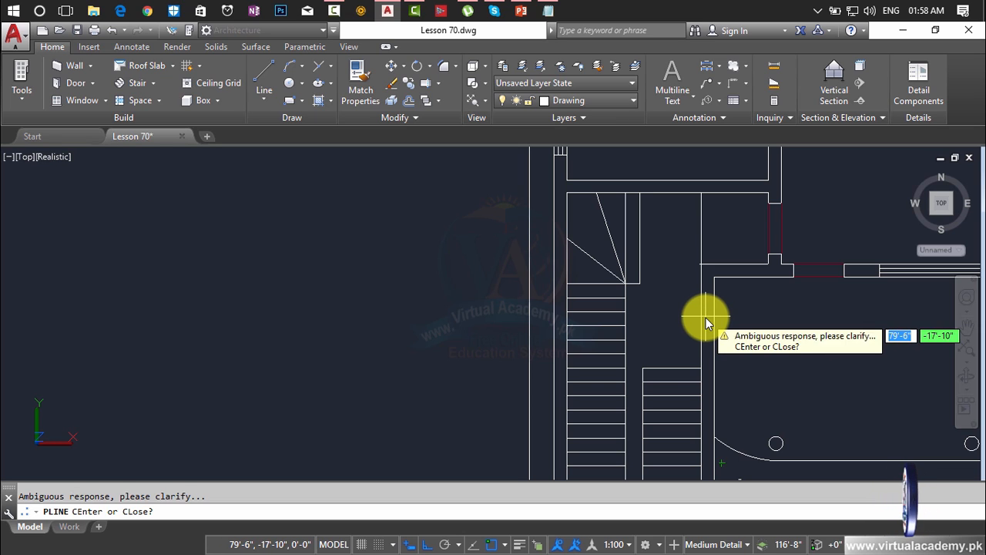
key("Return")
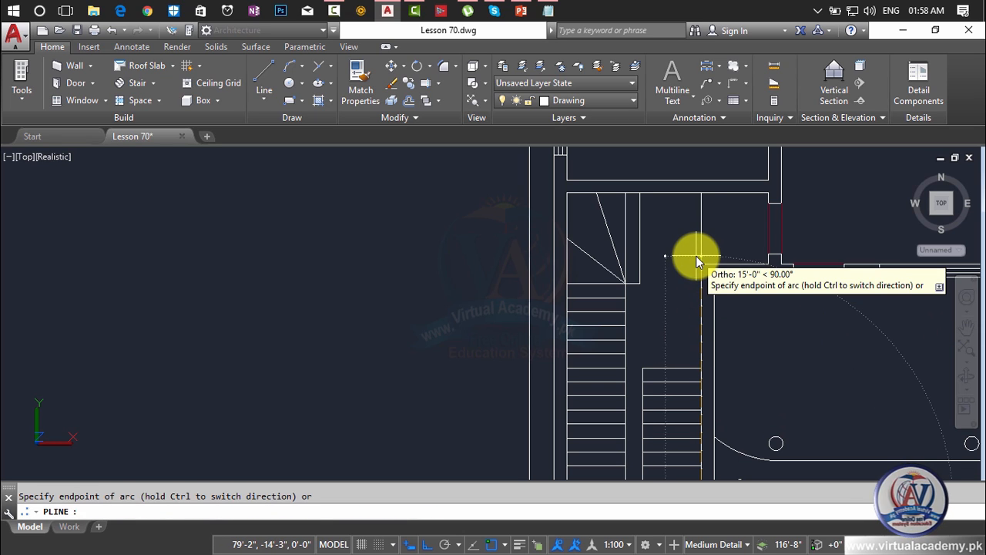
scroll(697, 333, "down", 4)
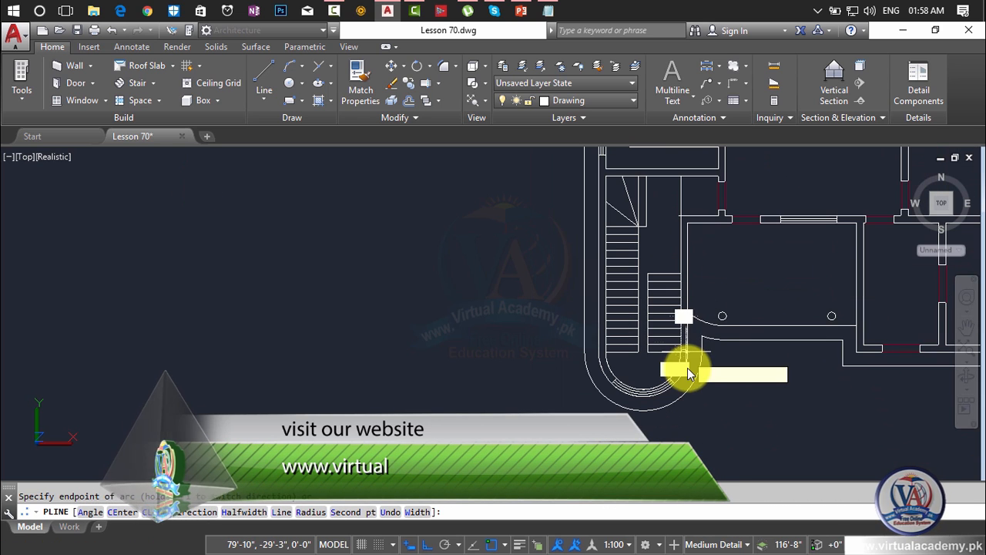
scroll(680, 360, "up", 5)
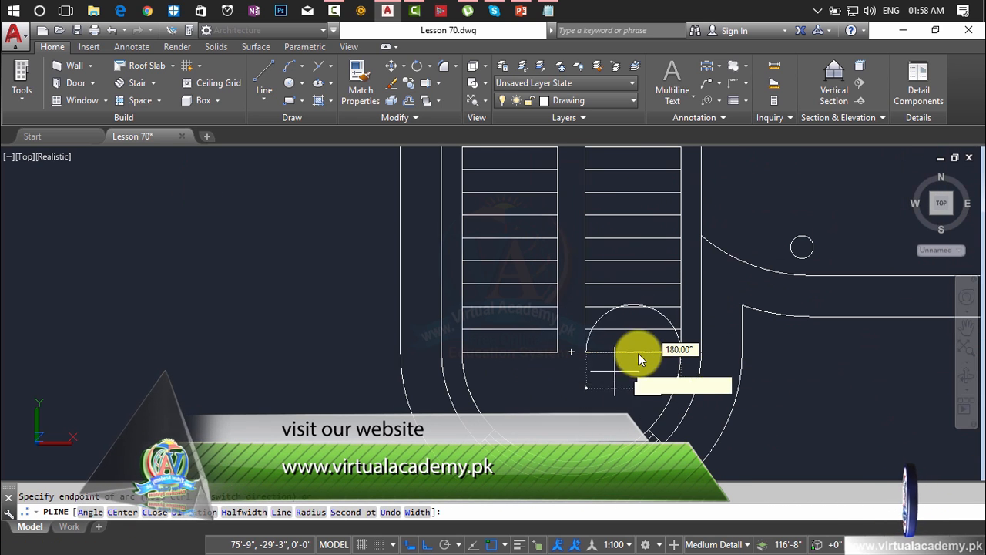
Switch the stairwell polyline back to straight segments and close it to its starting corner.
key("Return")
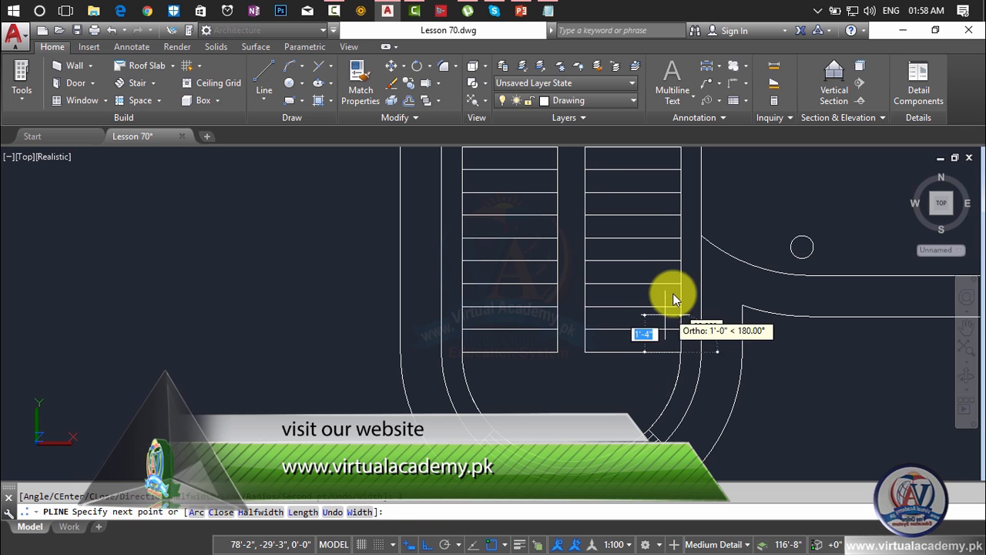
middle_click_drag(673, 292, 657, 525)
scroll(660, 372, "down", 5)
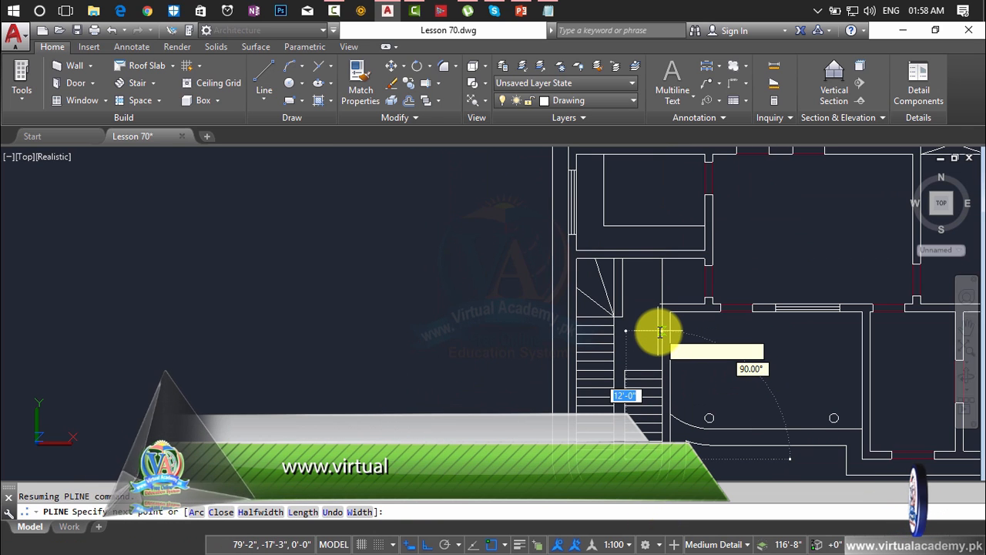
type("c")
key("Return")
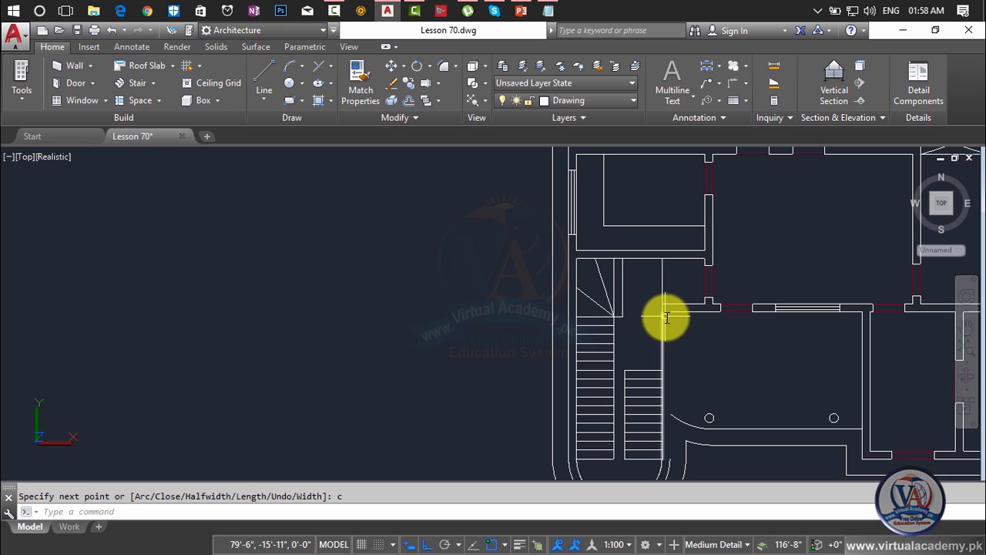
Check that the traced stairwell outline selects as one closed polyline, and clear the selection.
scroll(676, 393, "down", 6)
scroll(671, 374, "up", 3)
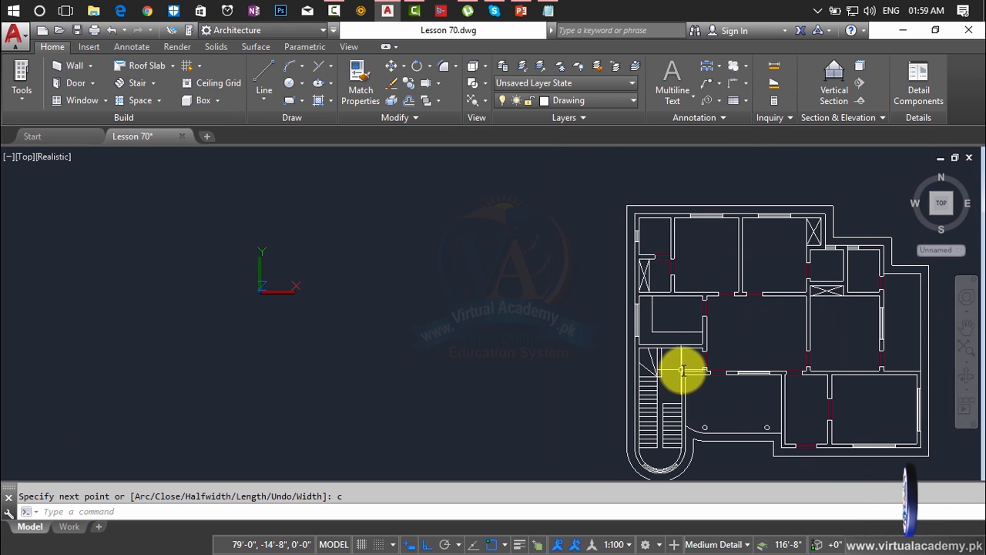
scroll(682, 371, "up", 5)
left_click(678, 353)
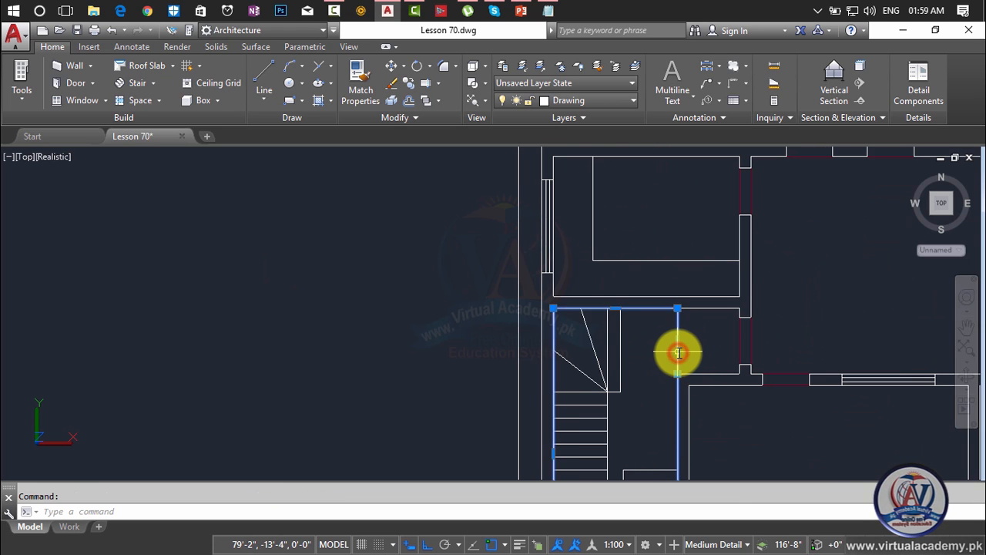
scroll(678, 348, "down", 8)
scroll(555, 326, "up", 4)
key("Escape")
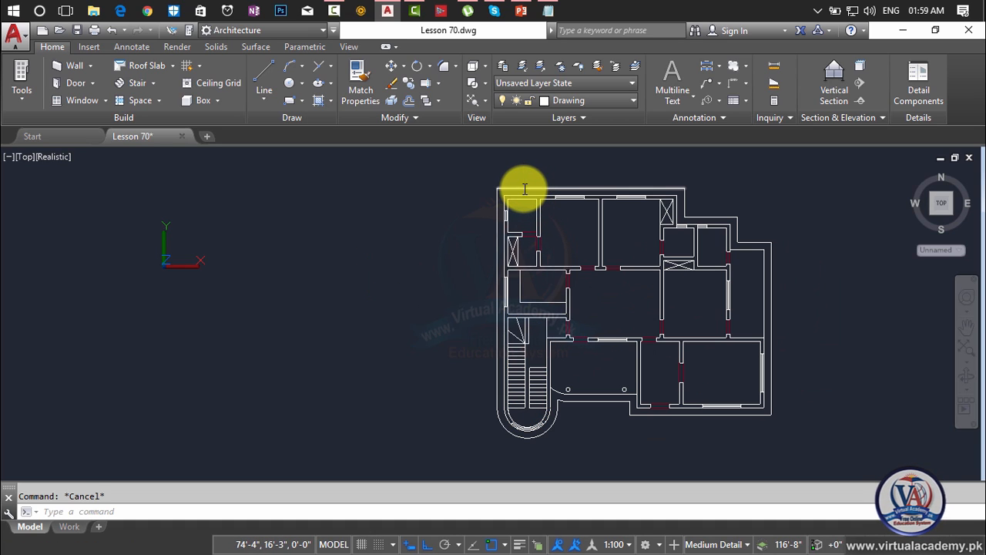
Start the Copy command and pick the offset outline's north and west edges, stairwell curve, porch edge and south edges.
type("P")
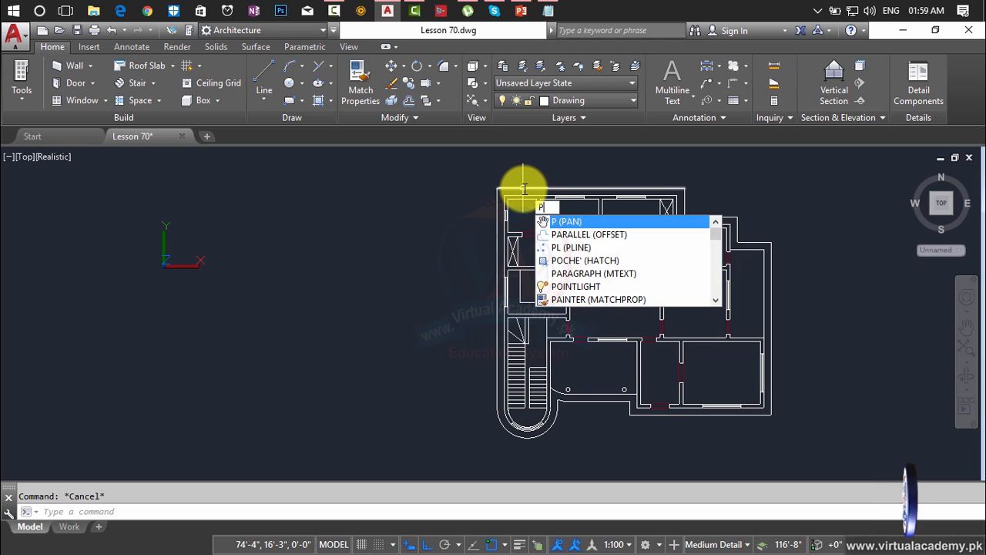
key("Escape")
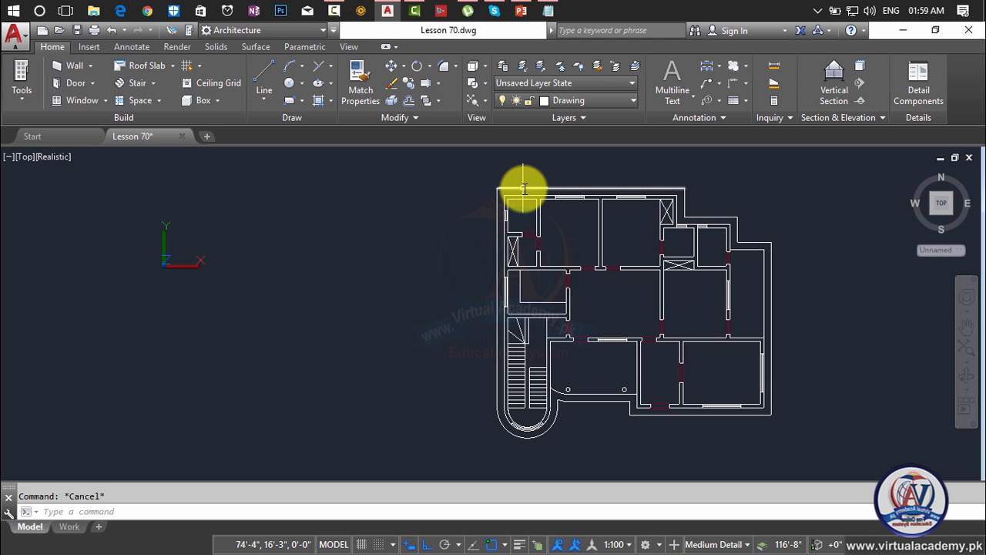
type("cp")
key("Return")
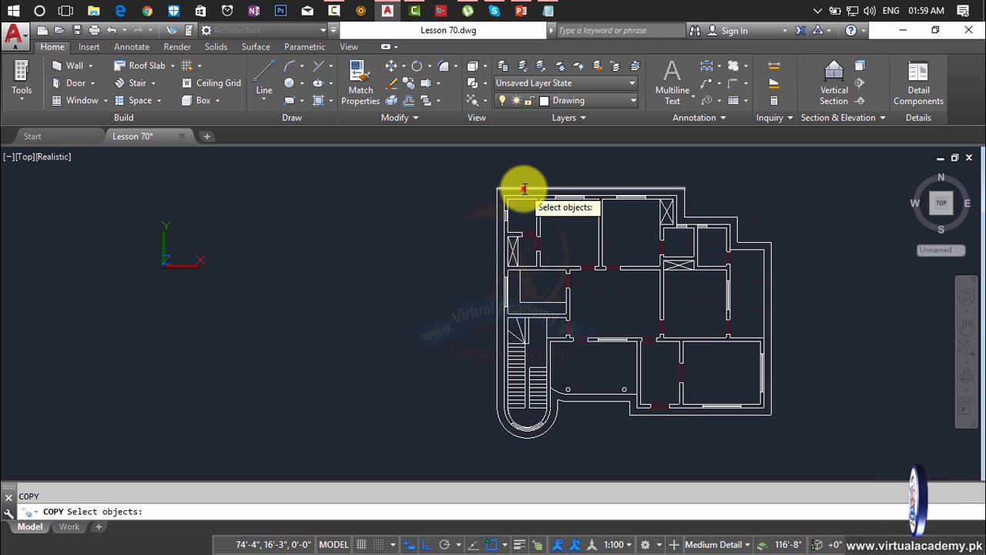
left_click(515, 190)
left_click(499, 216)
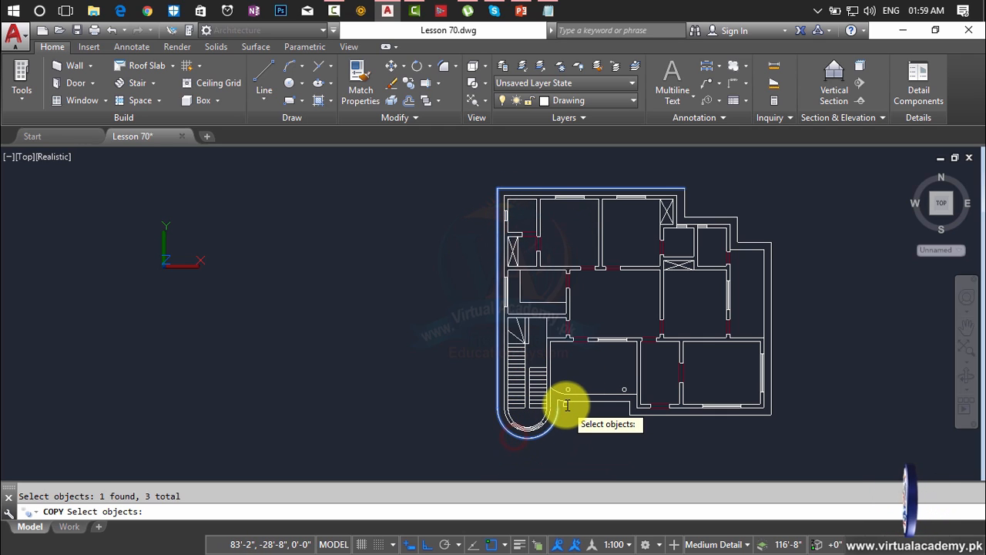
left_click(644, 416)
left_click(669, 418)
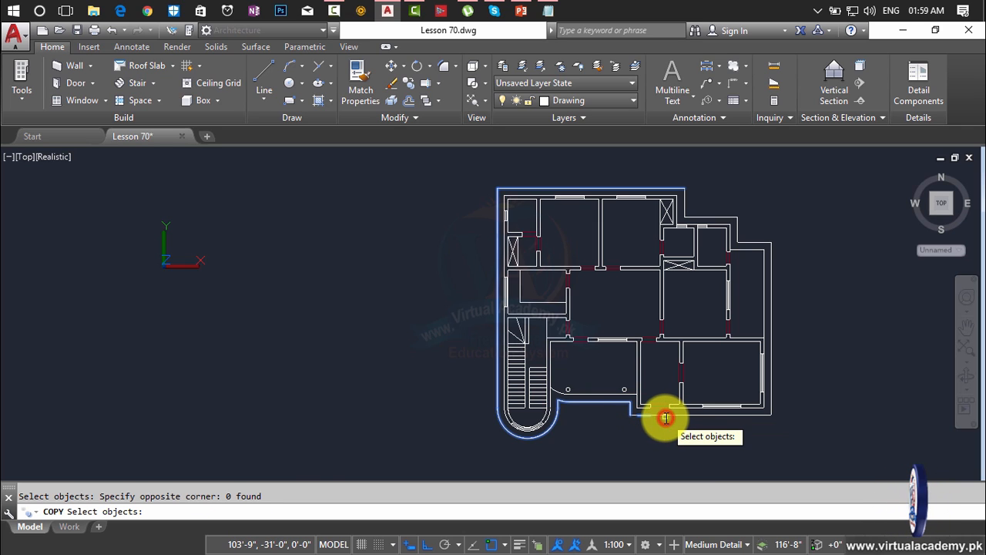
scroll(666, 417, "up", 5)
left_click(663, 416)
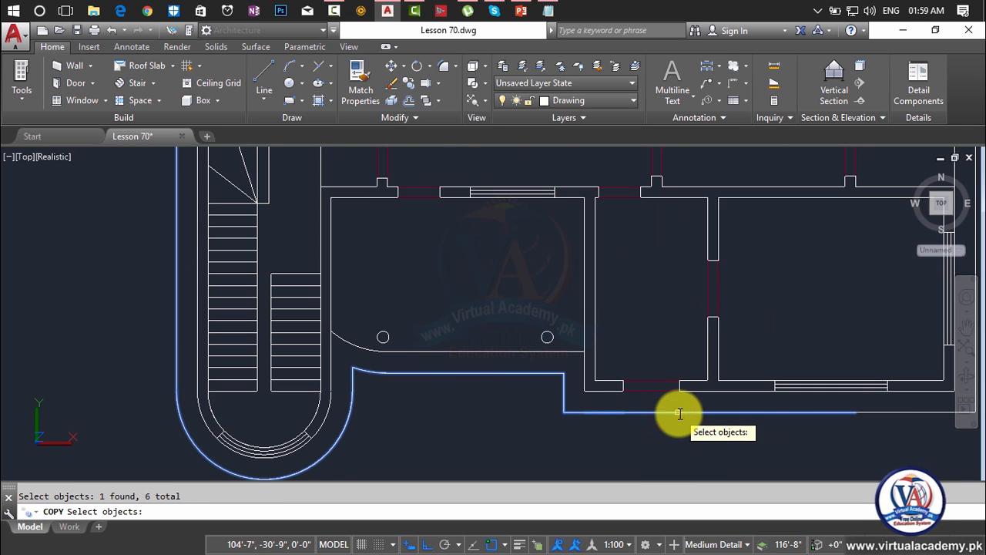
scroll(677, 409, "down", 5)
left_click(617, 425)
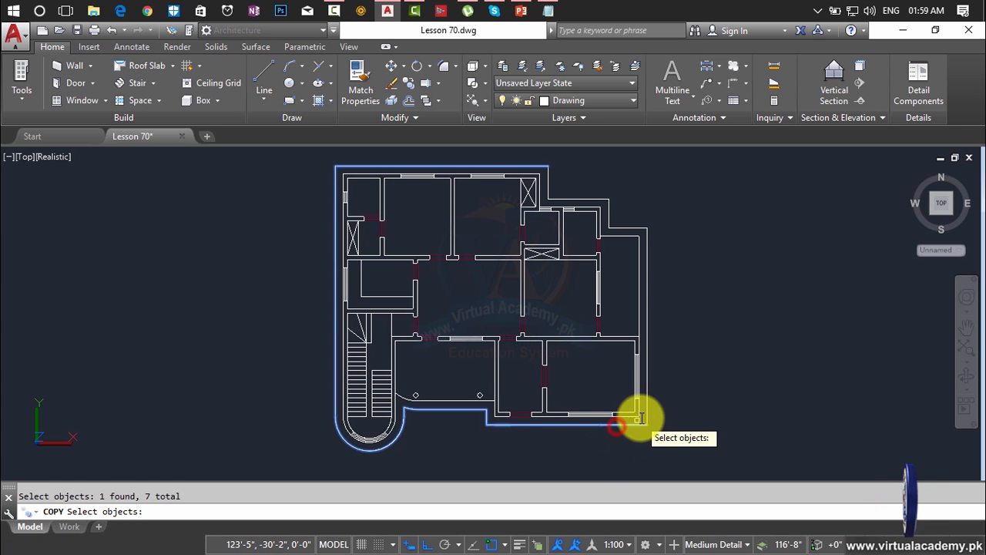
Add the offset outline's east edge, its northeast stepped segments and the closed stairwell polyline to the copy selection.
left_click(645, 327)
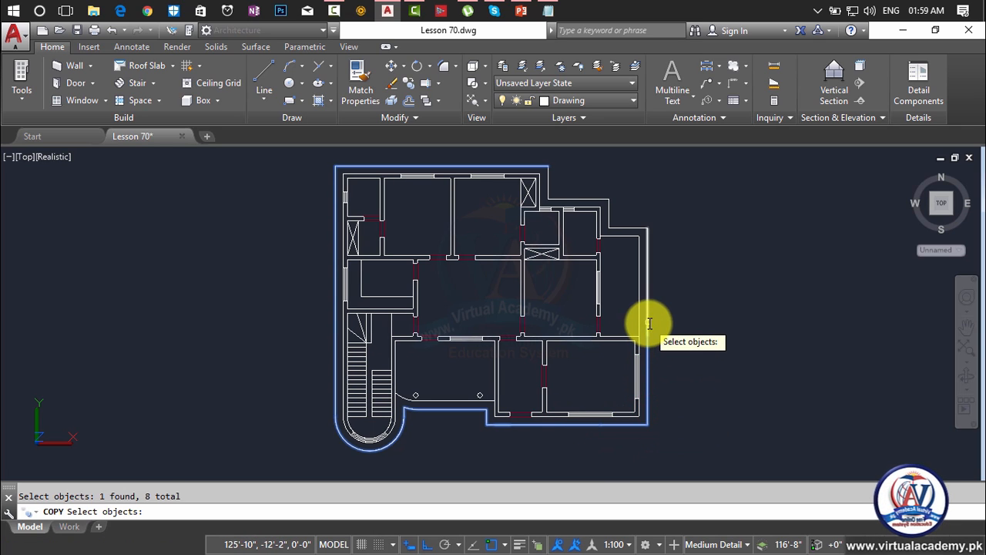
left_click(621, 230)
left_click(613, 217)
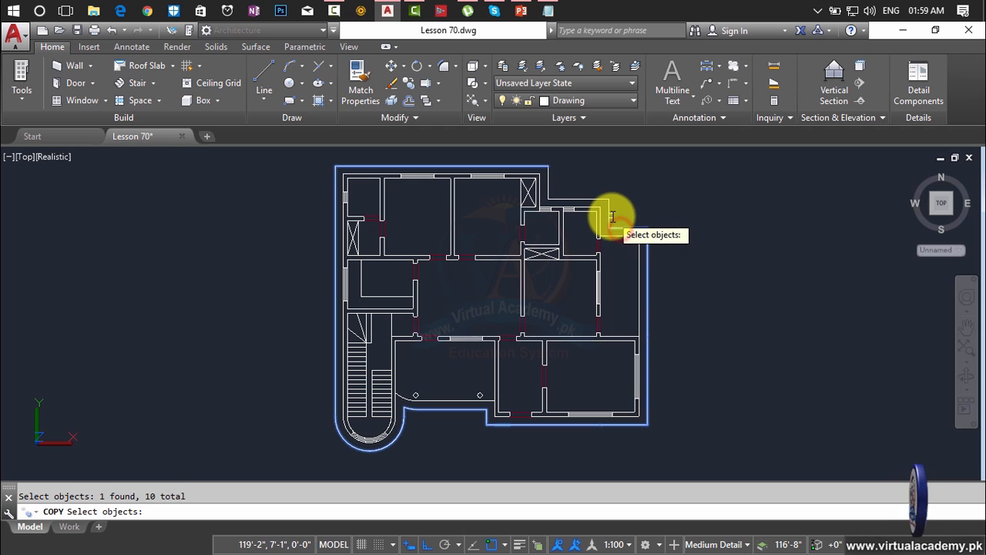
left_click(597, 202)
left_click(550, 193)
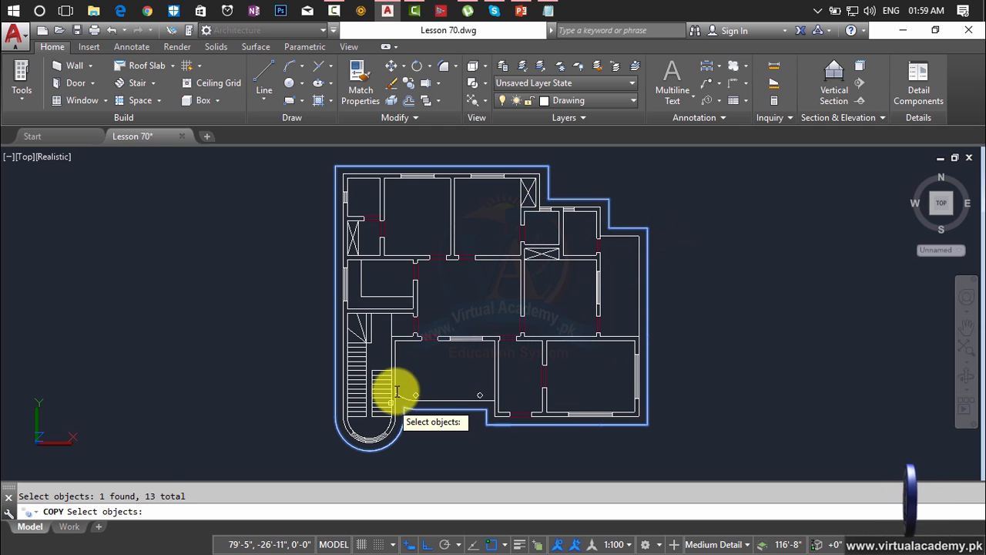
left_click(393, 323)
left_click(392, 322)
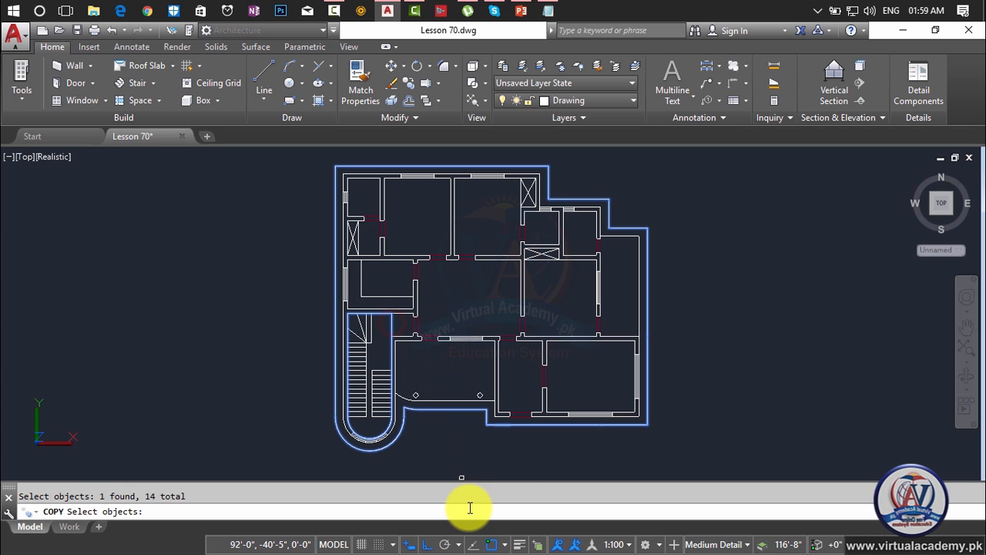
scroll(346, 451, "up", 4)
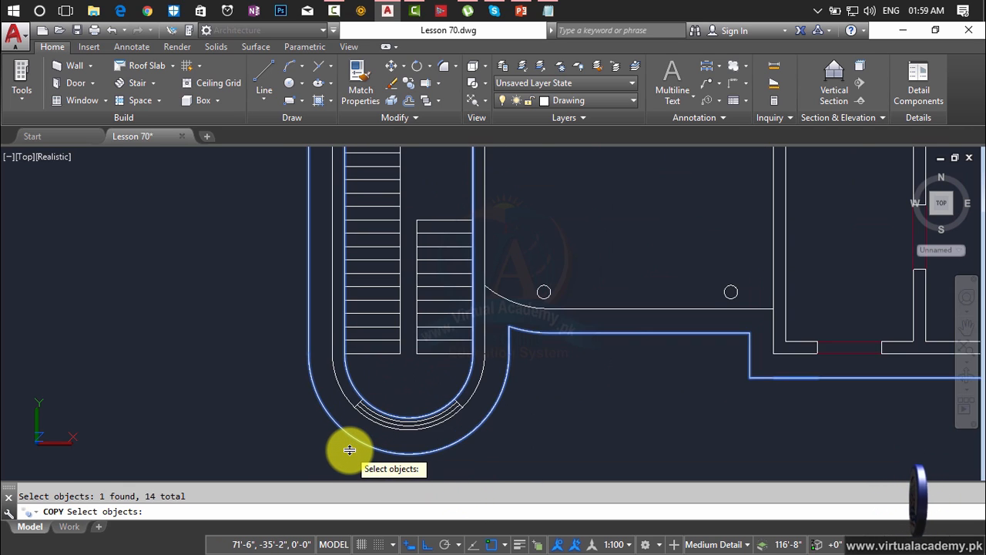
scroll(556, 441, "down", 5)
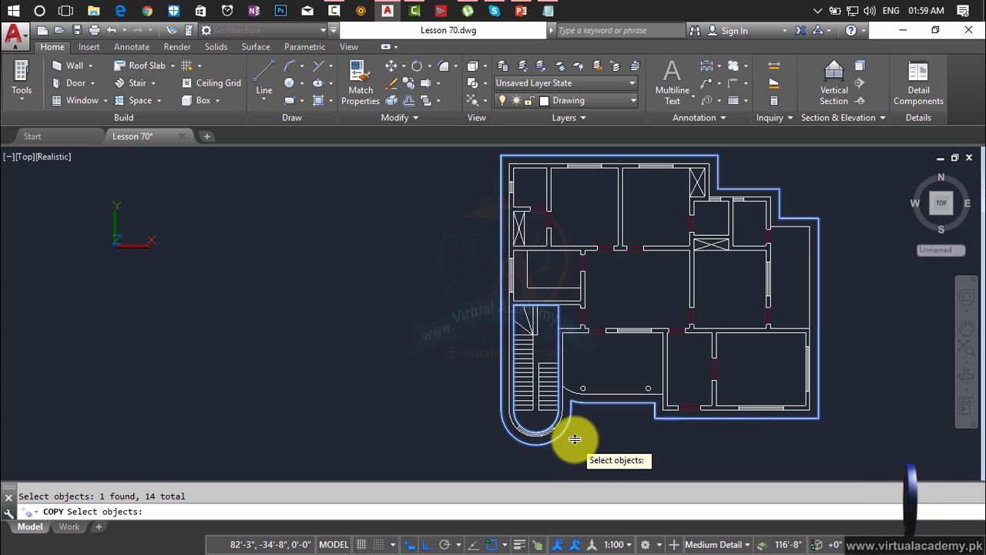
With Ortho off, copy the selected outlines from the outer northwest corner to clear space below the plan, at about 68'-6", -49'-0".
key("Return")
scroll(508, 429, "down", 2)
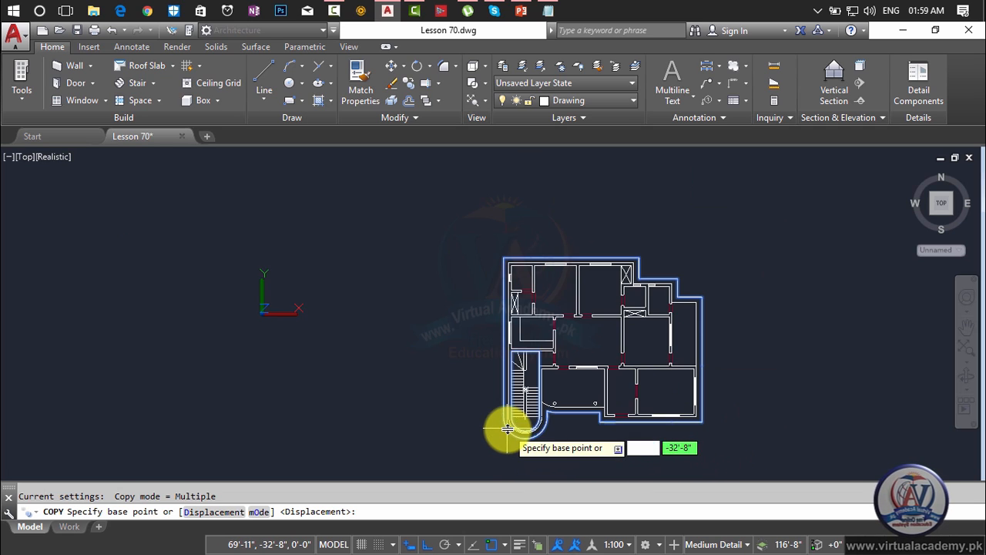
left_click(505, 260)
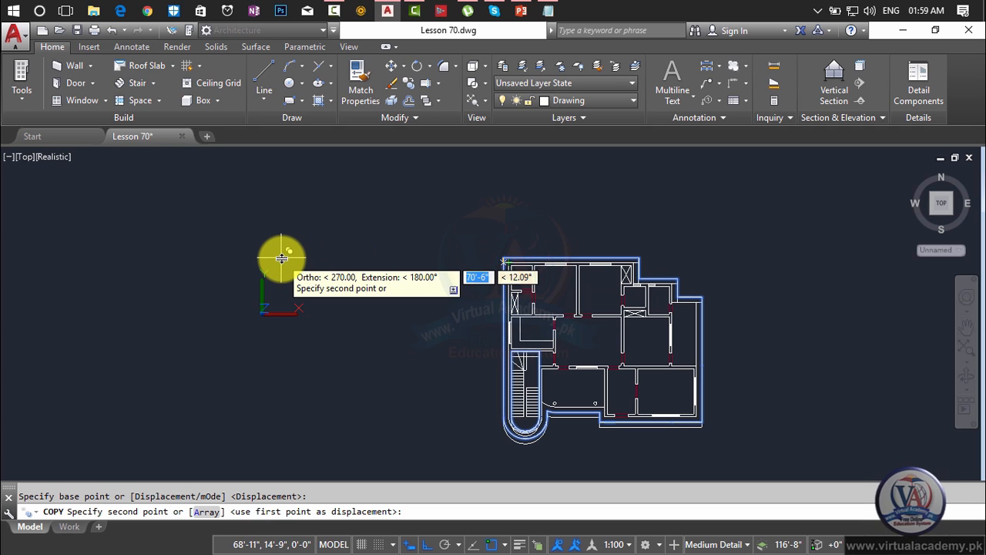
key("F8")
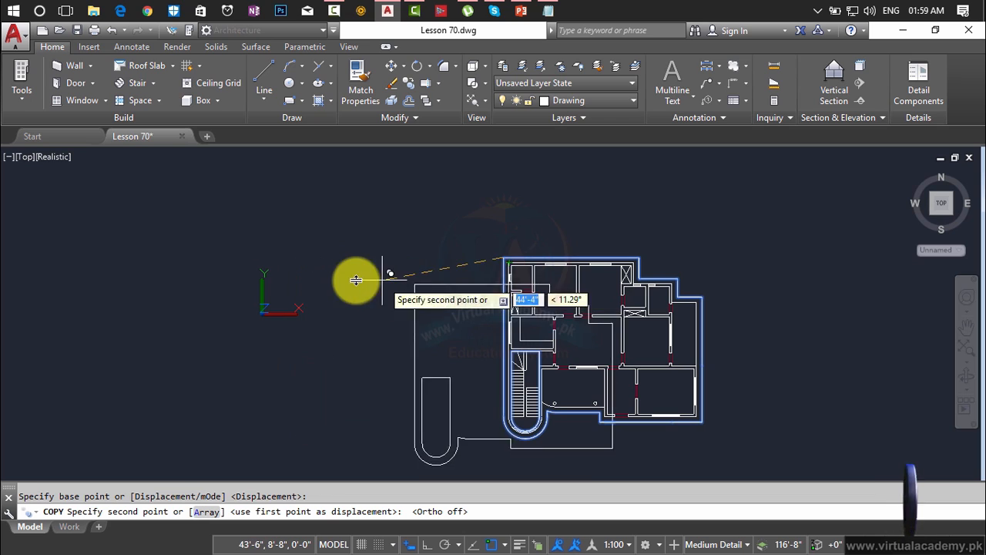
scroll(308, 271, "down", 3)
middle_click_drag(317, 280, 312, 192)
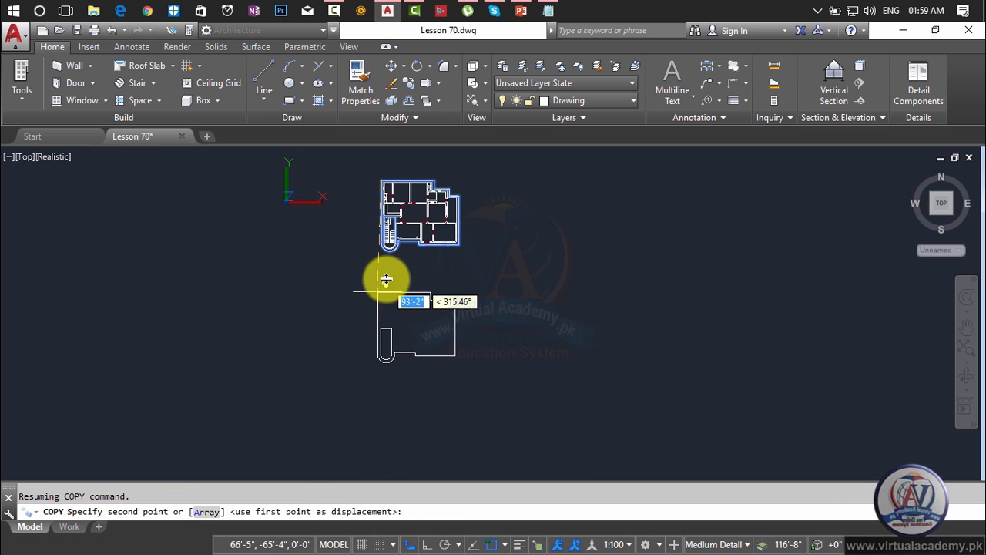
left_click(382, 268)
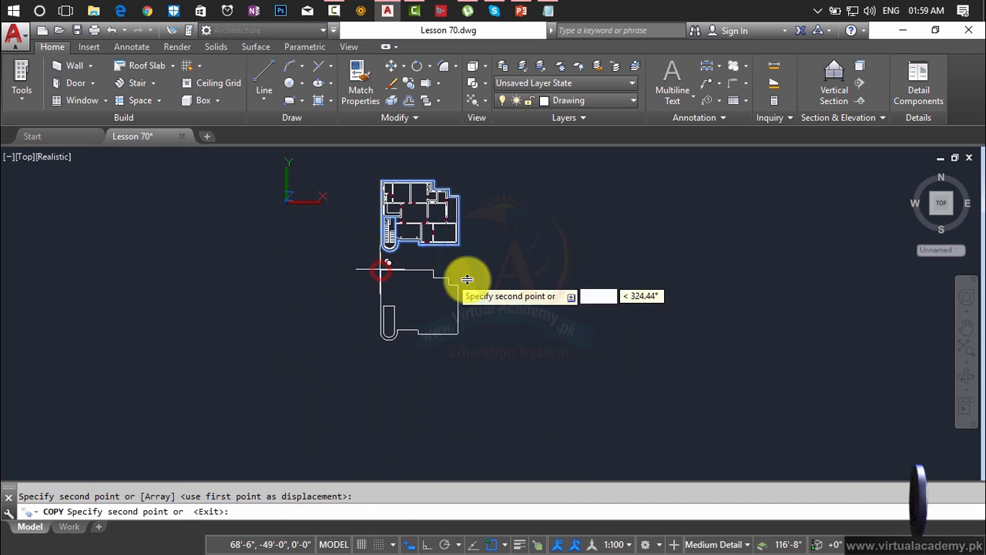
key("Escape")
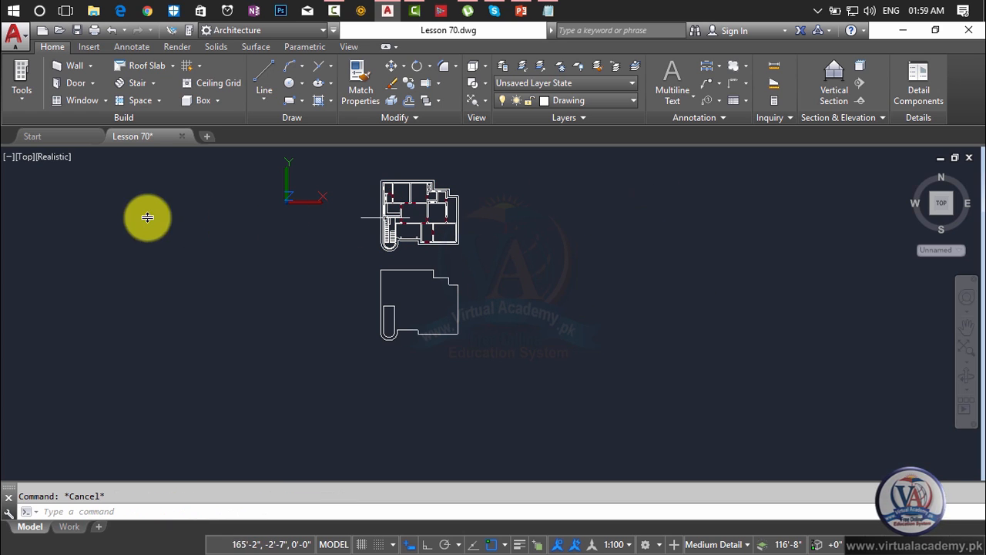
Show the drawing in an isometric southwest view and change the visual style to 2D Wireframe.
left_click(913, 178)
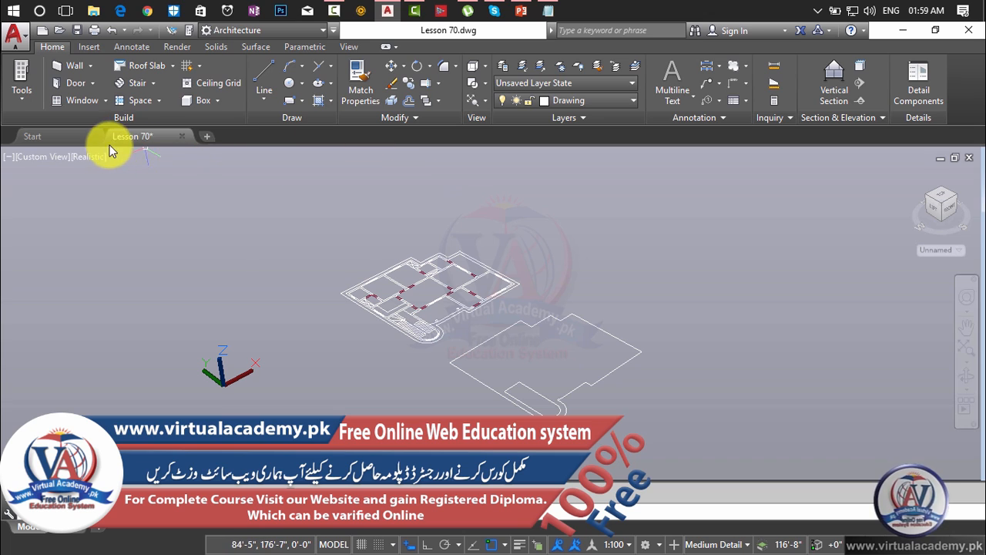
left_click(85, 157)
left_click(123, 194)
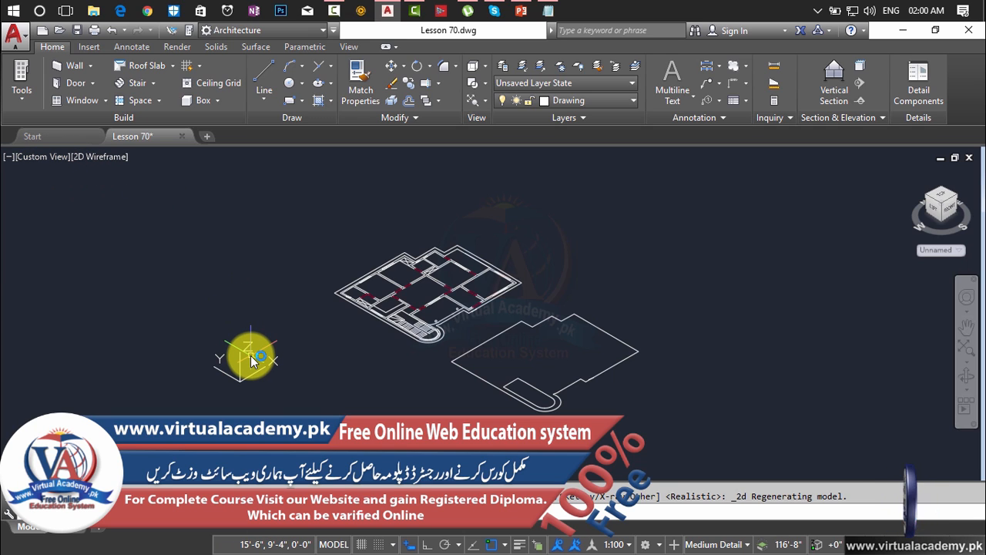
Turn off displaying the UCS icon at the UCS origin point and apply the UCS settings.
type("uc")
key("Return")
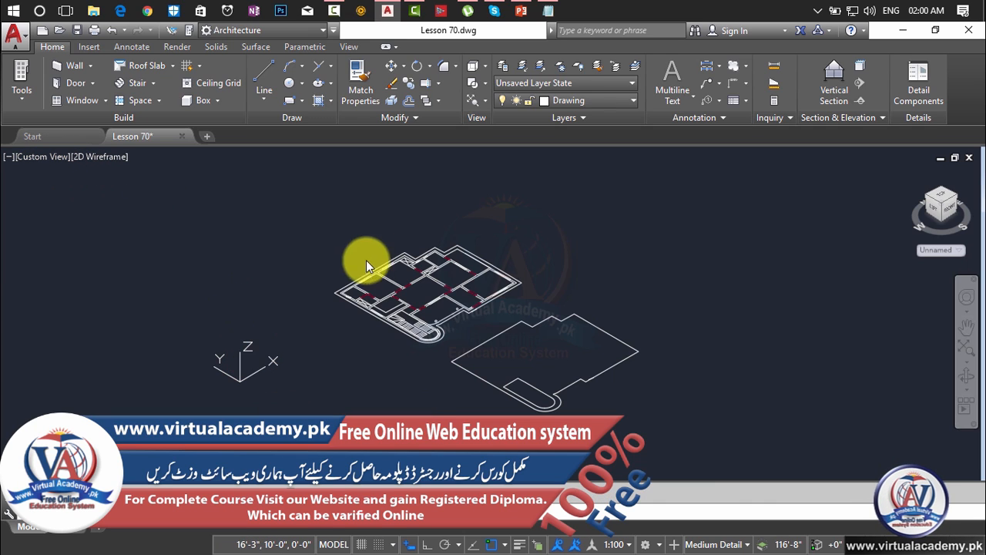
left_click(444, 264)
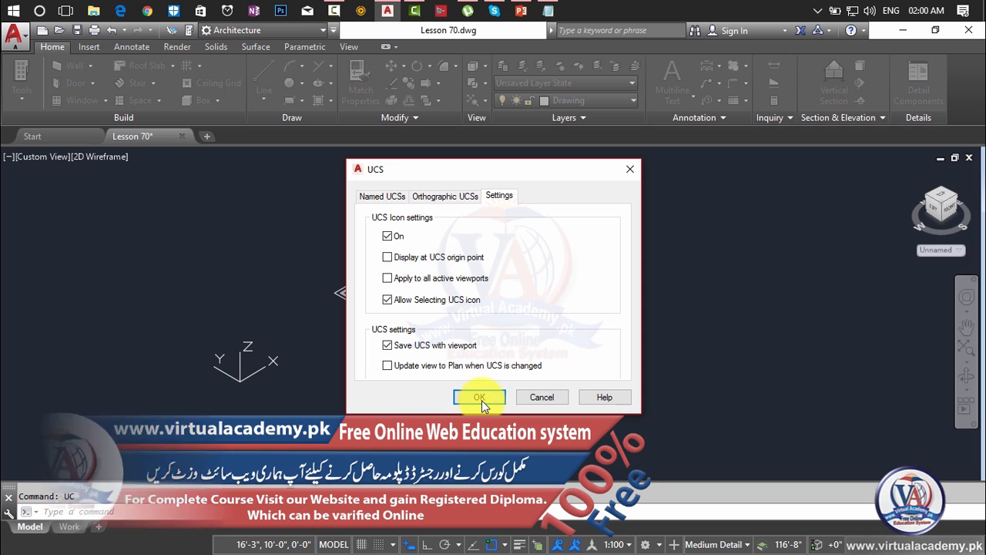
left_click(479, 397)
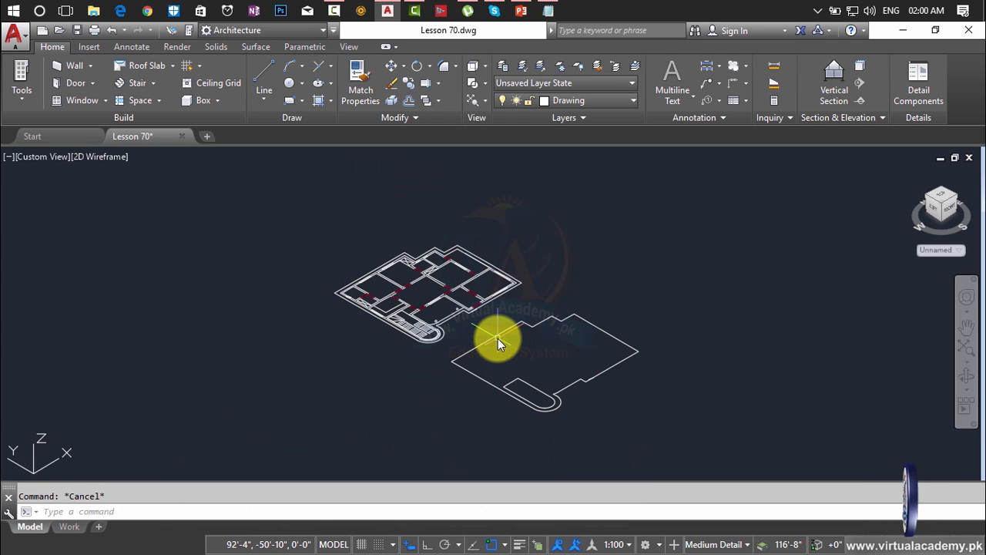
Try to create a boundary from an internal point in the copied house outline.
scroll(498, 338, "up", 2)
scroll(497, 338, "up", 2)
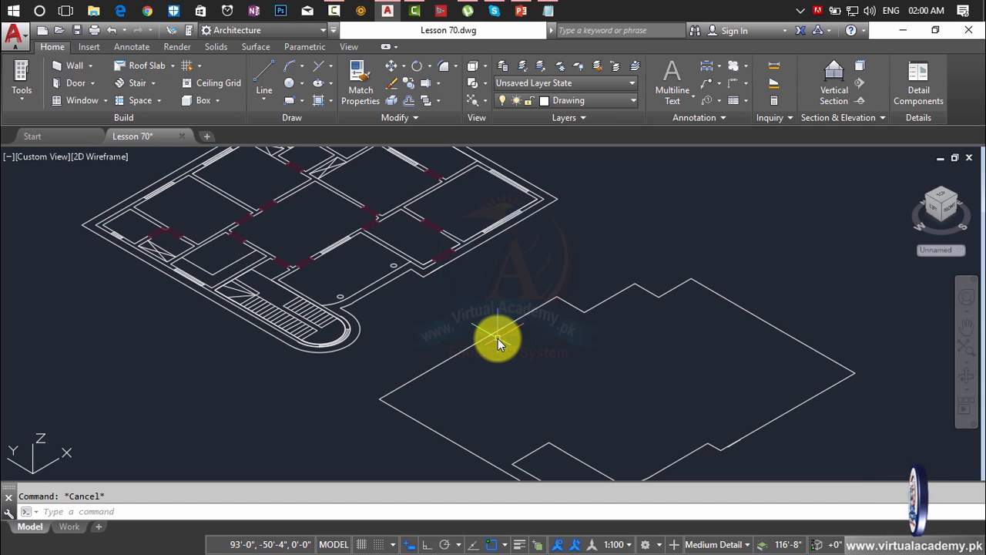
type("bo")
key("Escape")
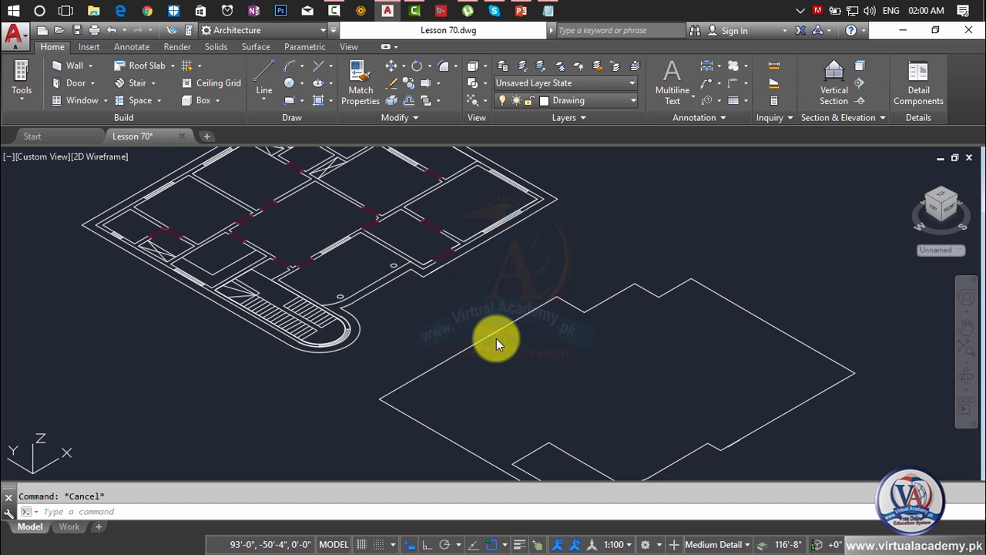
key("Return")
left_click(410, 220)
left_click(613, 354)
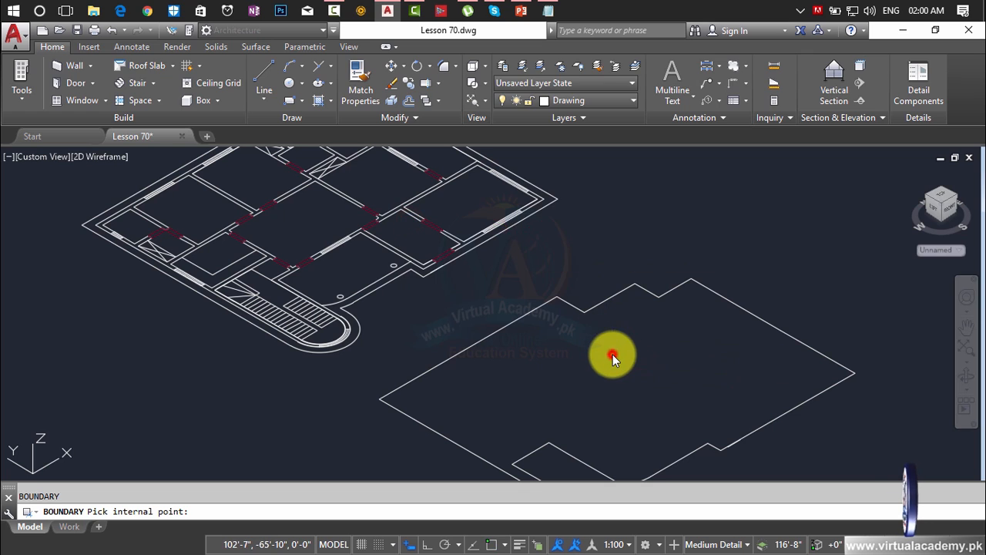
left_click(604, 309)
mouse_move(608, 310)
middle_mouse_down()
mouse_move(580, 270)
mouse_move(540, 290)
middle_mouse_up()
left_click(527, 297)
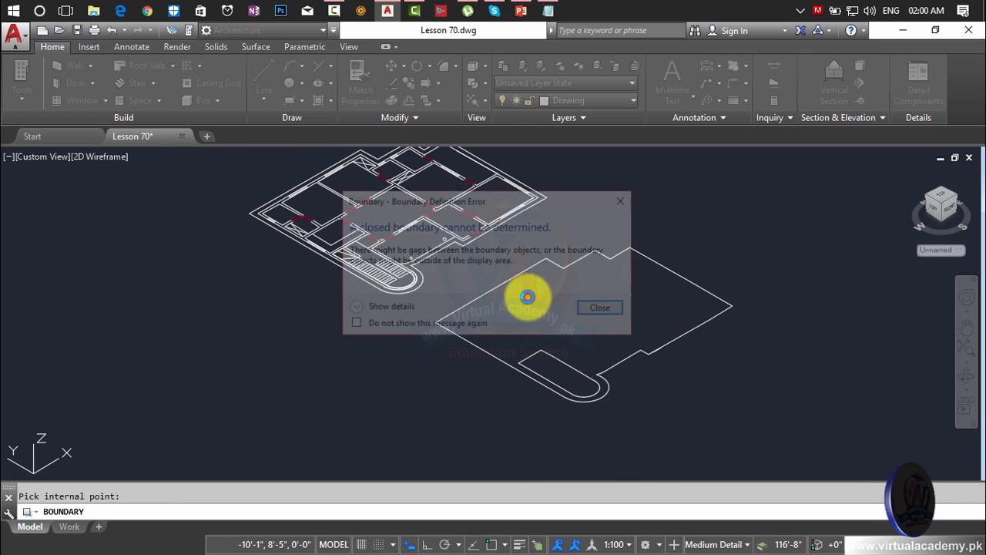
left_click(604, 309)
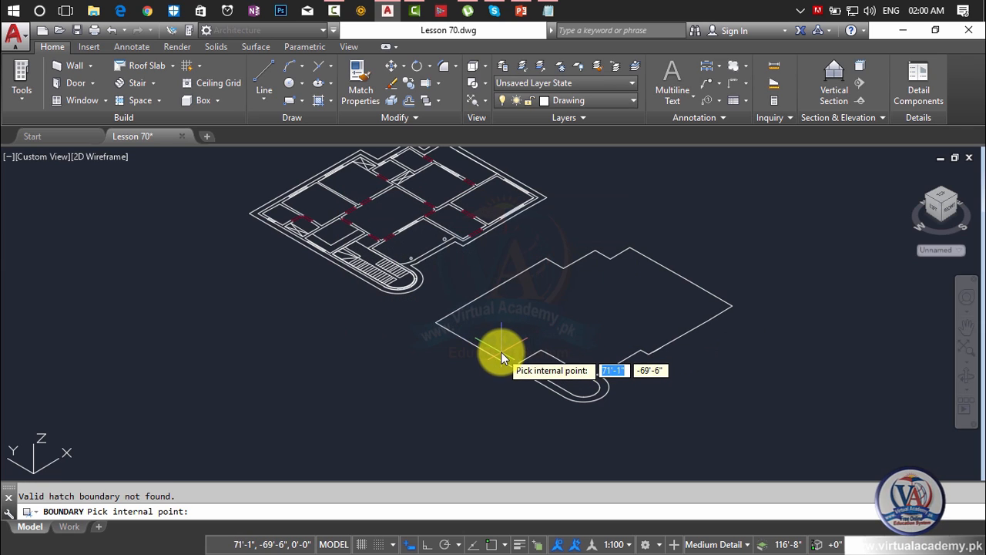
key("Escape")
Start the Join command and pick the copied outline's south edges, the porch edge beside the stairwell and the east edge.
scroll(665, 334, "up", 3)
scroll(625, 384, "down", 4)
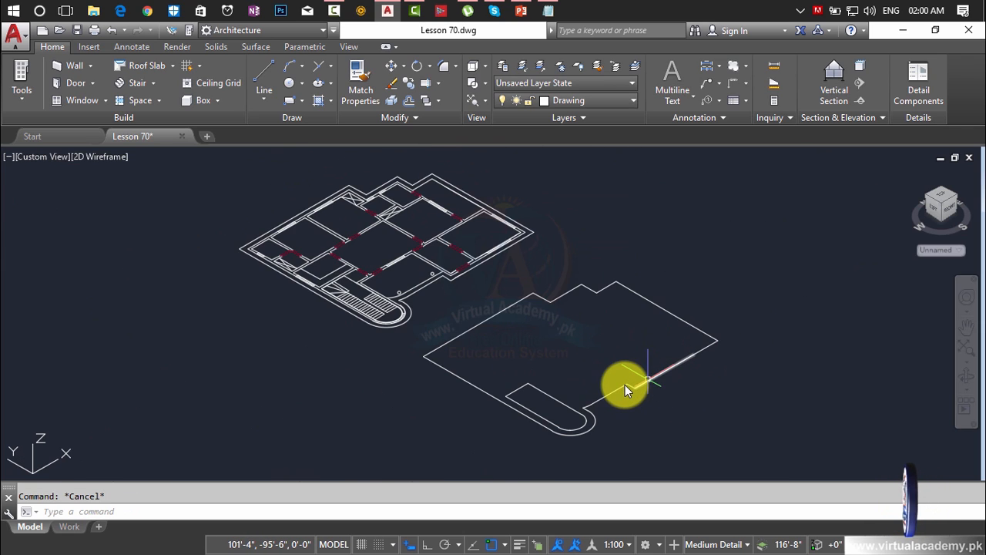
scroll(635, 394, "up", 3)
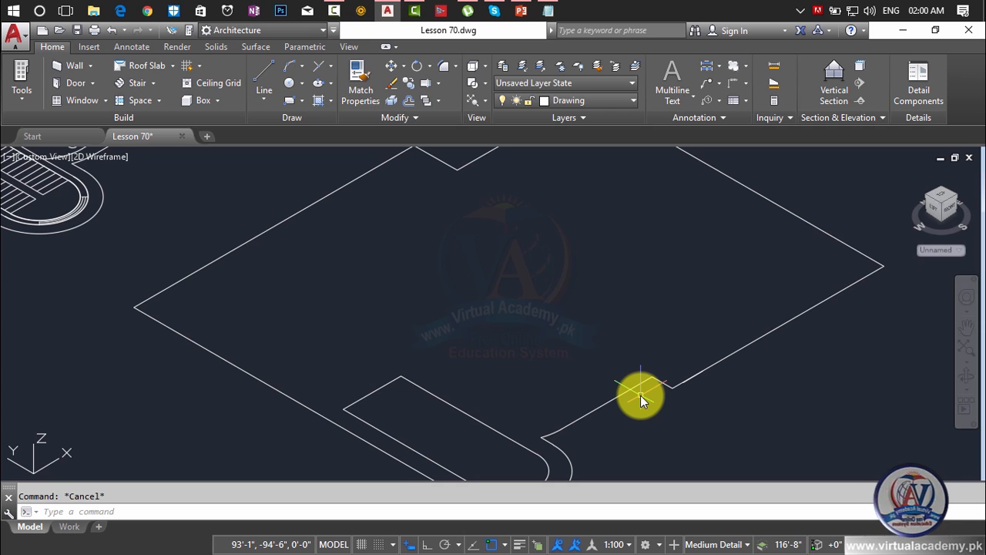
type("j")
key("Return")
left_click(685, 383)
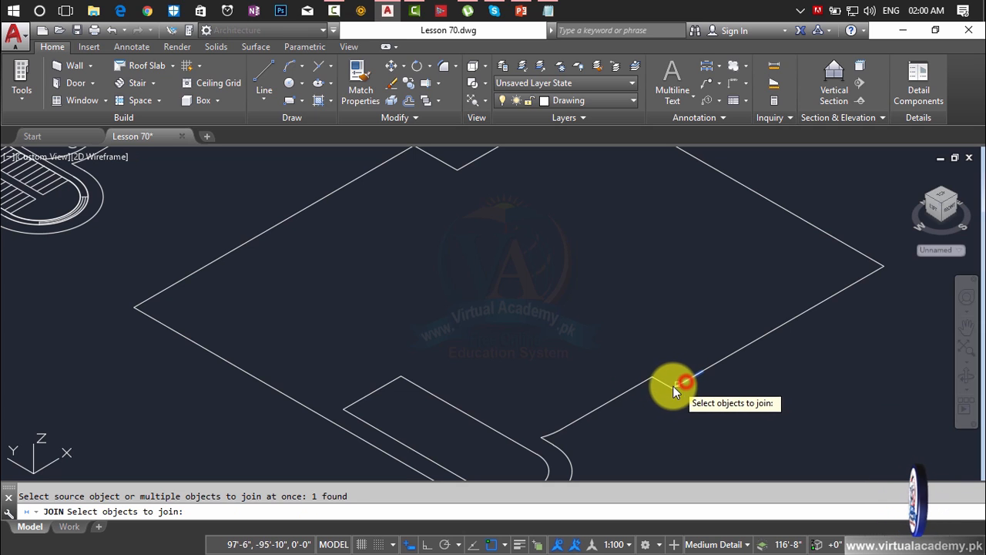
left_click(671, 386)
left_click(684, 383)
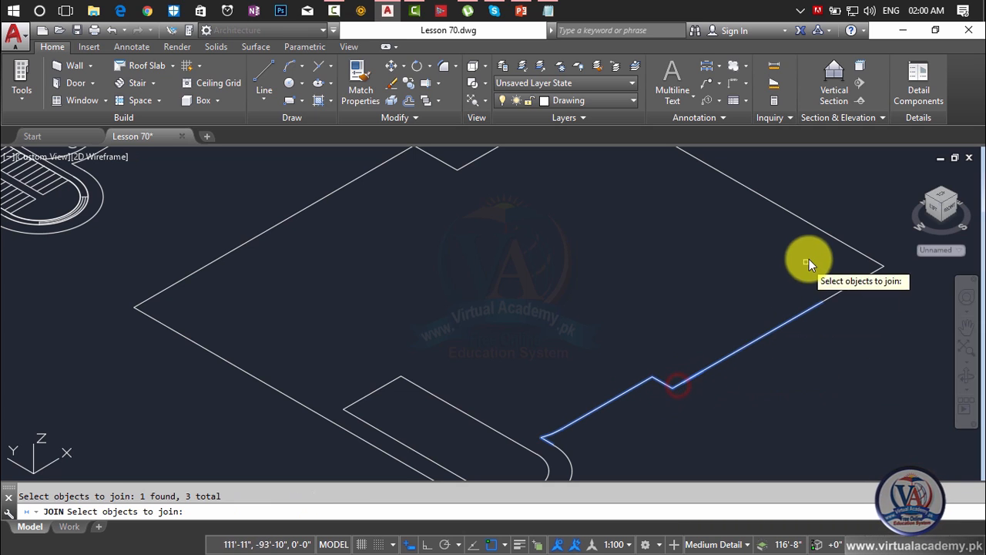
left_click(825, 233)
mouse_move(811, 254)
left_mouse_down()
mouse_move(808, 326)
mouse_move(852, 300)
left_mouse_up()
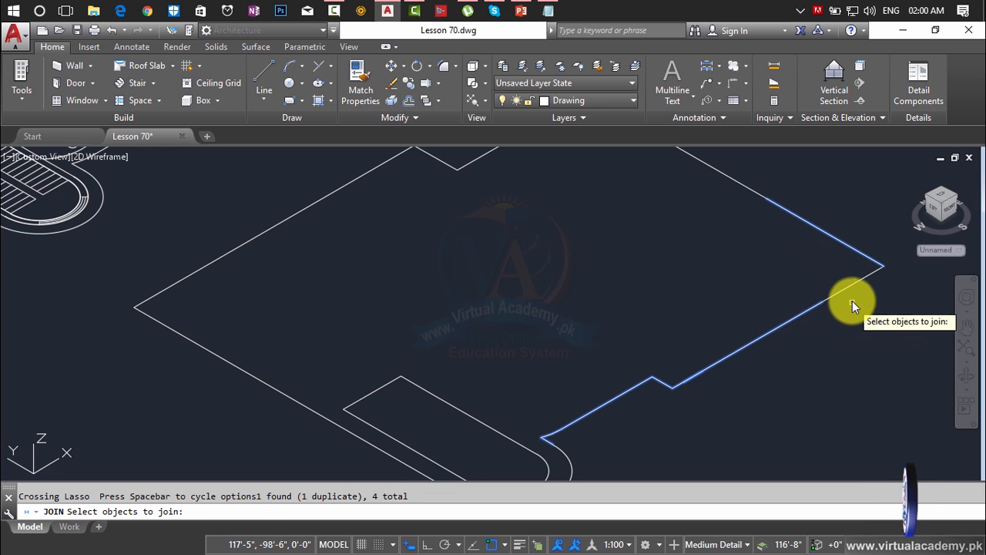
left_click(852, 284)
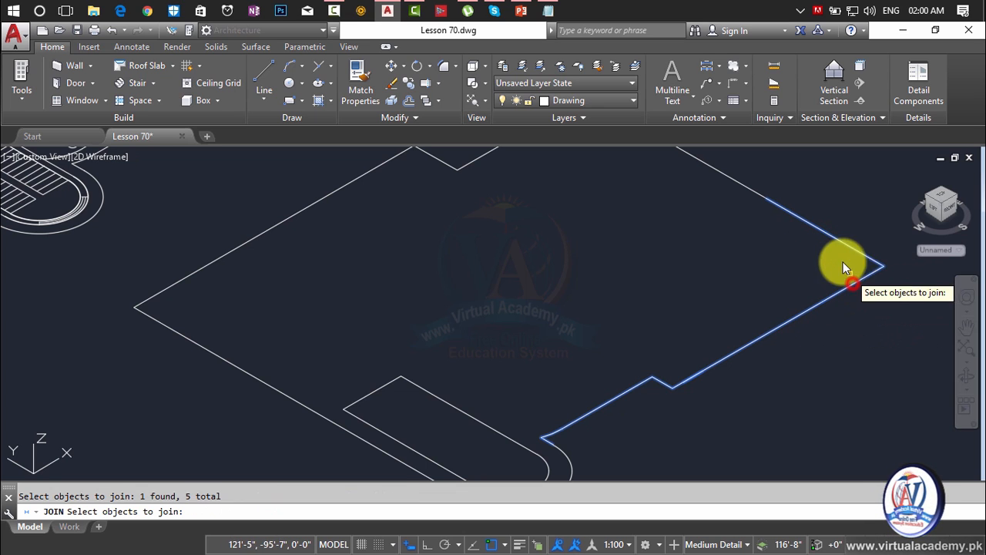
left_click(745, 186)
Add the stepped segments at the copied outline's northeast side to the join selection.
scroll(737, 205, "down", 4)
scroll(770, 298, "up", 6)
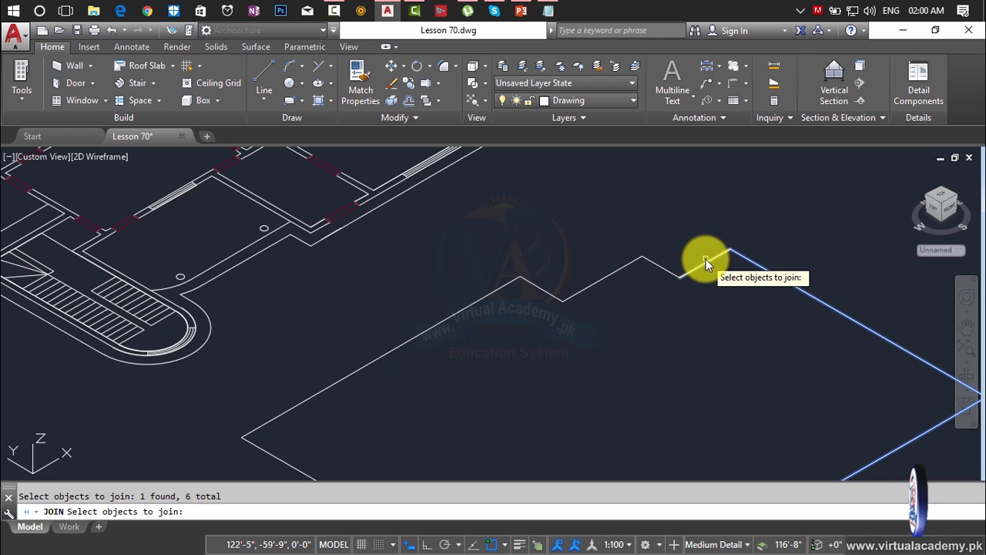
left_click(705, 261)
left_click(663, 269)
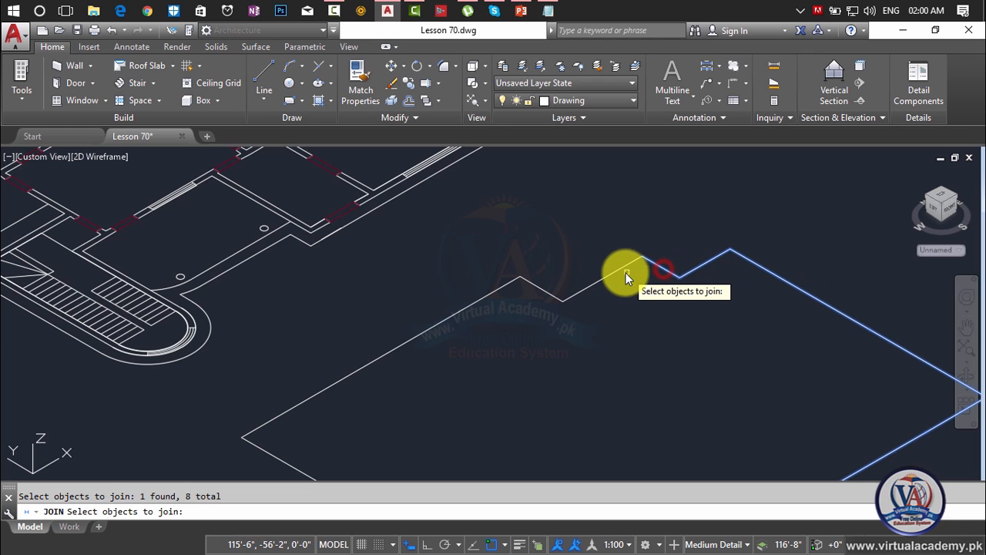
left_click(625, 272)
left_click(540, 290)
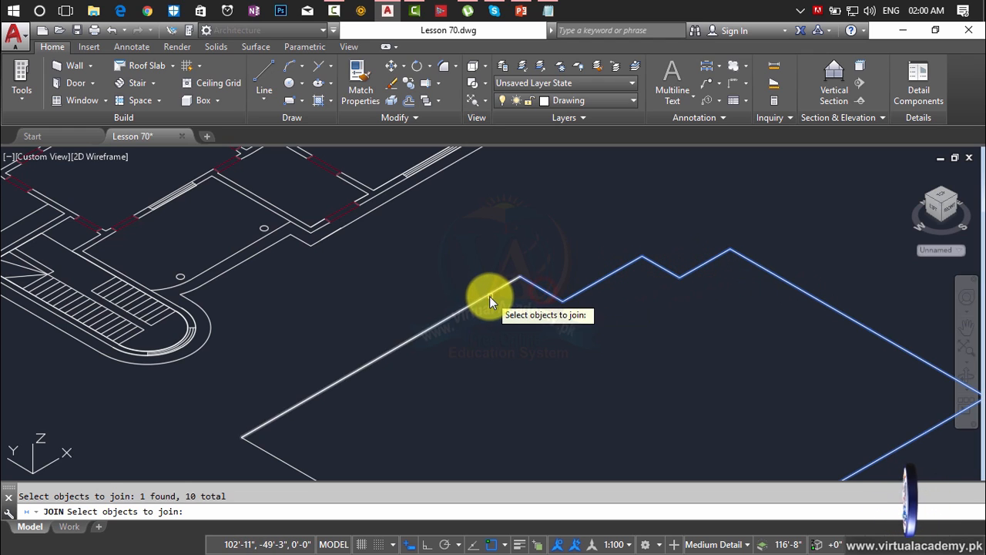
Add the copied outline's long north edge, west edge and outer stairwell curve, and join the selection into one polyline.
left_click(489, 296)
scroll(489, 385, "down", 3)
left_click(571, 363)
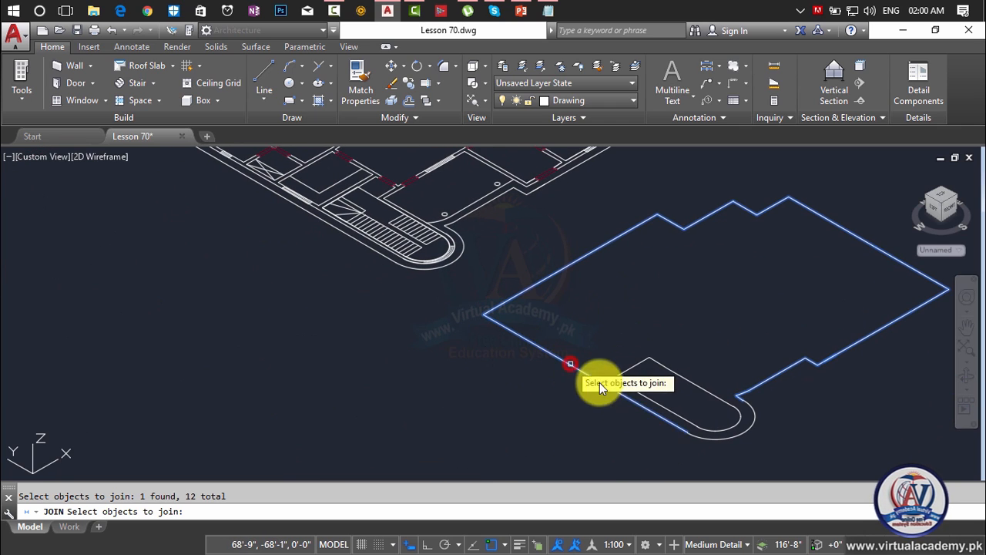
left_click(717, 440)
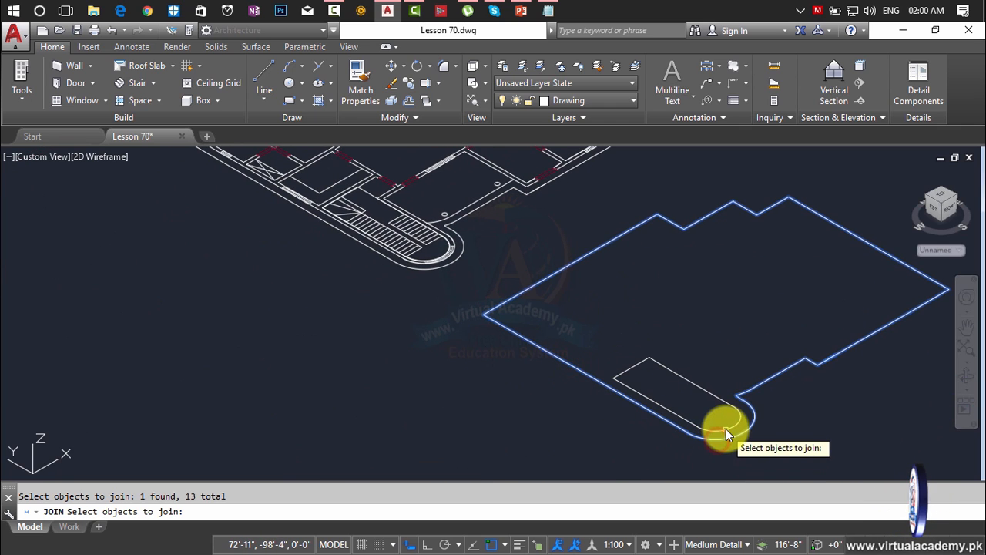
left_click(726, 429)
key("Return")
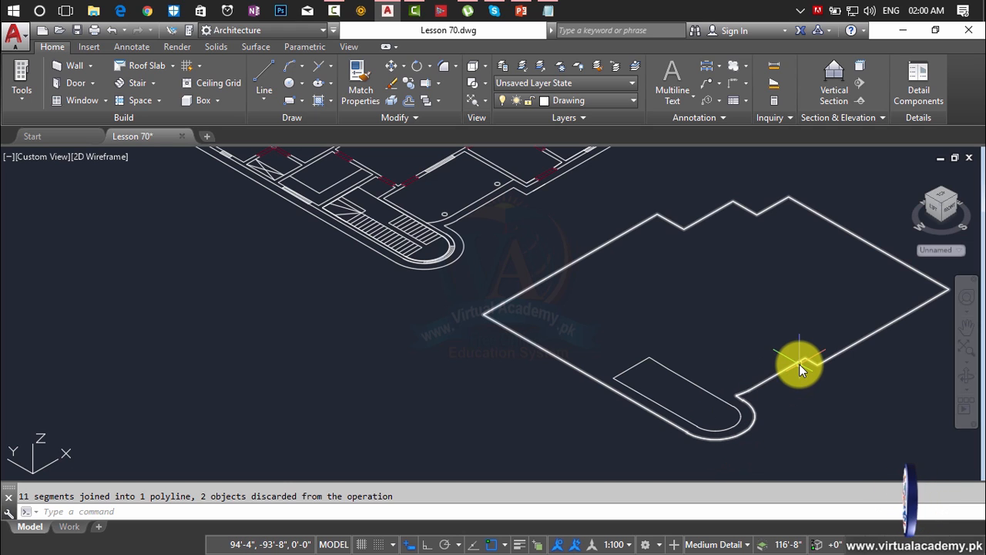
scroll(718, 398, "down", 2)
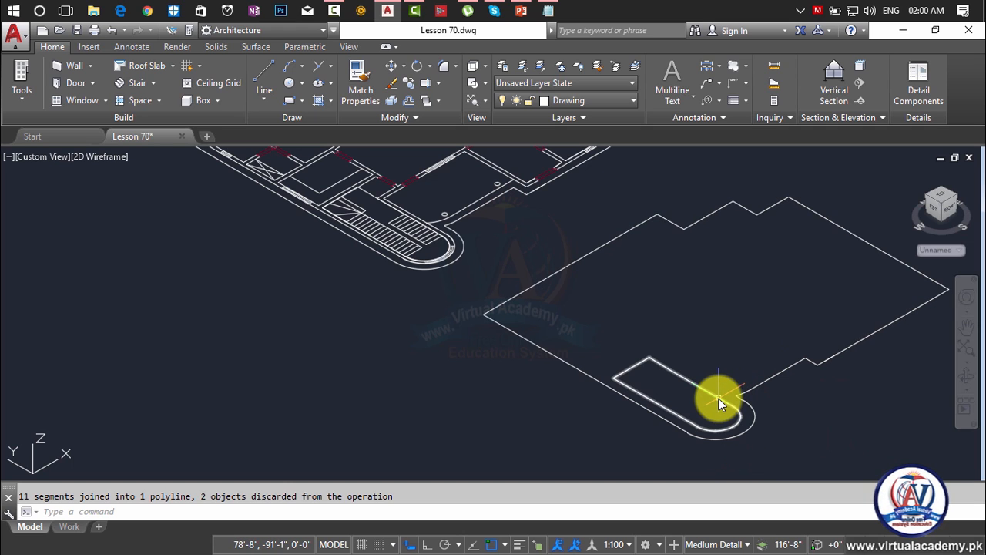
scroll(633, 413, "down", 3)
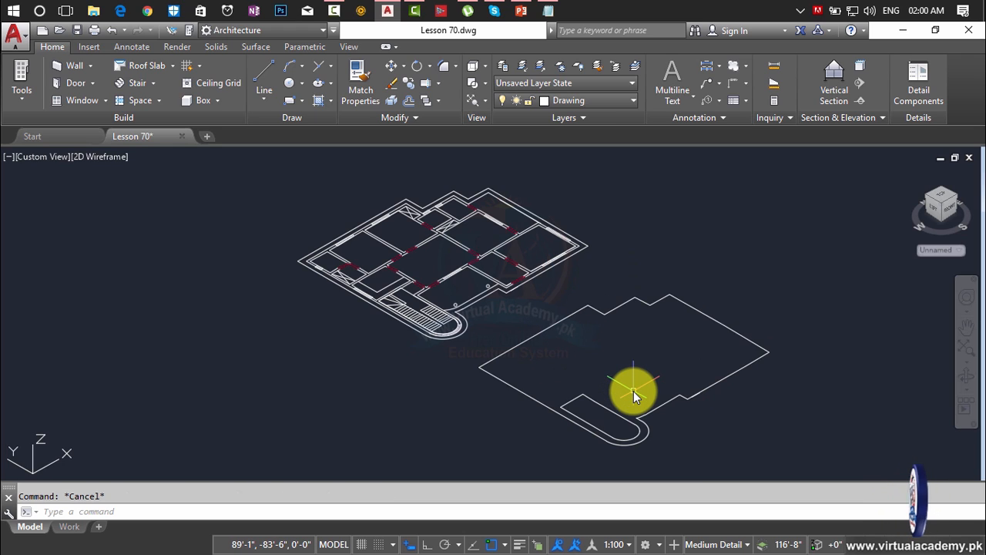
Move the joined outline and stairwell polyline southeast from the stairwell's curved end, farther away from the floor plan.
type("m")
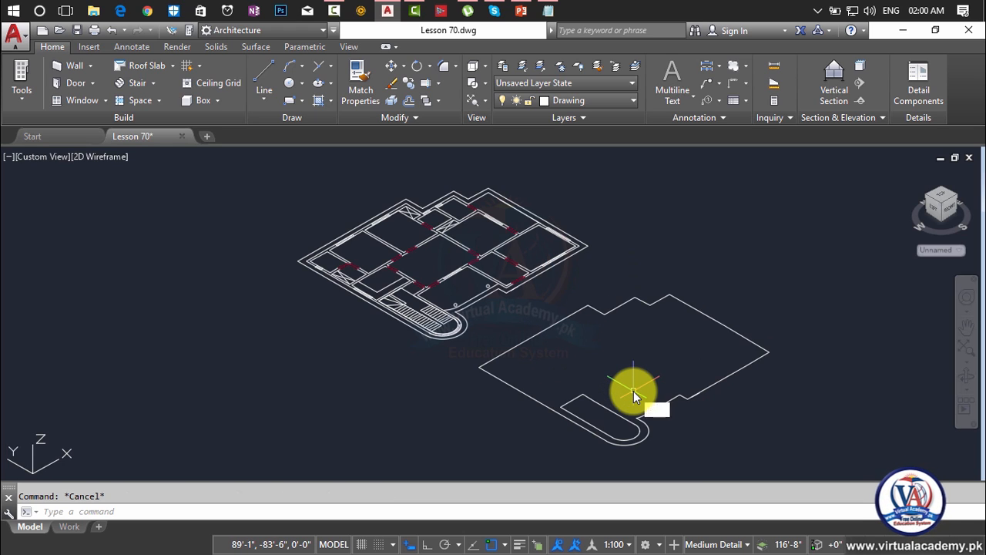
key("Return")
left_click(774, 324)
left_click(610, 448)
key("Return")
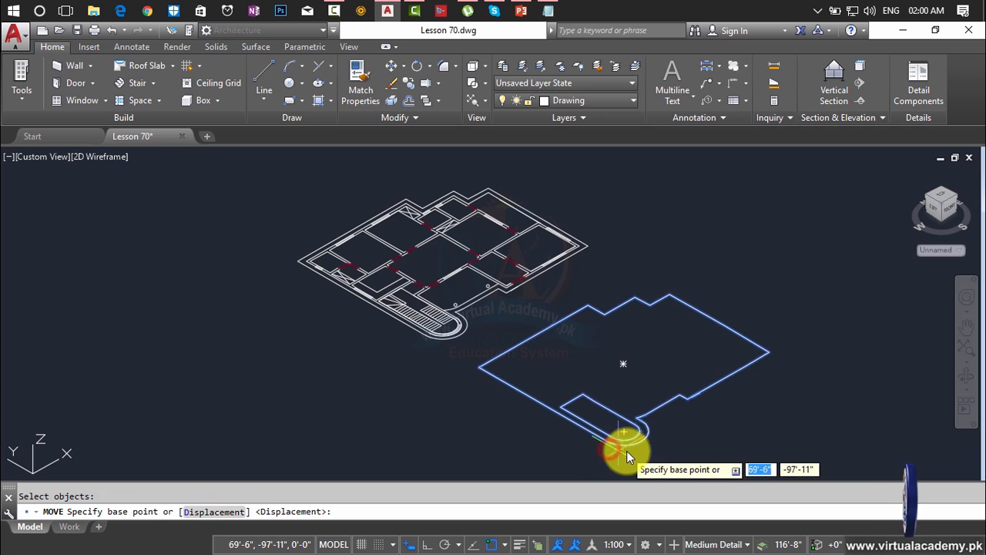
left_click(623, 449)
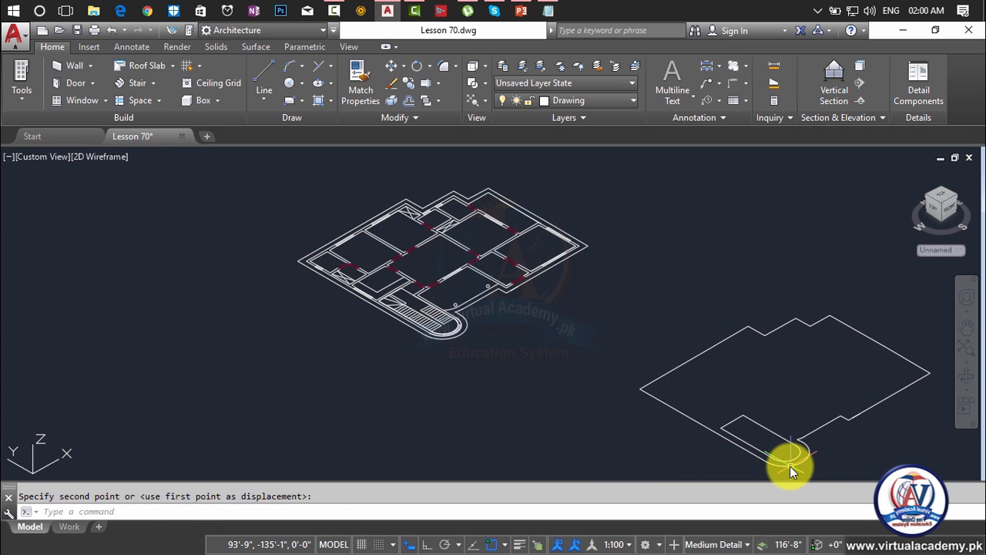
left_click(787, 465)
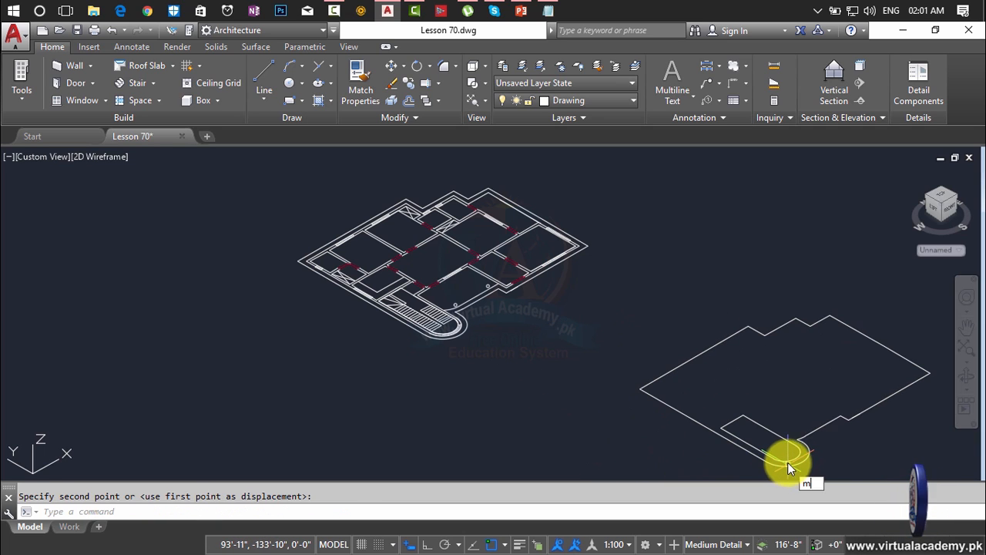
Move the joined outline and stairwell polyline back beside the floor plan, placing the base point at about 84'-6", -86'-7".
key("Return")
left_click(864, 317)
left_click(760, 455)
key("Return")
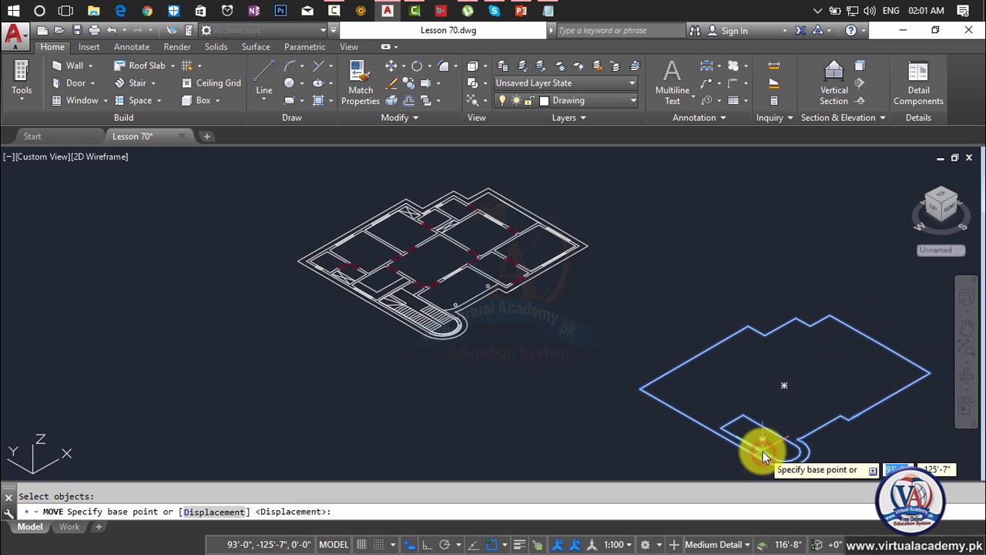
left_click(760, 455)
left_click(628, 403)
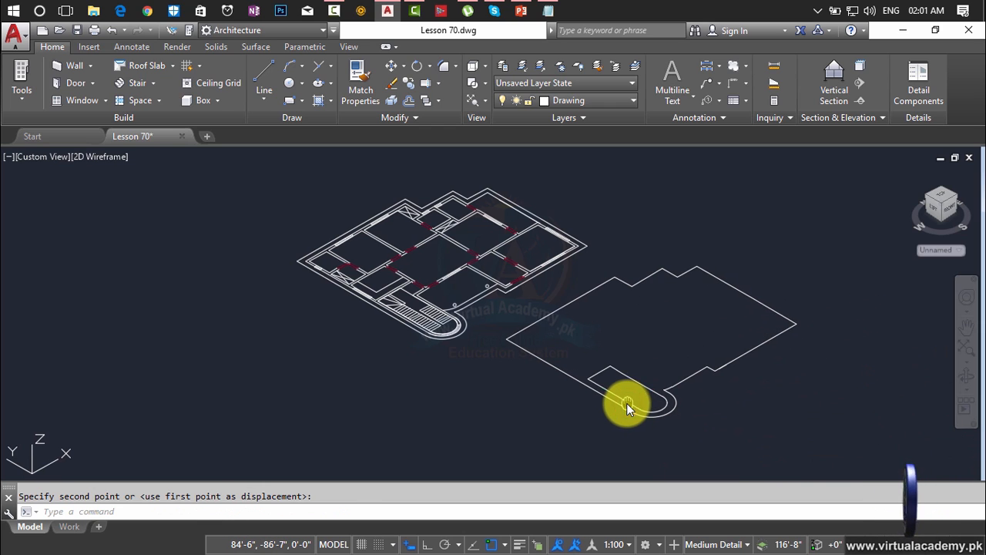
Copy the joined outline with its stairwell polyline to three clear spots, two in line to the east and one farther southeast.
middle_click_drag(626, 403, 520, 358)
type("cp")
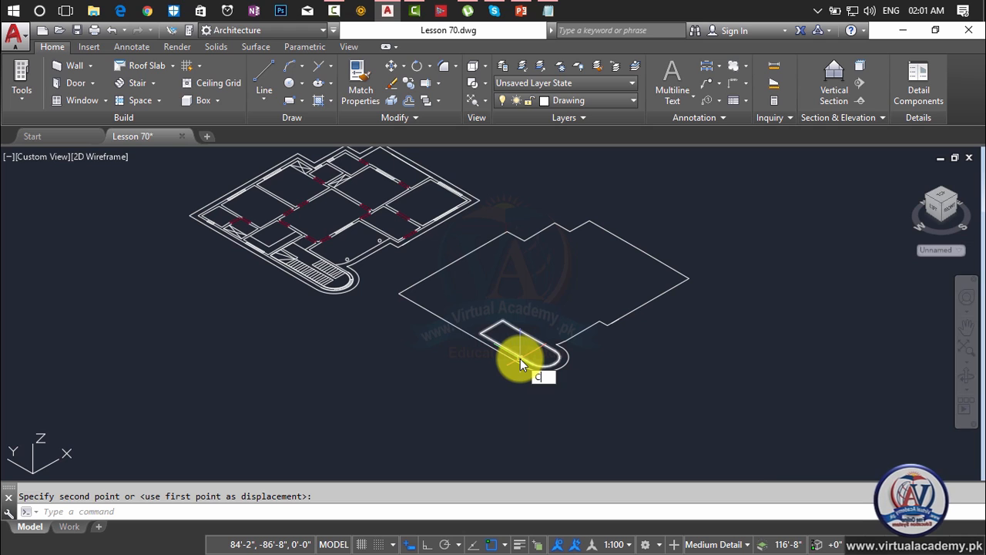
key("Return")
left_click(707, 248)
left_click(552, 356)
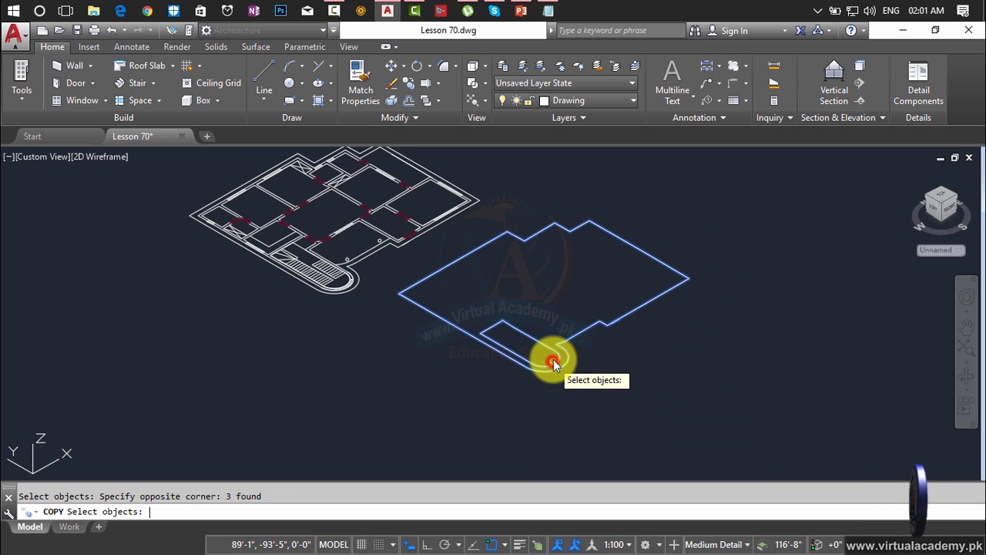
key("Return")
left_click(555, 357)
scroll(614, 348, "down", 4)
middle_click_drag(552, 378, 406, 465)
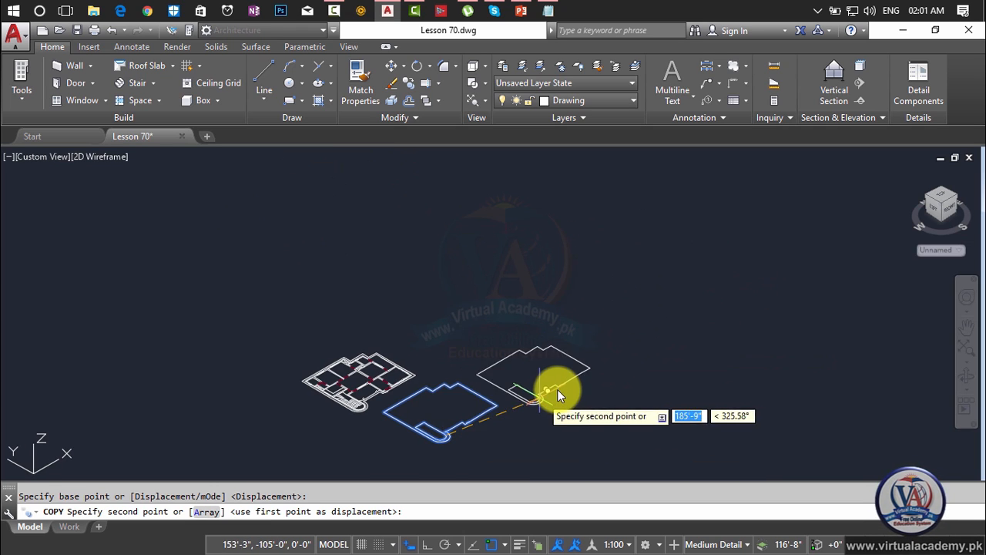
left_click(537, 392)
left_click(650, 314)
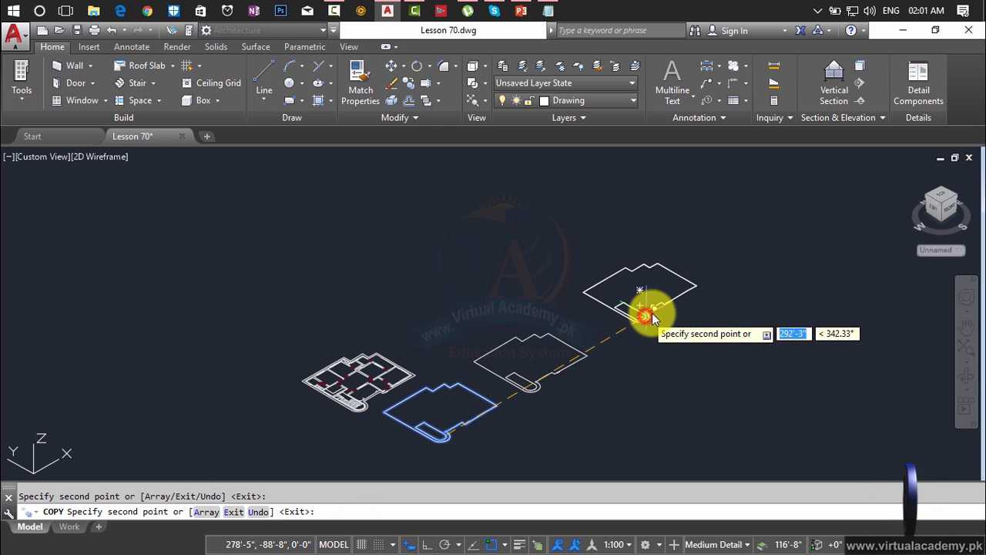
left_click(689, 408)
key("Escape")
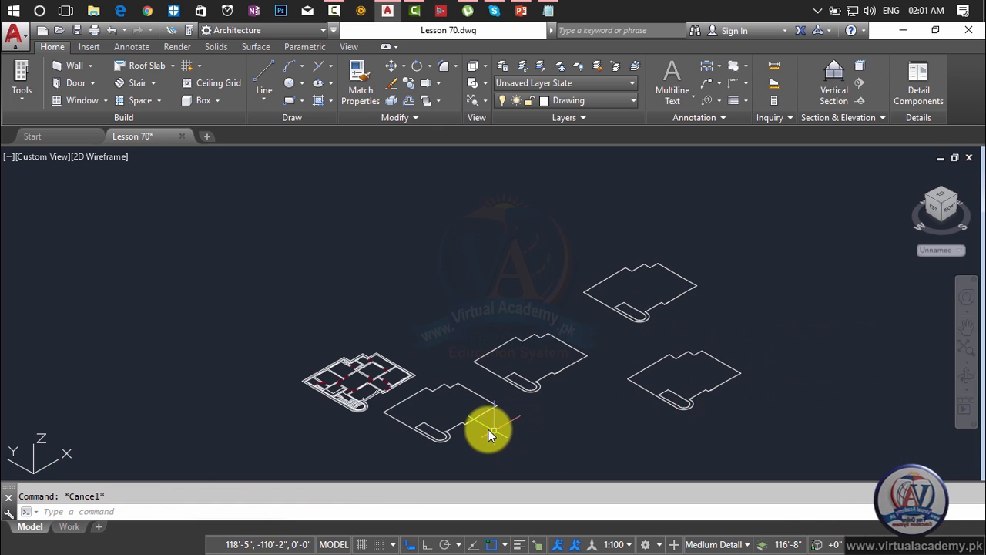
scroll(462, 426, "up", 5)
scroll(454, 425, "down", 5)
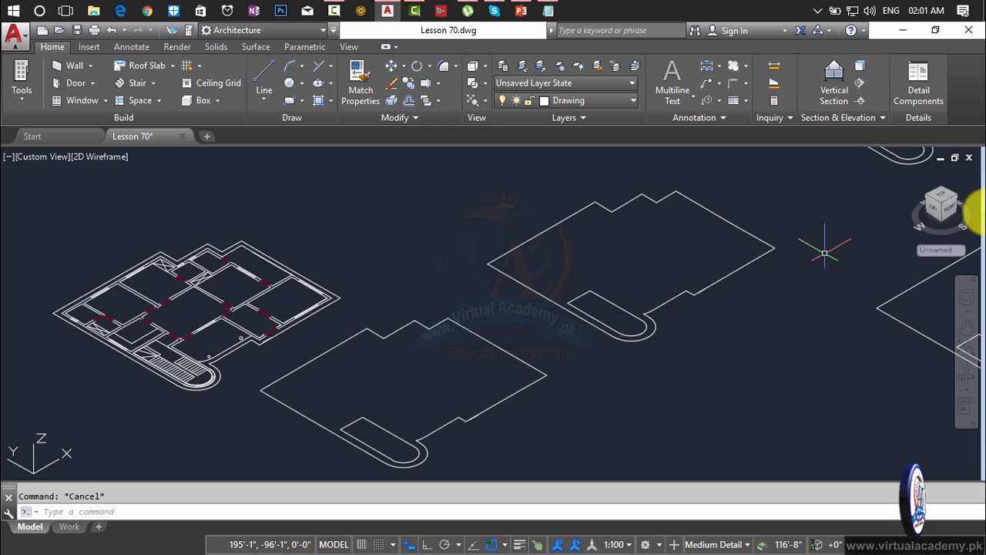
left_click(915, 173)
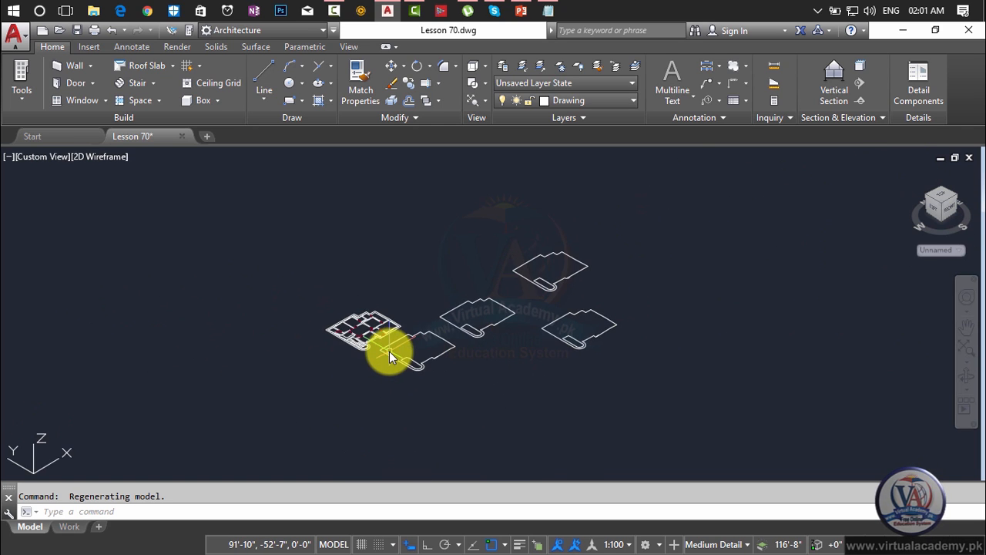
Switch the model to the SW Isometric view with the floor plan and its adjacent copied outline in sight.
scroll(390, 352, "up", 8)
scroll(421, 365, "down", 2)
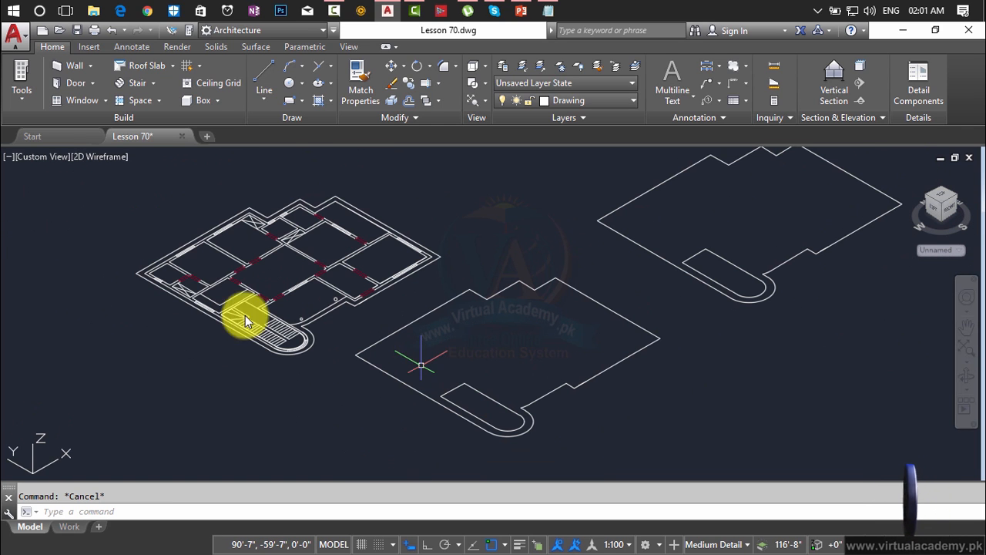
left_click(46, 156)
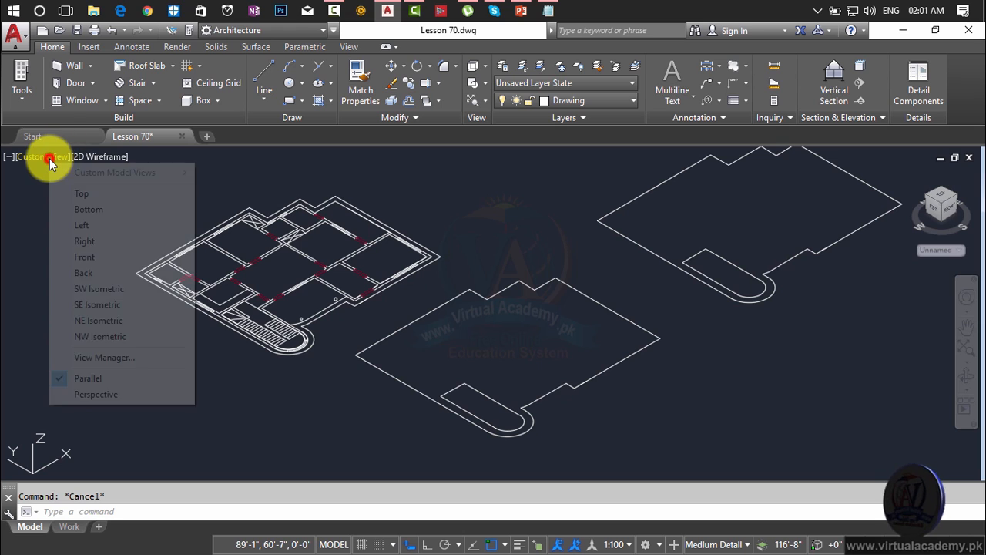
left_click(83, 290)
Extrude the copied house outline beside the floor plan together with its stairwell polyline to a height of 8".
scroll(271, 362, "up", 5)
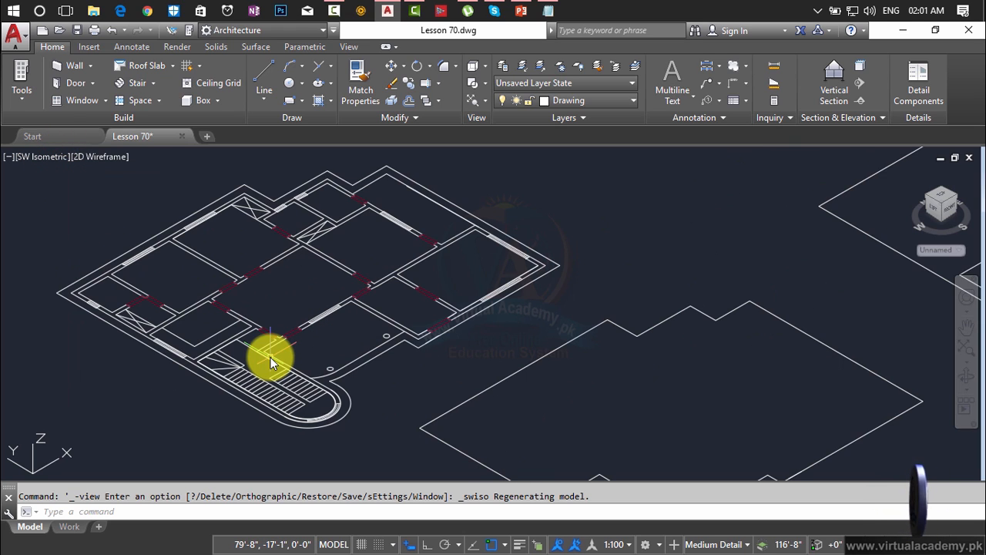
scroll(286, 356, "down", 2)
middle_click_drag(298, 359, 272, 301)
scroll(388, 328, "up", 3)
key("Escape")
type("ex")
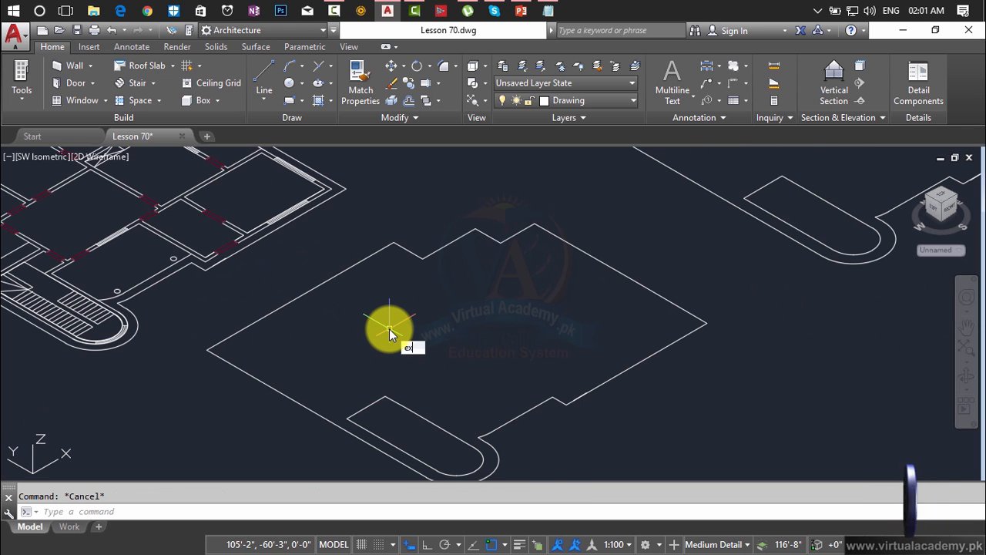
type("t")
key("Return")
left_click(329, 387)
left_click(292, 444)
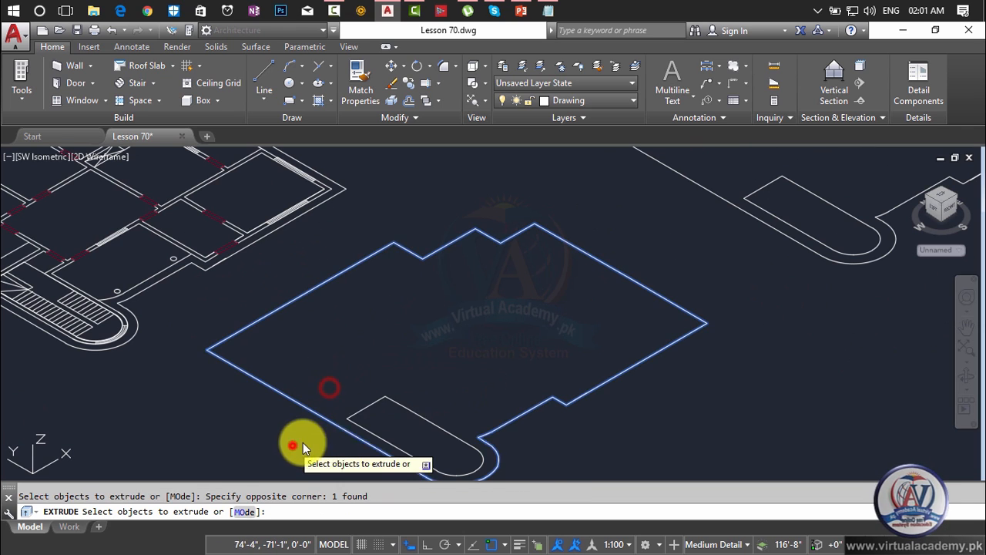
left_click(436, 396)
left_click(422, 413)
key("Return")
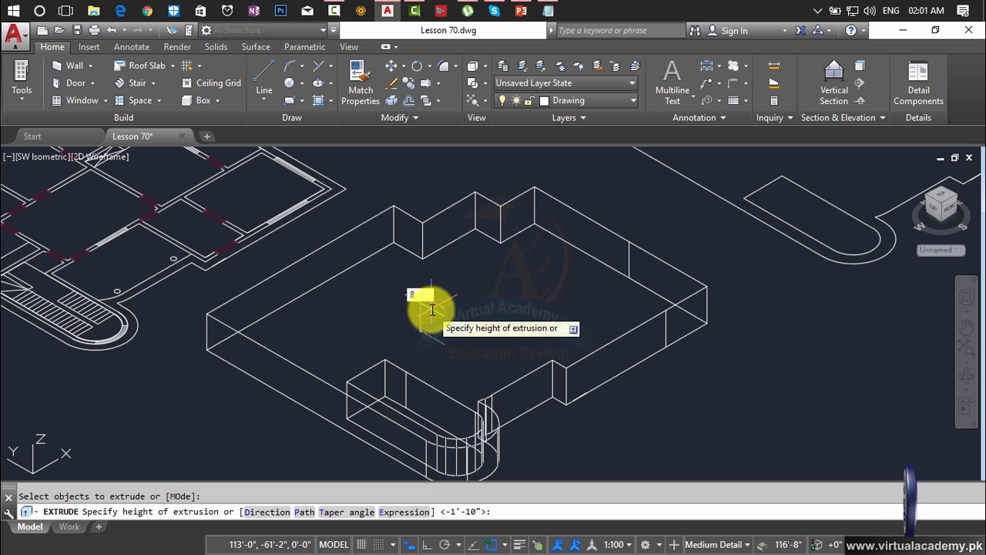
type("8\"")
key("Return")
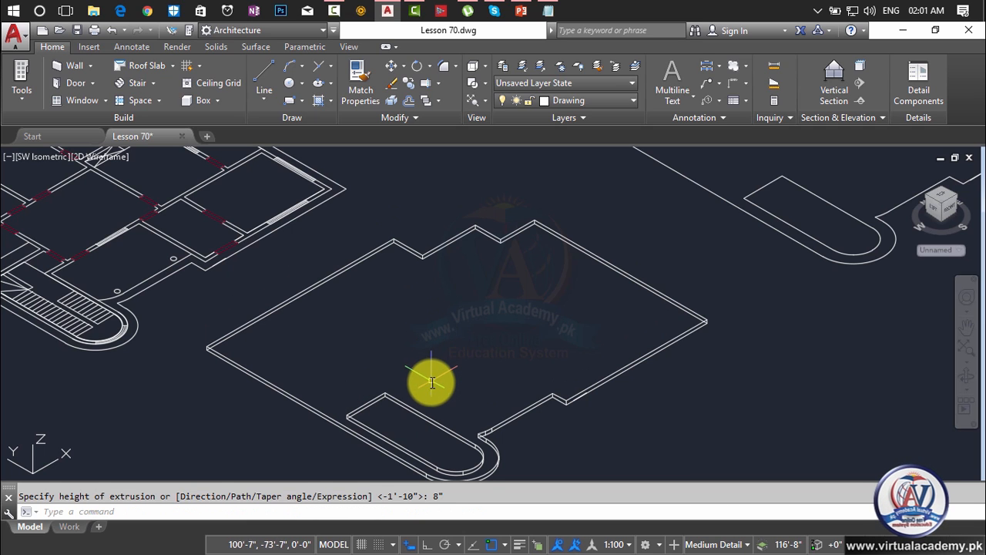
Display the extruded solids in the Realistic visual style and examine the stairwell area of the slab.
scroll(431, 384, "down", 3)
scroll(431, 324, "up", 5)
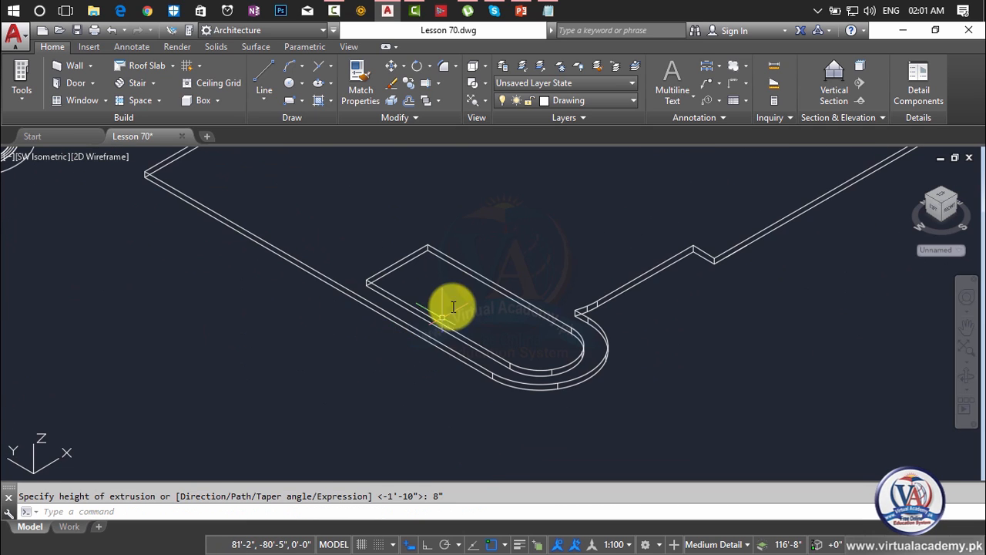
left_click(101, 158)
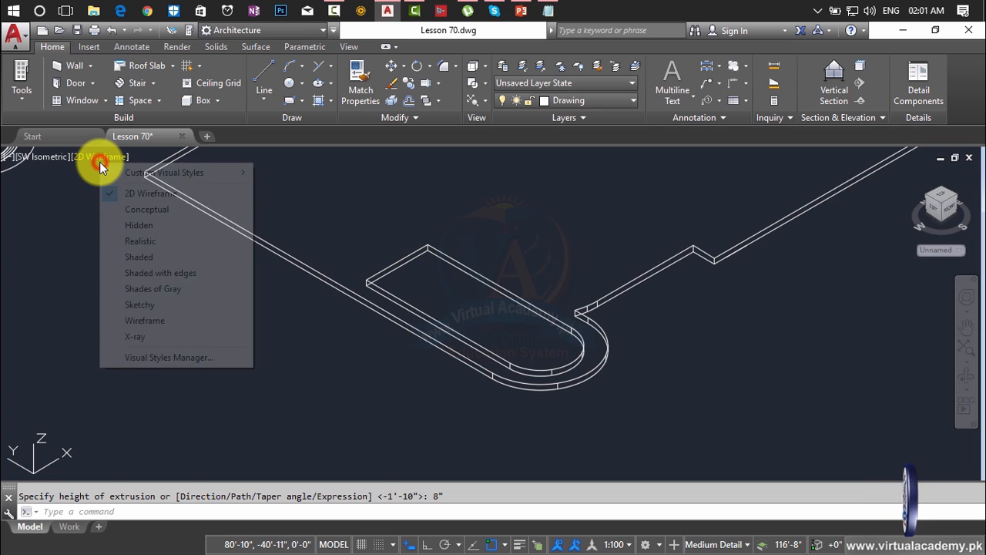
left_click(132, 241)
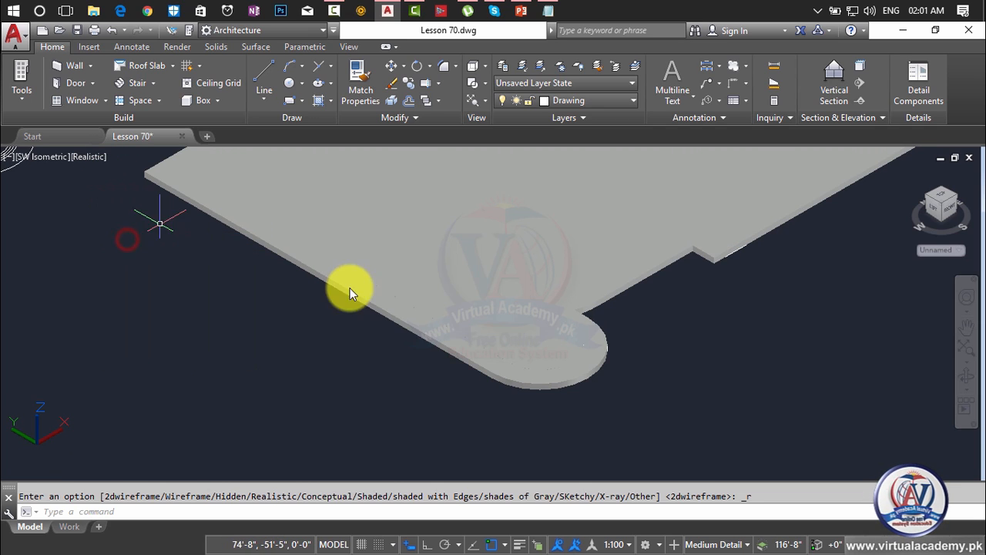
scroll(523, 317, "down", 2)
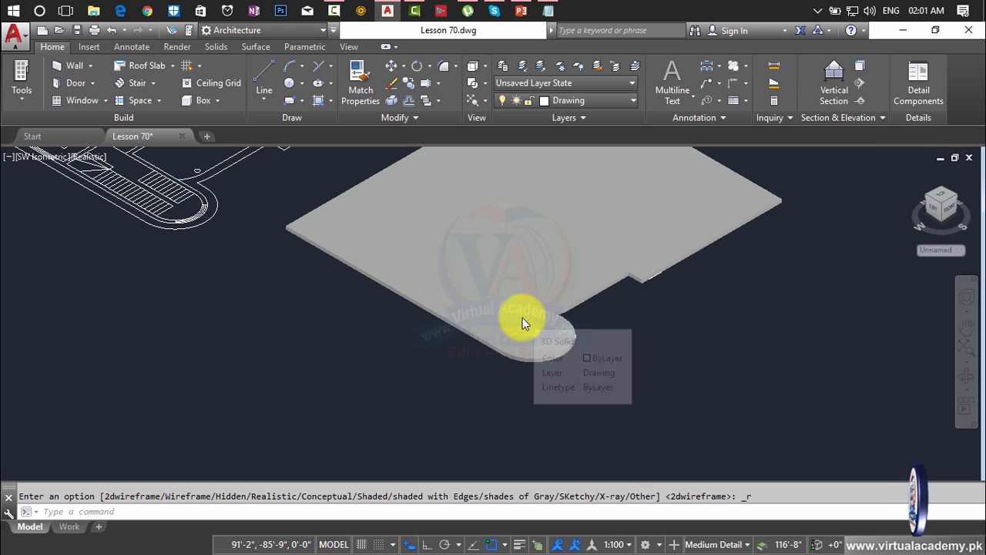
middle_click_drag(523, 317, 476, 356)
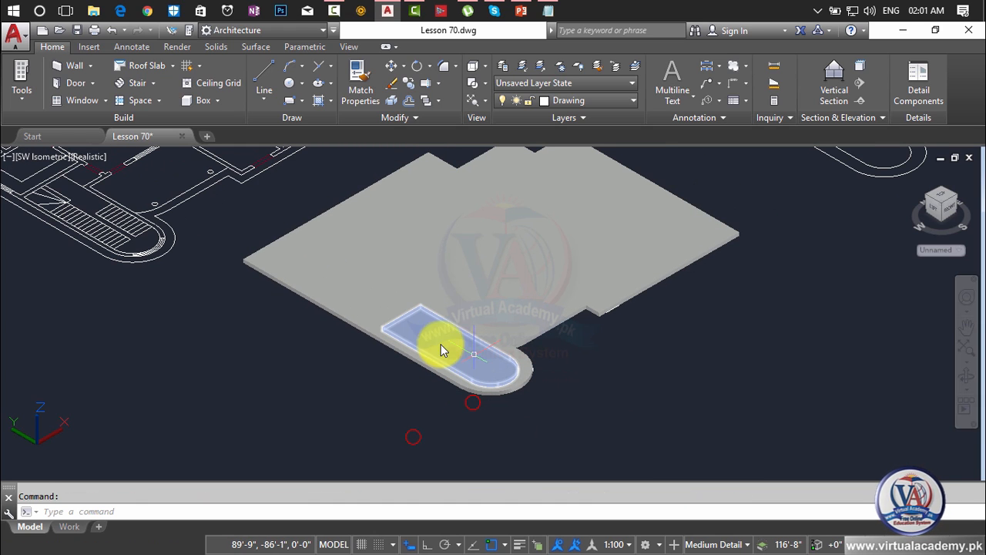
Return to the 2D Wireframe visual style and subtract the stairwell solid from the house slab.
left_click(81, 157)
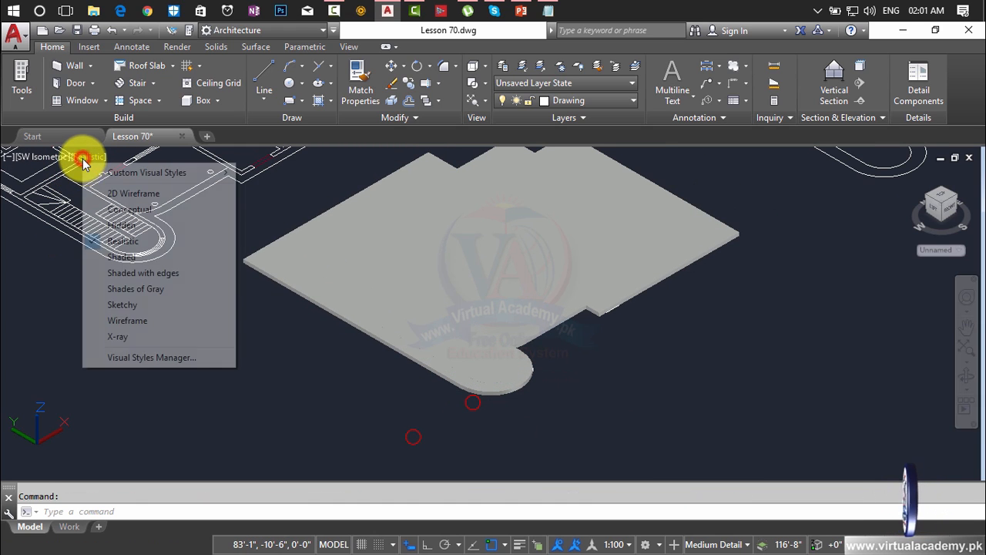
left_click(107, 205)
scroll(367, 317, "up", 3)
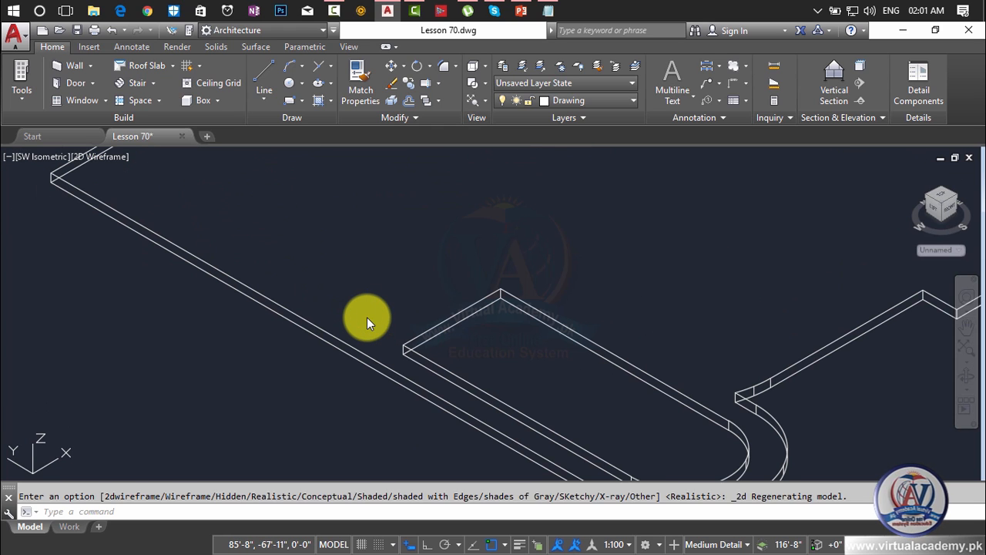
key("Escape")
type("Su")
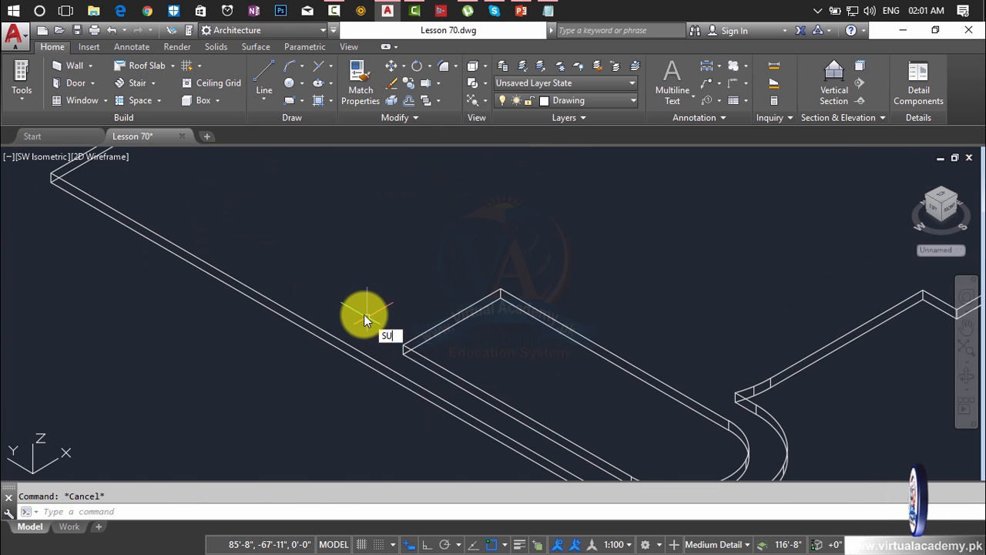
key("Return")
left_click(344, 342)
key("Return")
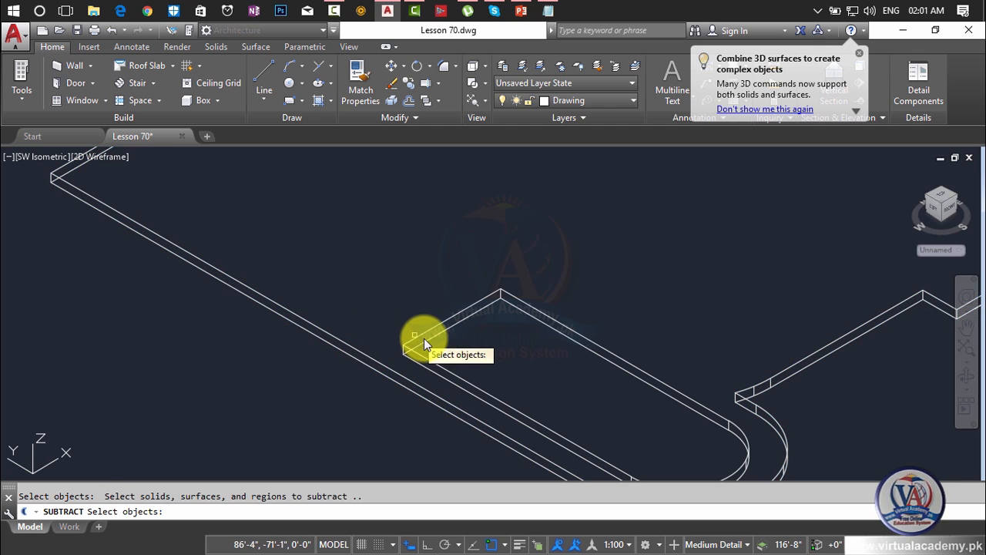
left_click(425, 336)
key("Return")
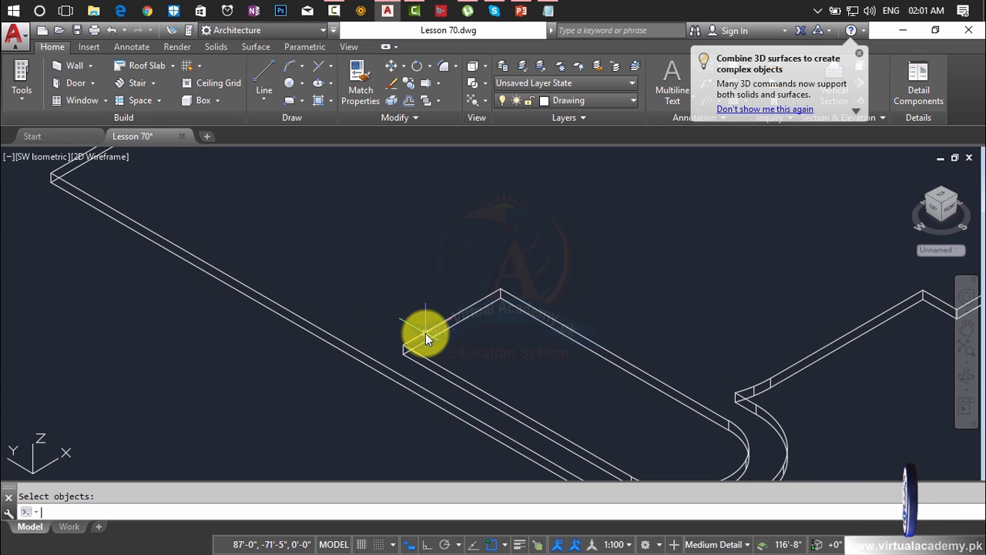
Set the visual style to Realistic and examine the slab around the stairwell opening.
scroll(424, 335, "down", 4)
left_click(103, 157)
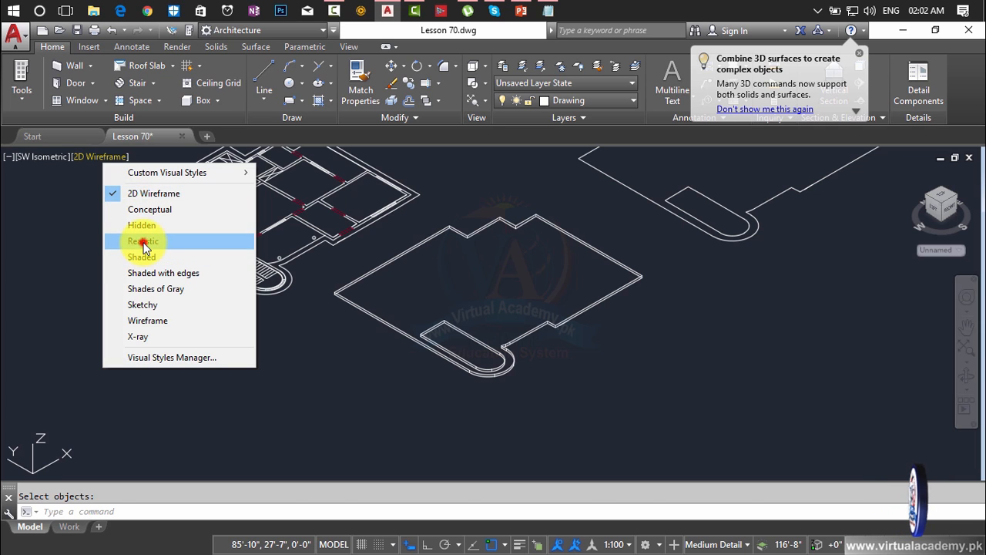
left_click(143, 241)
scroll(372, 291, "down", 2)
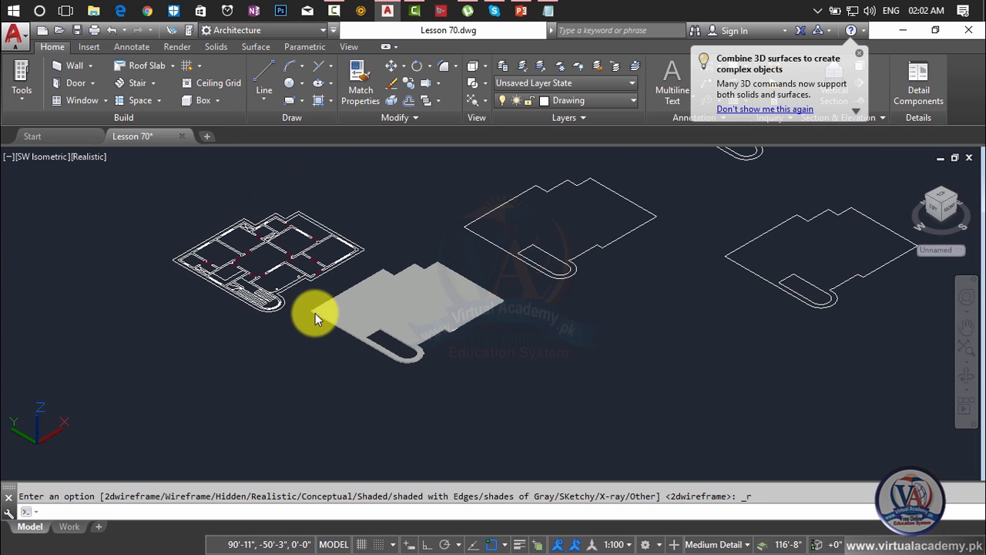
key("Escape")
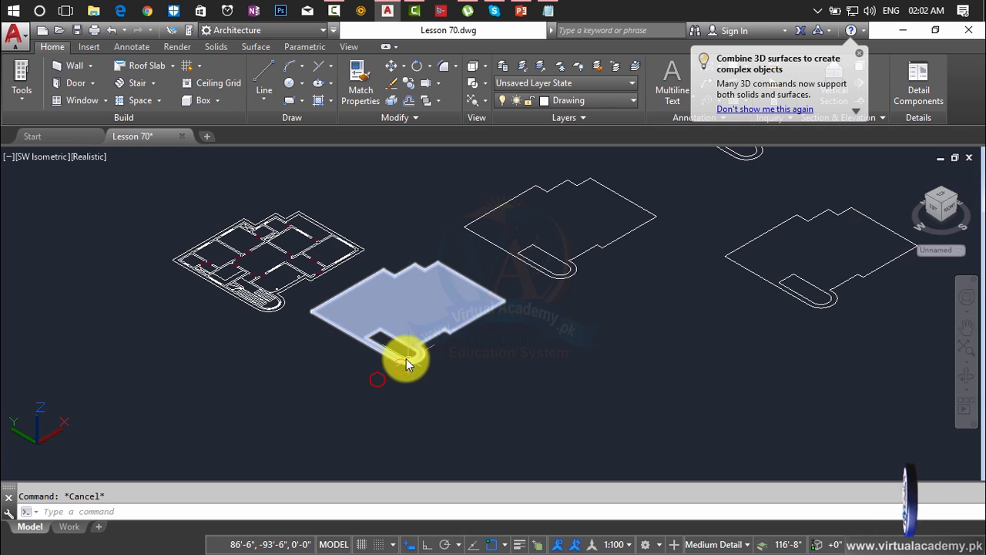
scroll(400, 362, "up", 3)
left_click(392, 379)
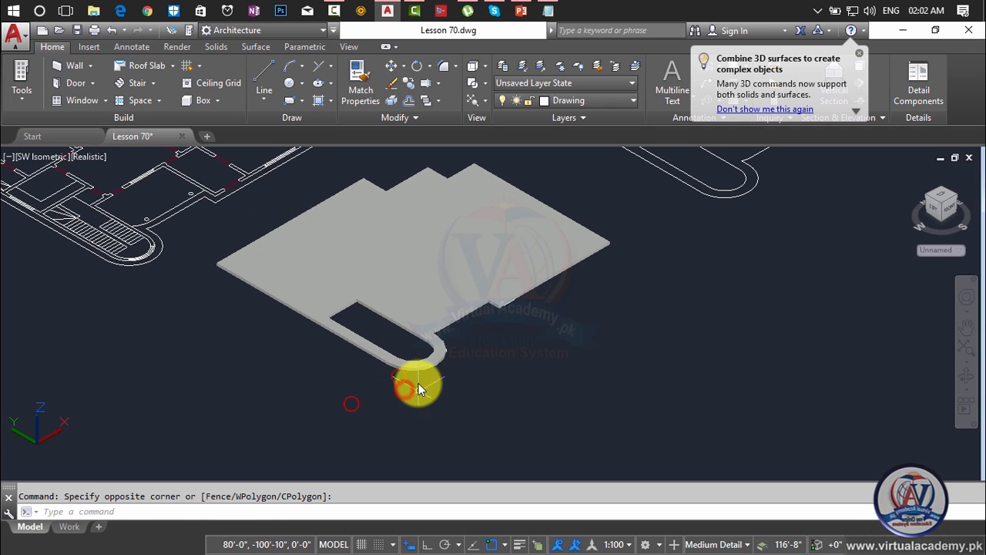
key("Escape")
scroll(419, 373, "down", 3)
Change the Roof layer's colour to white and move the house slab onto the Roof layer.
left_click(413, 369)
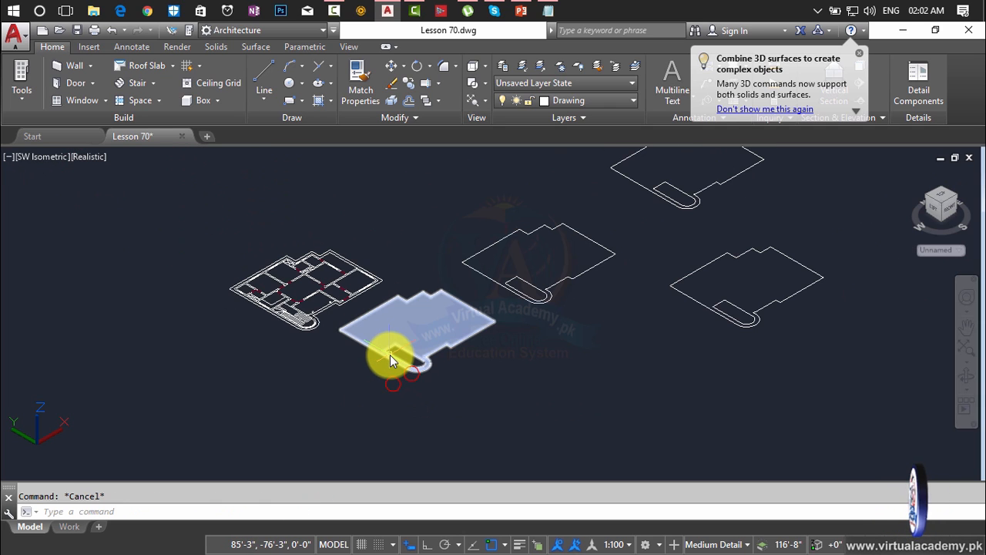
left_click(407, 315)
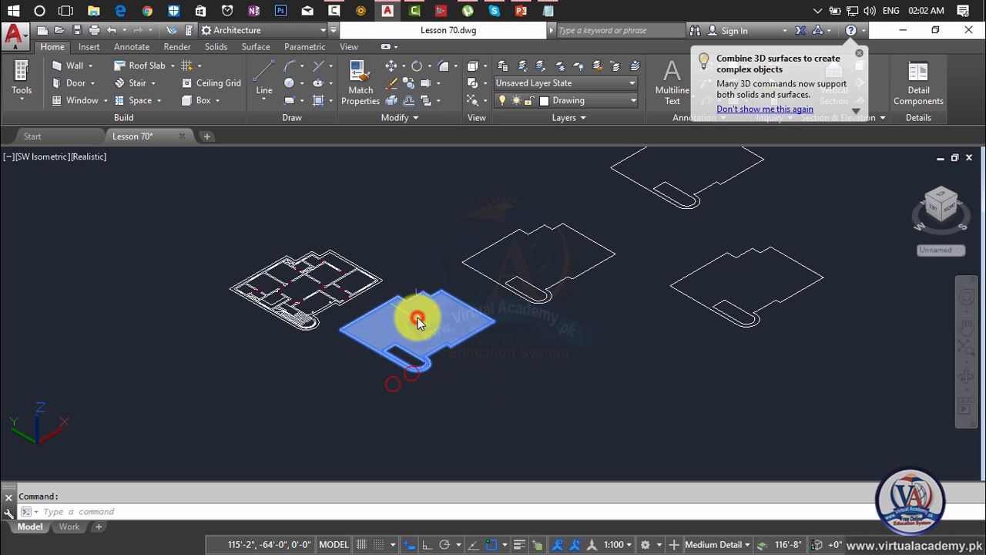
left_click(563, 100)
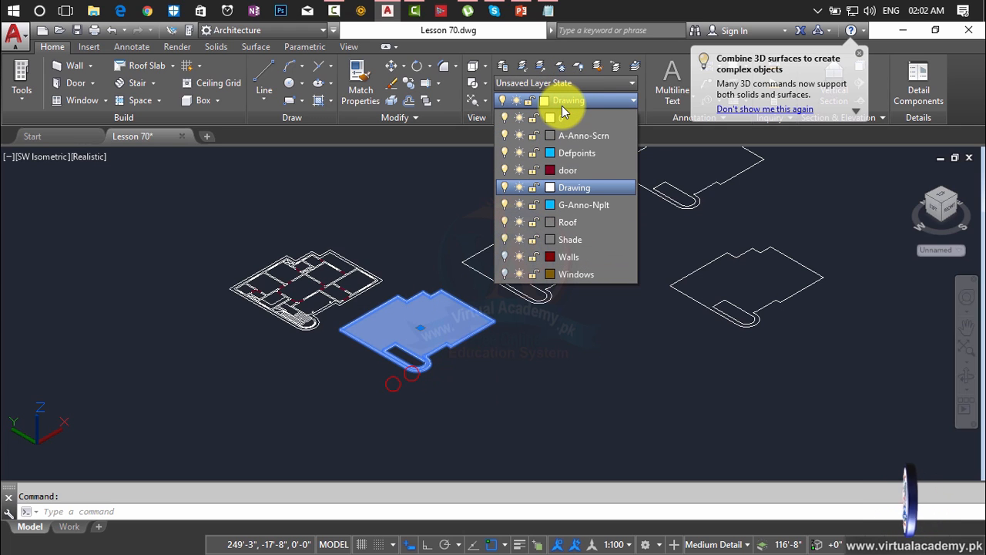
left_click(550, 223)
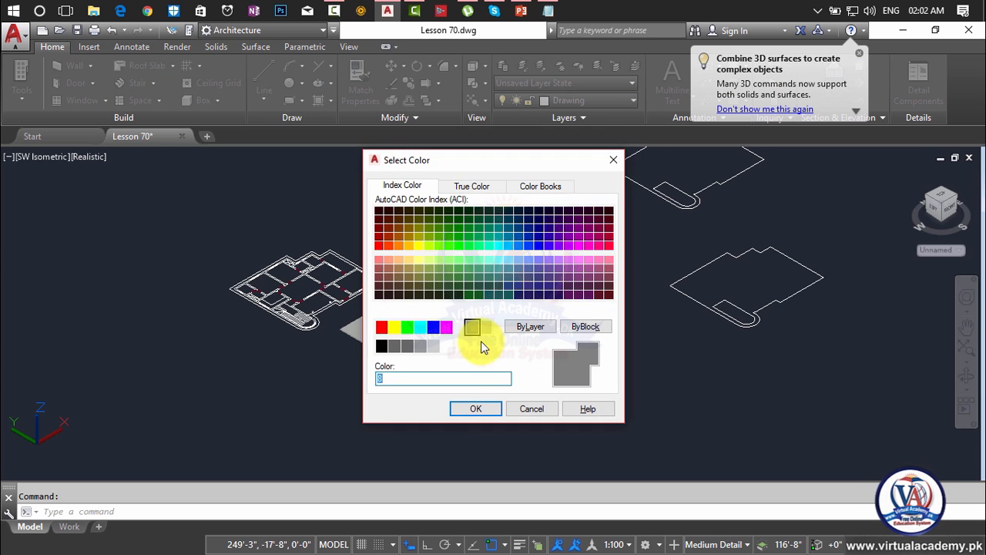
left_click(458, 328)
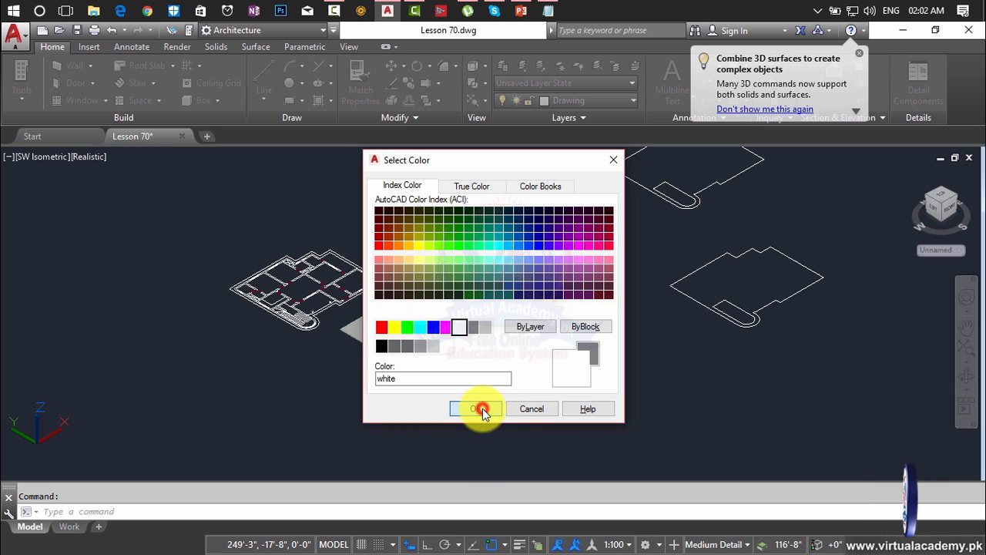
left_click(483, 409)
left_click(578, 102)
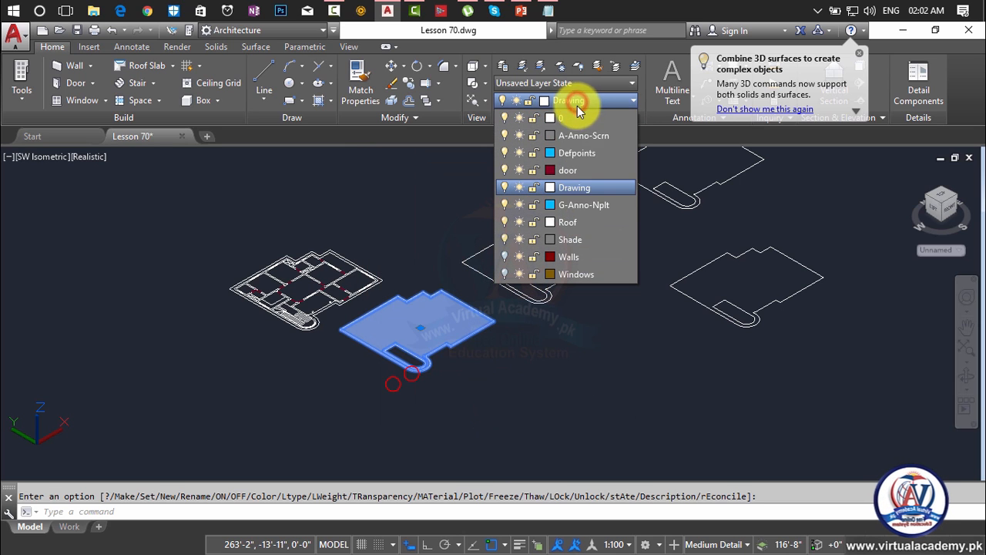
left_click(570, 223)
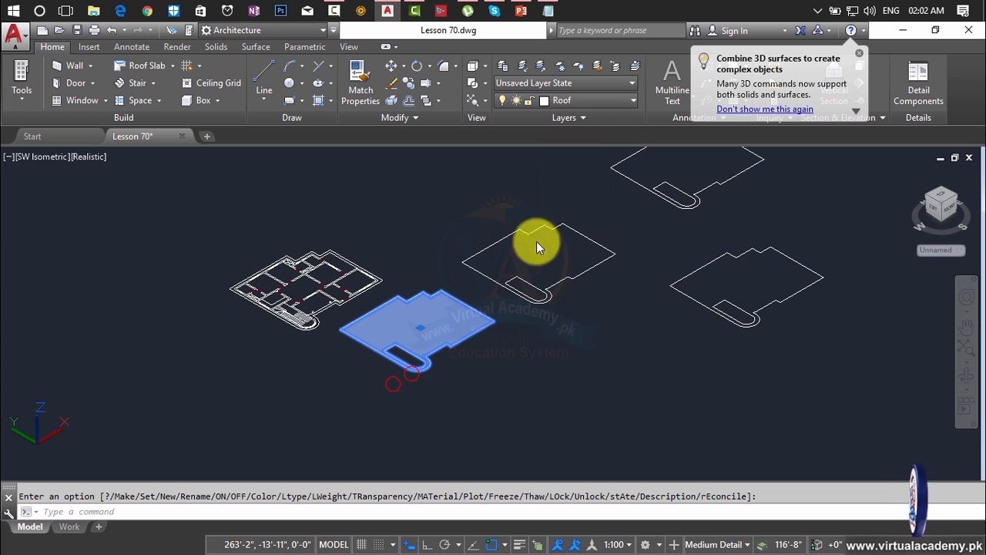
key("Escape")
Delete the inner stairwell polyline from the copied outline nearest the slab.
middle_click_drag(485, 296, 434, 319)
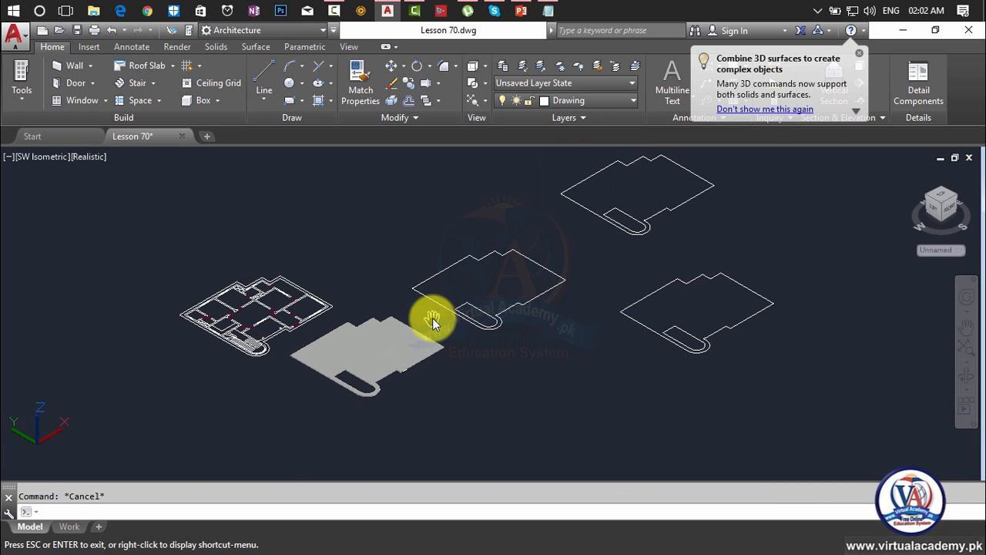
scroll(483, 279, "up", 4)
left_click(473, 342)
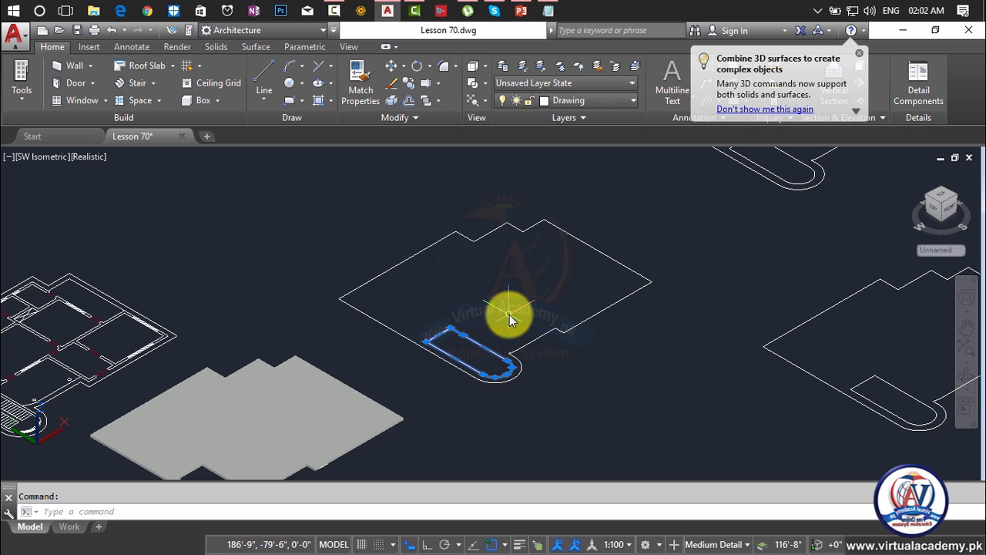
key("Delete")
Draw an 18 by 18 inch rectangle inside the house outline whose stairwell polyline was deleted.
middle_click_drag(520, 297, 455, 338)
scroll(466, 322, "up", 3)
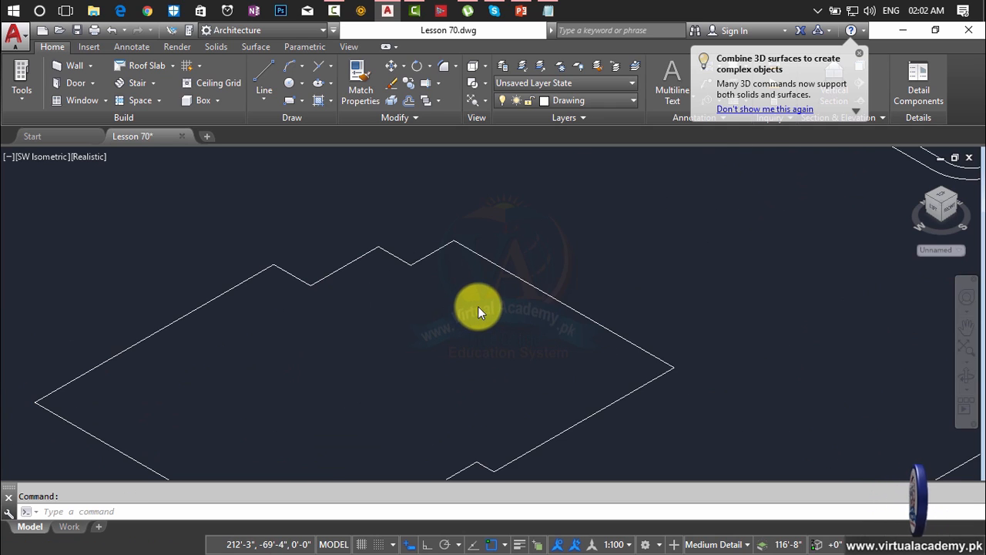
middle_click_drag(478, 306, 421, 309)
scroll(421, 312, "up", 3)
type("c")
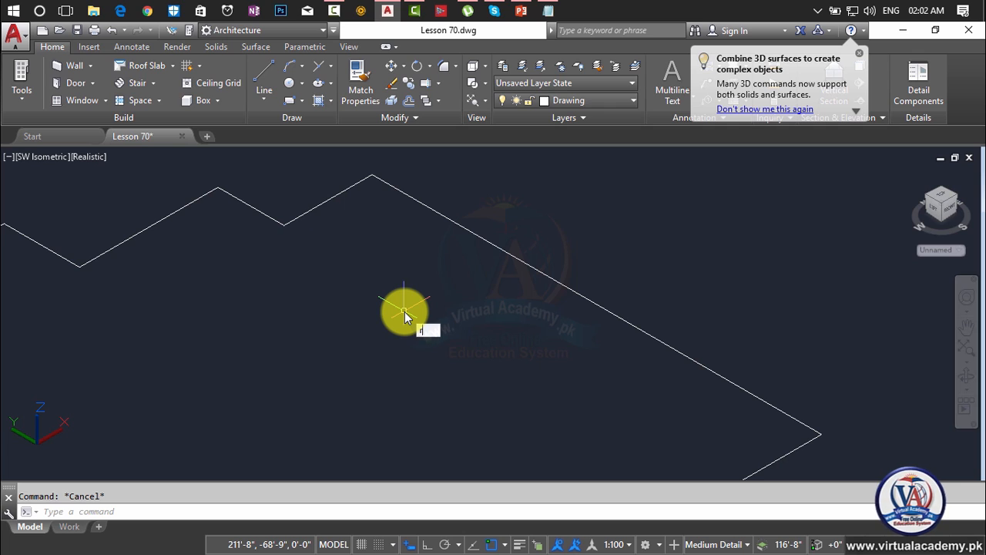
type("ec")
key("Return")
left_click(330, 308)
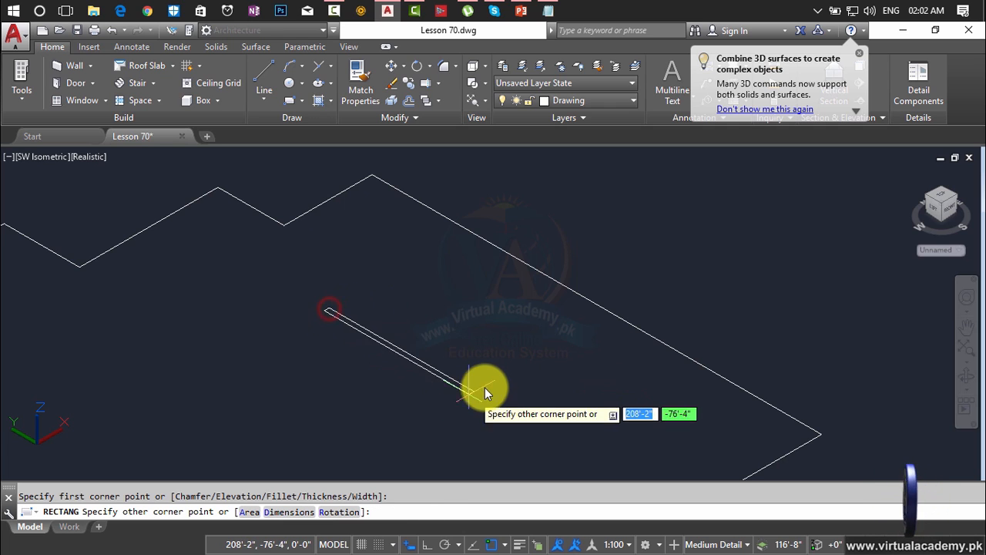
type("@")
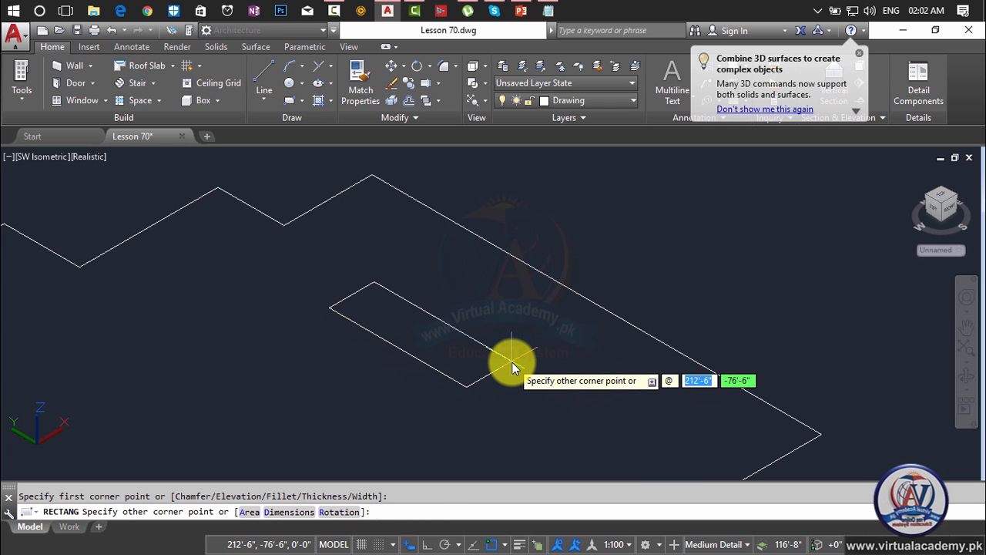
key("BackSpace")
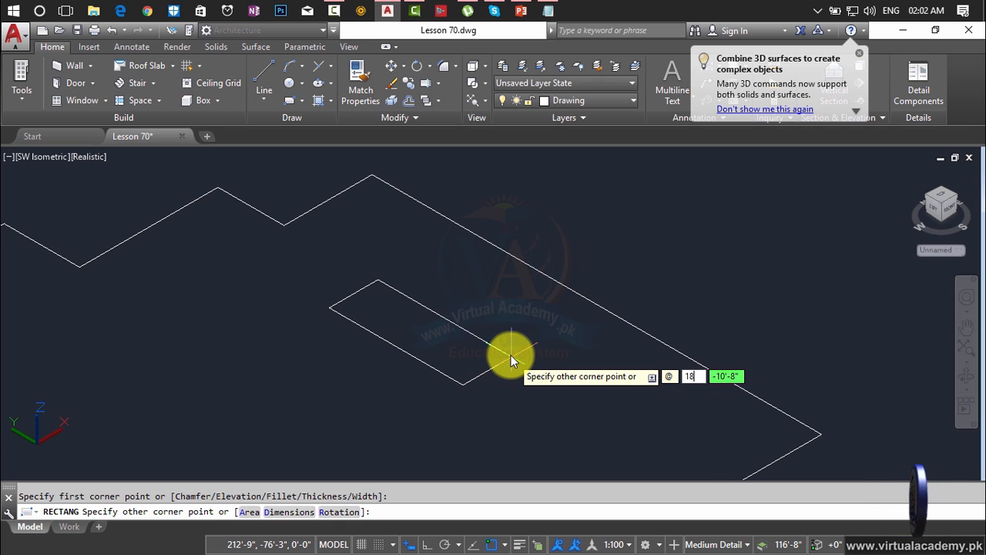
type("18")
key("Tab")
key("Return")
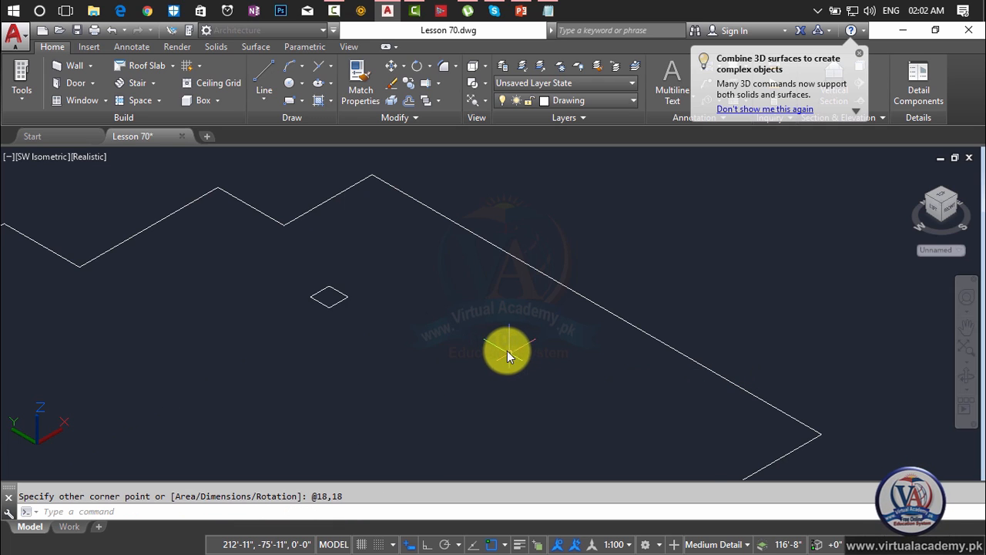
Explode the small square into separate lines.
scroll(372, 313, "up", 5)
key("Escape")
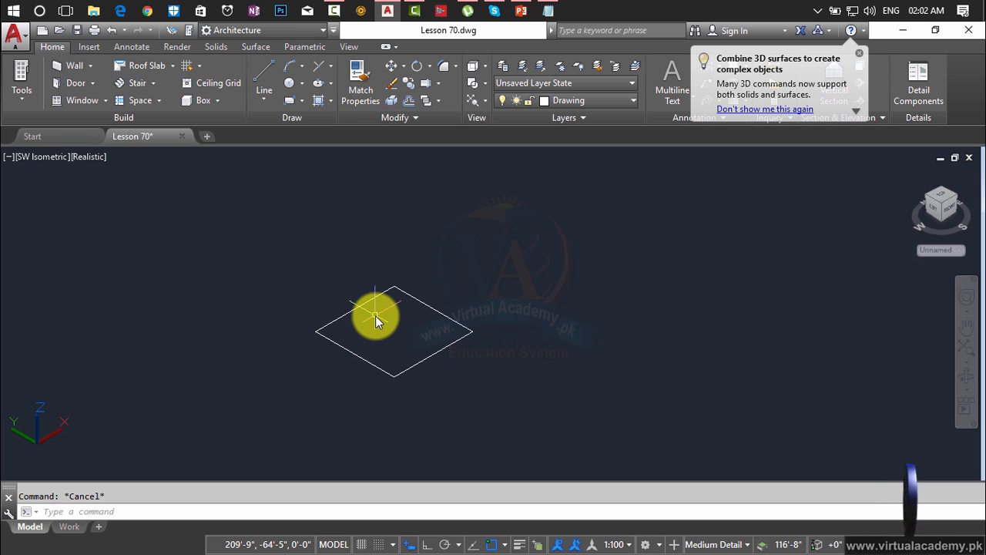
type("x")
key("Return")
left_click(372, 298)
key("Return")
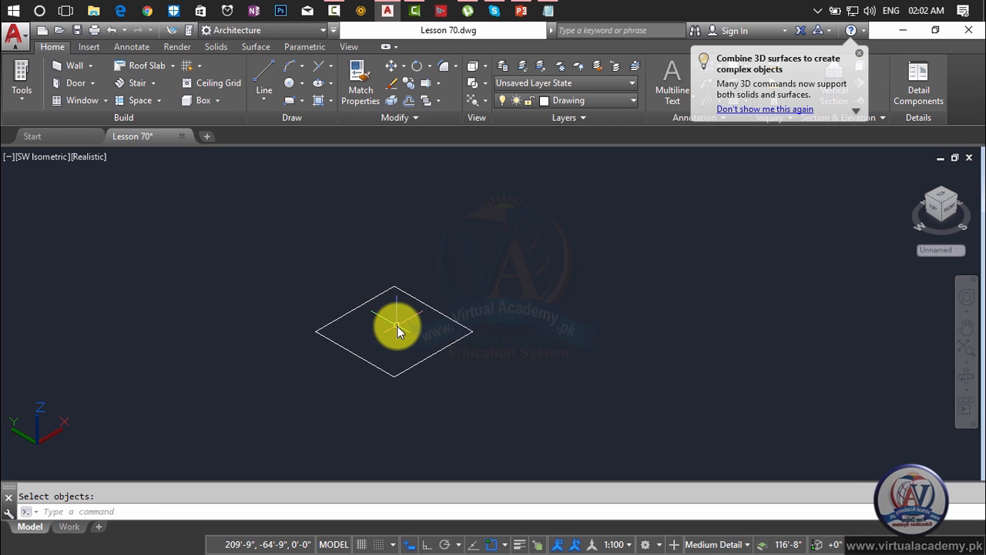
Offset the square's upper-right and upper-left edges inward twice each at a distance of 3 inches.
type("o")
key("Return")
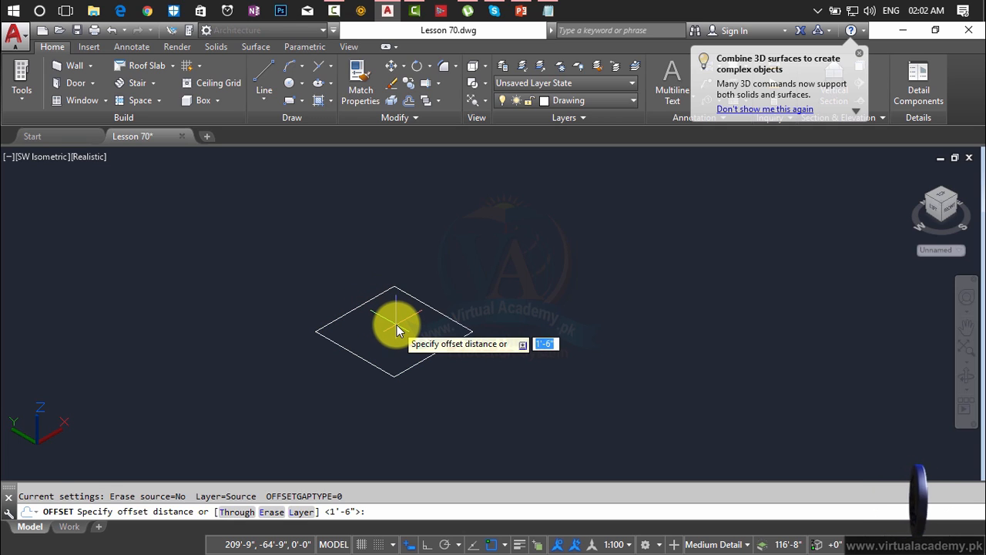
type("3")
key("Return")
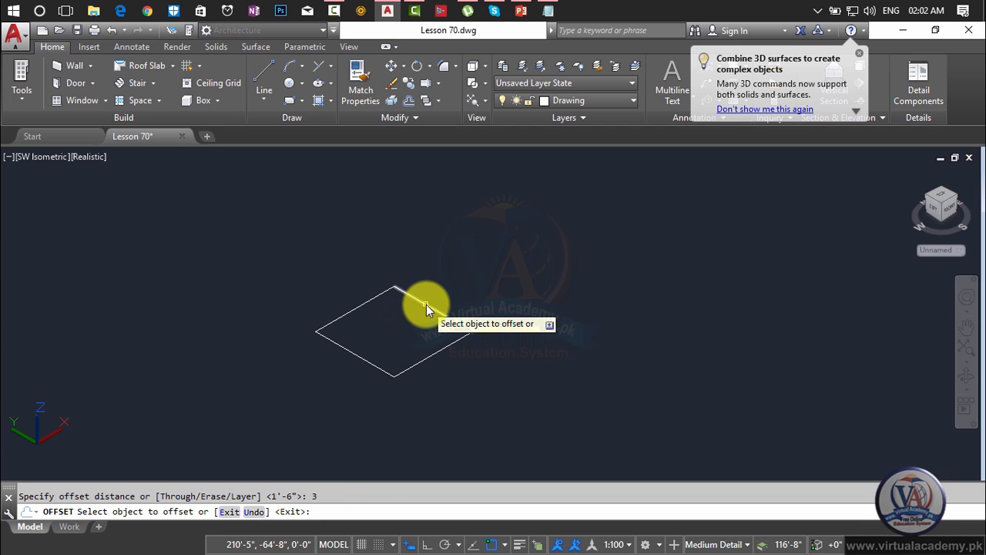
left_click(426, 304)
left_click(409, 330)
scroll(421, 320, "up", 3)
left_click(427, 314)
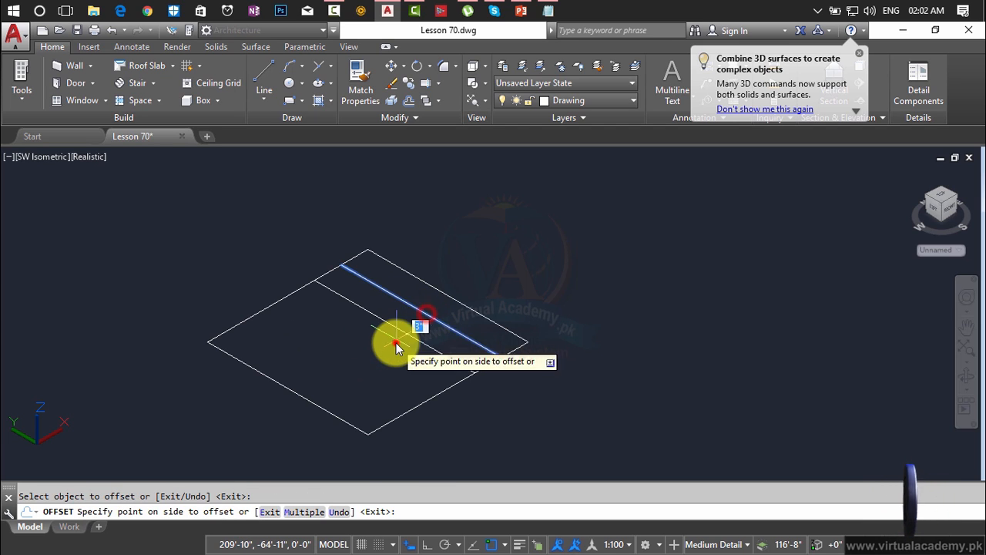
left_click(381, 339)
left_click(295, 293)
left_click(332, 334)
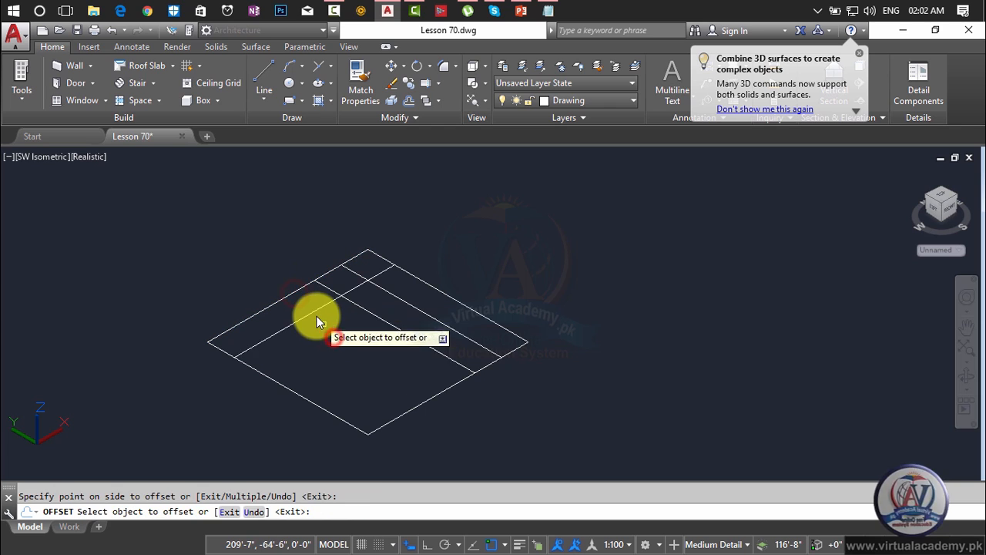
left_click(317, 313)
left_click(338, 342)
Offset the square's lower-left and lower-right edges inward twice each at the same 3-inch spacing to complete the grid.
left_click(323, 409)
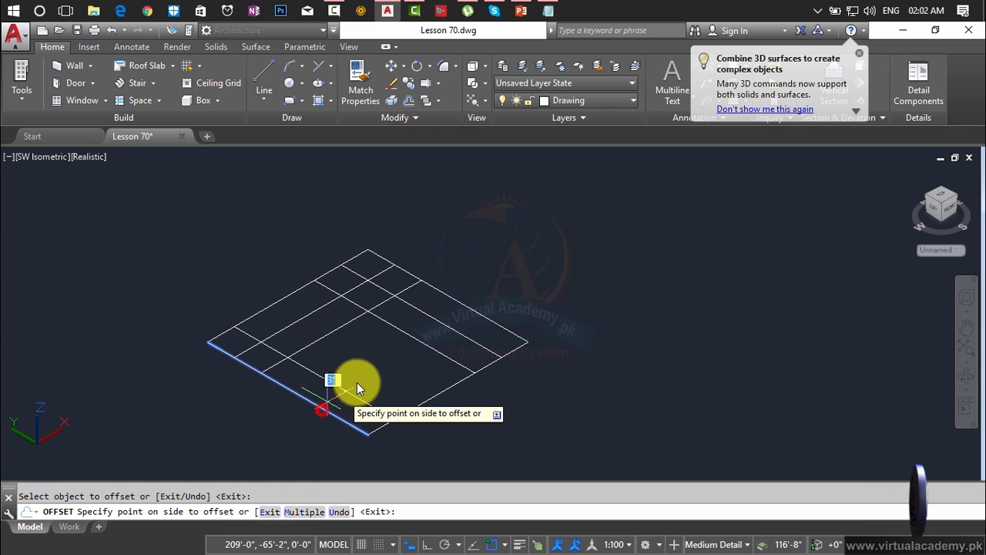
left_click(355, 381)
left_click(347, 391)
left_click(386, 358)
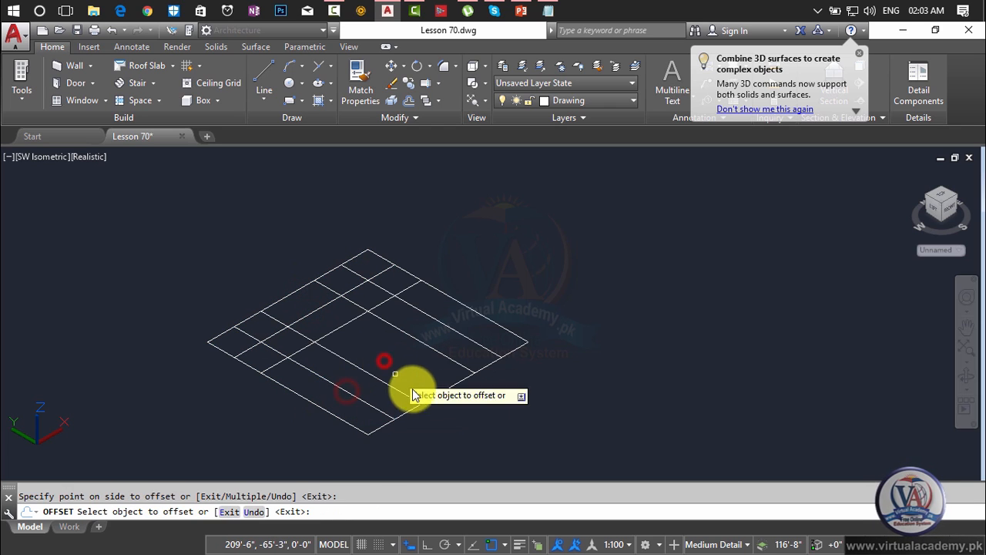
left_click(440, 393)
left_click(405, 351)
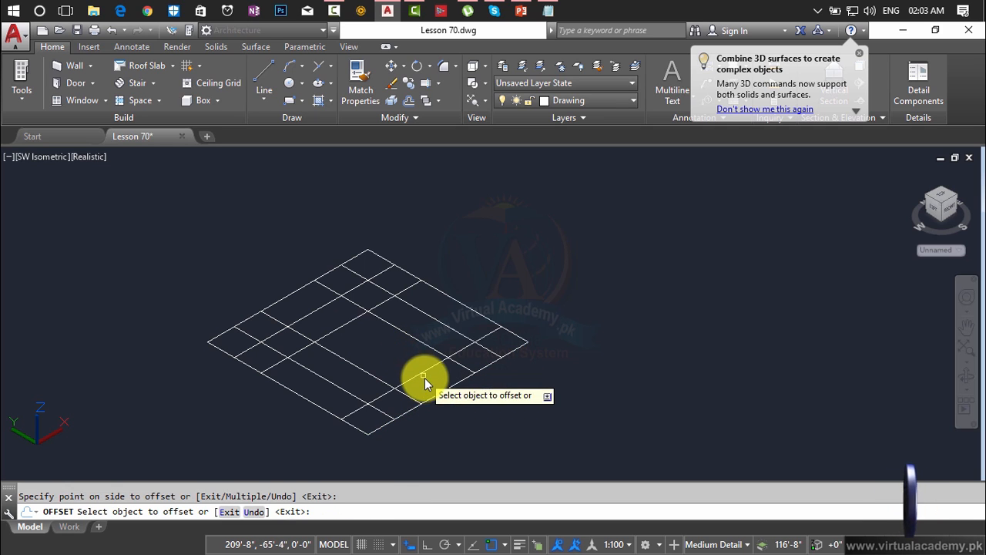
left_click(425, 374)
left_click(382, 328)
key("Escape")
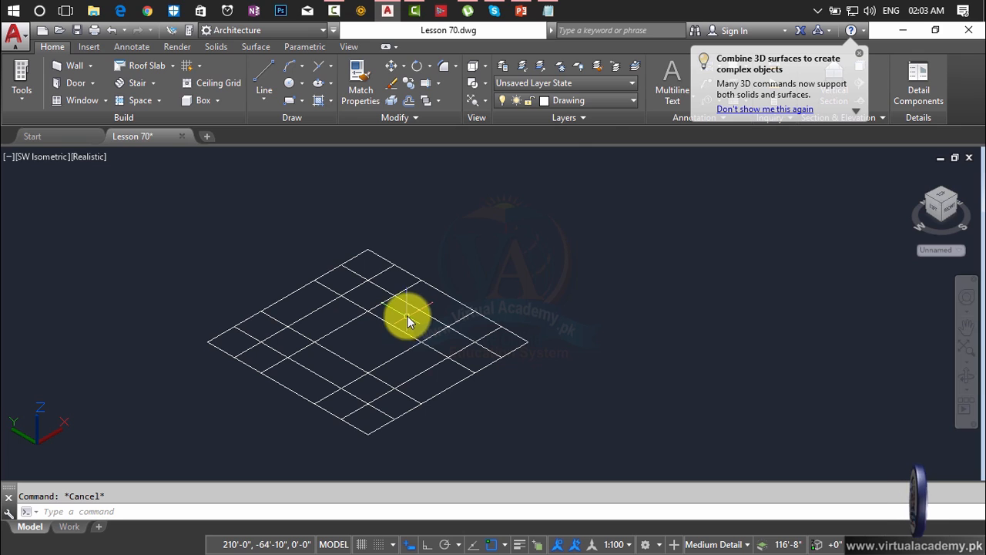
Change the Shade layer's colour to yellow and make it the current layer.
left_click(599, 101)
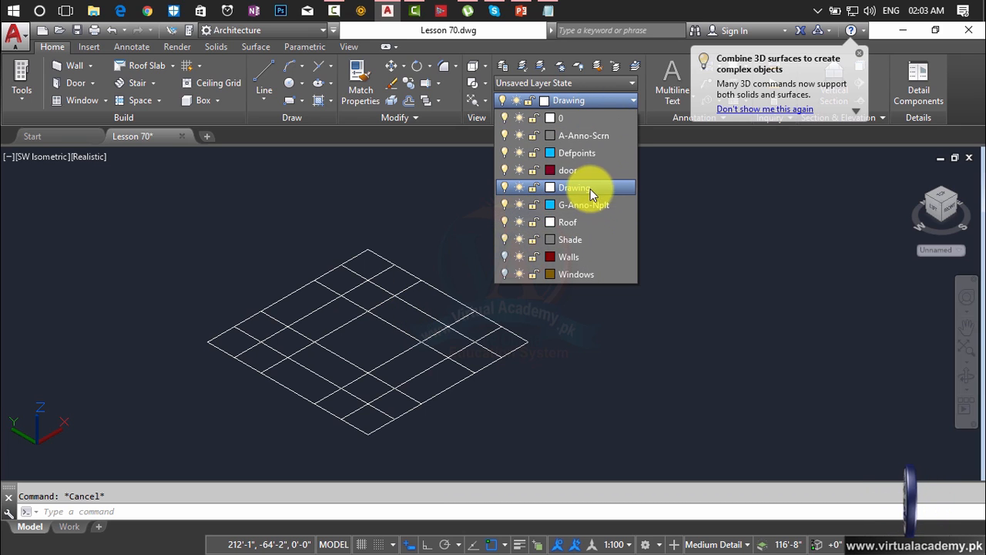
left_click(550, 238)
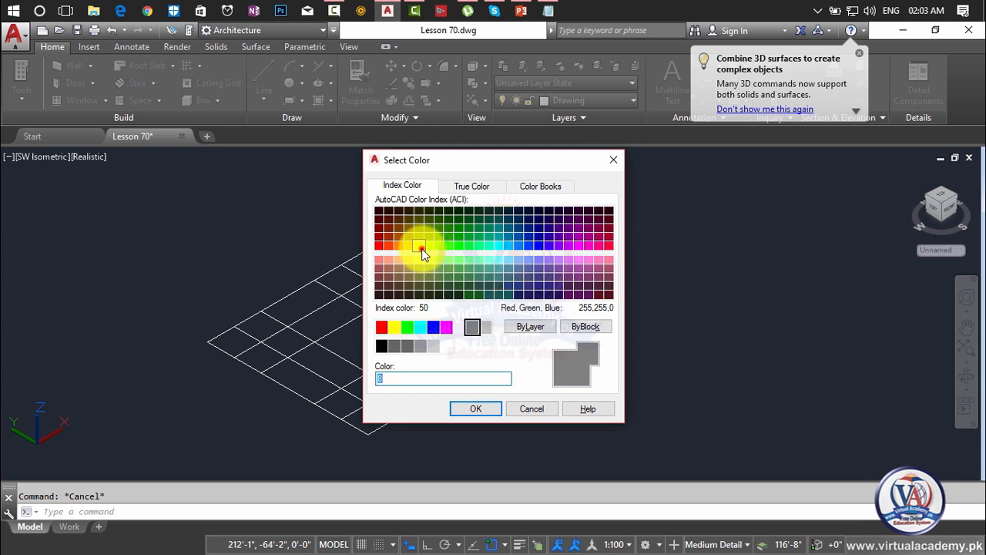
left_click(427, 246)
left_click(478, 408)
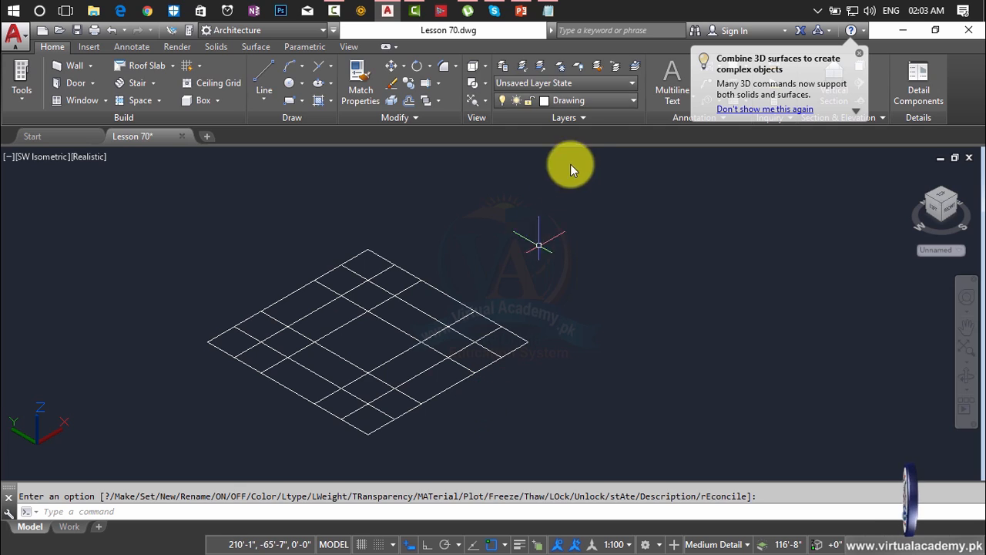
left_click(603, 98)
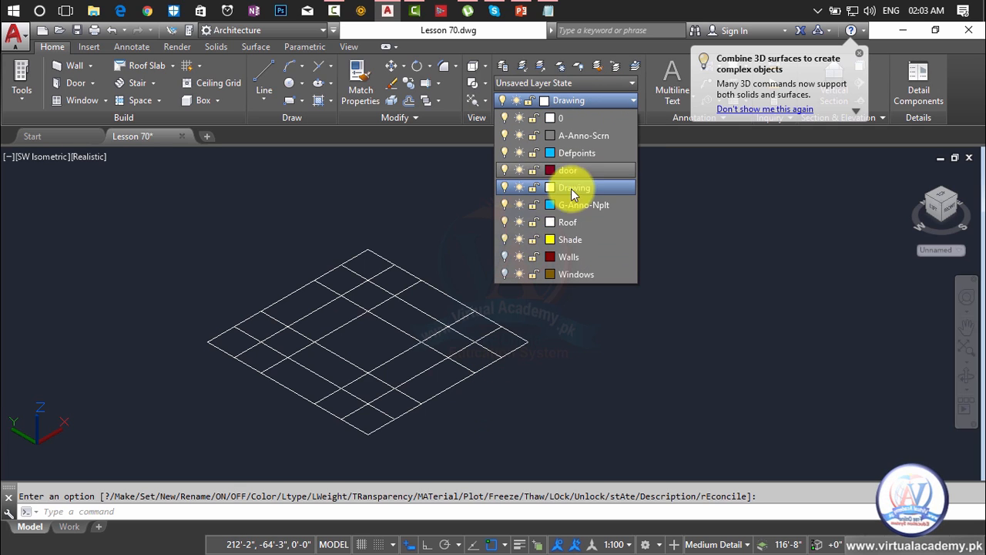
left_click(565, 237)
Start a polyline at the grid's lowest corner and trace 3-inch steps along the grid lines to the inner square's lowest corner.
scroll(392, 324, "up", 2)
key("Escape")
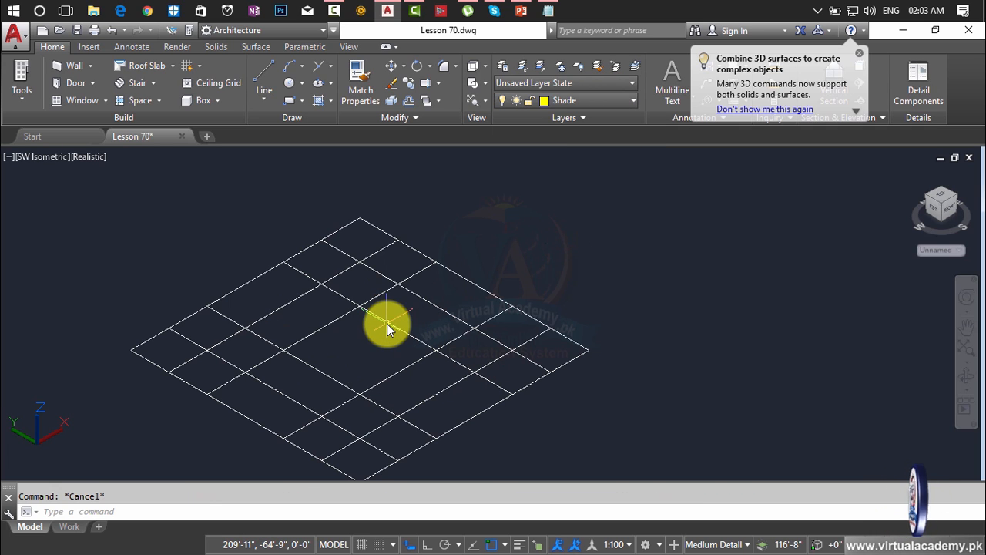
type("pl")
key("Return")
middle_click_drag(380, 445, 374, 333)
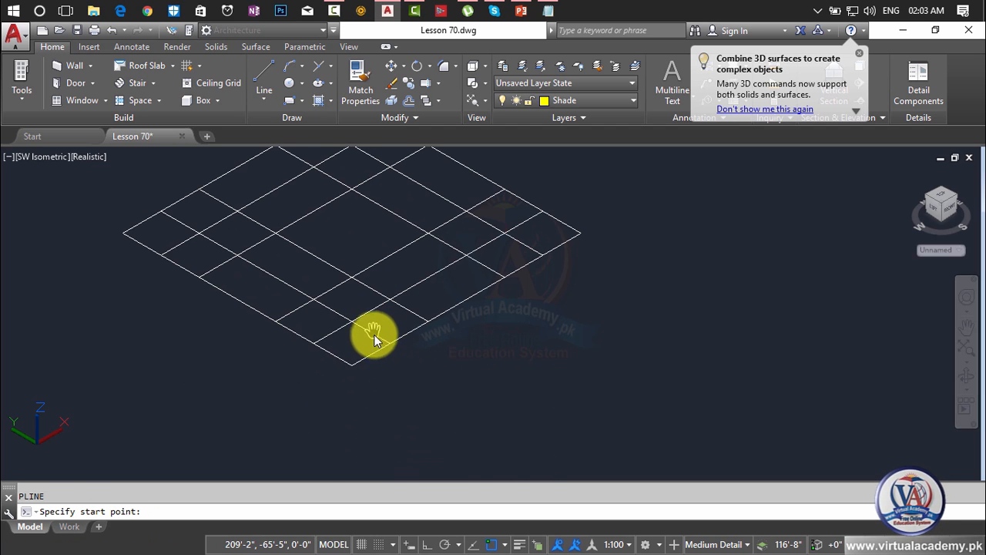
left_click(352, 365)
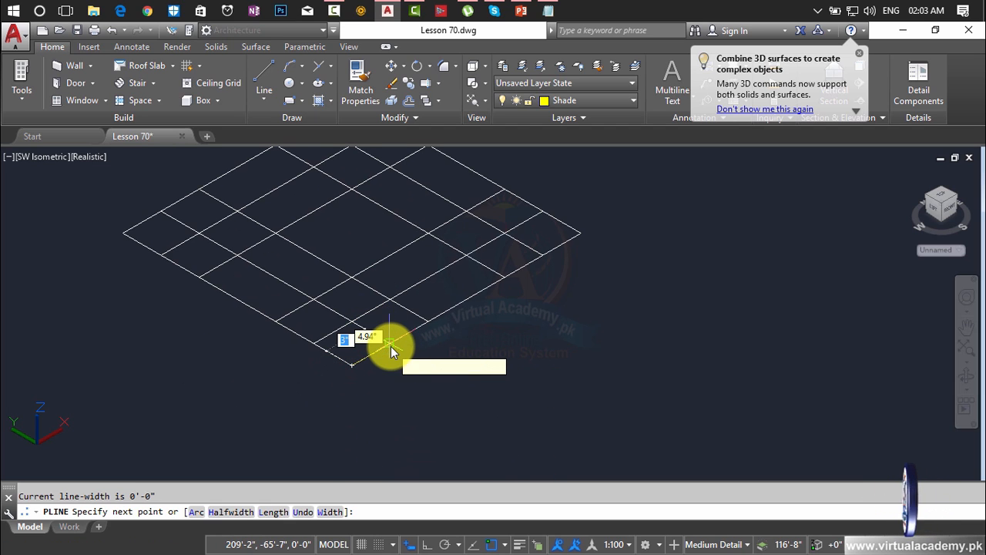
left_click(391, 344)
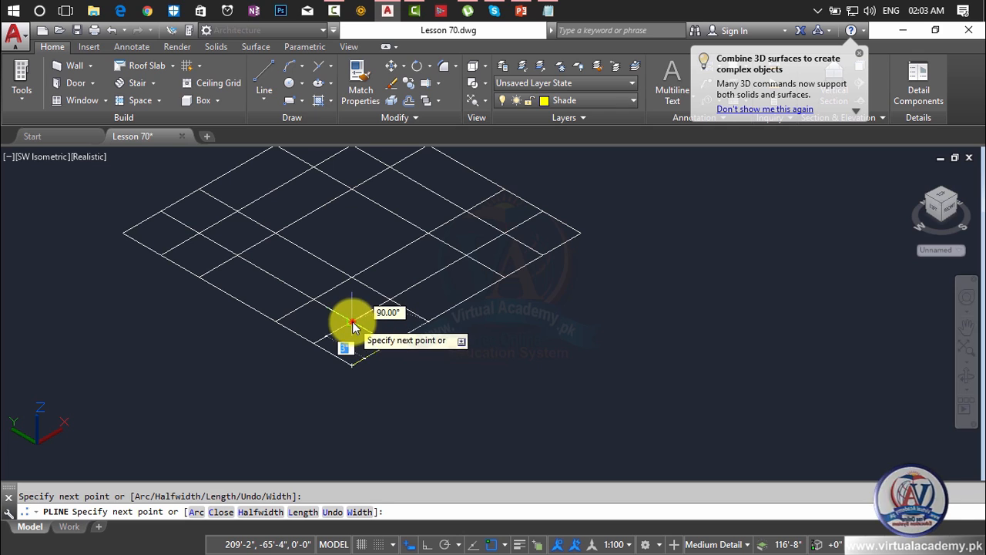
left_click(352, 321)
left_click(390, 300)
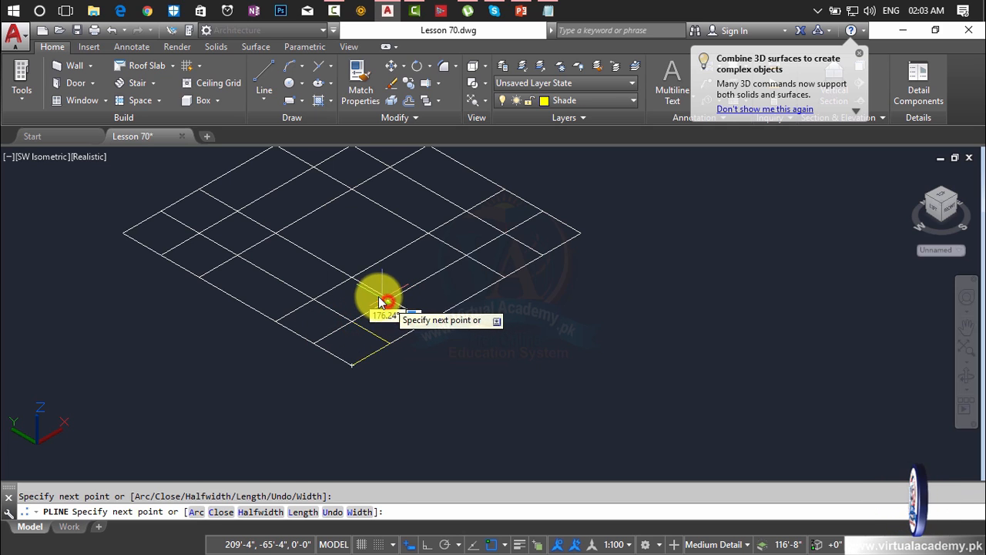
left_click(352, 276)
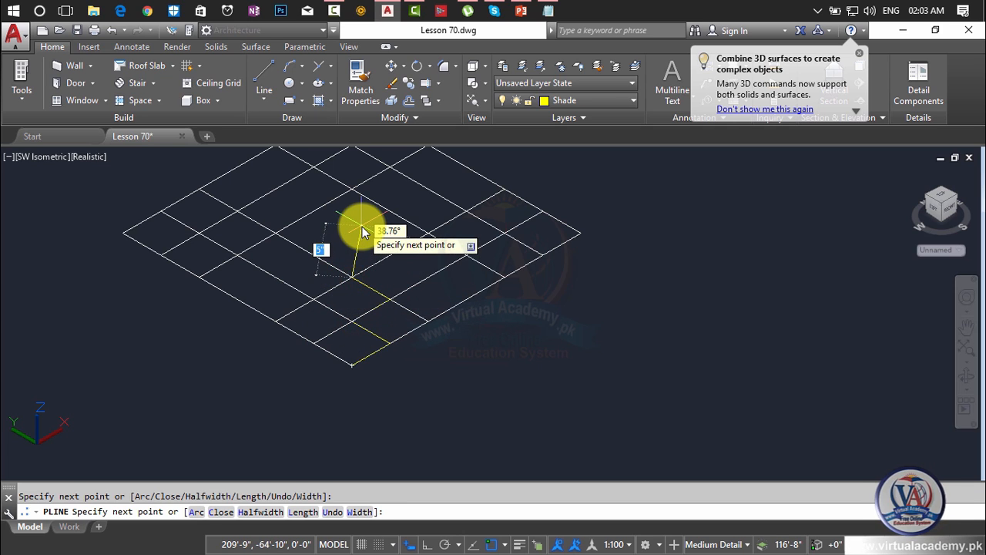
Continue the polyline with an arc to the inner square's opposite corner, followed by stepped straight segments to the grid's outer edge.
key("Return")
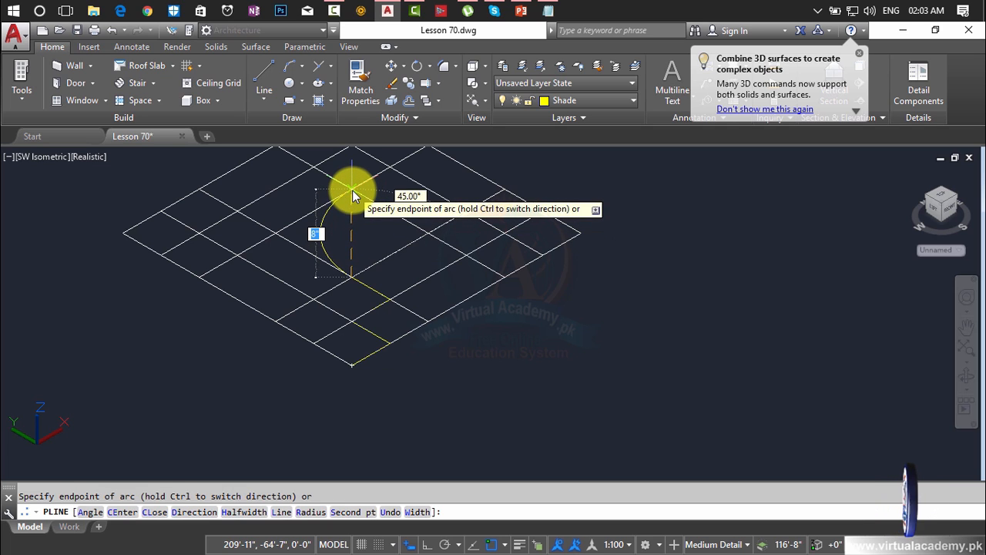
middle_click_drag(352, 189, 339, 306)
scroll(340, 306, "up", 3)
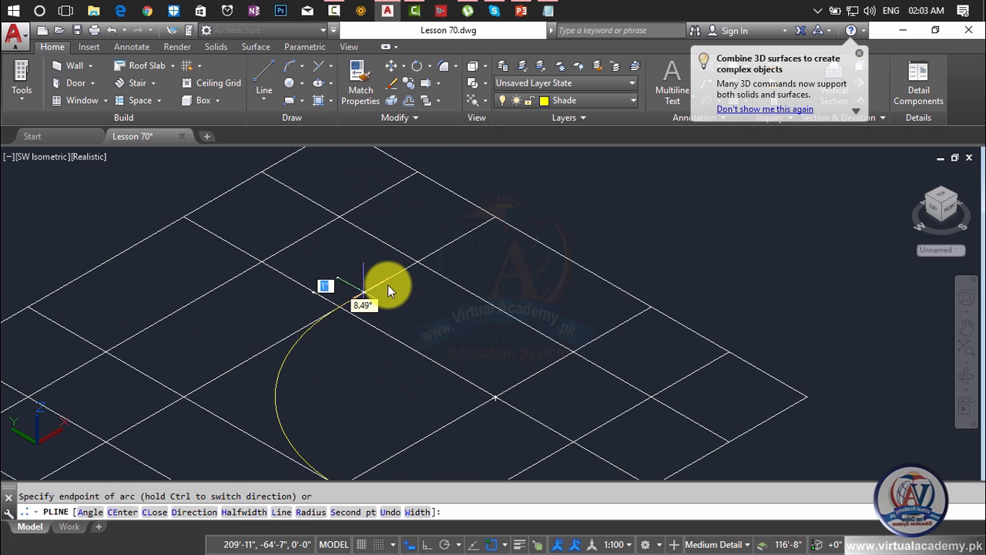
type("l")
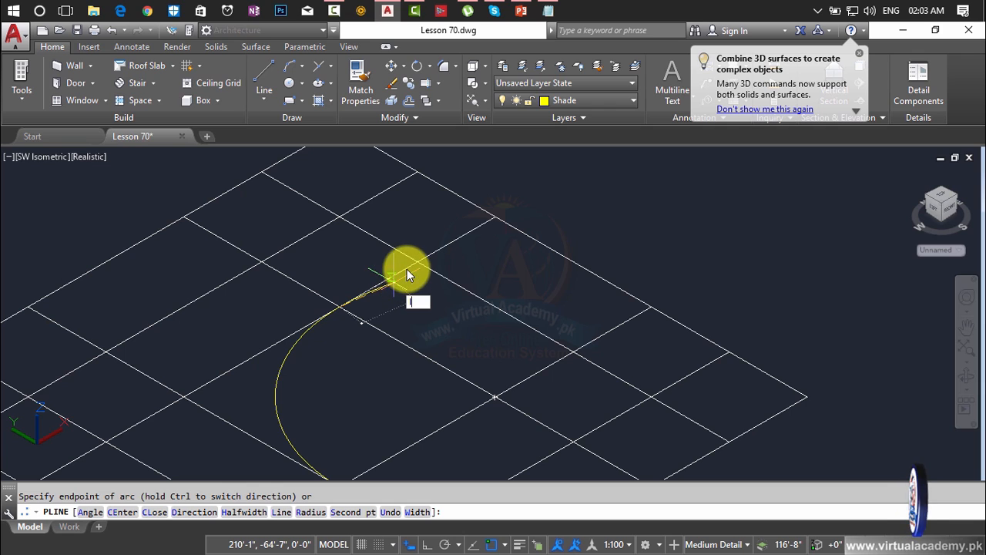
key("Return")
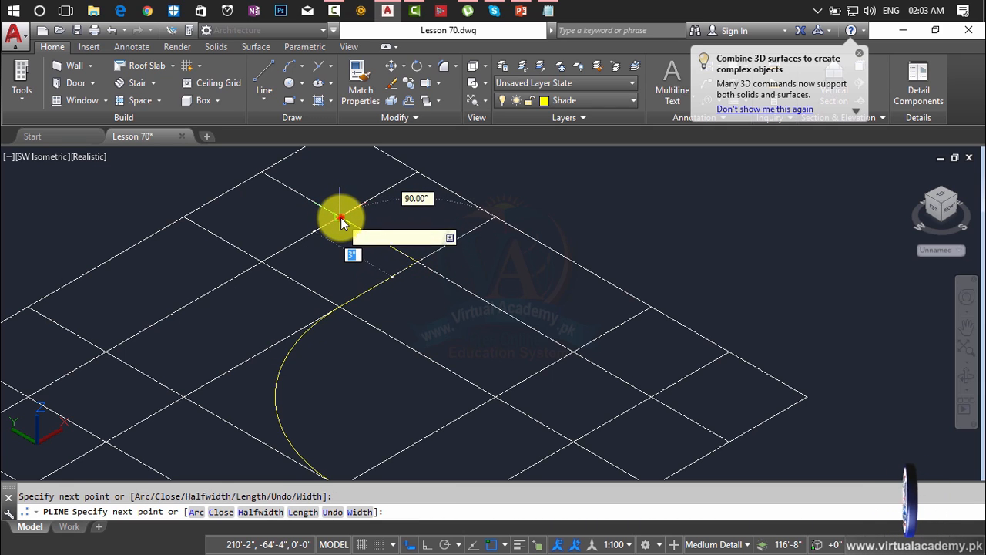
left_click(341, 221)
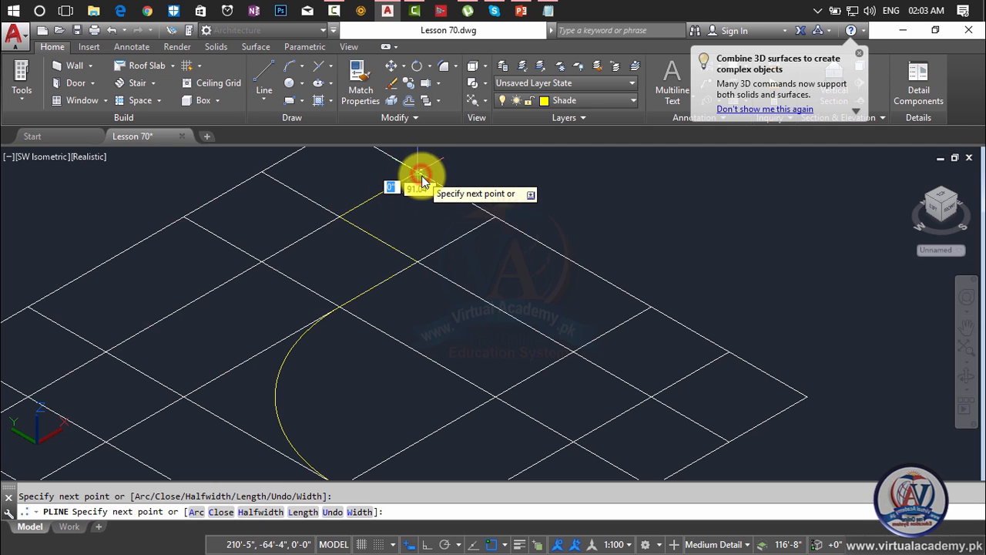
left_click(421, 177)
Finish the shade polyline through the grid's top and left corners and close it back to its start point.
middle_click_drag(421, 177, 471, 298)
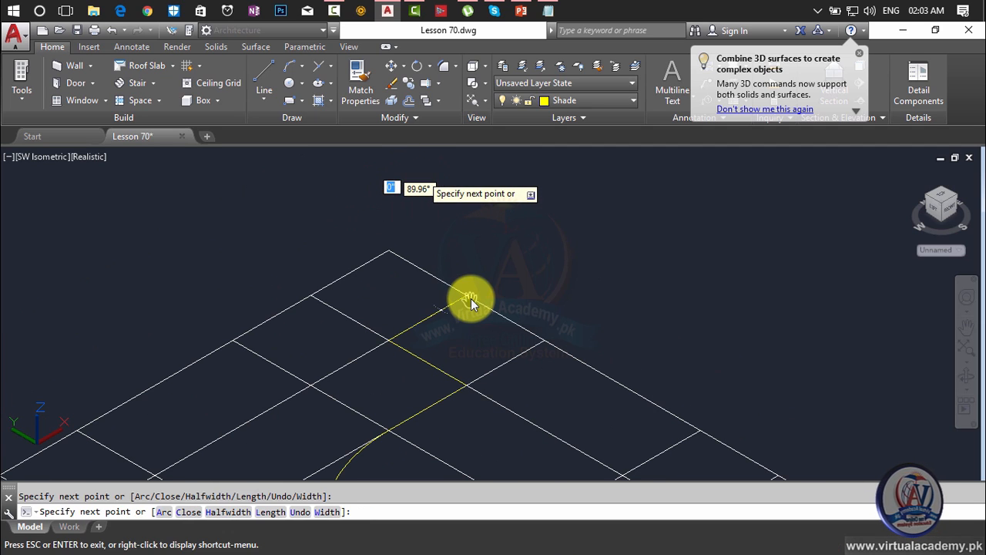
left_click(389, 253)
scroll(350, 286, "down", 6)
middle_click_drag(349, 287, 477, 242)
scroll(299, 347, "up", 5)
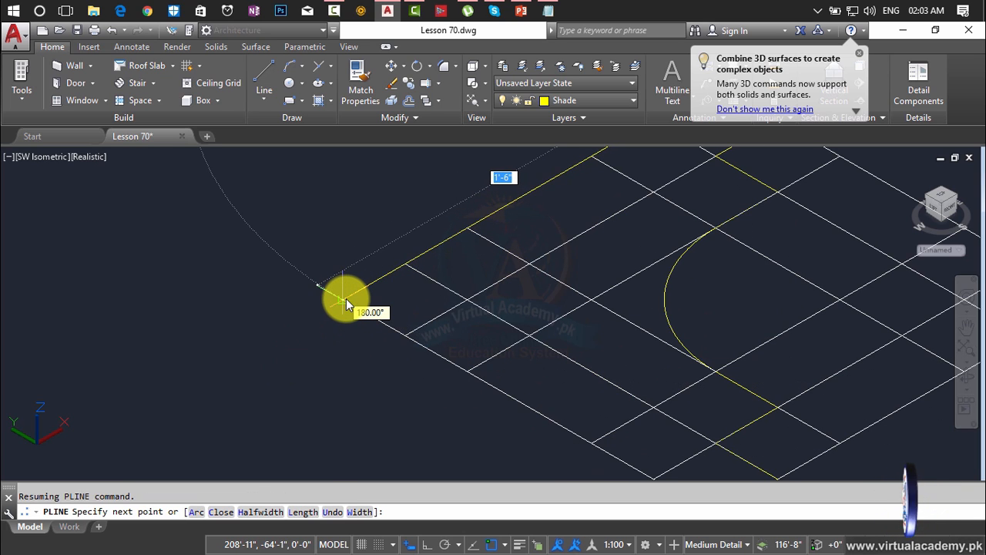
left_click(345, 299)
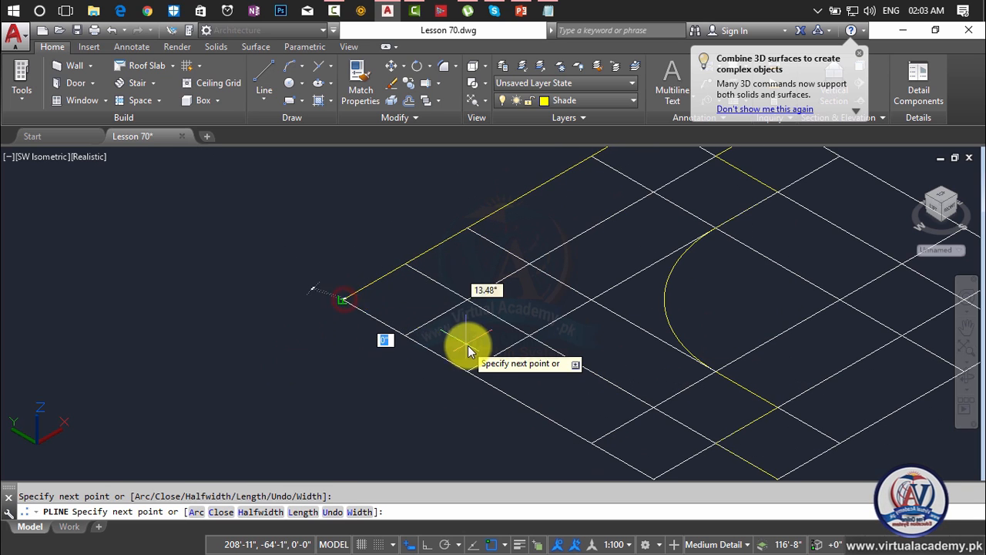
scroll(467, 345, "down", 2)
middle_click_drag(467, 345, 391, 291)
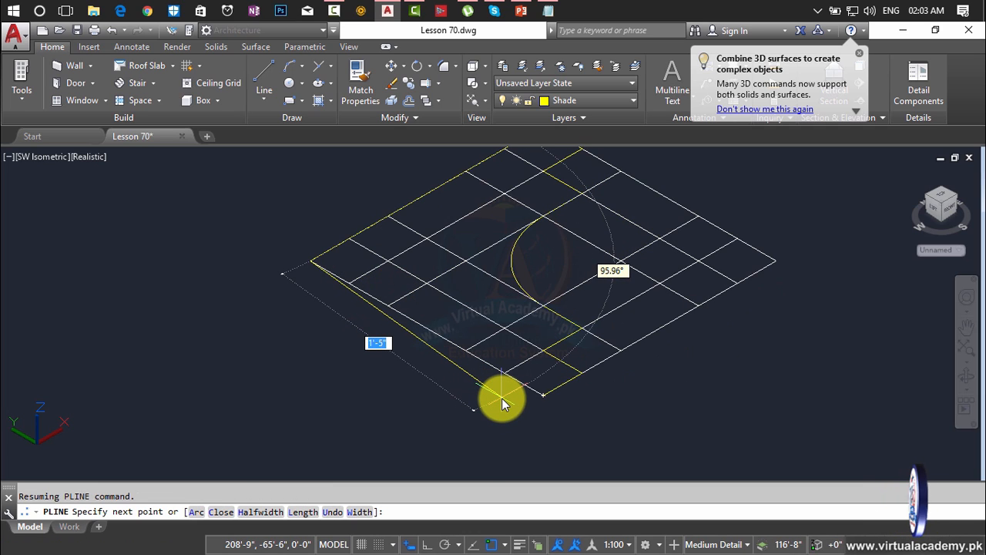
type("c")
key("Return")
scroll(508, 389, "down", 3)
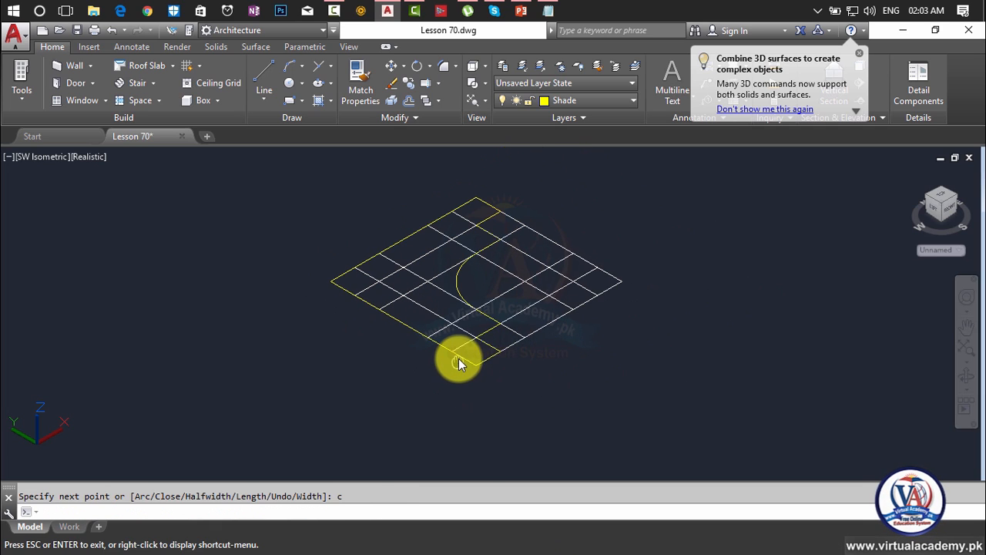
key("Escape")
Erase the white construction grid lines around and inside the yellow shade profile.
left_click(636, 221)
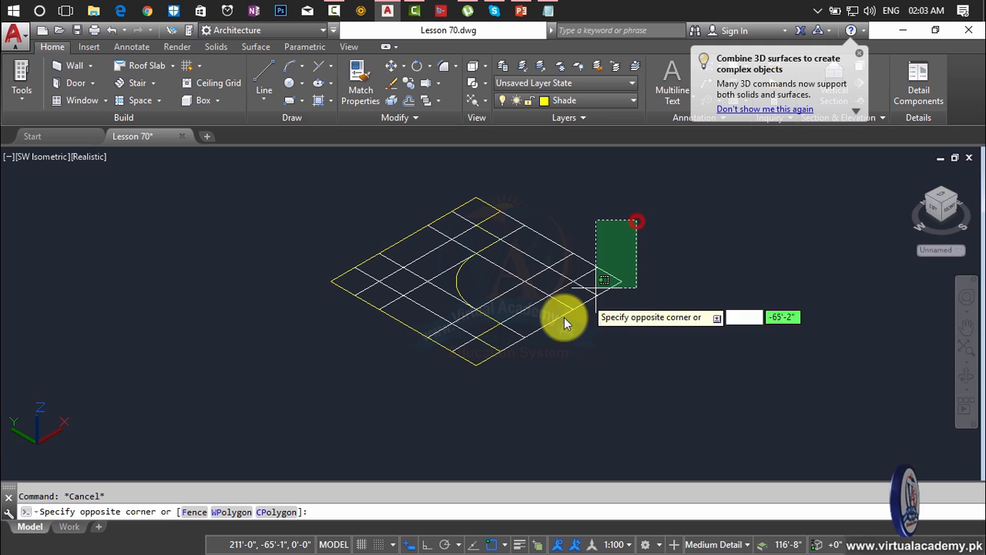
left_click(535, 351)
key("Delete")
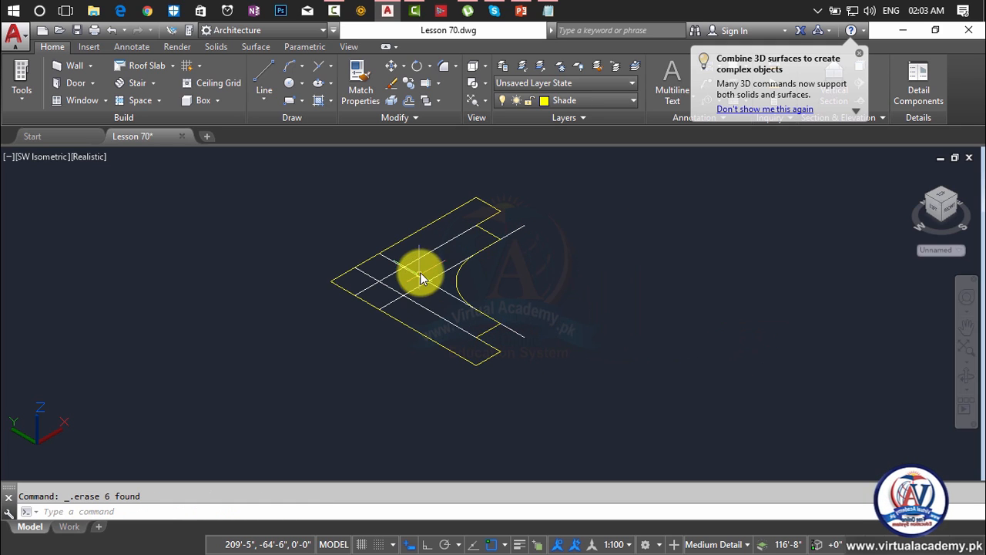
left_click(433, 243)
left_click(409, 294)
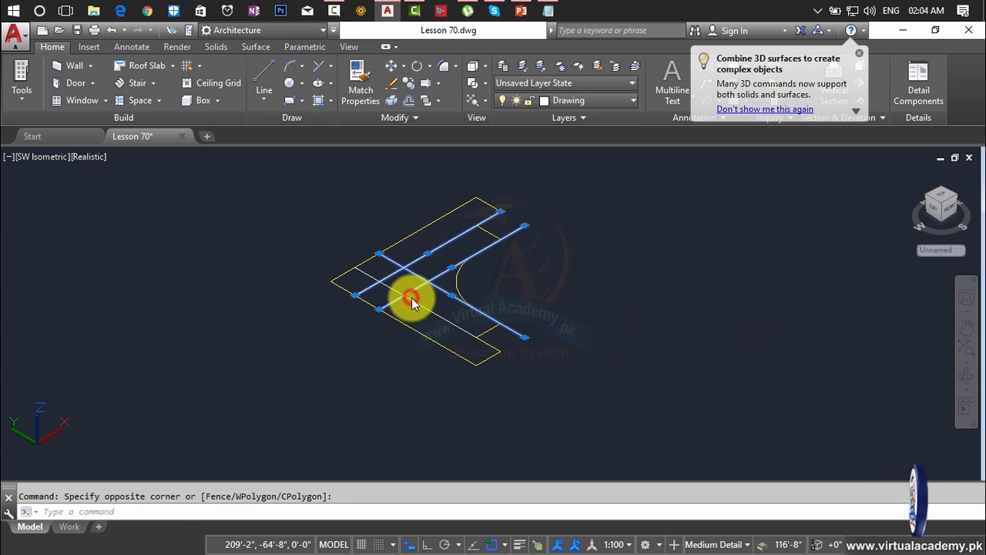
key("Delete")
left_click(431, 273)
left_click(414, 314)
key("Delete")
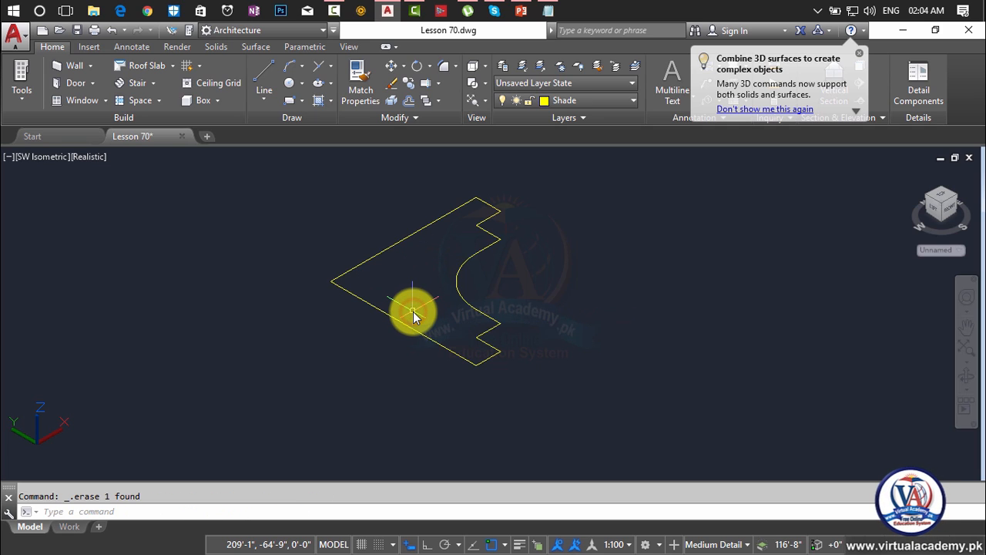
Rotate the shade profile upright by 90 degrees in 3D about the X direction through its lowest corner, and erase the leftover grid line.
type("ro")
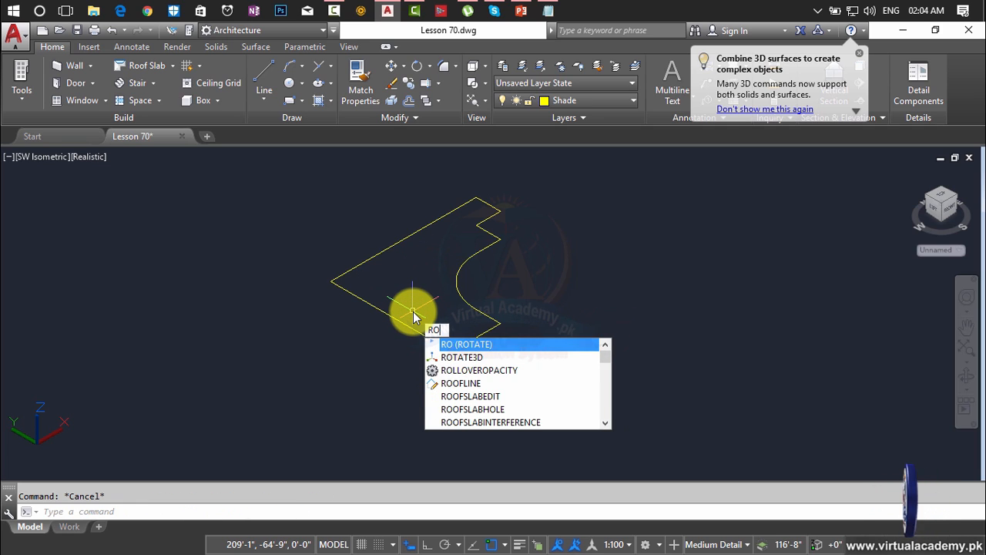
type("t")
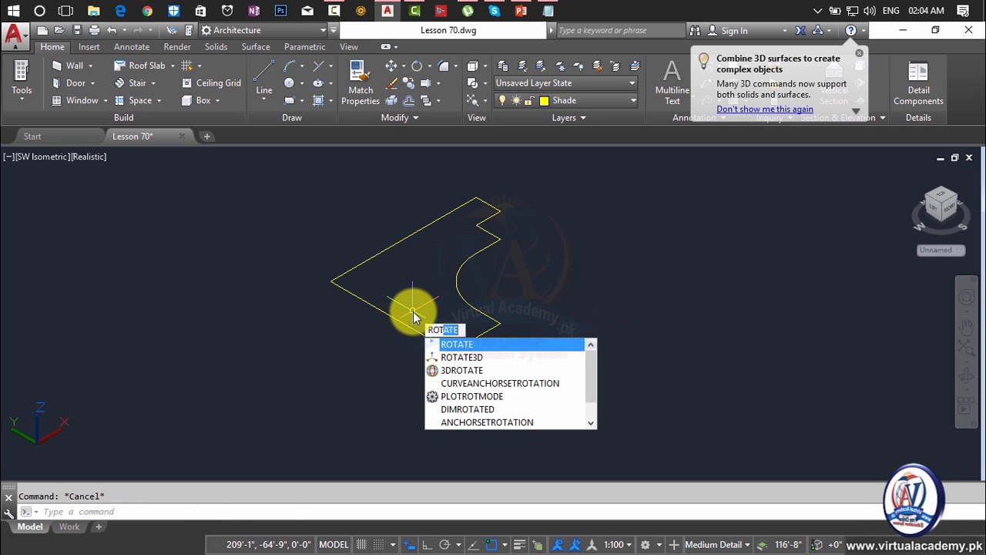
left_click(454, 358)
left_click(526, 299)
left_click(454, 373)
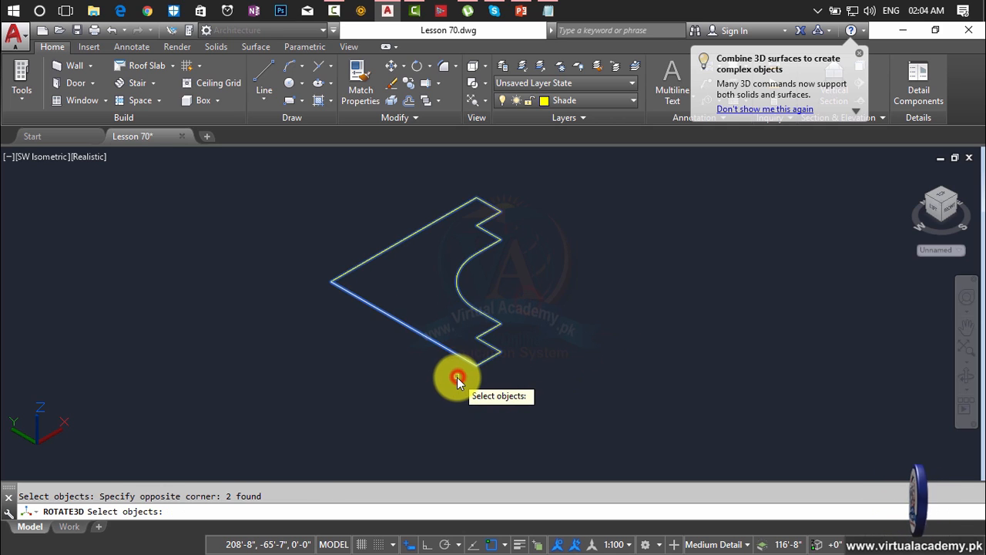
key("Return")
left_click(478, 365)
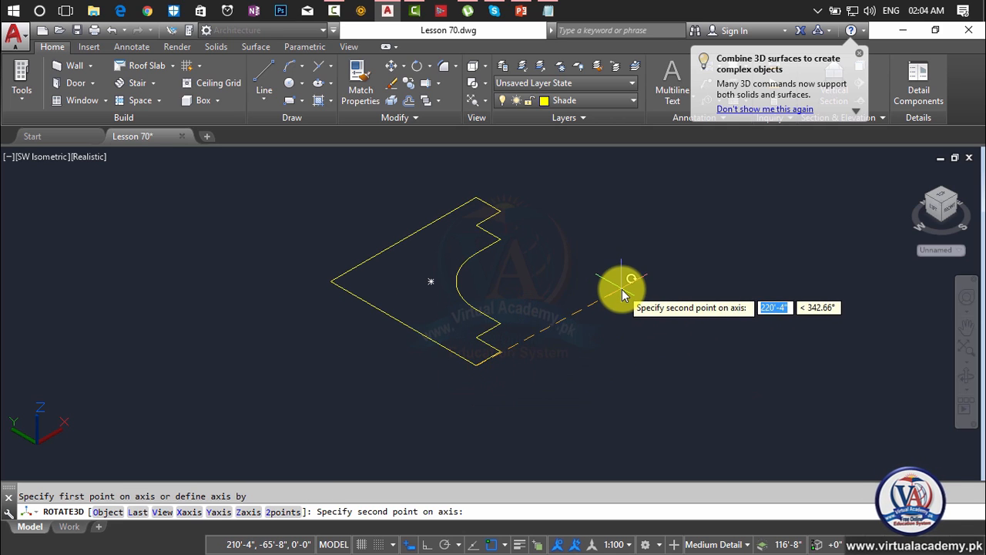
key("F8")
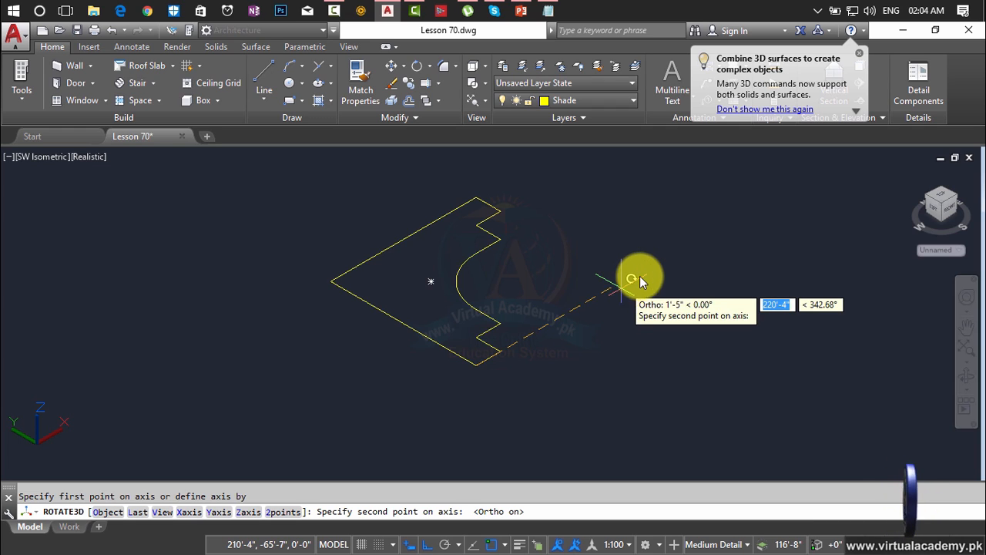
left_click(644, 275)
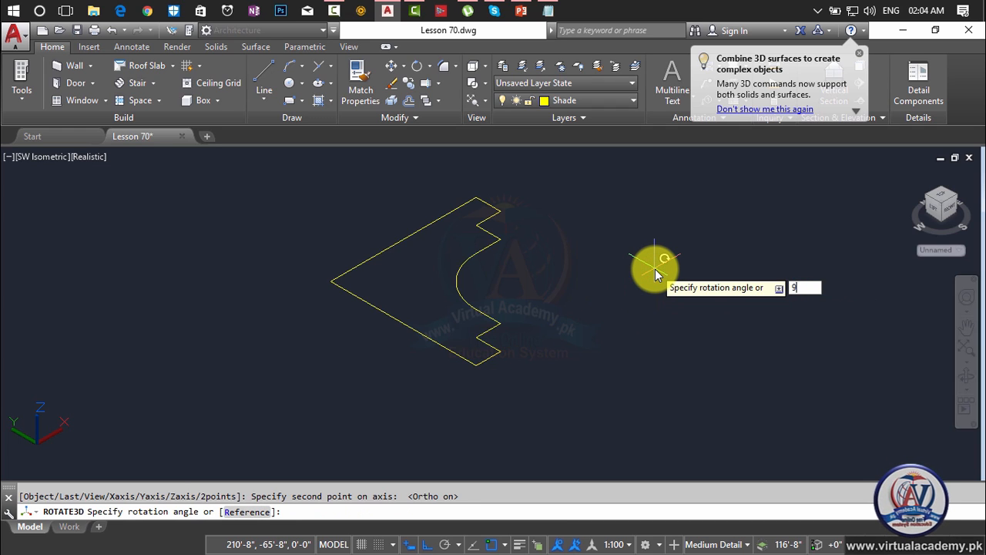
key("Return")
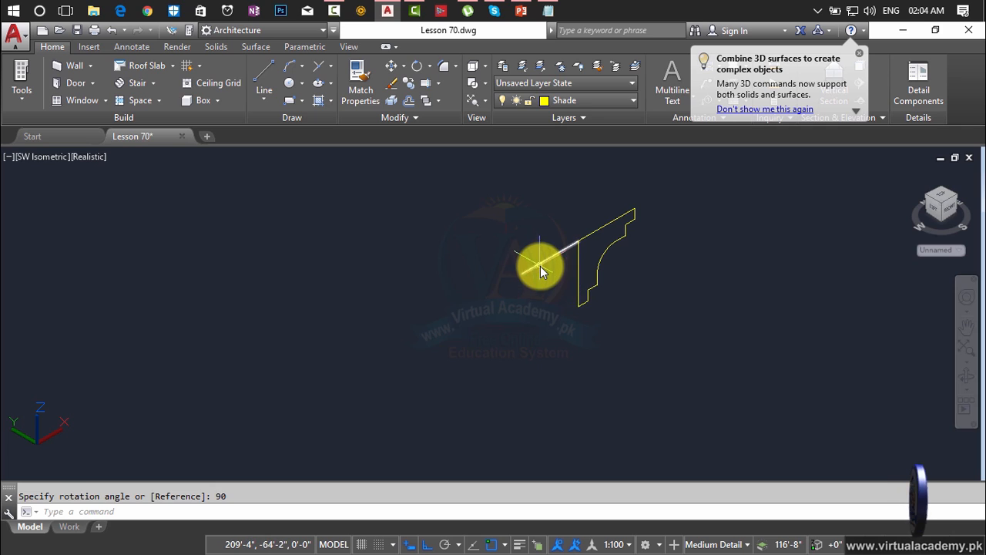
left_click(539, 266)
key("Delete")
Break the long straight edge of the white house outline at two points near its upper corner to open a gap.
scroll(557, 268, "down", 4)
middle_click_drag(556, 268, 428, 356)
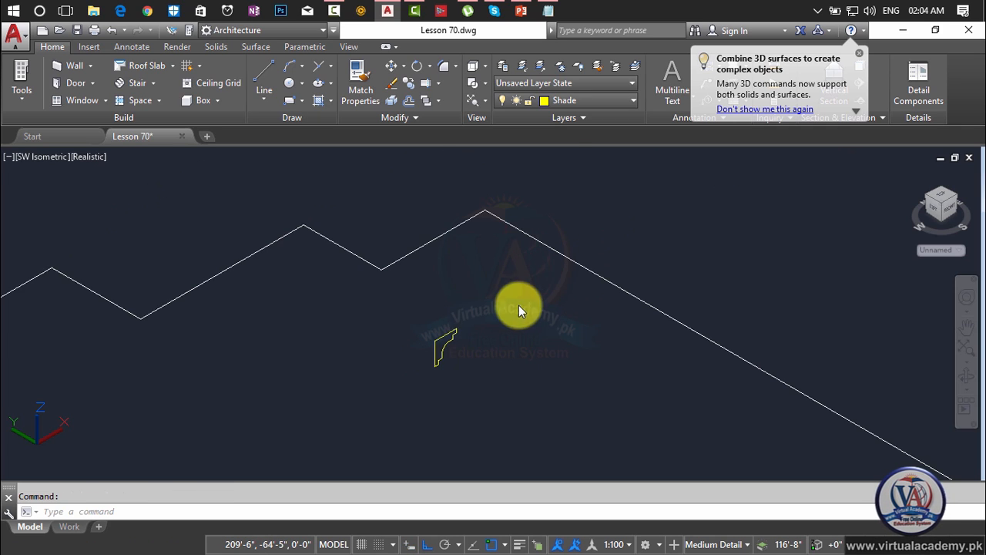
scroll(568, 276, "up", 3)
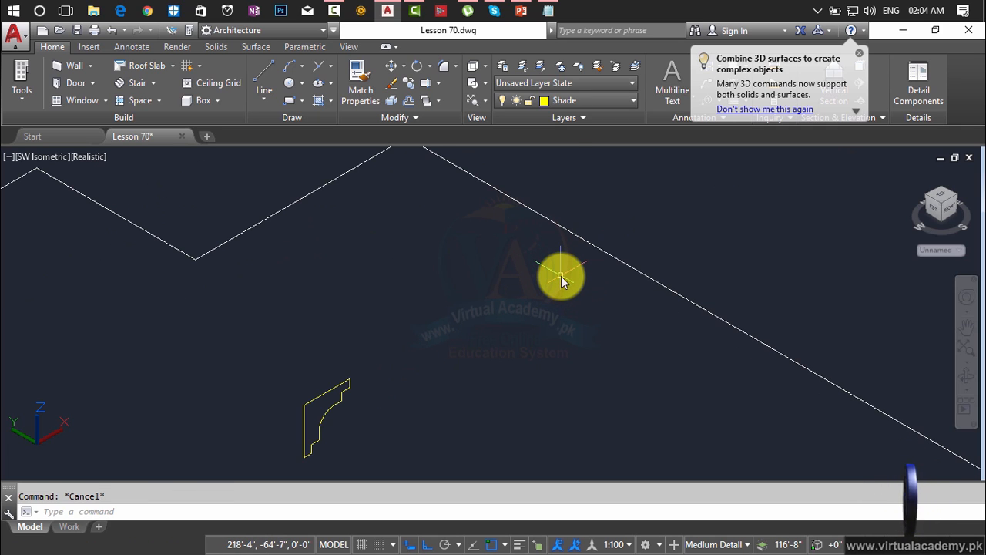
type("br")
key("Return")
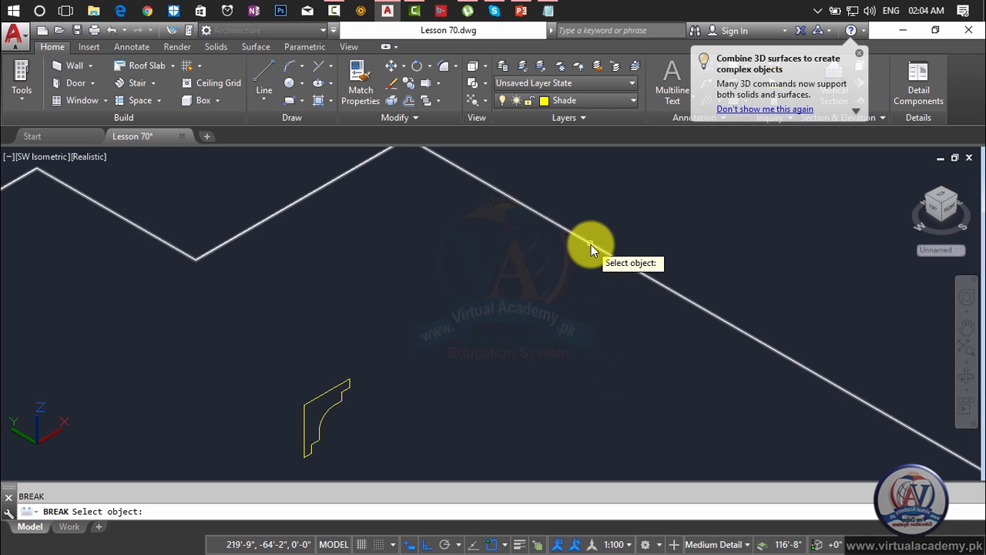
left_click(590, 244)
left_click(512, 198)
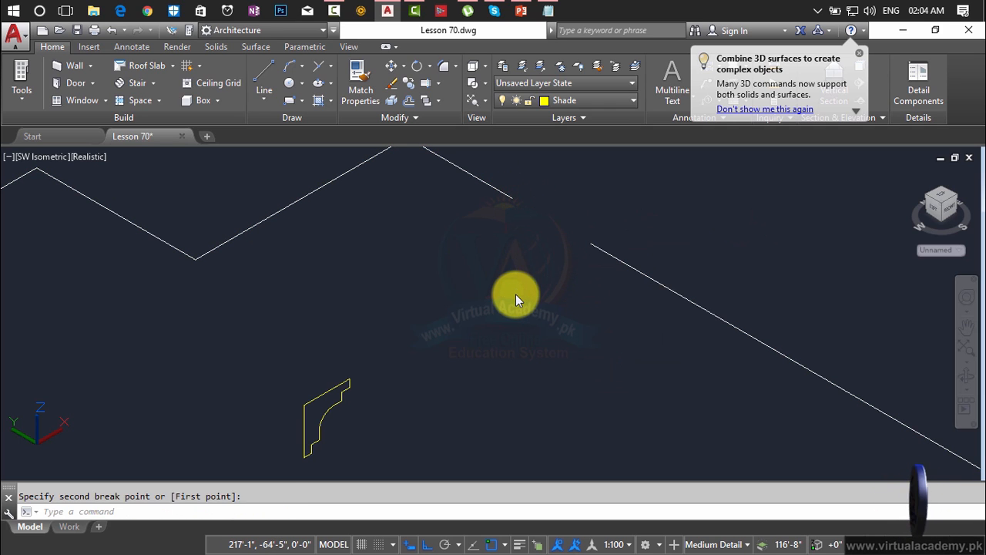
Move the upright shade profile by its bottom corner onto the broken end of the outline's long edge.
type("m")
key("Return")
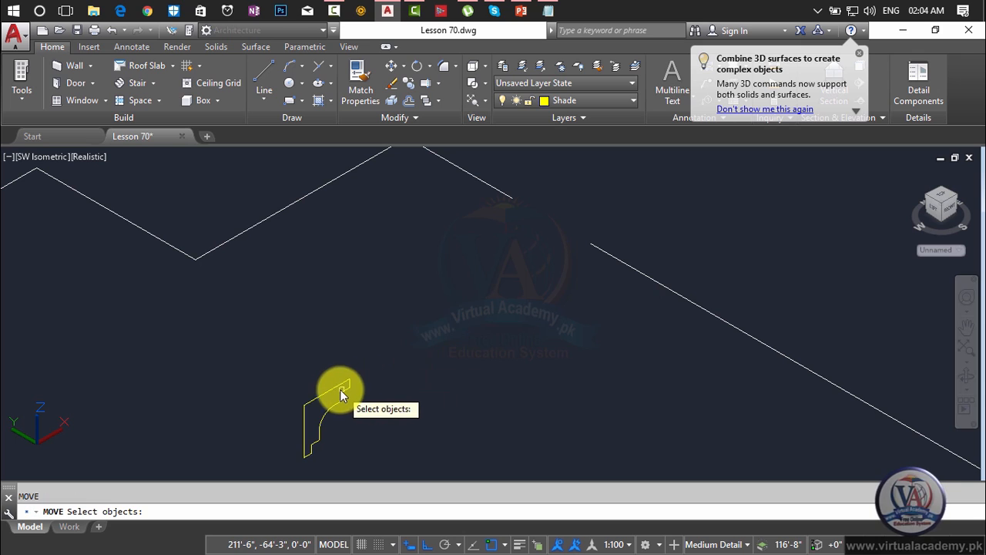
left_click(339, 390)
key("Return")
scroll(305, 456, "up", 5)
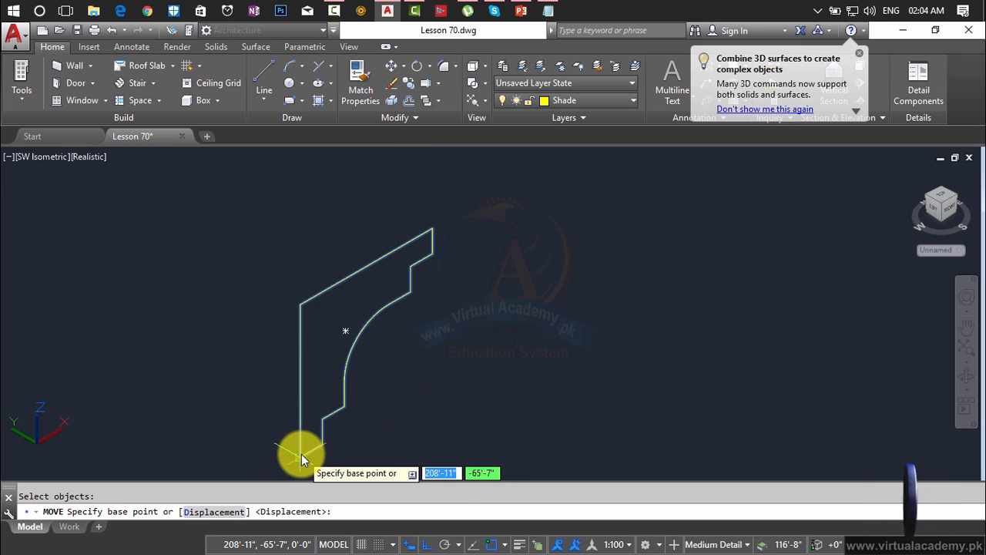
left_click(301, 452)
scroll(536, 284, "down", 5)
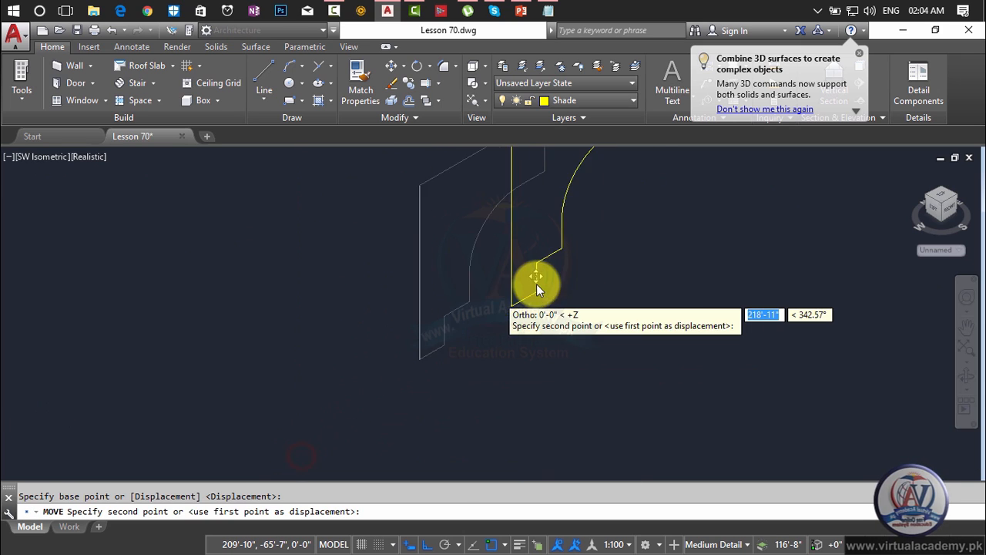
middle_click_drag(597, 279, 289, 456)
middle_click_drag(542, 219, 446, 339)
scroll(443, 341, "up", 5)
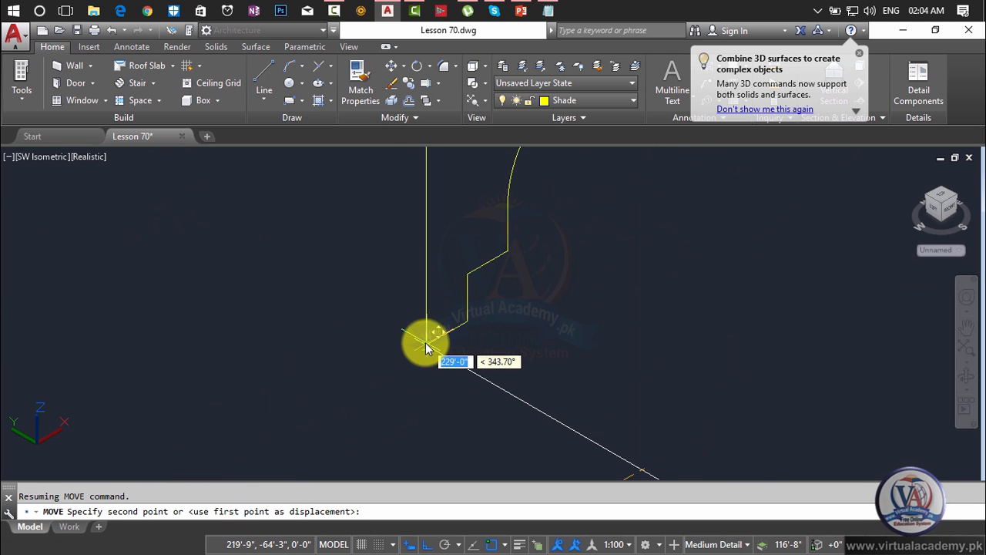
left_click(419, 339)
scroll(446, 329, "down", 3)
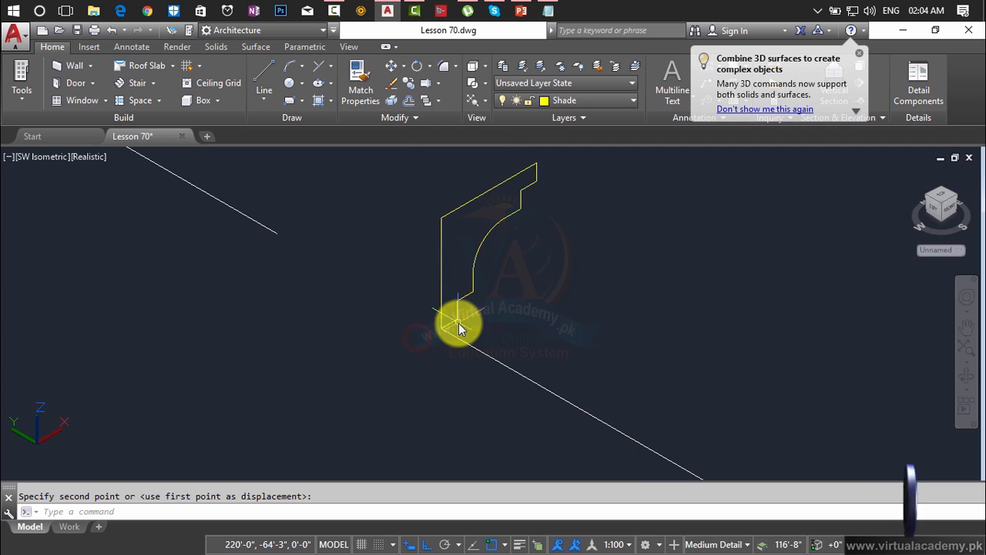
scroll(439, 331, "up", 5)
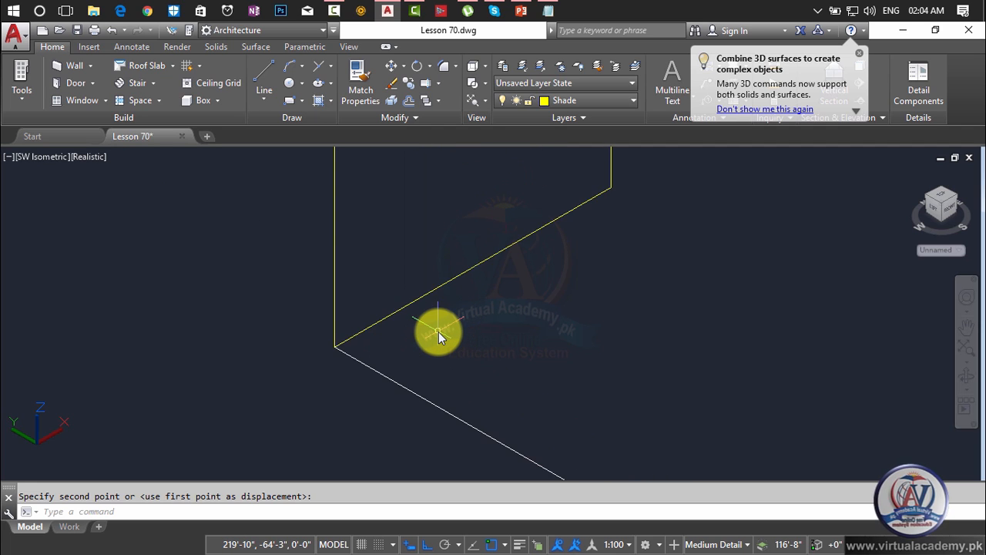
scroll(439, 331, "down", 2)
scroll(438, 331, "down", 6)
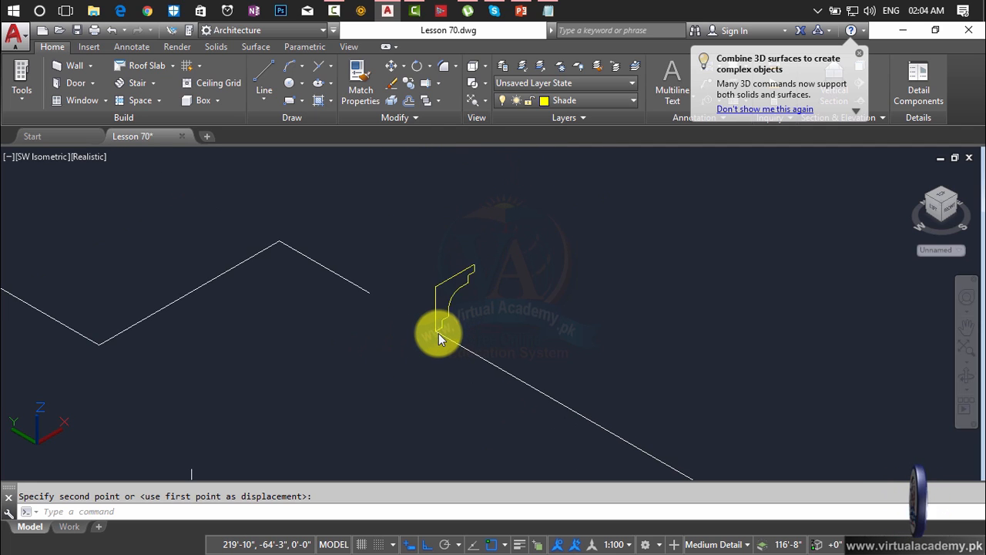
key("Escape")
type("m")
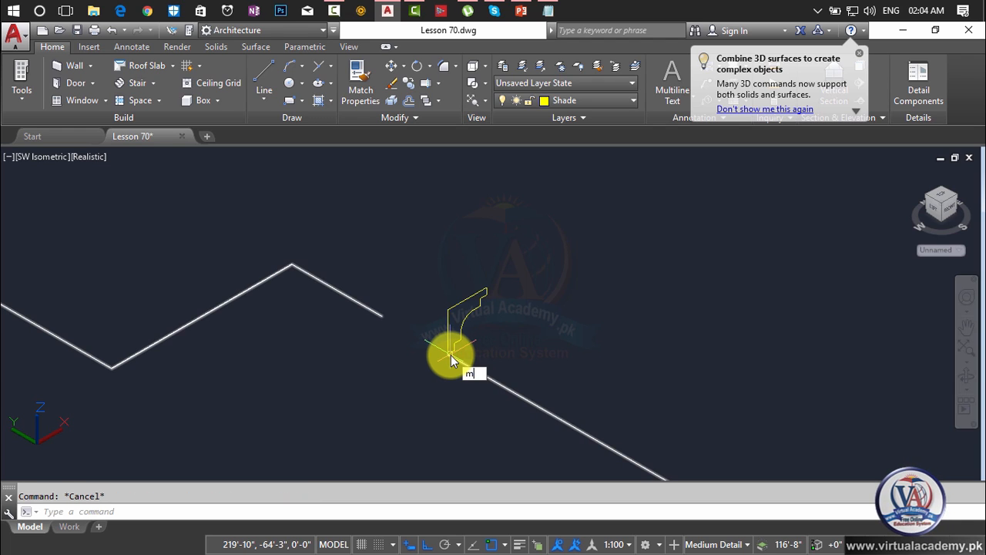
key("Return")
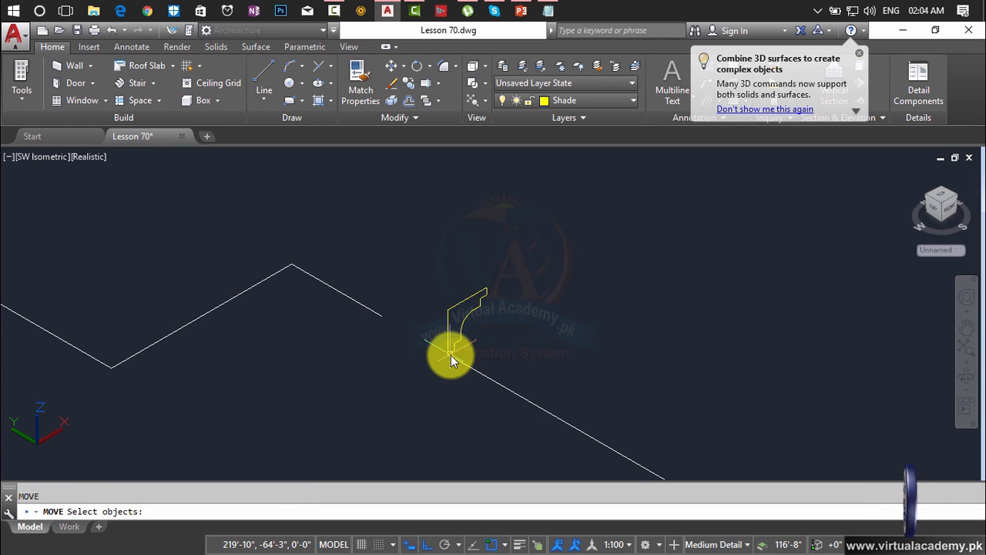
Try to extrude the shade profile with the Path option along the broken house outline.
type("ext")
key("Return")
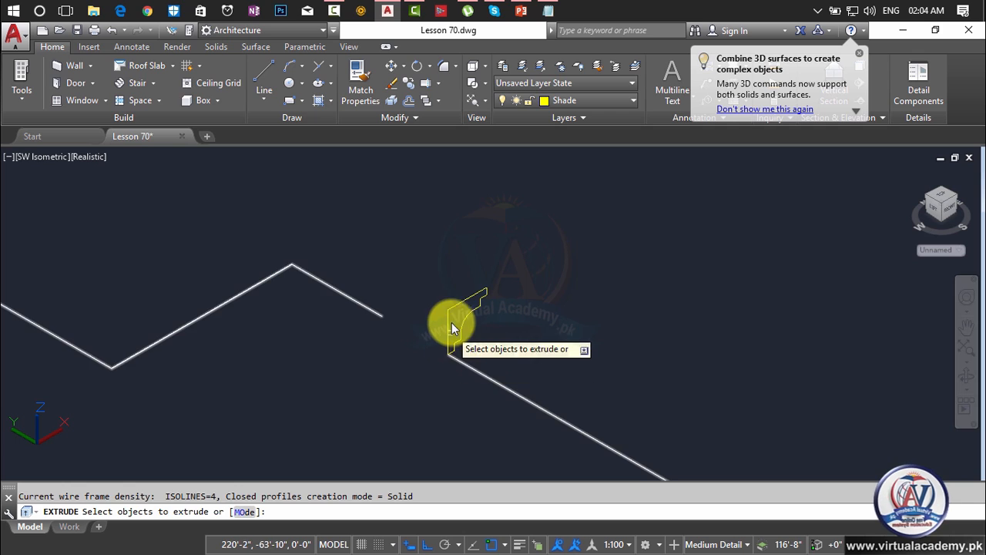
left_click(454, 310)
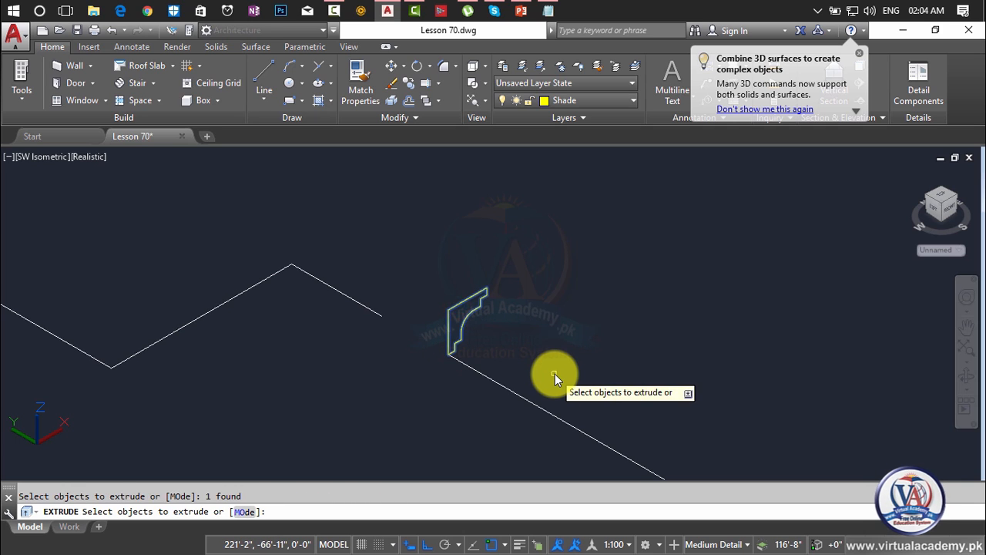
key("Return")
type("p")
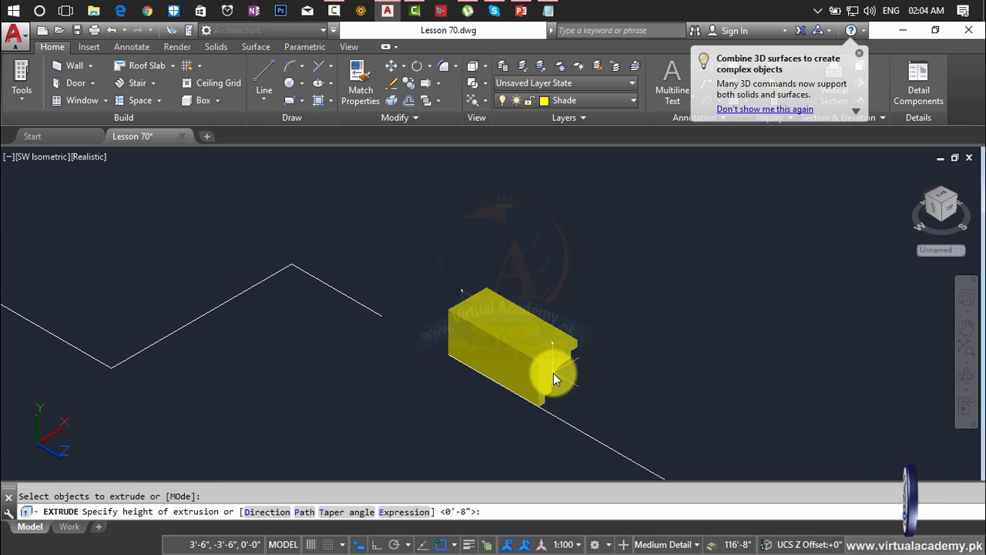
key("Return")
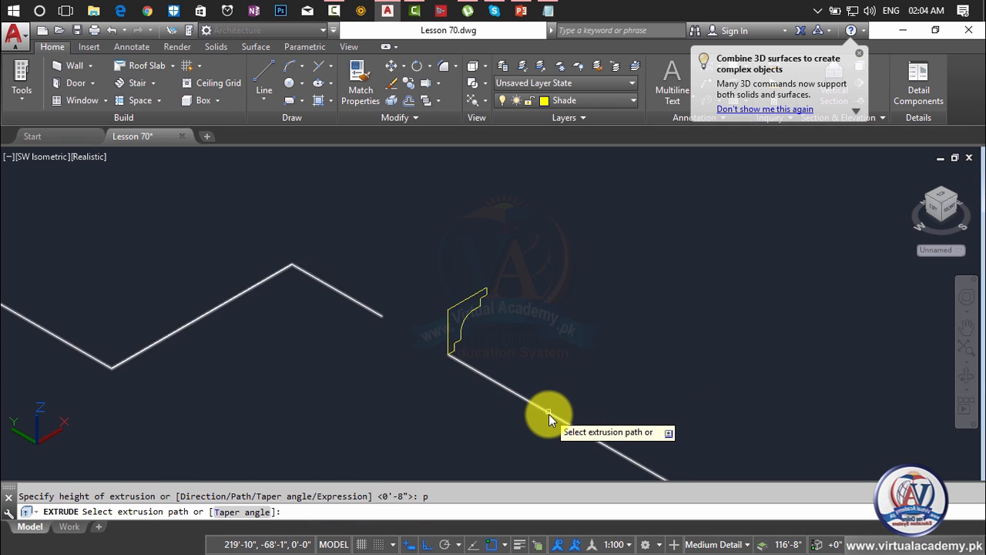
left_click(548, 413)
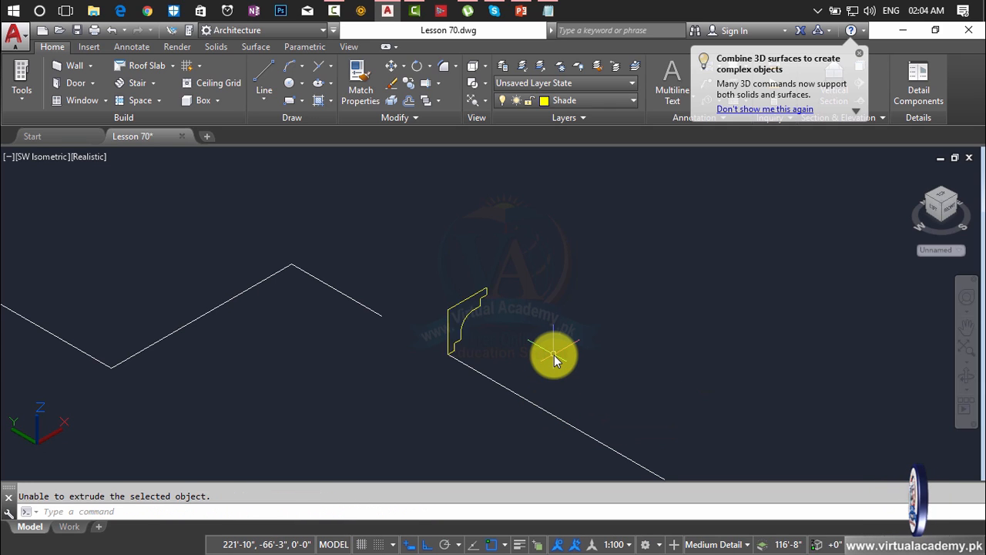
Retry extruding the upright shade profile with the Path option, using the long outline edge that starts at its bottom corner.
type("ext")
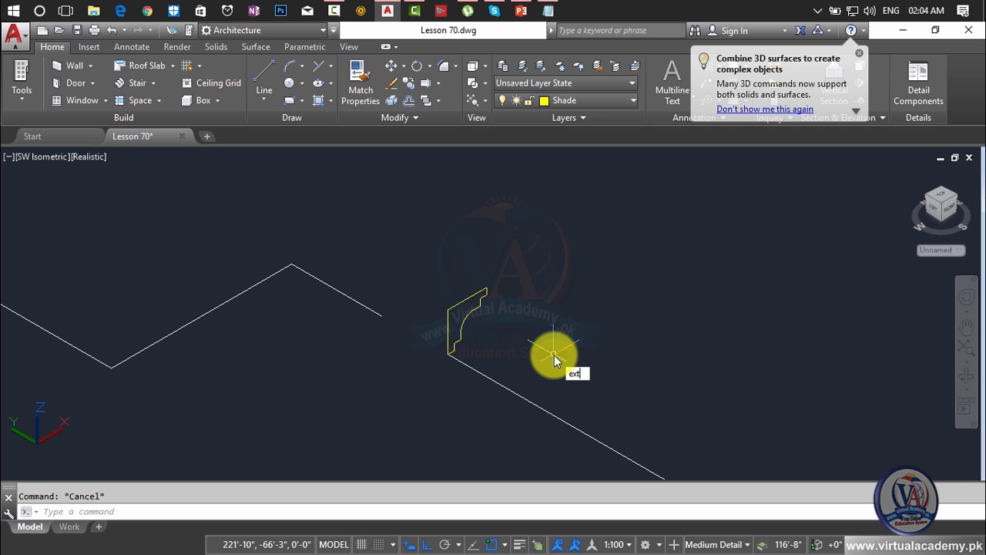
key("Return")
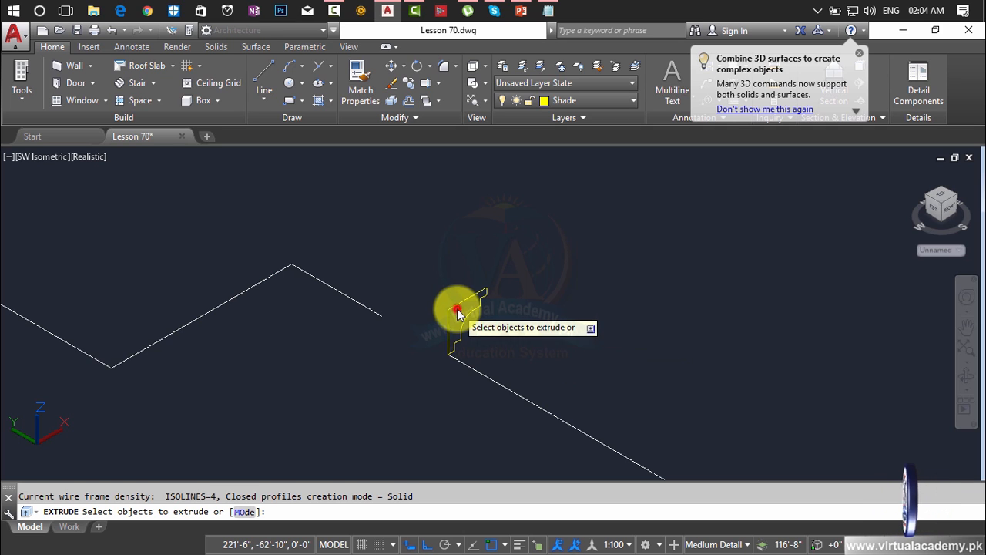
left_click(453, 307)
key("Return")
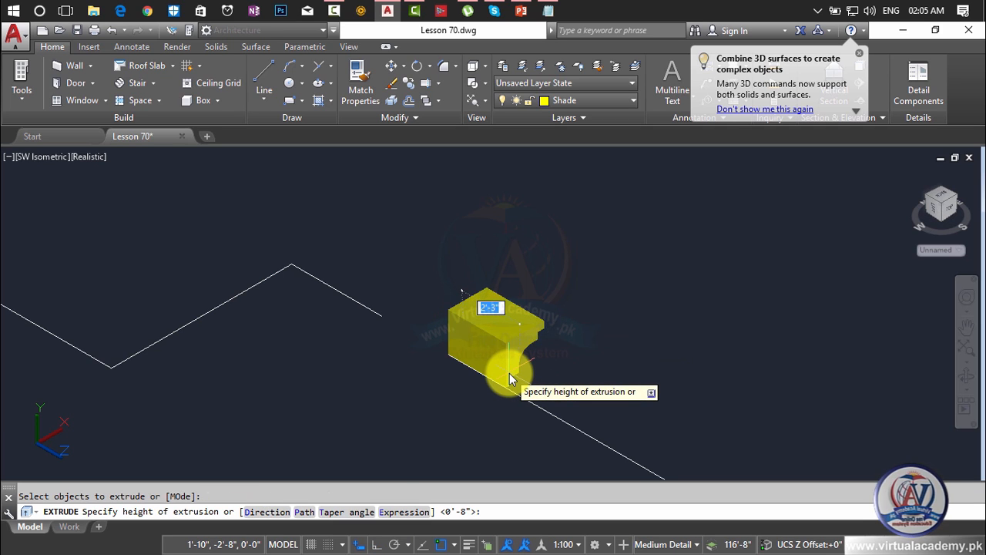
type("p")
key("Return")
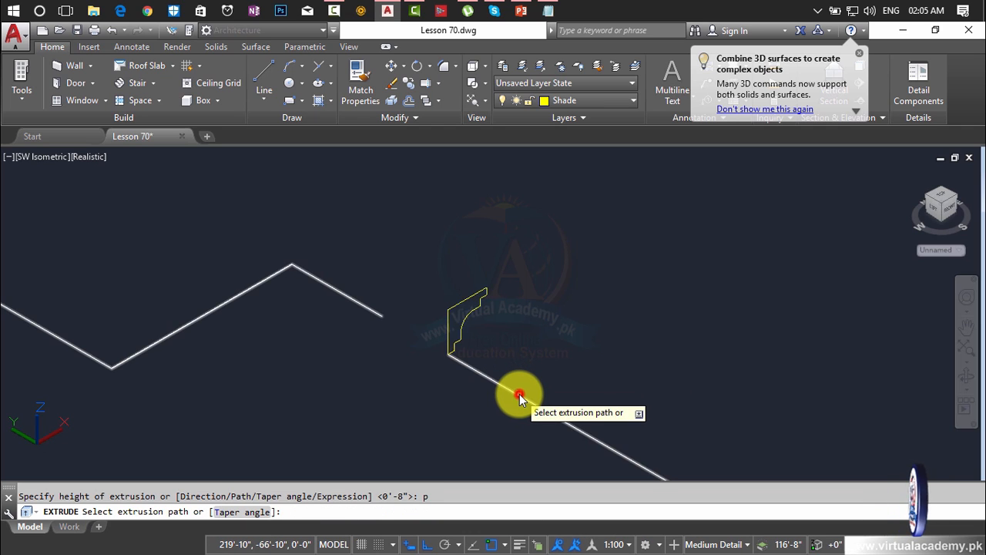
left_click(520, 392)
Erase the short stray vertical line inside the broken house outline, near the shade profile.
scroll(523, 369, "down", 5)
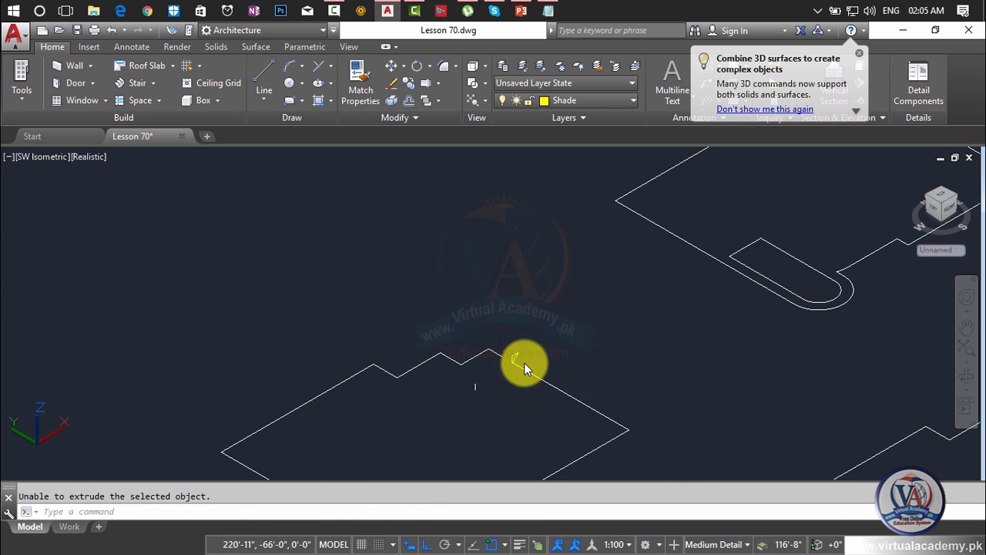
mouse_move(523, 362)
middle_mouse_down()
mouse_move(528, 261)
mouse_move(489, 330)
middle_mouse_up()
scroll(519, 278, "up", 3)
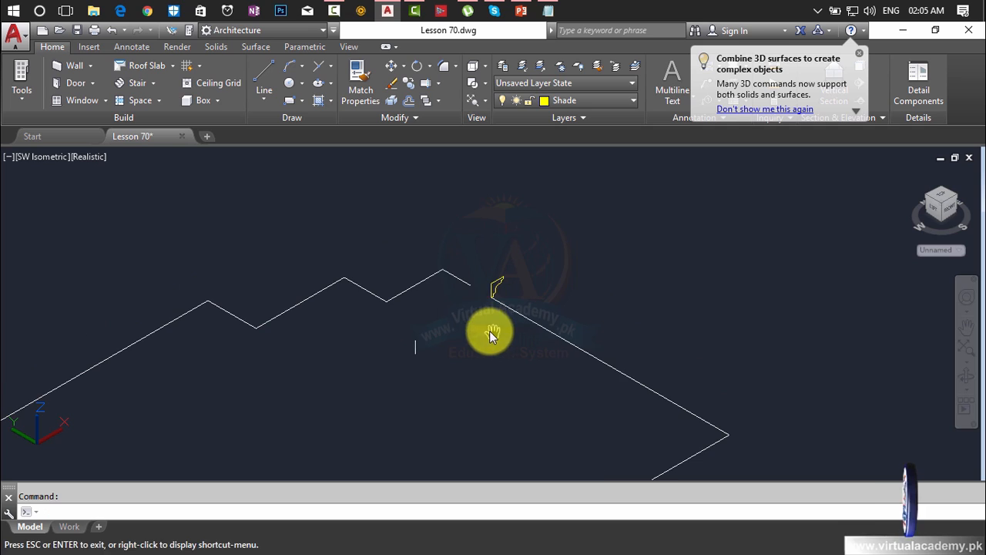
left_click(464, 321)
left_click(405, 379)
key("Delete")
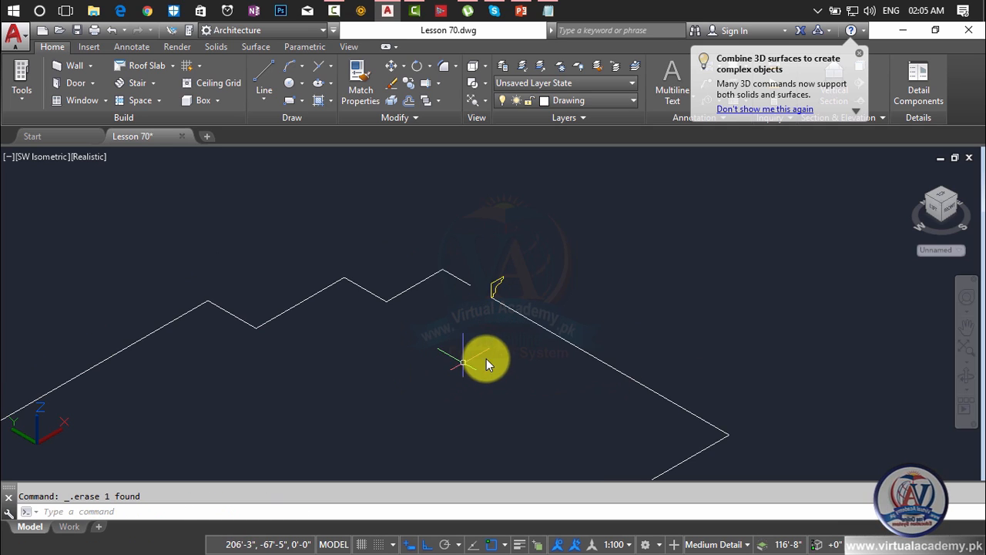
left_click(557, 334)
scroll(557, 334, "down", 2)
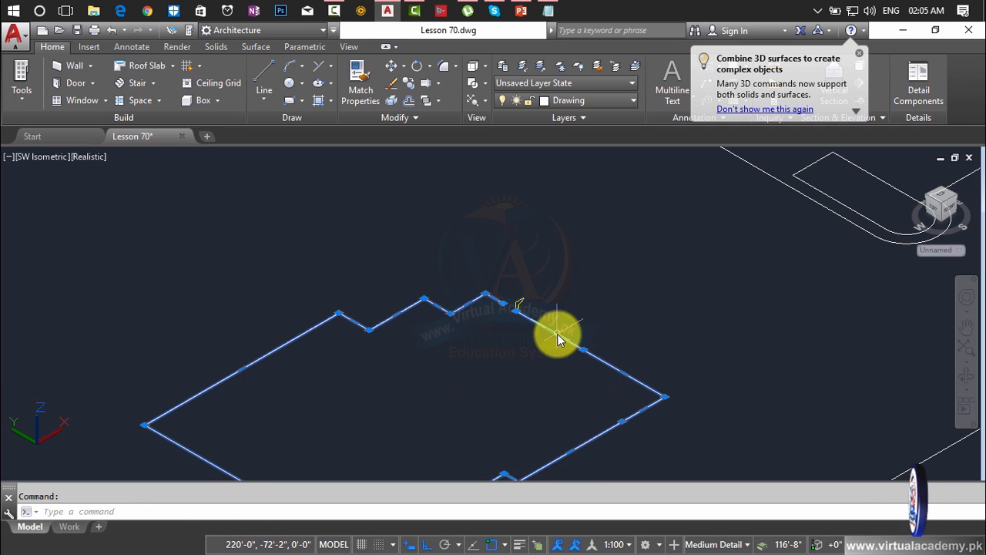
scroll(556, 333, "down", 3)
middle_click_drag(556, 333, 548, 304)
scroll(531, 298, "up", 4)
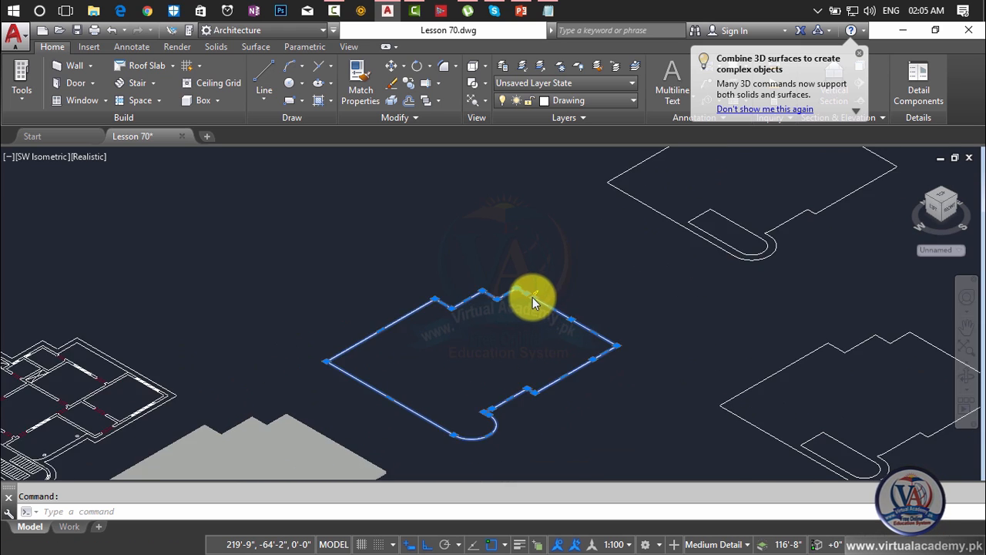
key("Escape")
Move the shade profile by its bottom corner onto the opposite broken end of the outline, across the gap.
scroll(527, 295, "up", 3)
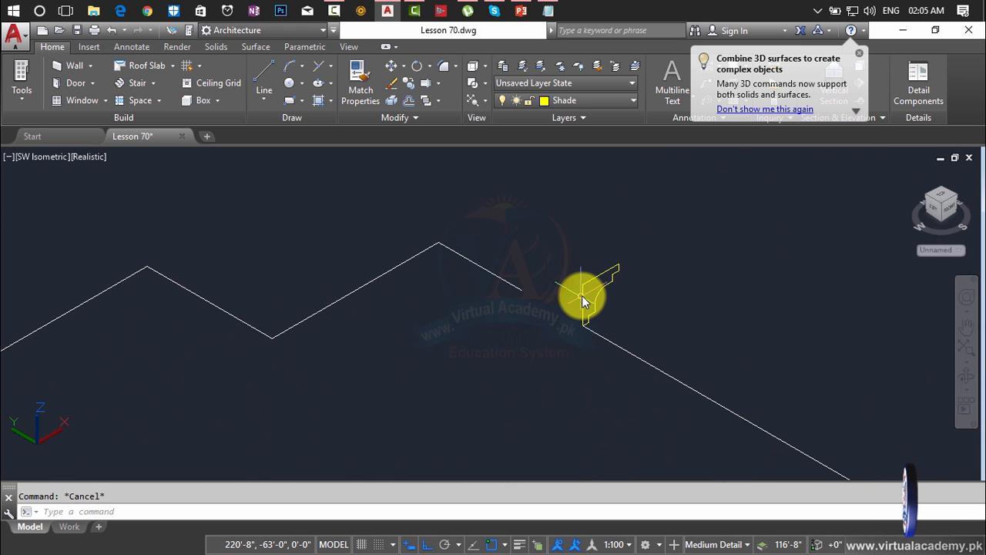
type("m")
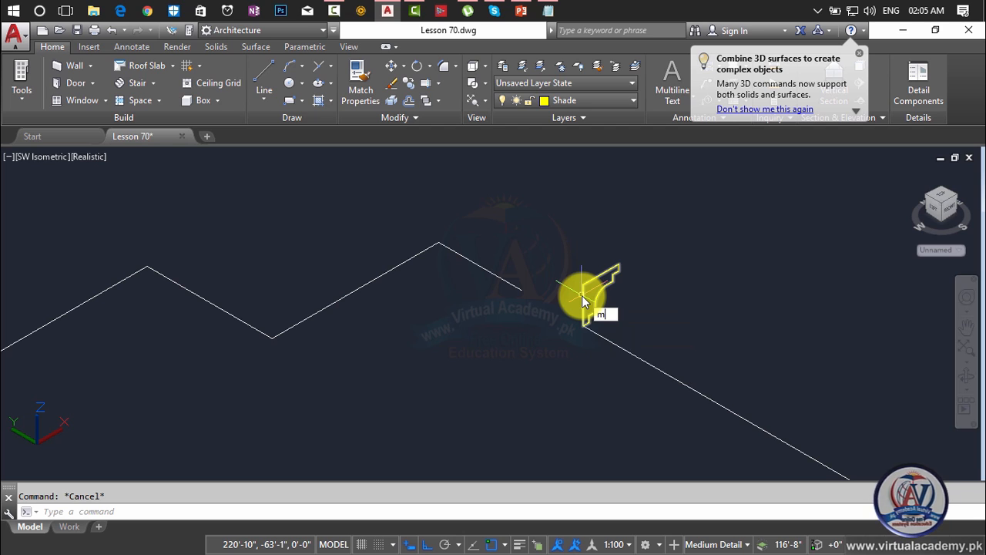
key("Return")
left_click(581, 295)
key("Return")
scroll(580, 322, "up", 3)
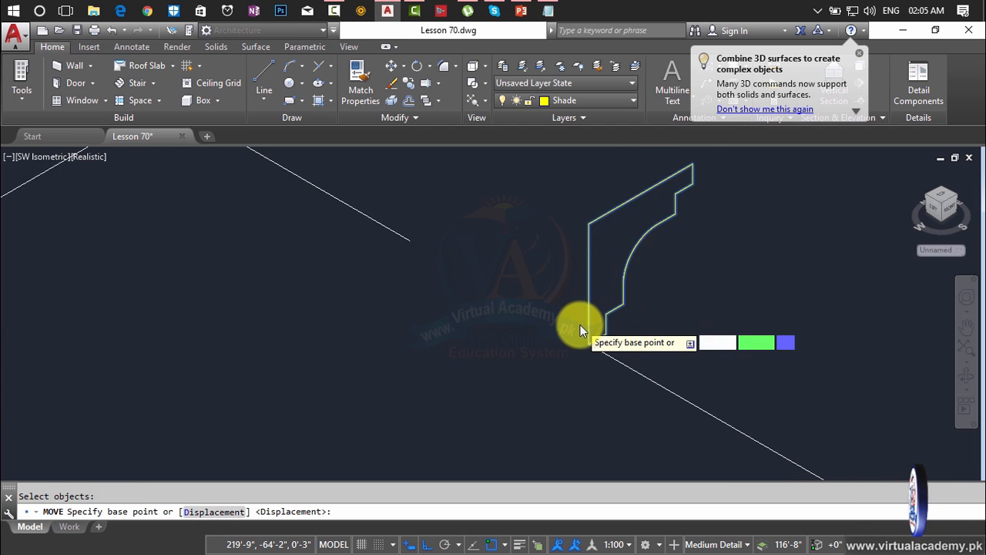
left_click(594, 359)
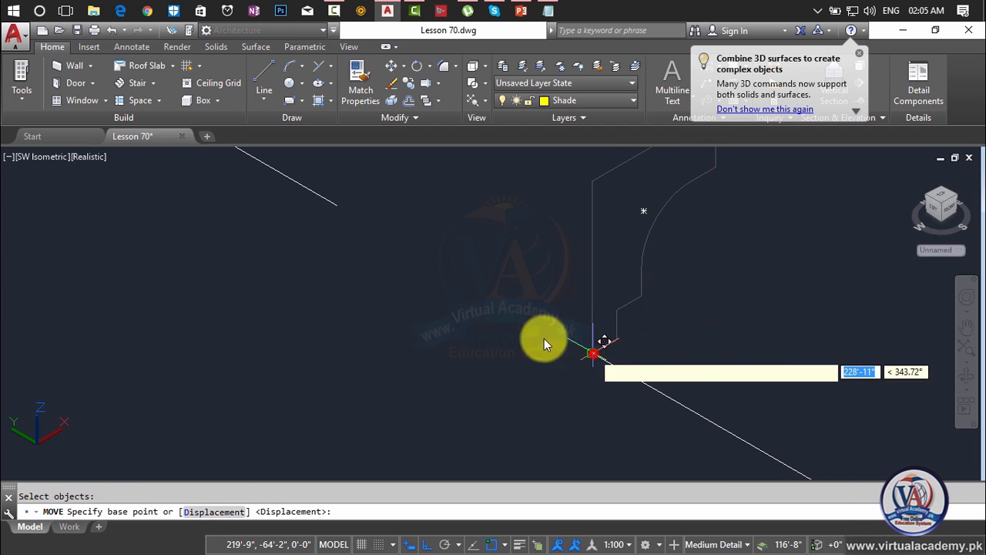
left_click(339, 209)
scroll(368, 242, "down", 3)
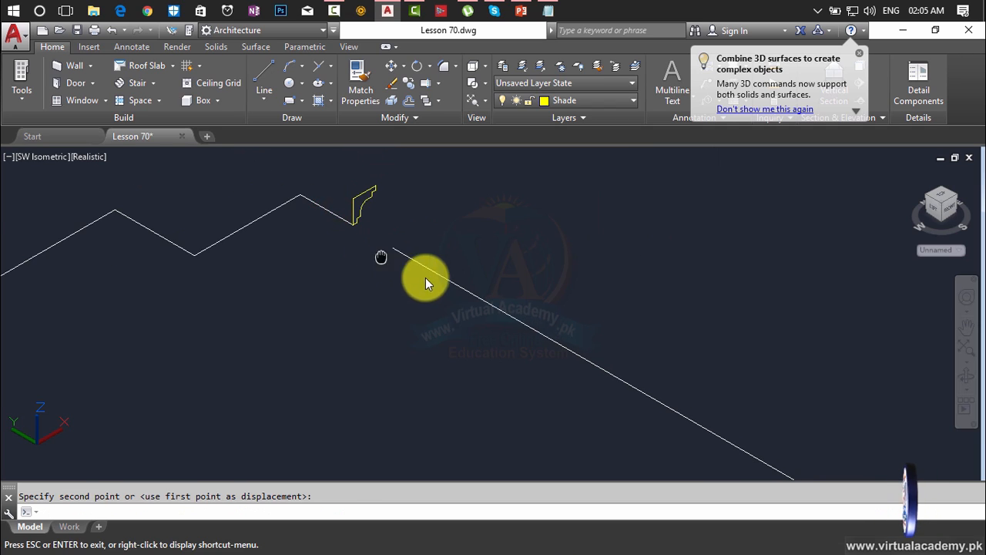
Extrude the relocated shade profile along the broken house outline with the Path option.
scroll(435, 266, "up", 2)
key("Escape")
type("ext")
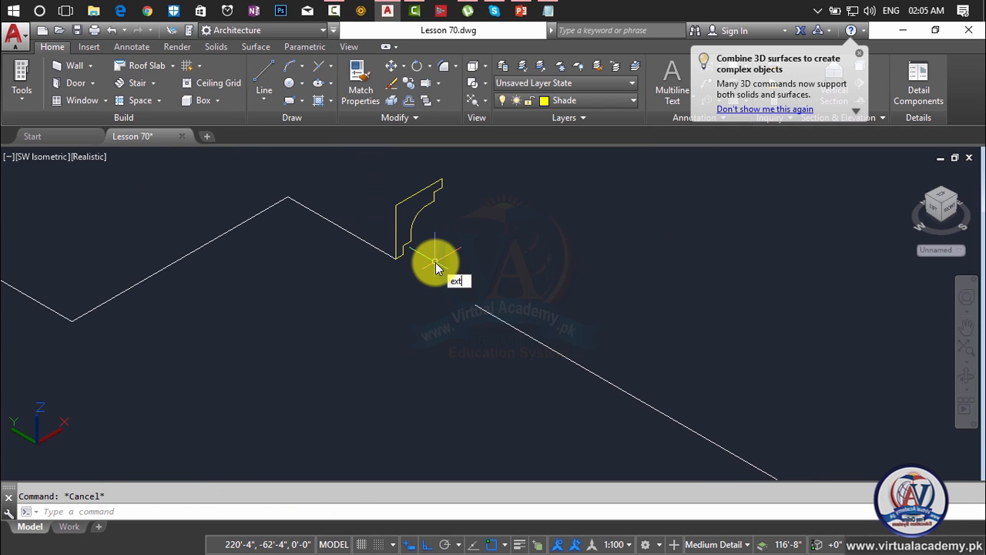
key("Return")
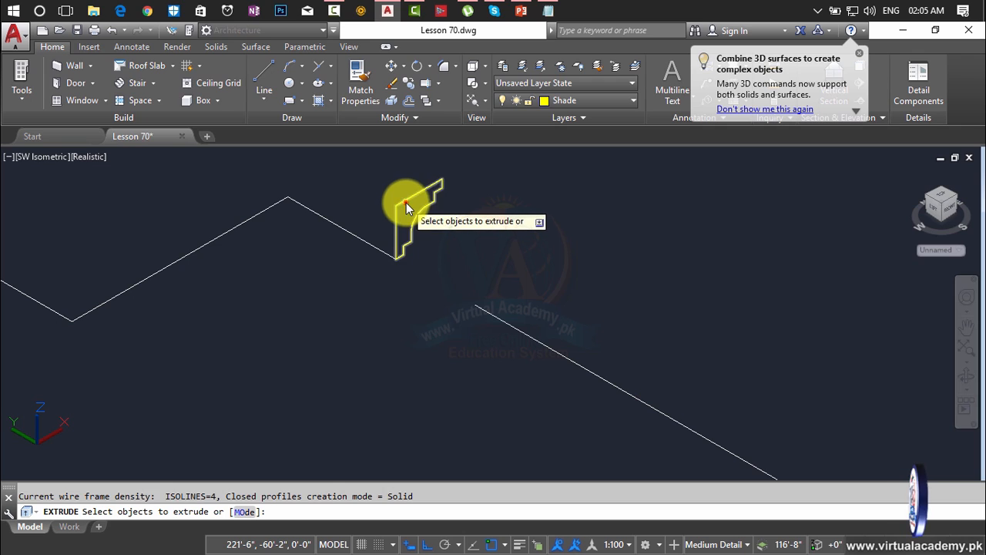
left_click(405, 202)
key("Return")
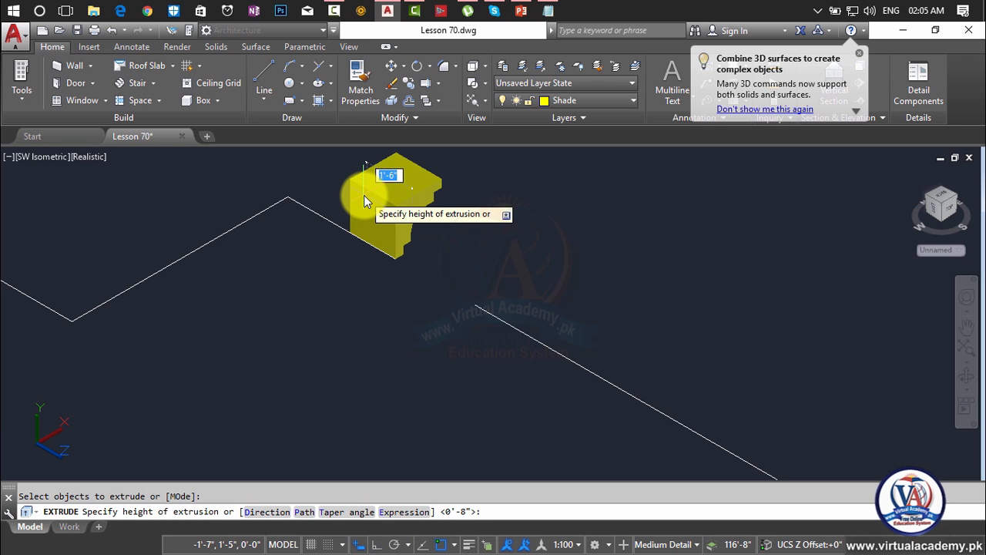
type("p")
key("Return")
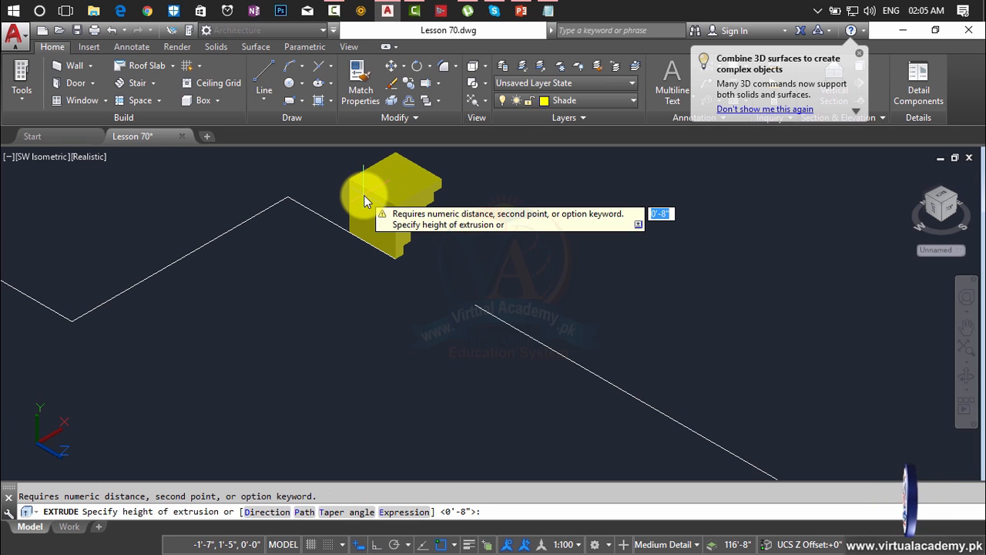
type("p")
key("Return")
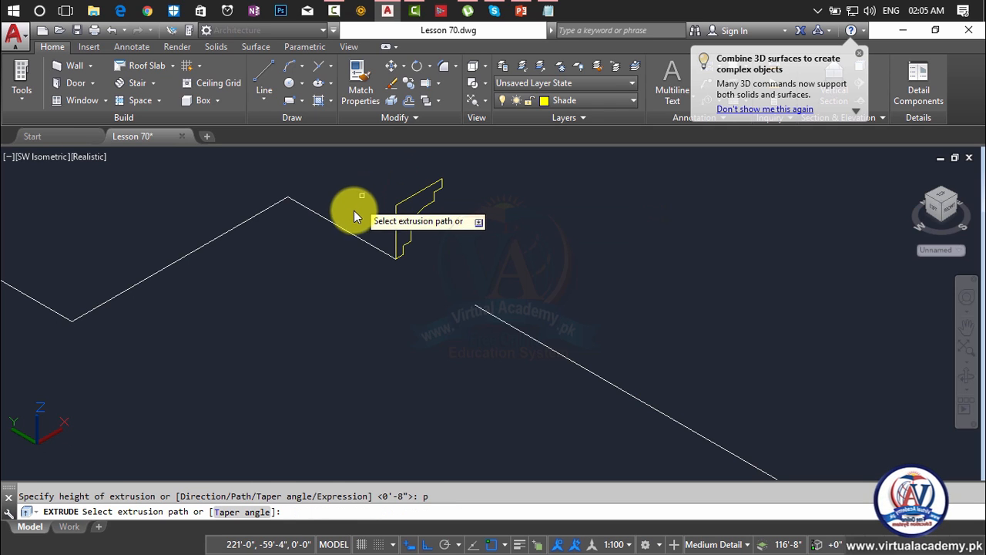
left_click(346, 229)
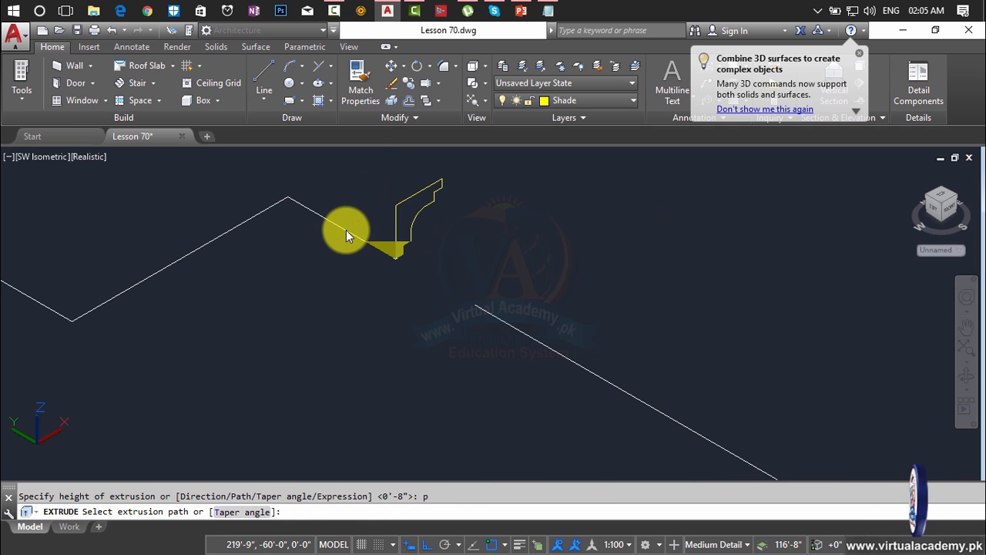
scroll(410, 285, "up", 2)
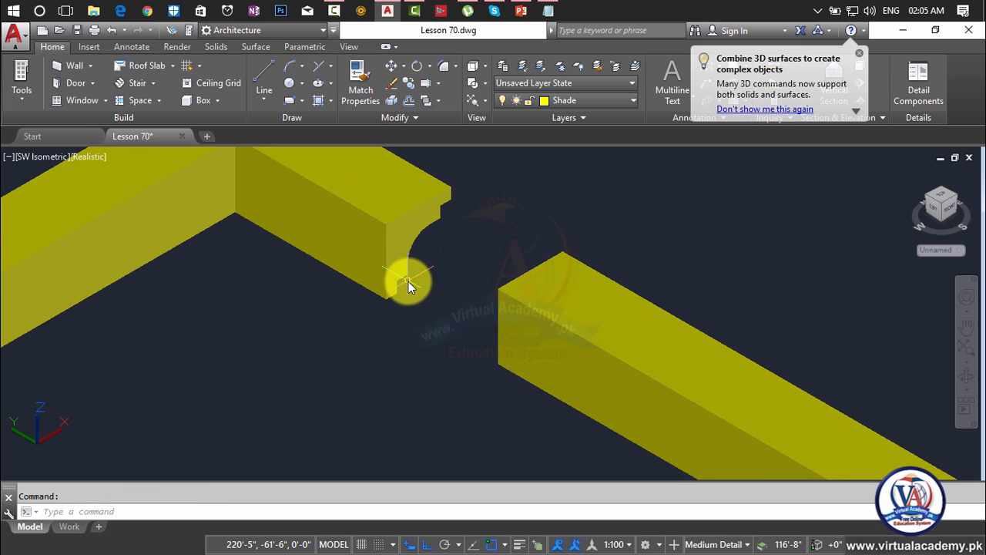
key("Escape")
Close the gap in the shade by extruding its profiled end face to the opposite end, with a taper angle of 0.
scroll(398, 247, "up", 1)
scroll(409, 236, "up", 1)
scroll(413, 245, "down", 2)
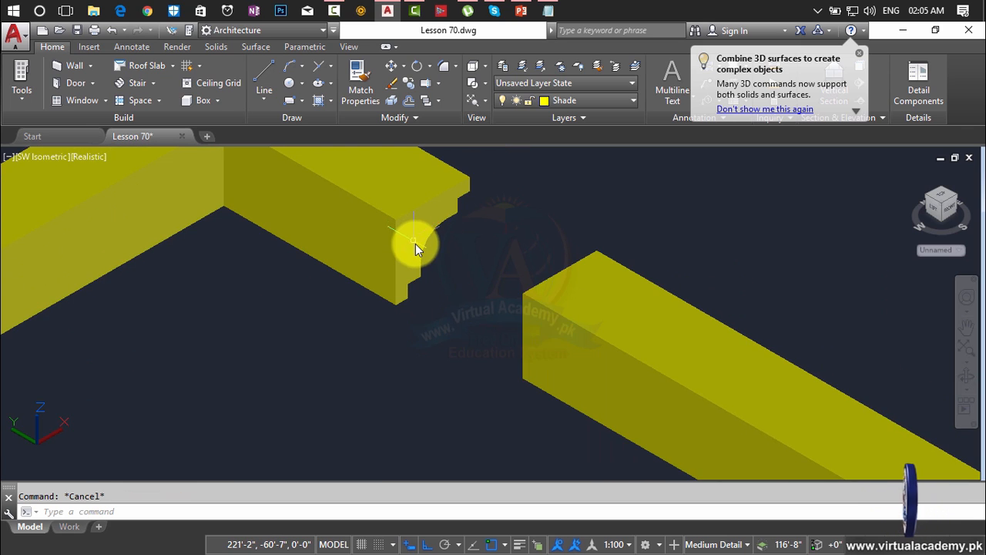
scroll(508, 220, "up", 1)
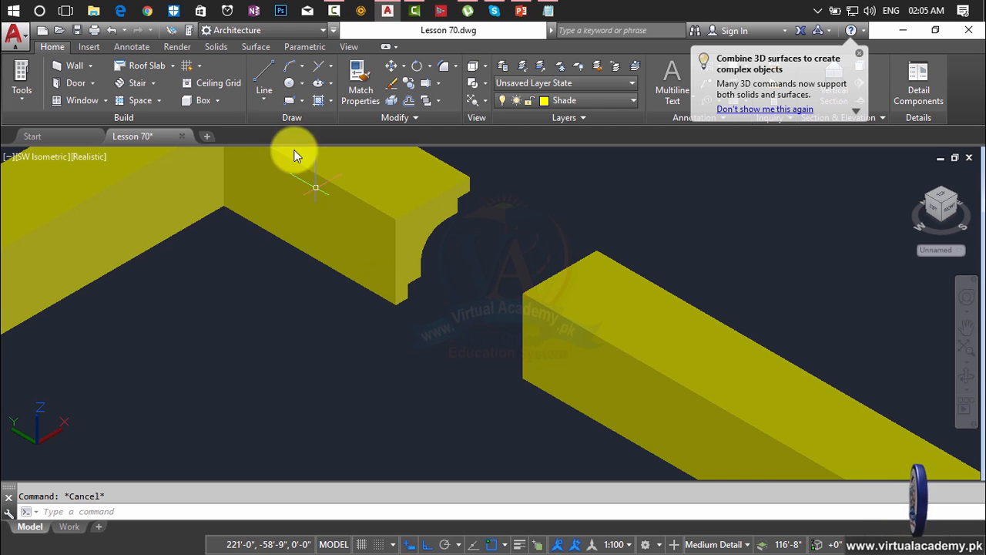
left_click(216, 47)
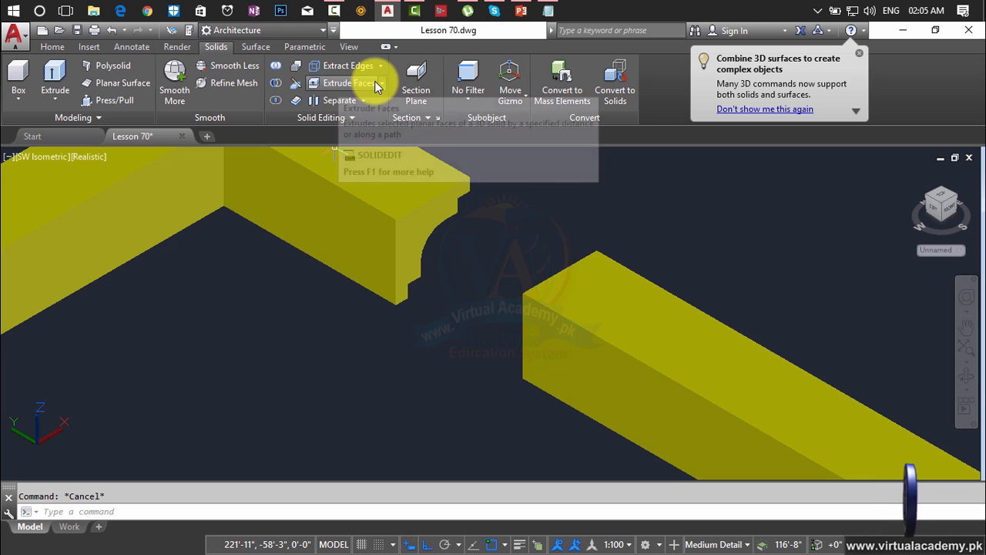
left_click(356, 81)
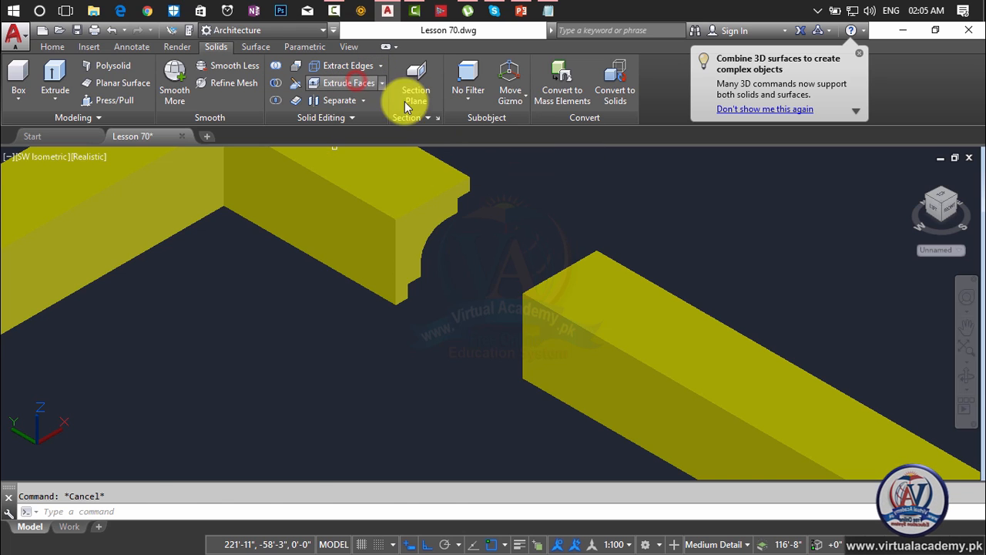
left_click(423, 225)
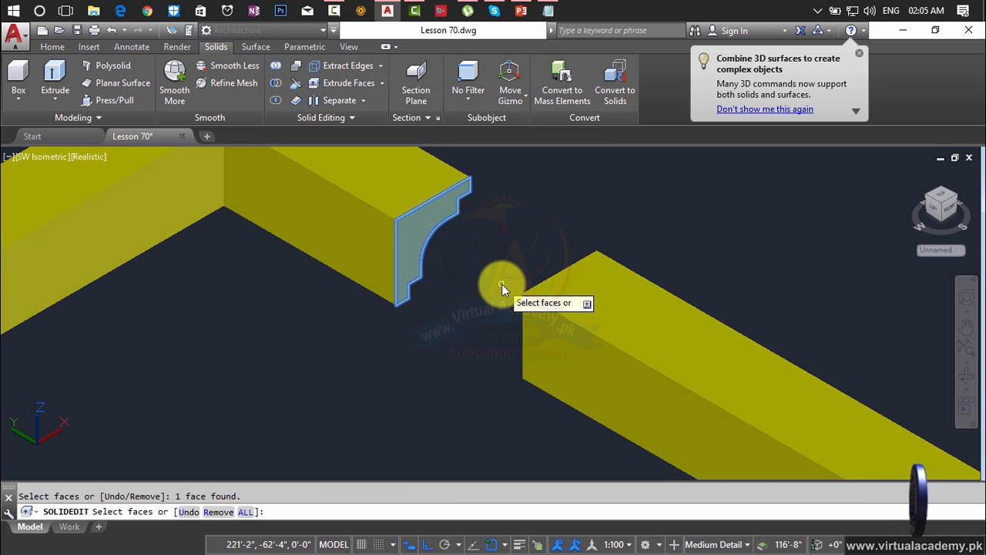
right_click(491, 241)
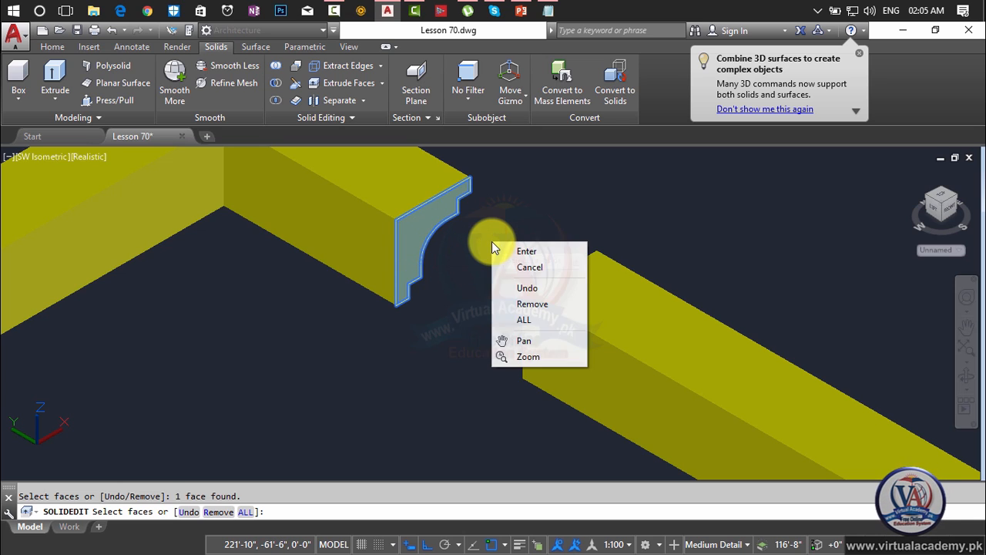
left_click(503, 249)
scroll(405, 229, "up", 3)
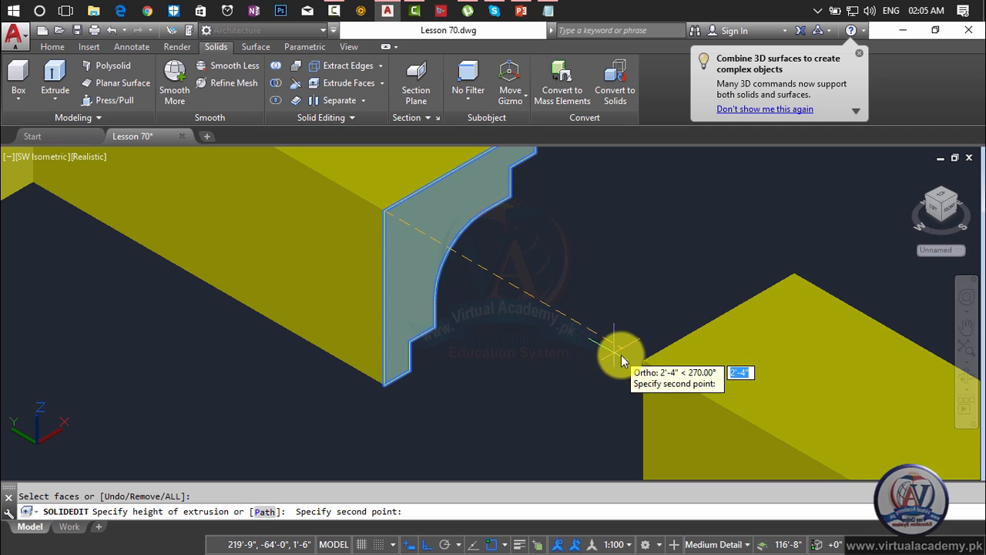
left_click(645, 363)
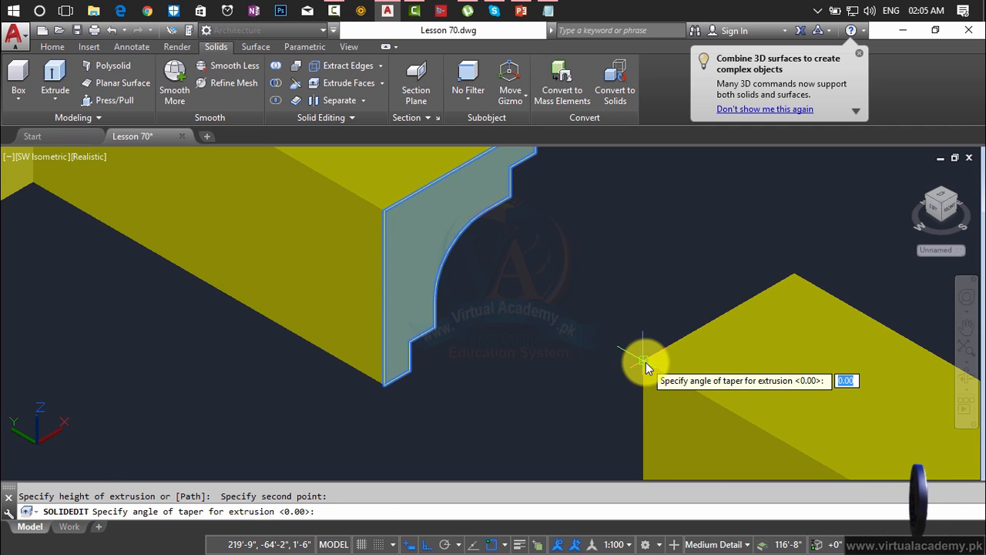
key("Return")
key("Return")
key("Return")
key("Return")
scroll(644, 355, "down", 5)
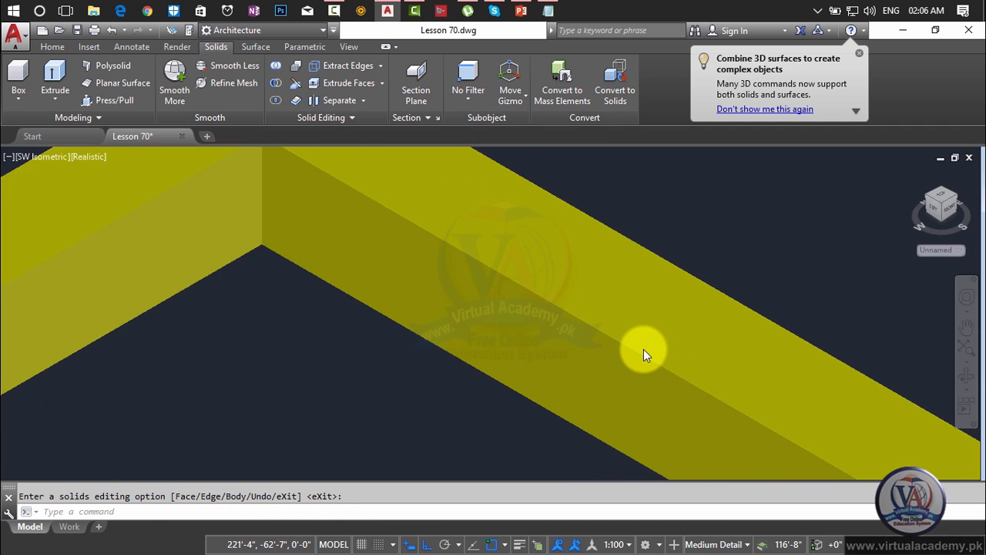
Examine the yellow shade around the whole outline, including its outer corners and the stretch where the gap was closed.
scroll(643, 349, "down", 6)
middle_click_drag(633, 332, 594, 233)
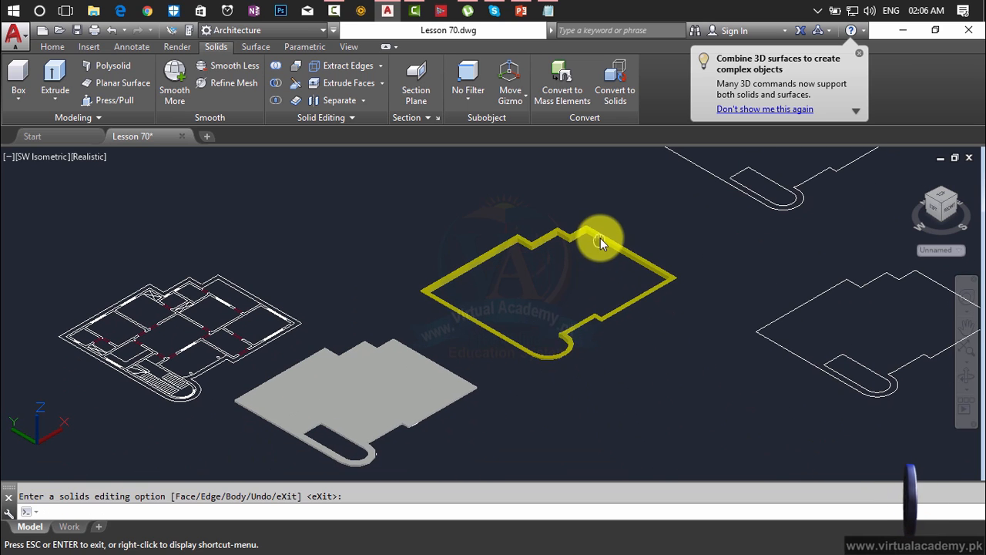
key("Return")
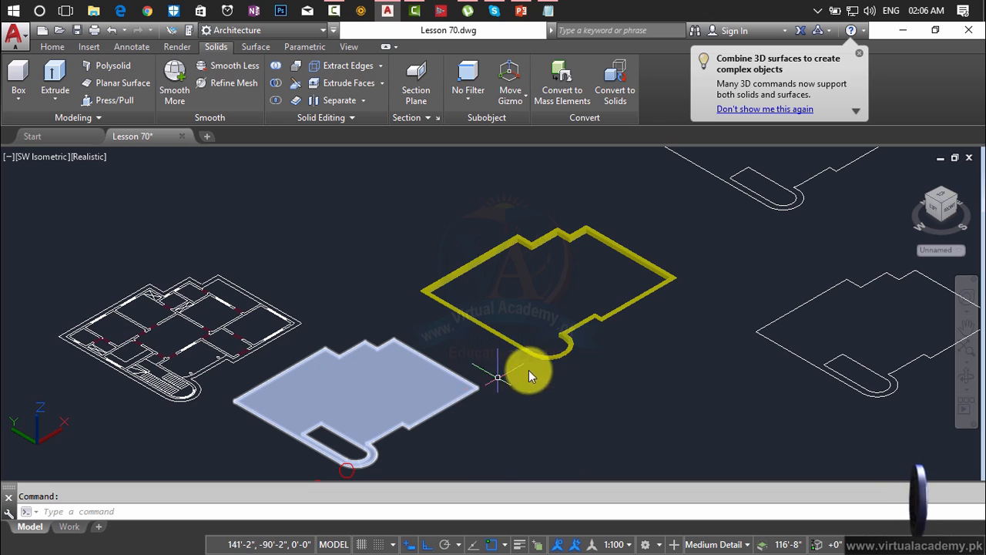
scroll(635, 298, "up", 8)
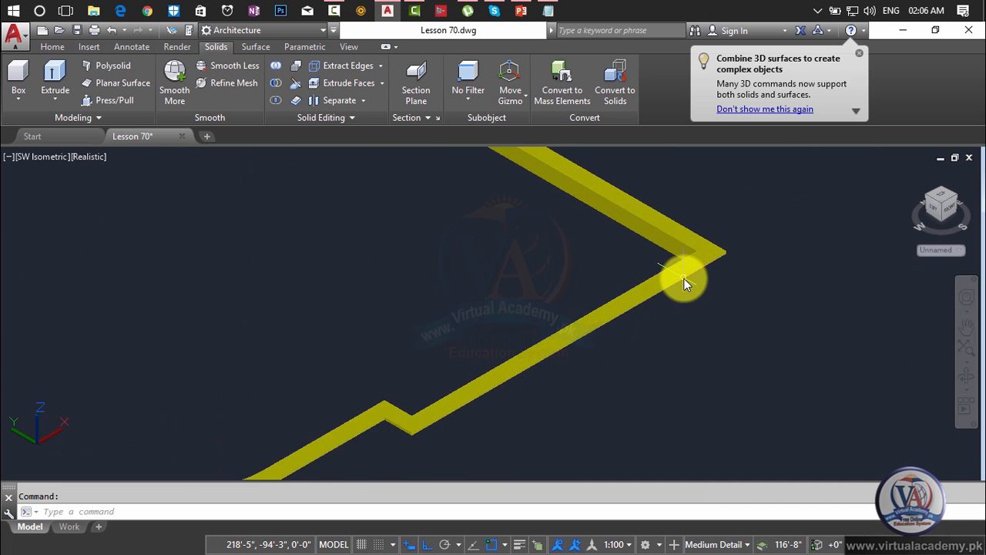
scroll(598, 365, "down", 8)
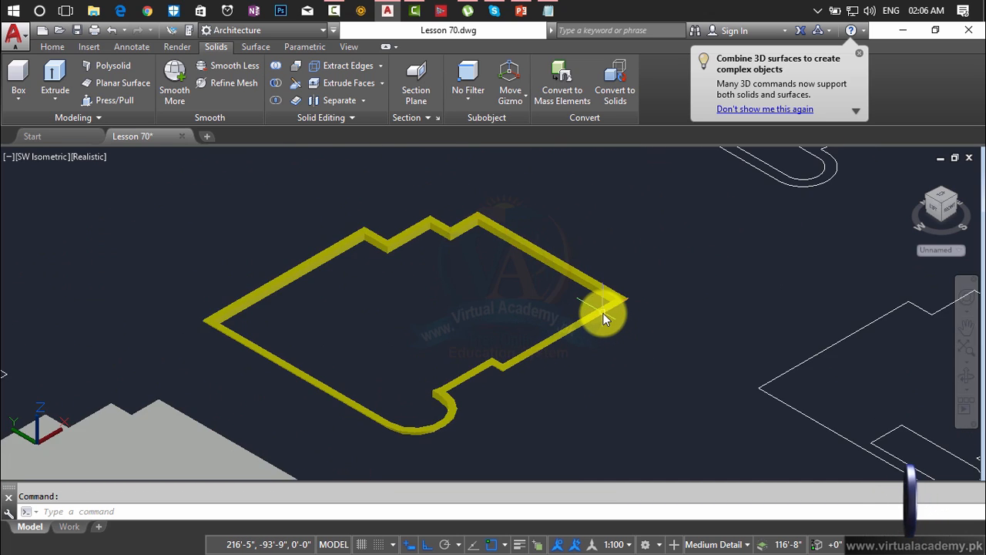
scroll(566, 271, "up", 10)
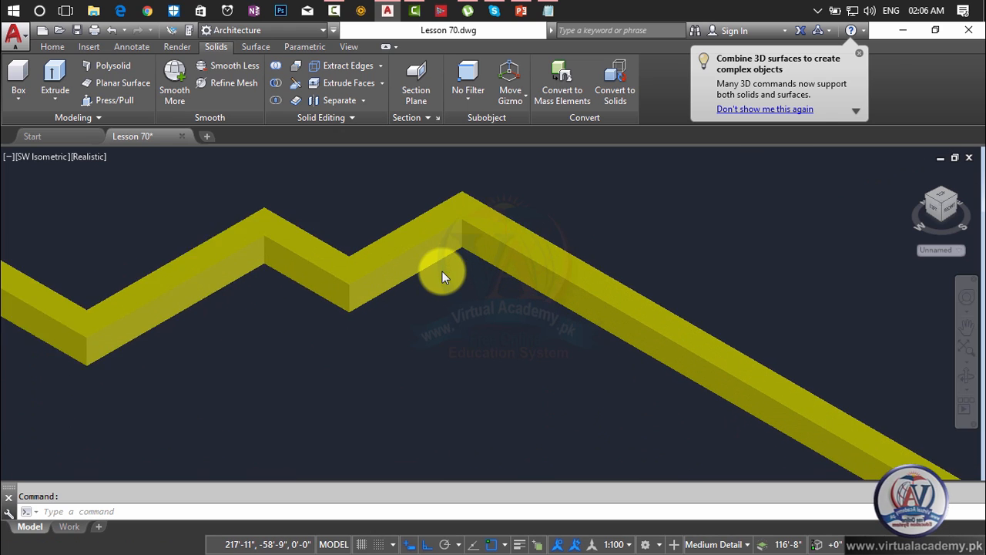
Move the yellow shade by its inner bottom back corner onto the matching corner of the grey roof slab, with Ortho off.
scroll(475, 318, "up", 3)
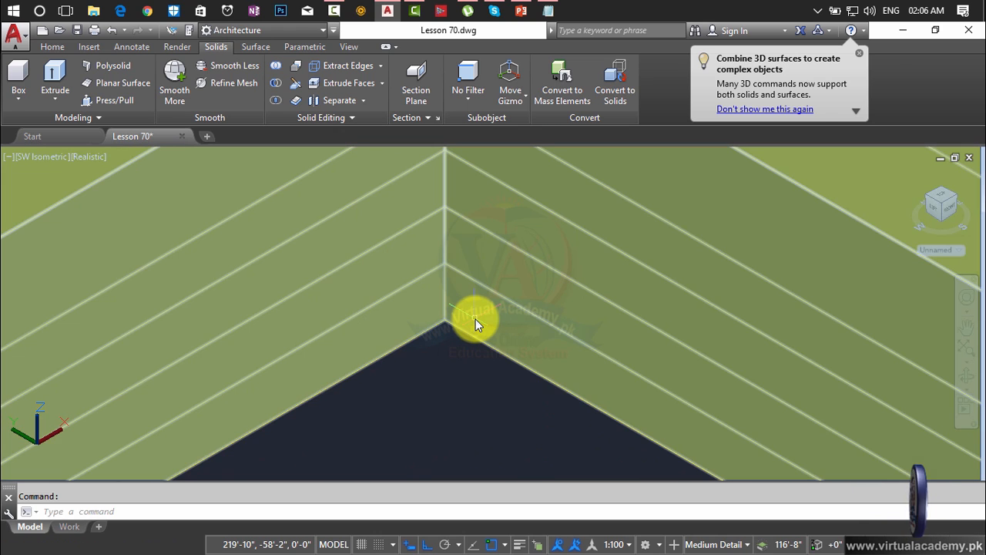
type("m")
key("Return")
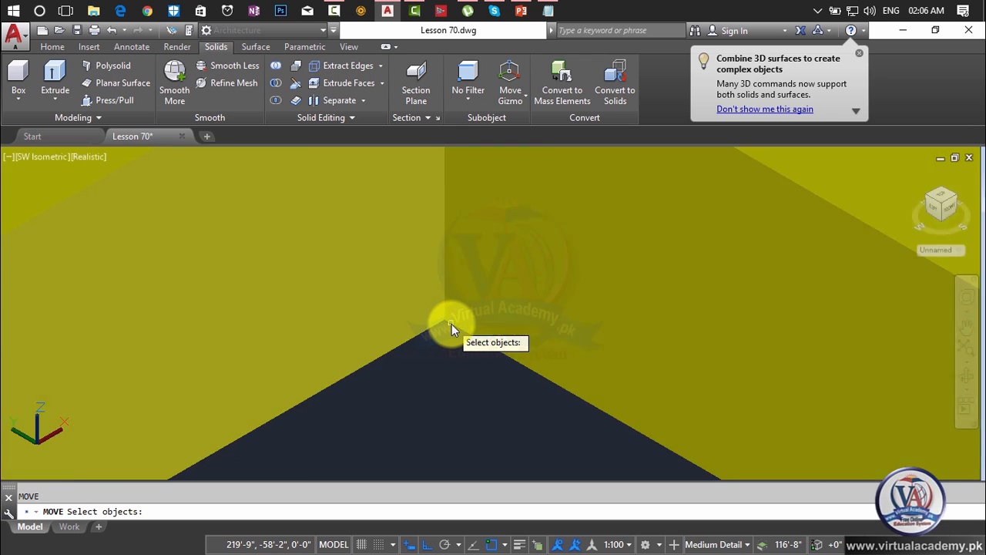
left_click(451, 324)
key("Return")
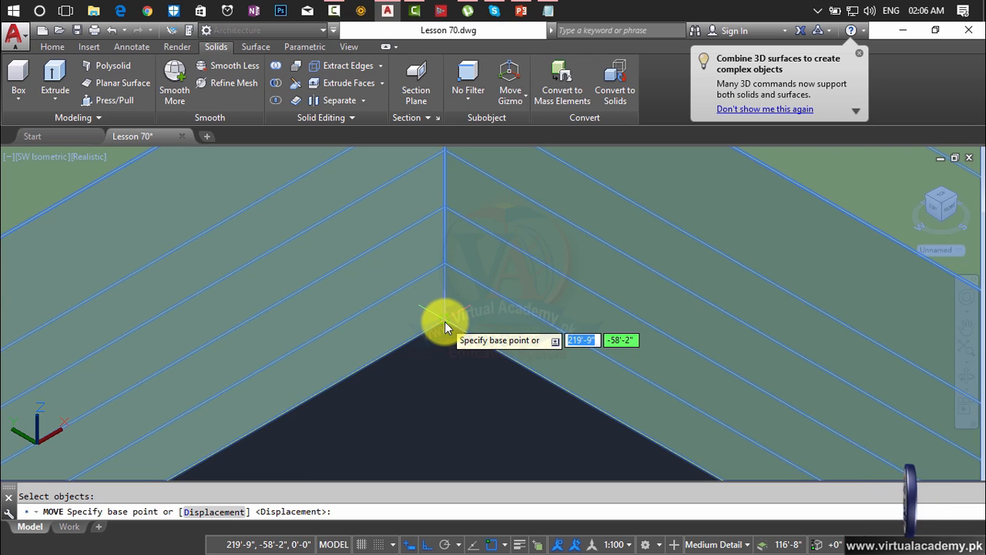
scroll(444, 321, "up", 1)
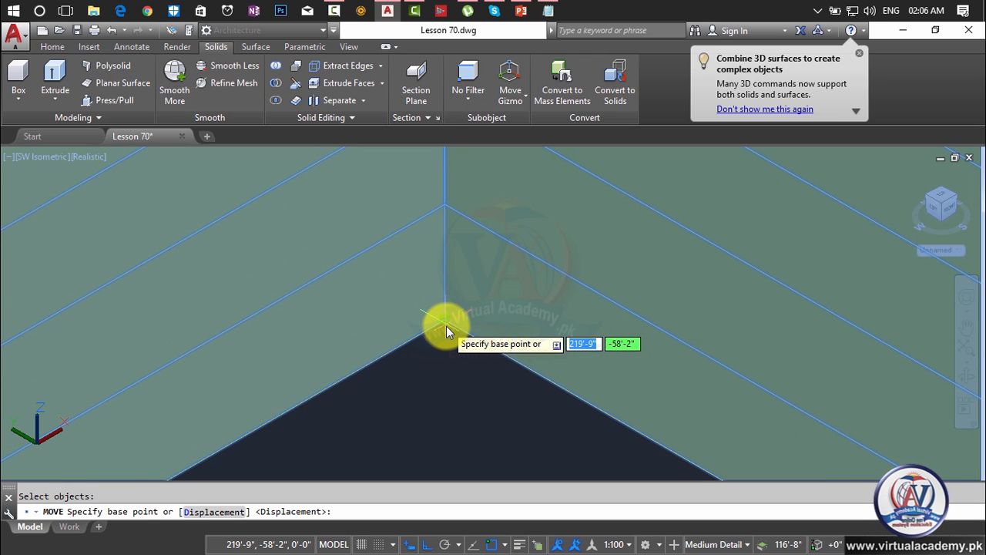
left_click(444, 320)
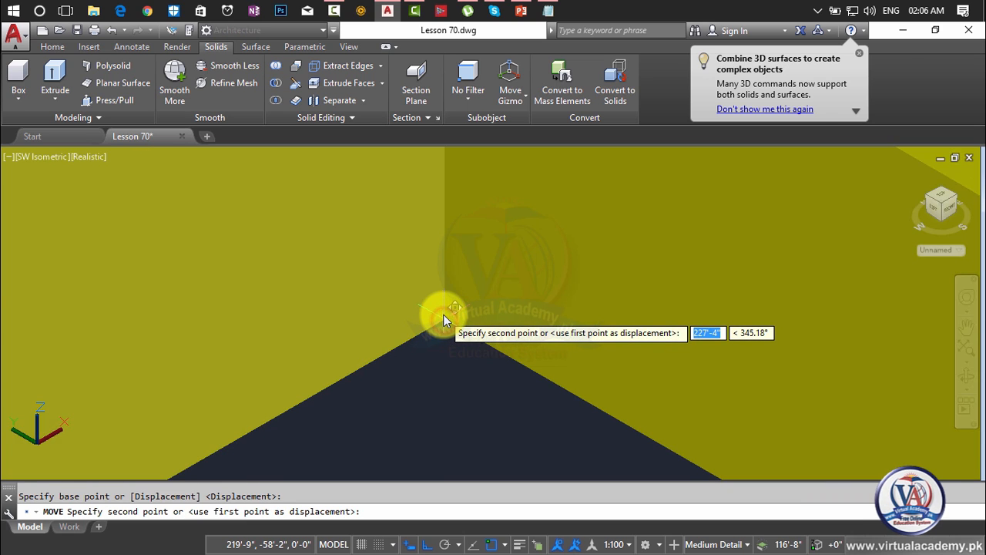
scroll(443, 319, "down", 5)
scroll(441, 316, "down", 5)
middle_click_drag(441, 316, 612, 275)
scroll(428, 382, "up", 8)
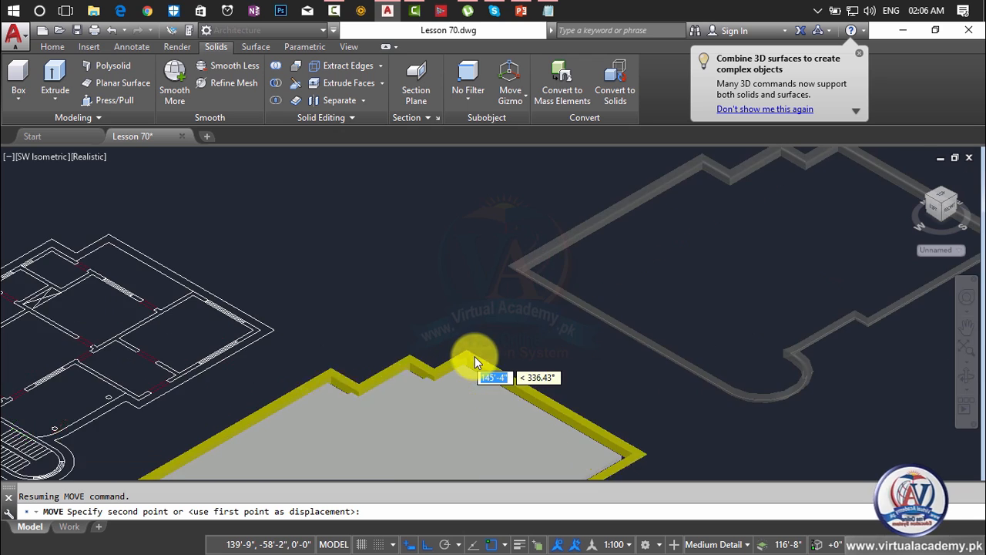
scroll(465, 356, "up", 5)
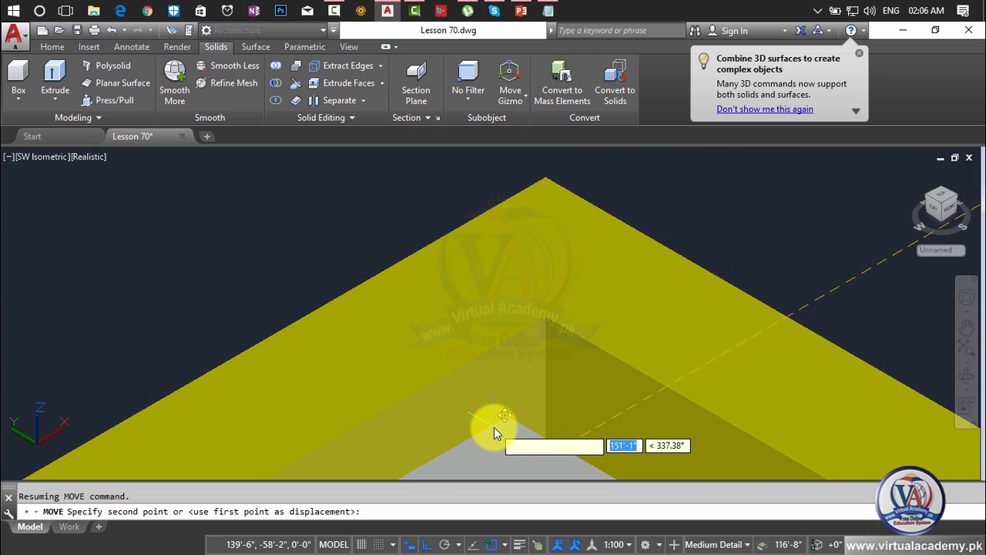
key("F8")
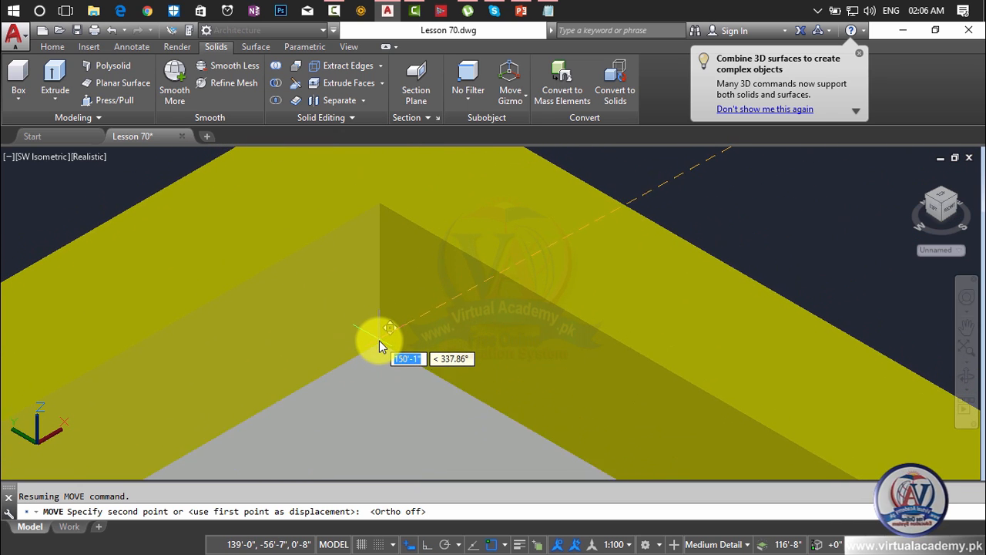
left_click(379, 341)
scroll(424, 411, "down", 8)
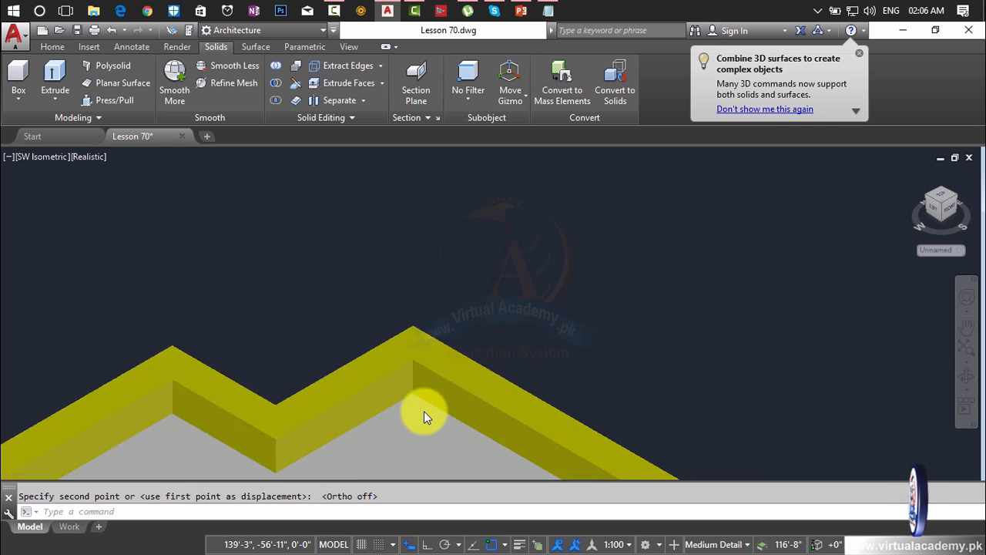
Examine how the yellow shade sits around the roof slab, including the edges near the stair opening and rounded end.
middle_click_drag(424, 410, 751, 164)
scroll(462, 369, "down", 6)
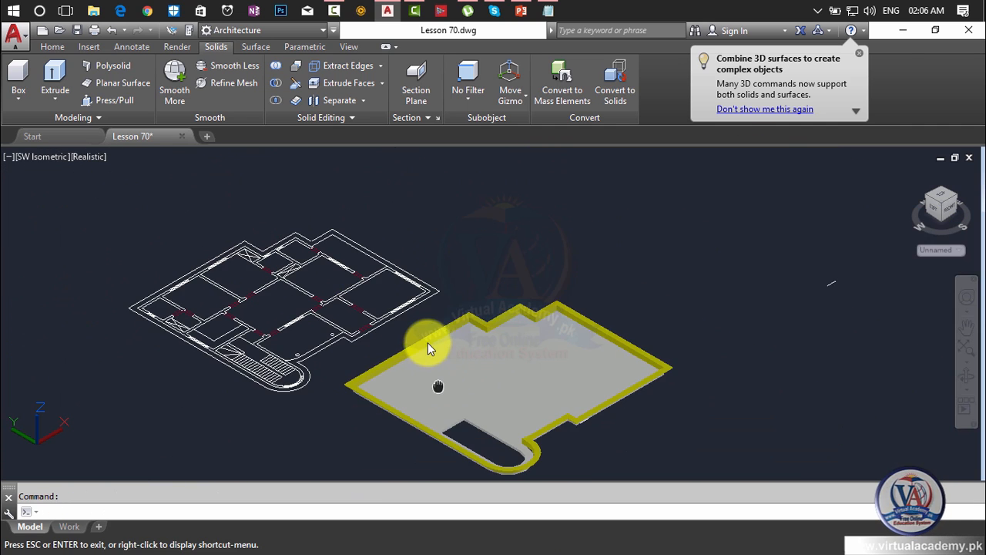
scroll(437, 373, "up", 4)
scroll(437, 373, "up", 3)
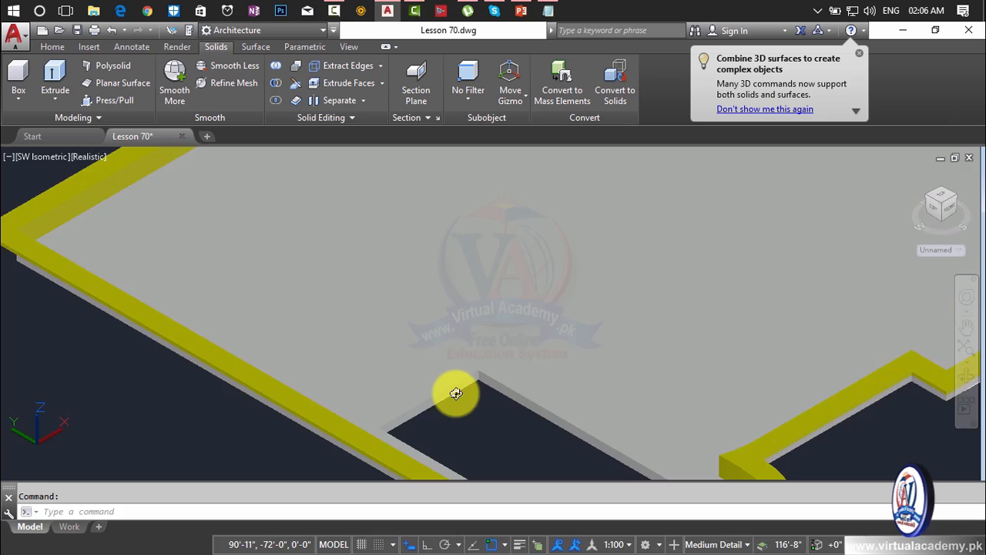
mouse_move(452, 392)
middle_mouse_down("shift")
mouse_move(357, 342)
mouse_move(392, 367)
mouse_move(453, 371)
mouse_move(473, 356)
mouse_move(485, 324)
mouse_move(454, 377)
middle_mouse_up("shift")
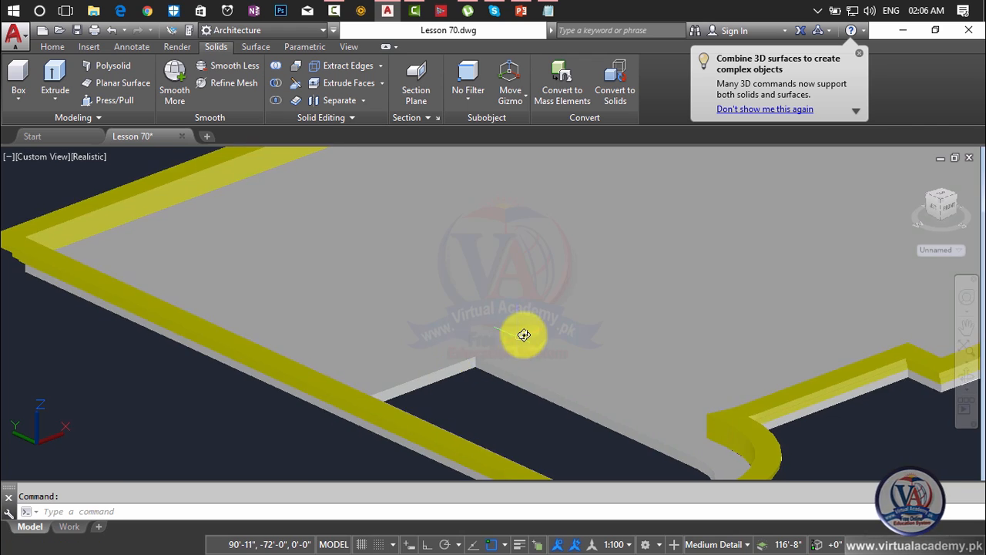
scroll(523, 335, "down", 8)
middle_click_drag(524, 334, 460, 362)
scroll(460, 354, "up", 6)
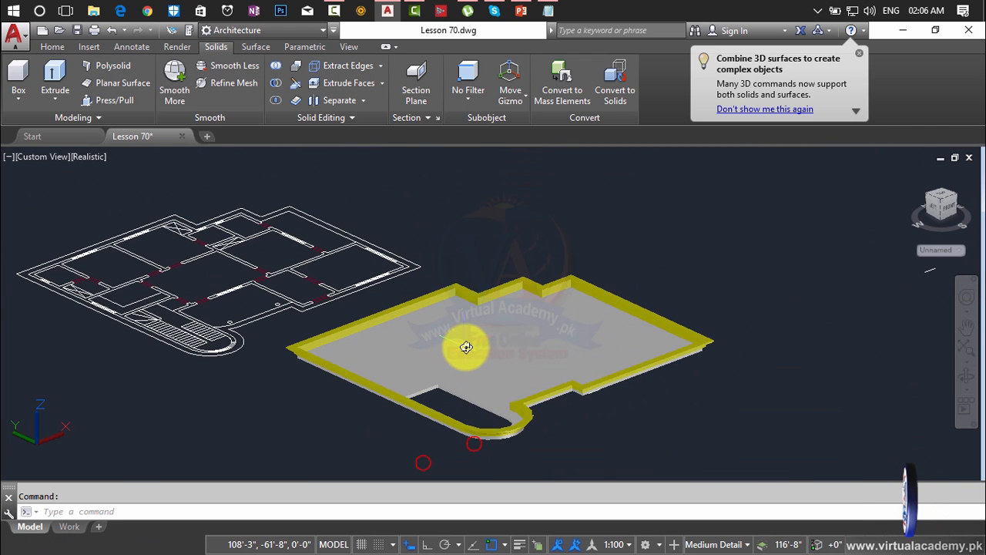
scroll(620, 316, "down", 5)
middle_click_drag(619, 315, 447, 341)
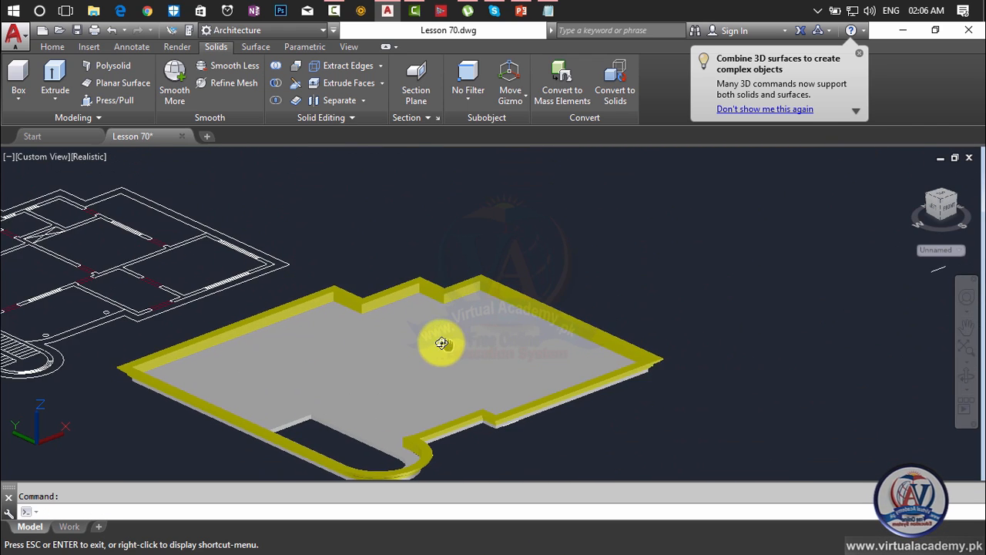
Move the roof slab and shade together, using the slab's bottom corner as base point, toward the matching corner of the floor plan.
scroll(649, 363, "up", 6)
scroll(626, 385, "up", 4)
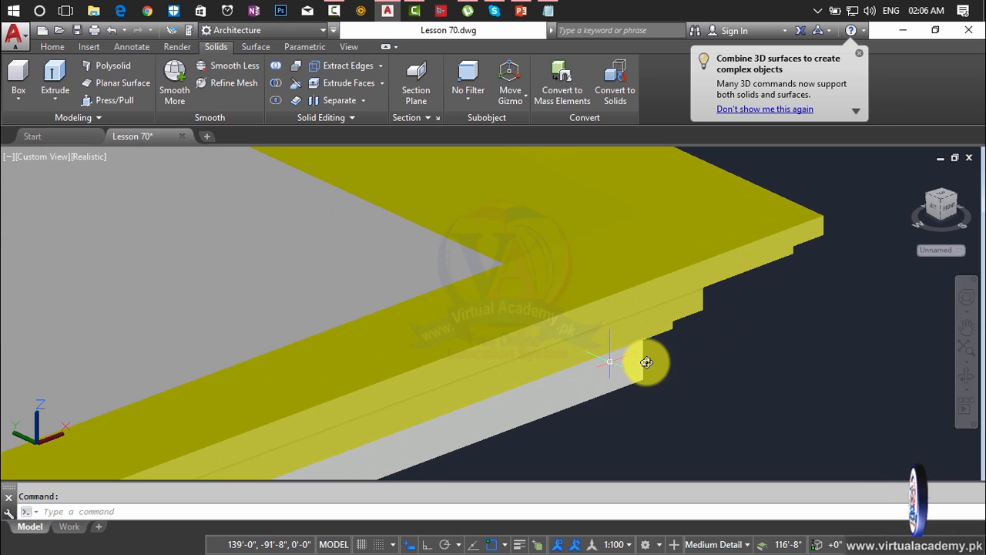
key("Return")
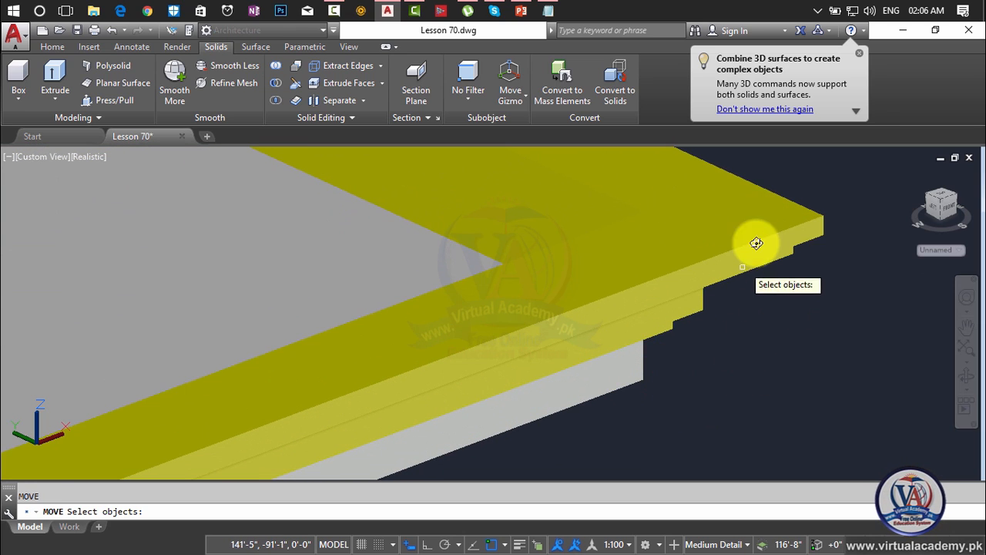
left_click(796, 184)
left_click(608, 417)
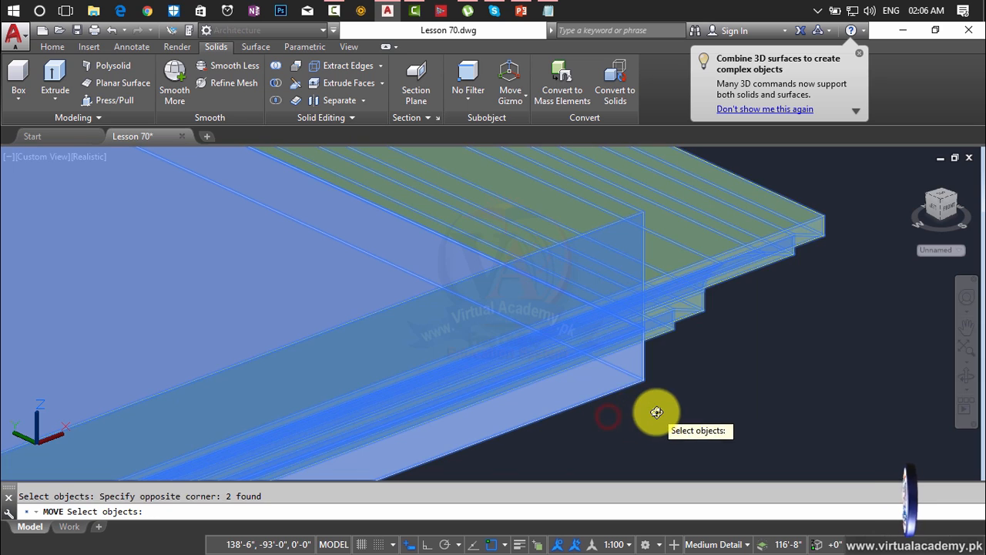
key("Return")
scroll(640, 389, "up", 4)
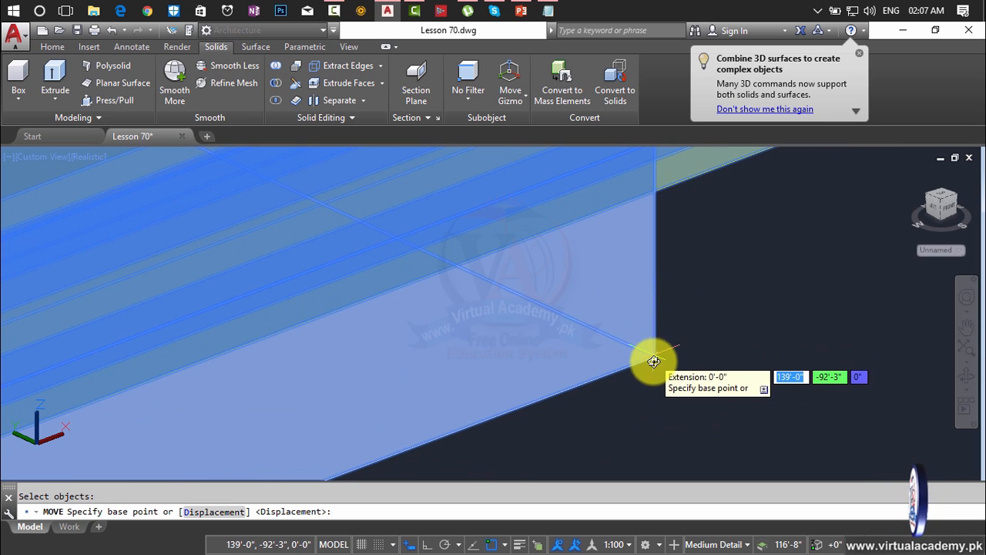
left_click(656, 355)
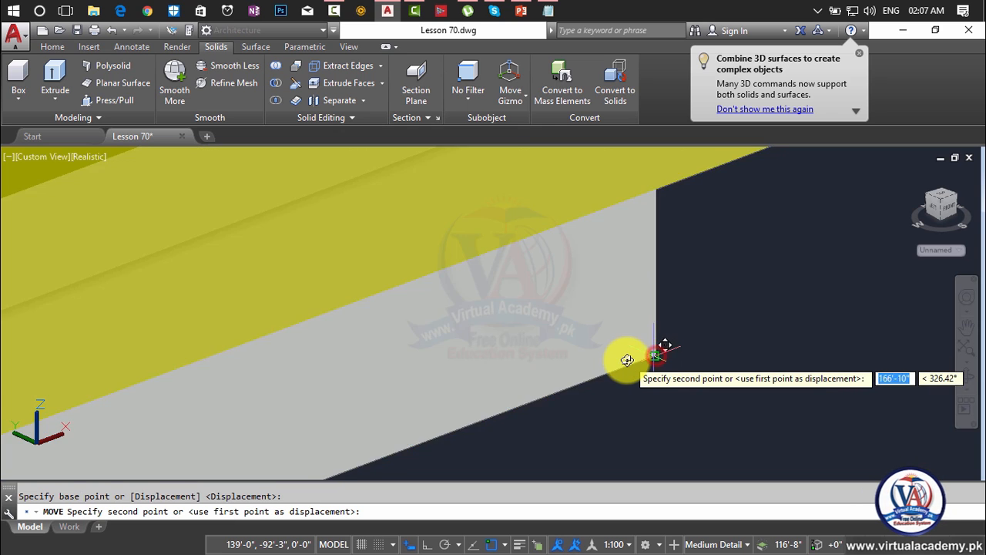
scroll(627, 359, "down", 6)
scroll(622, 362, "down", 2)
middle_click_drag(623, 362, 708, 410)
scroll(671, 403, "down", 1)
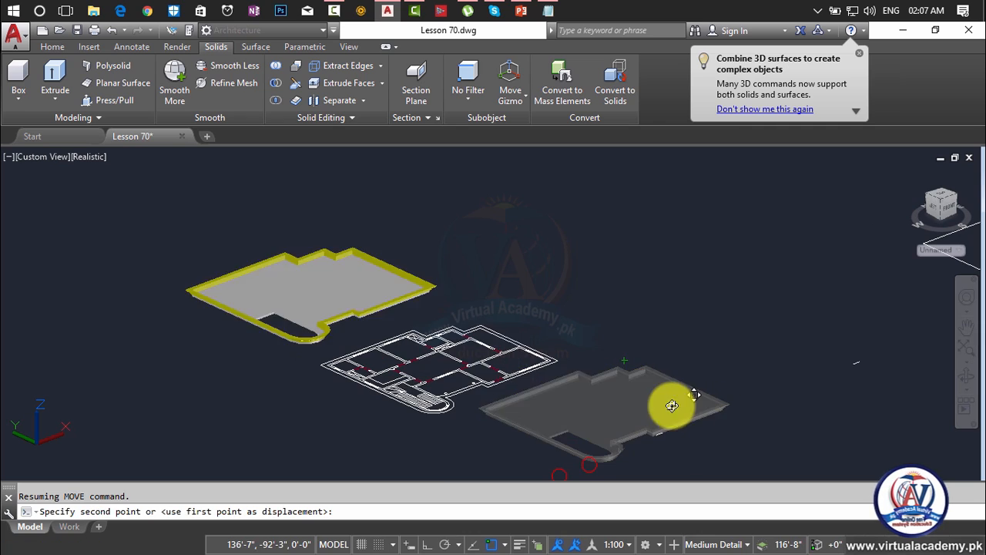
scroll(594, 374, "up", 7)
scroll(537, 362, "up", 8)
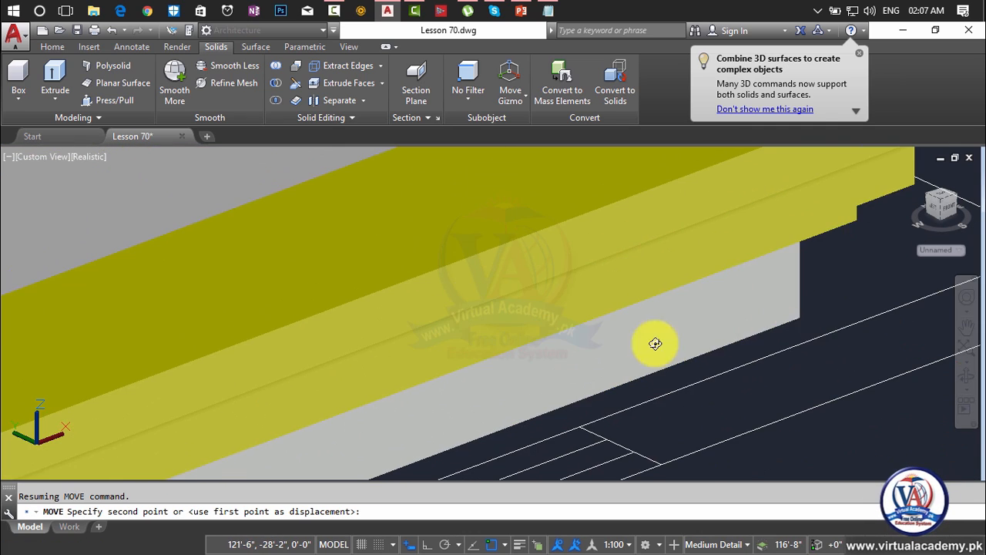
middle_click_drag(655, 344, 271, 375)
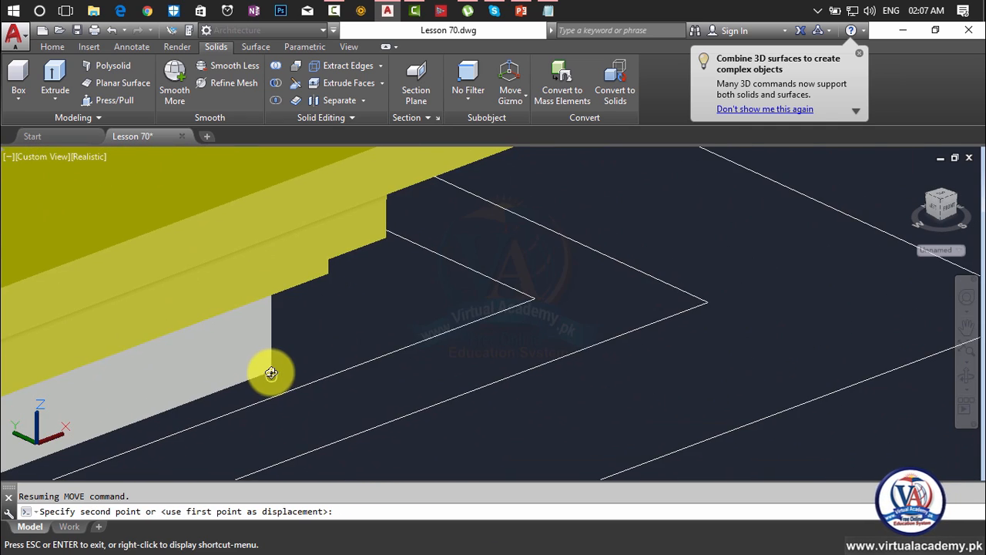
Place the roof slab and shade being moved on the matching outer corner of the floor plan outline.
scroll(462, 362, "down", 4)
middle_click_drag(501, 358, 374, 377)
scroll(504, 360, "up", 5)
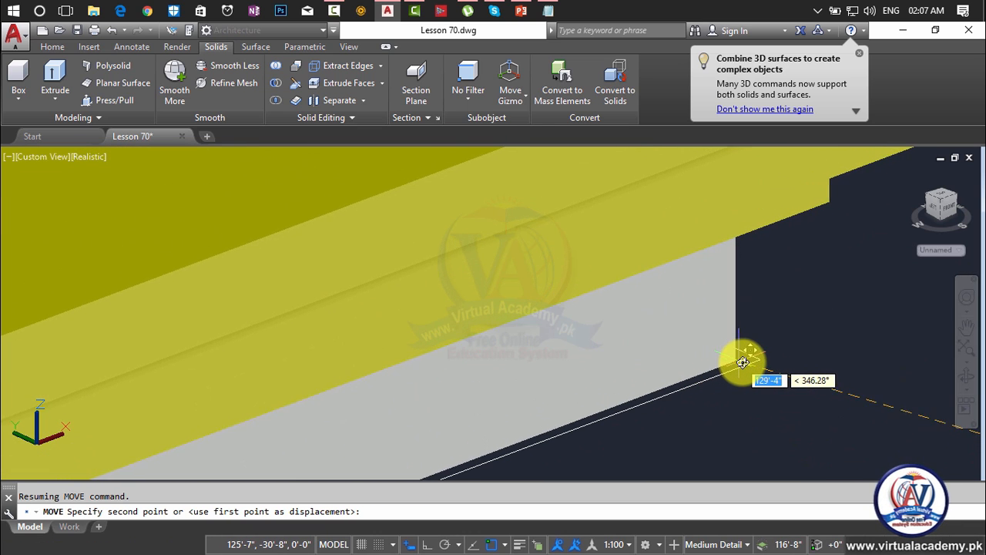
scroll(759, 362, "up", 4)
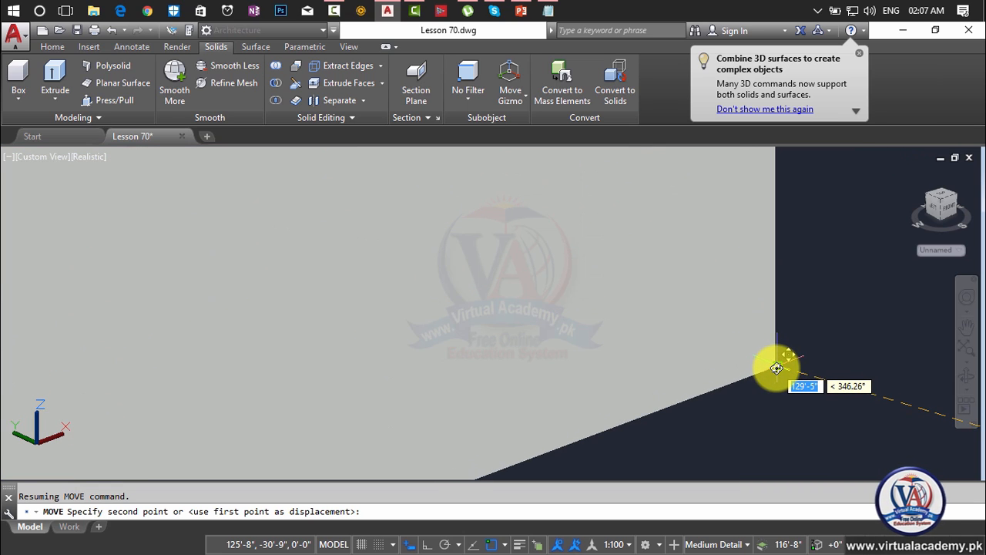
left_click(790, 350)
scroll(793, 348, "down", 5)
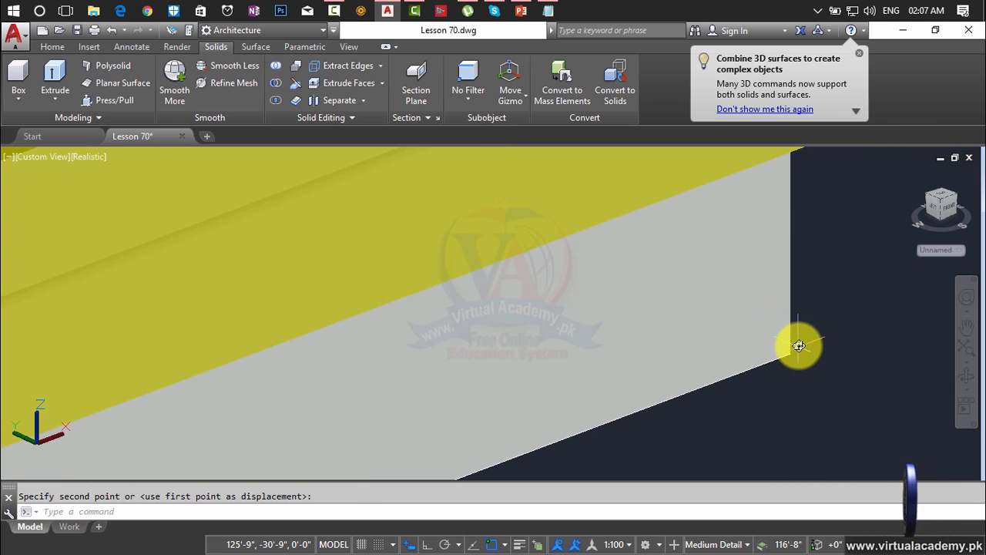
scroll(796, 348, "down", 4)
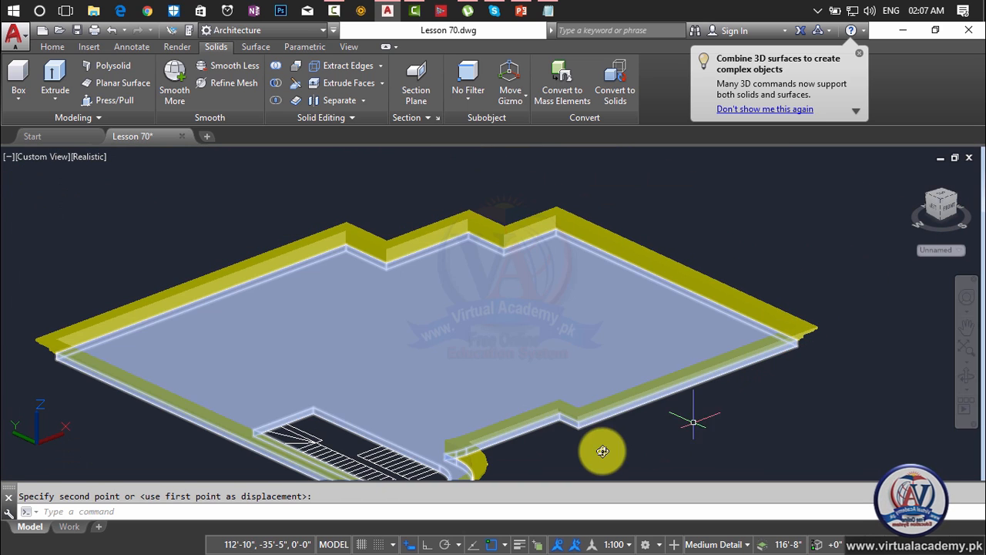
Move the roof slab and shade straight up by 10 feet, using the slab's lower corner as base point.
scroll(785, 356, "up", 8)
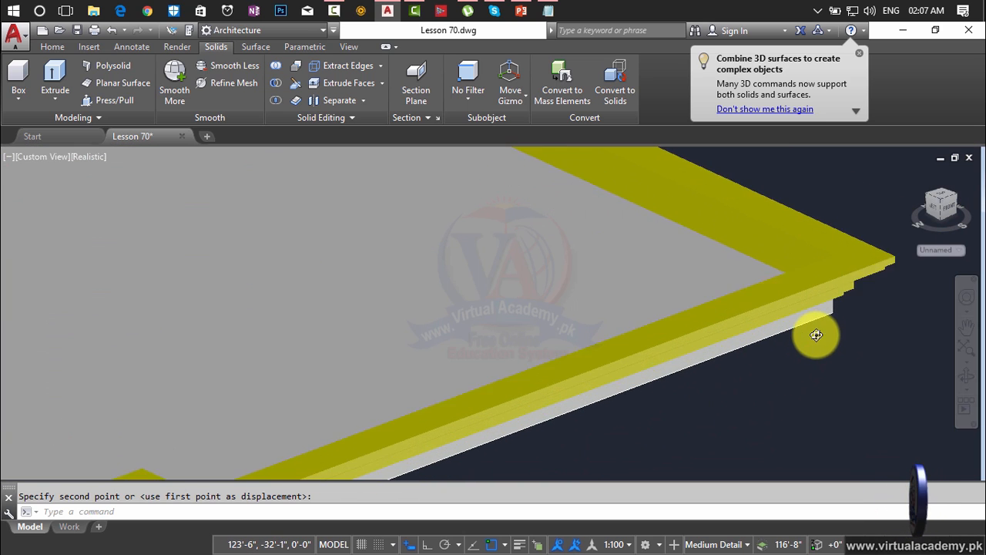
middle_click_drag(809, 331, 586, 455)
middle_click_drag(592, 420, 622, 408, "shift")
scroll(623, 407, "up", 2)
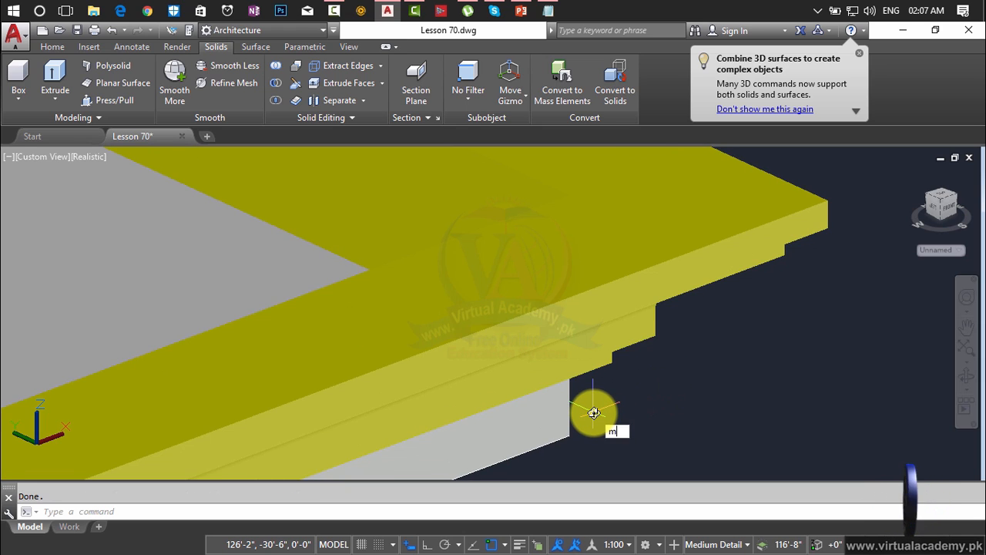
key("Return")
left_click(563, 409)
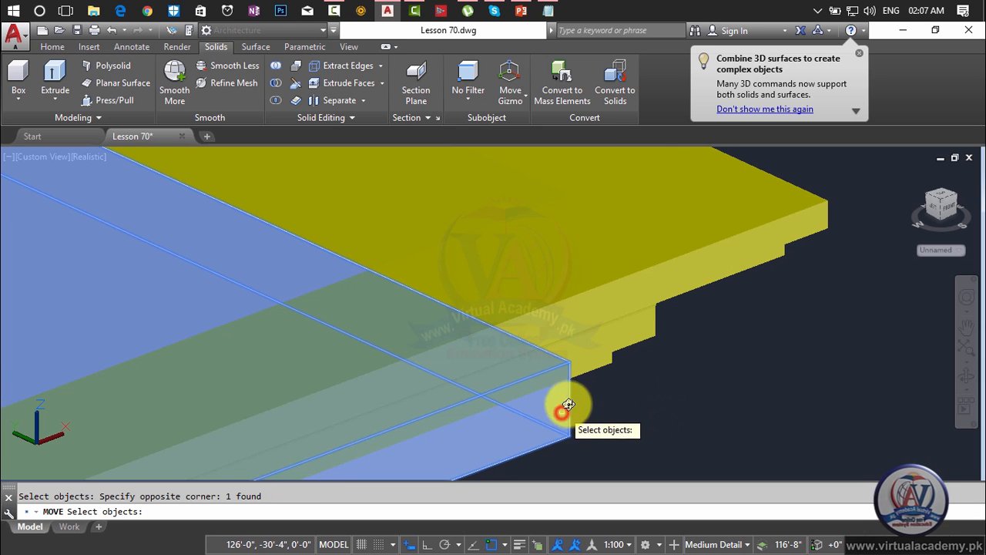
left_click(587, 370)
key("Return")
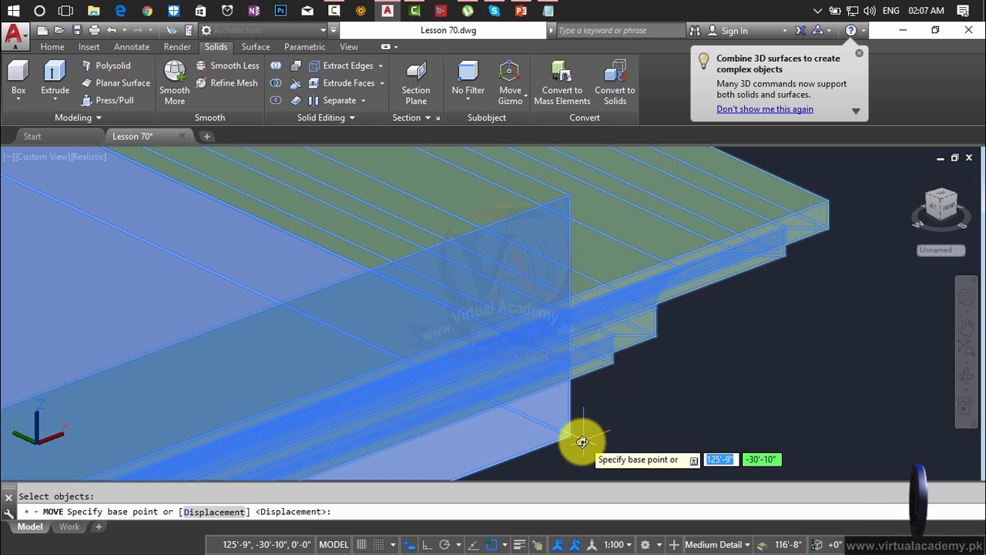
left_click(573, 438)
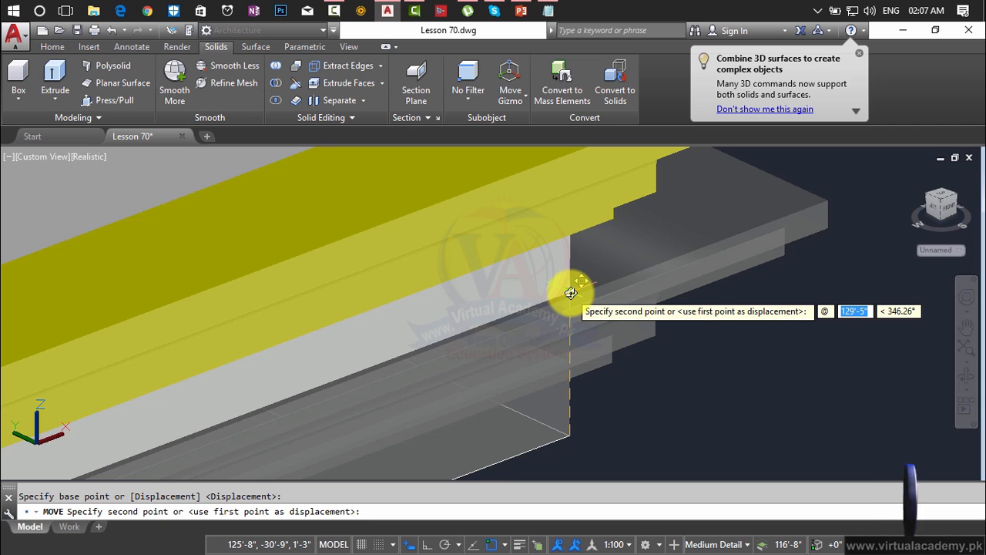
key("Tab")
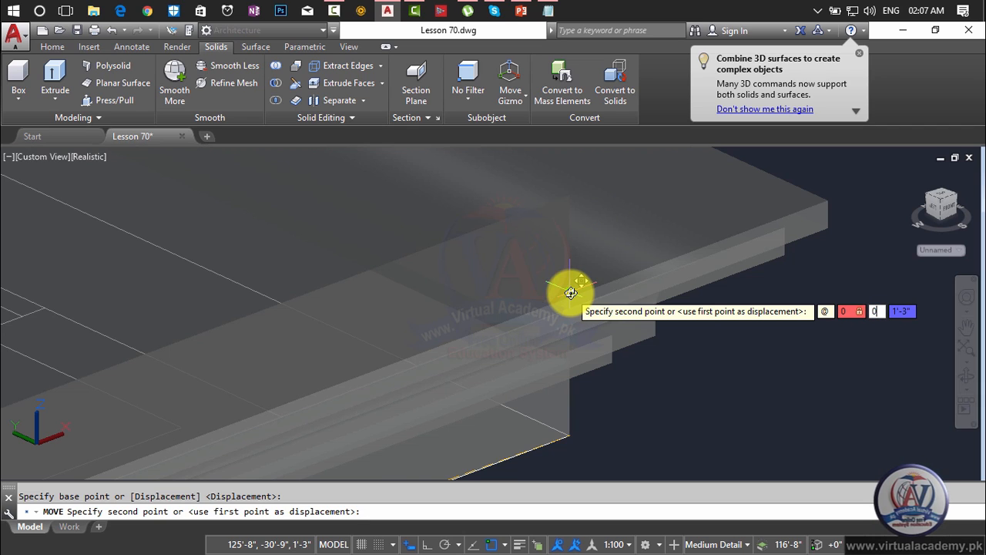
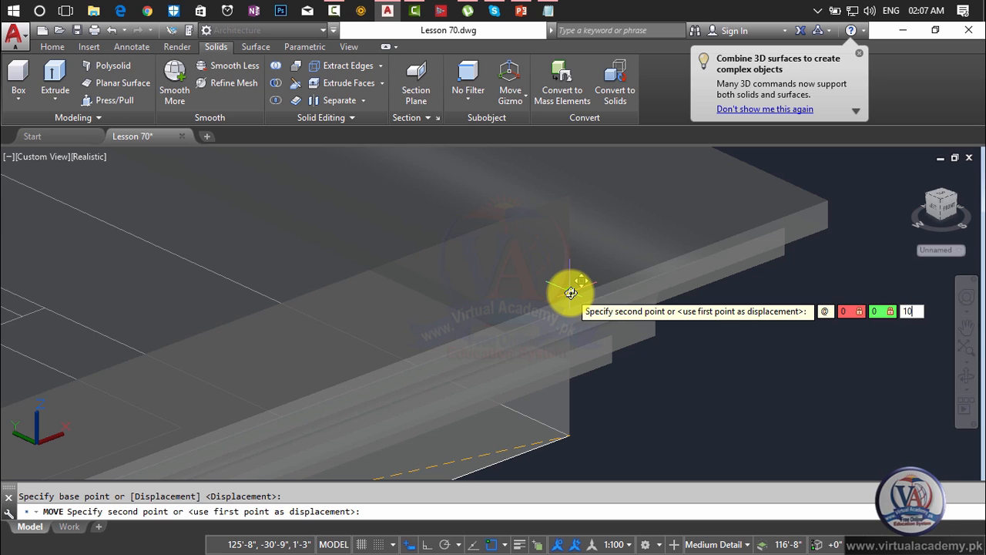
key("Return")
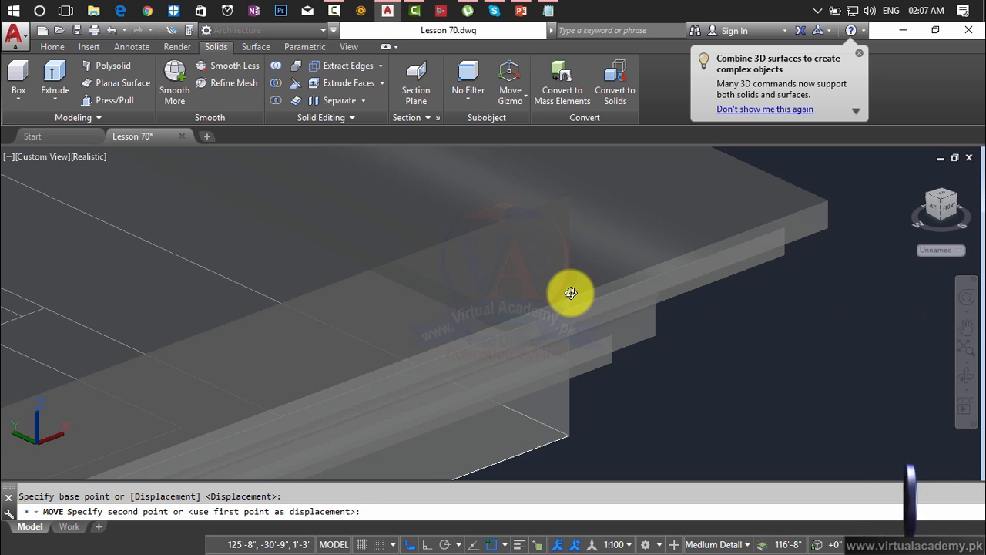
scroll(563, 316, "down", 5)
middle_click_drag(563, 331, 644, 345)
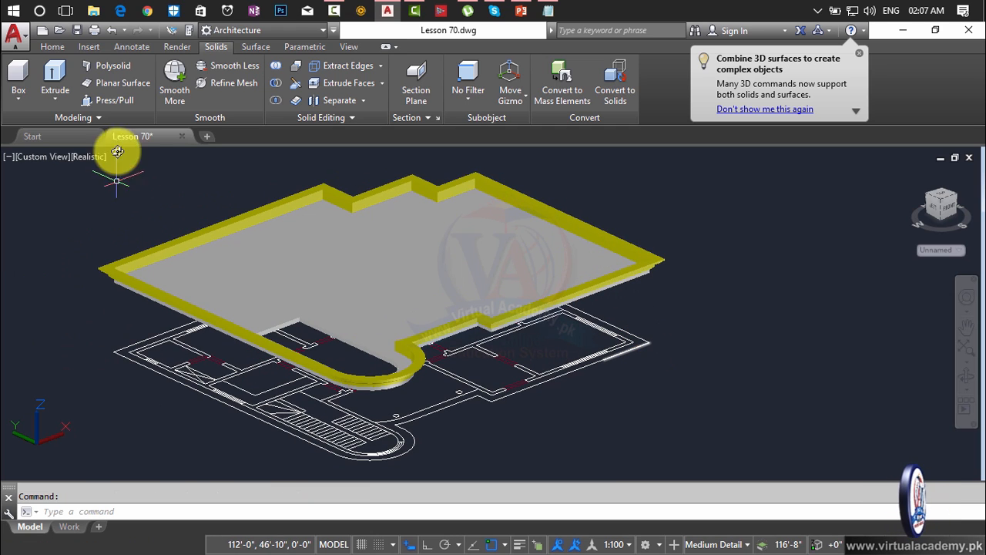
Turn on the Walls layer.
left_click(52, 47)
left_click(568, 101)
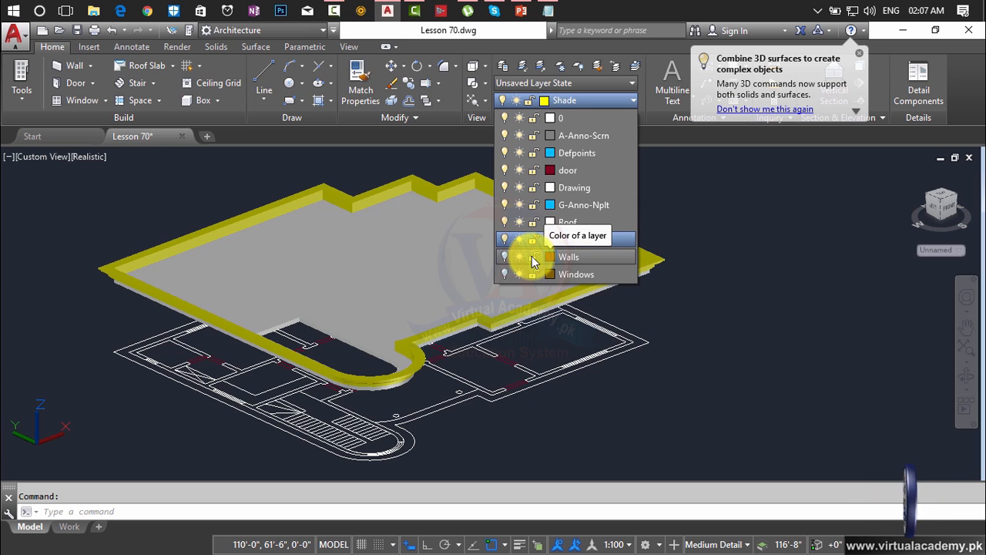
left_click(505, 258)
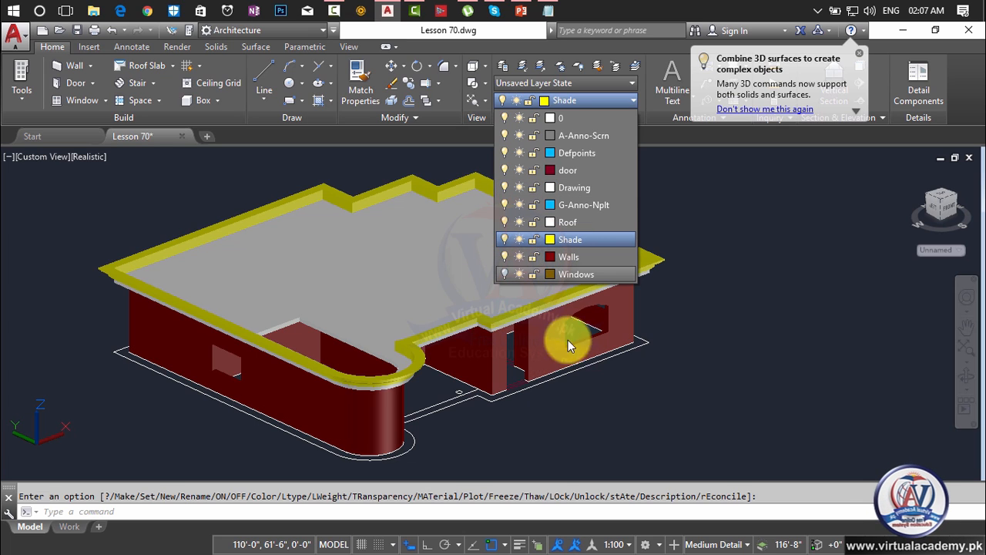
left_click(531, 378)
Examine the shade moulding around the curved corner and along the roof edge from below and from the front.
scroll(418, 393, "up", 5)
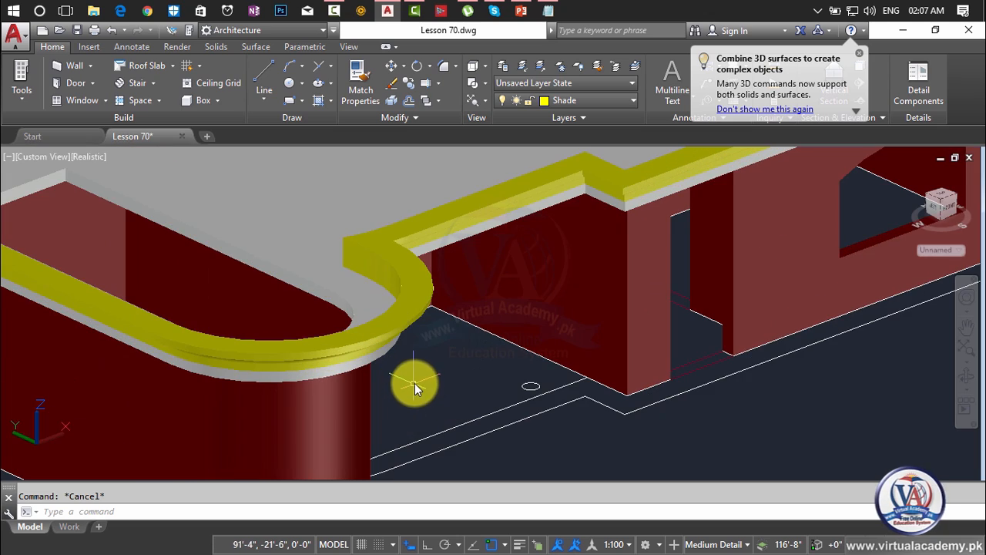
middle_click_drag(443, 375, 345, 465, "shift")
middle_click_drag(370, 410, 341, 326, "shift")
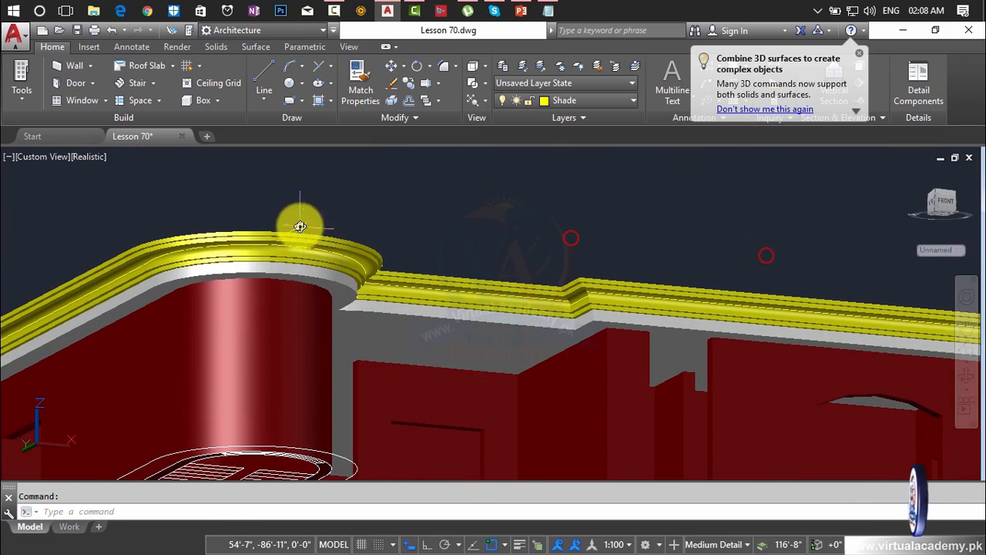
scroll(293, 239, "up", 5)
middle_click_drag(289, 261, 301, 344, "shift")
scroll(301, 344, "down", 8)
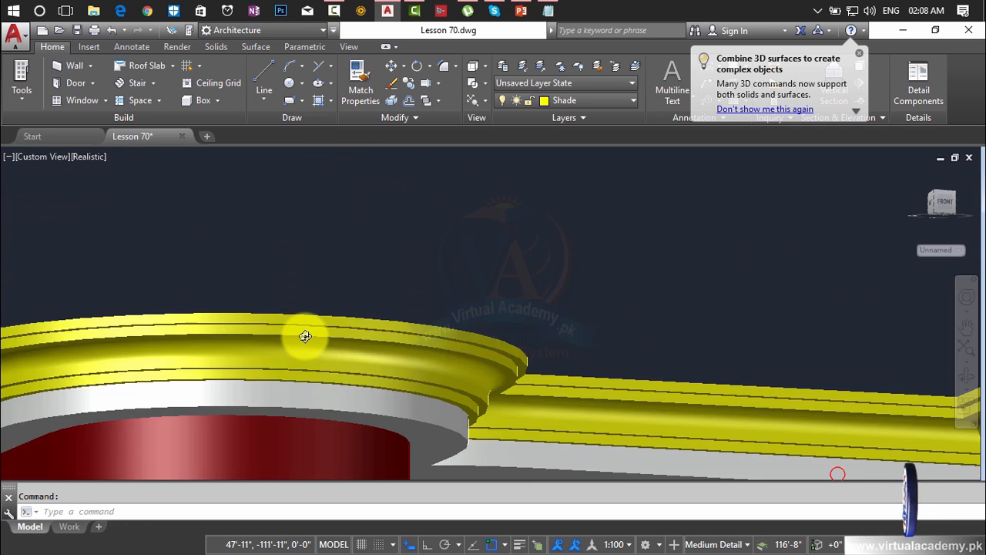
middle_click_drag(362, 361, 476, 360, "shift")
scroll(337, 421, "down", 3)
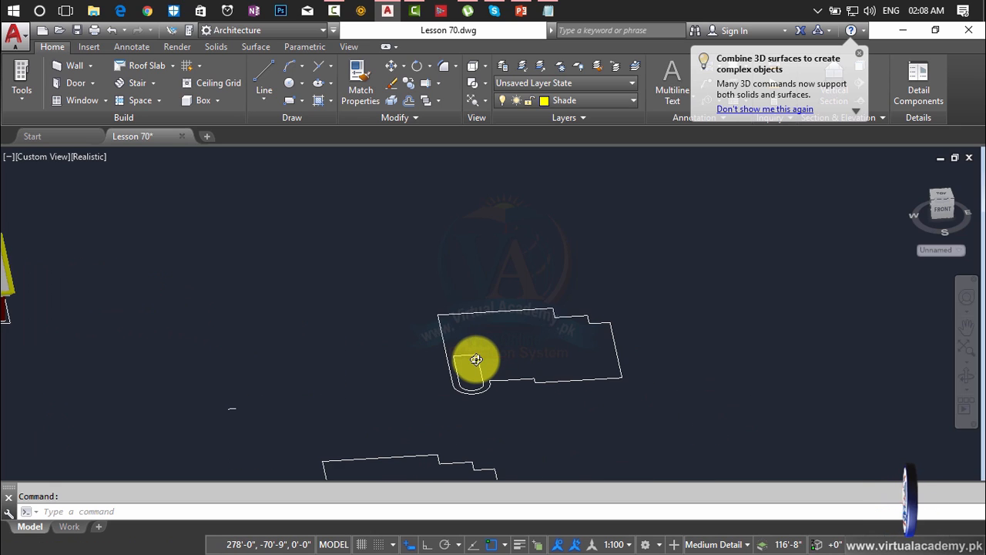
Erase the two small leftover pieces lying between the house model and the roof outlines.
scroll(476, 360, "down", 2)
left_click(371, 370)
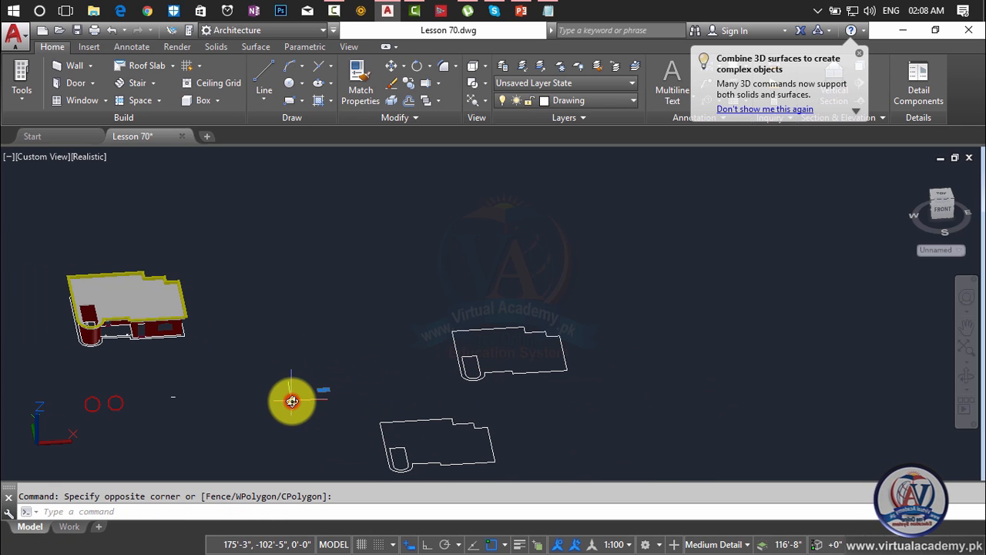
key("Delete")
left_click(237, 380)
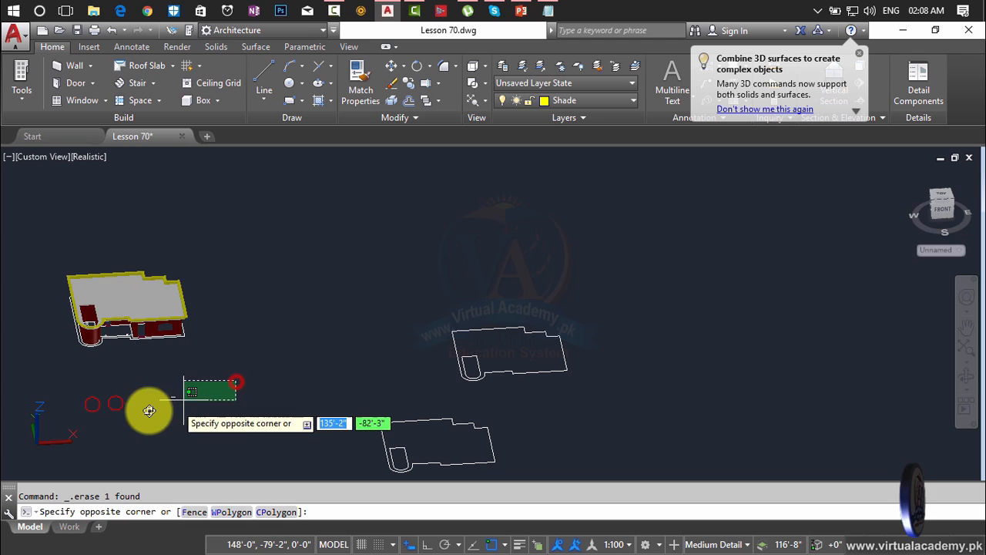
left_click(79, 434)
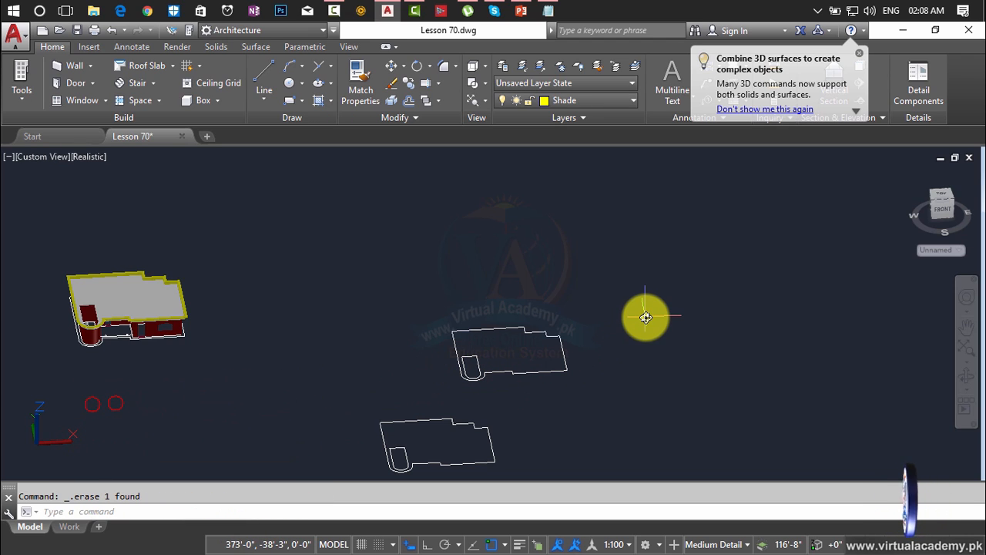
Move the farther roof outline by its curved end to a spot close beside the house model.
key("Return")
left_click(639, 300)
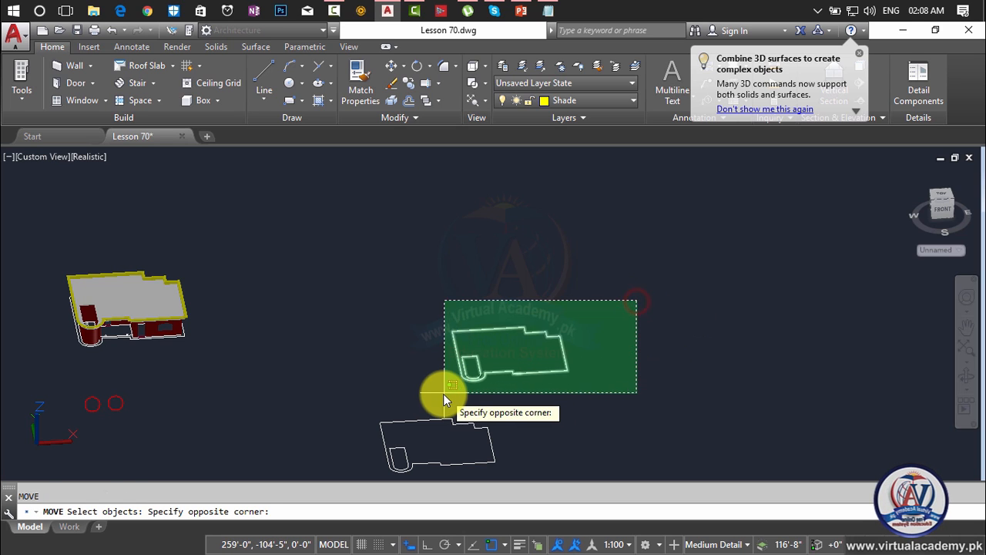
left_click(443, 393)
key("Return")
left_click(475, 380)
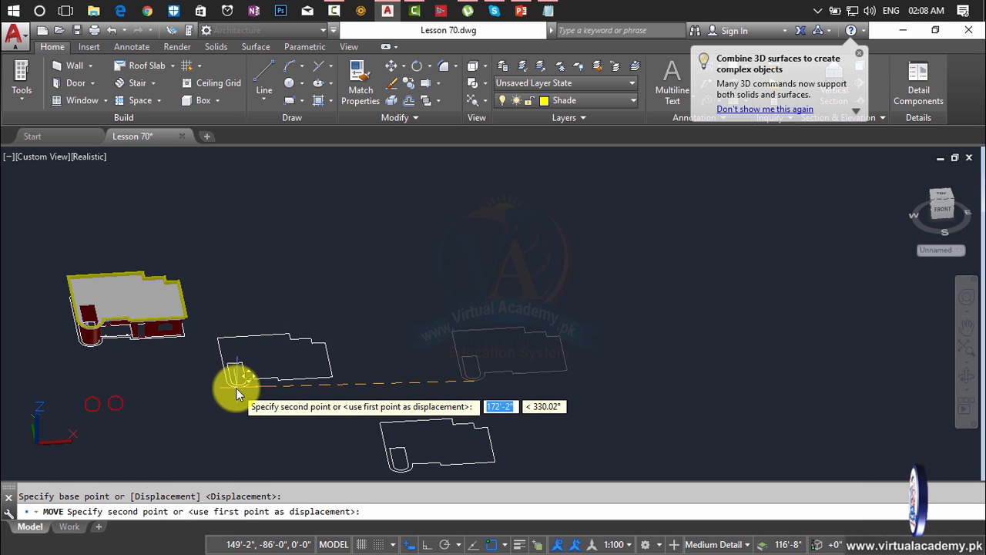
left_click(237, 386)
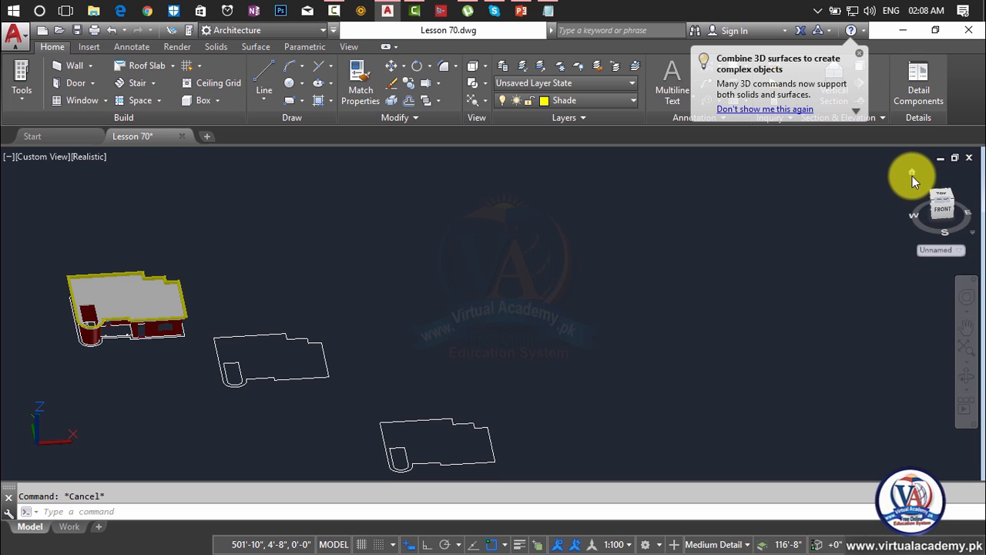
Restore the home view, then switch the visual style to 2D Wireframe and back to Realistic.
left_click(912, 175)
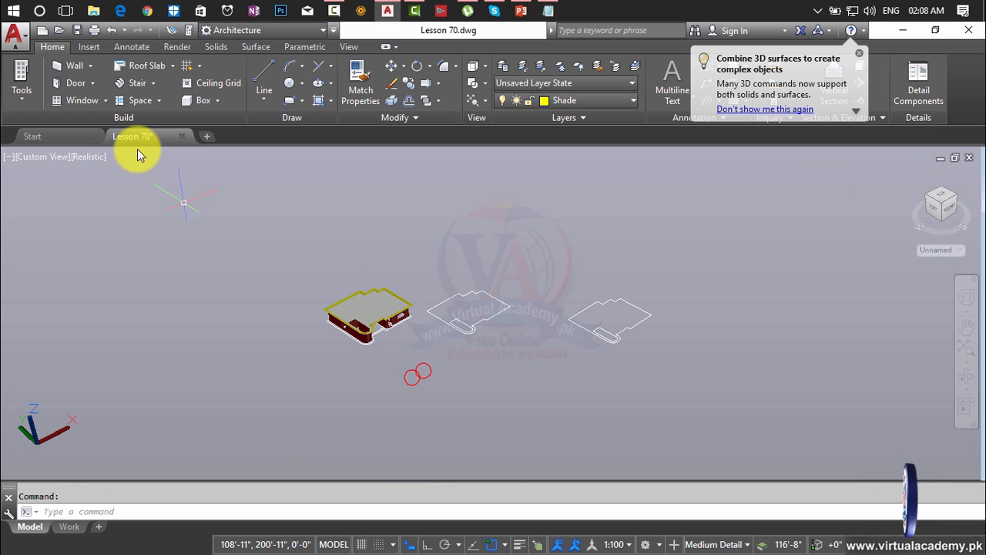
left_click(85, 156)
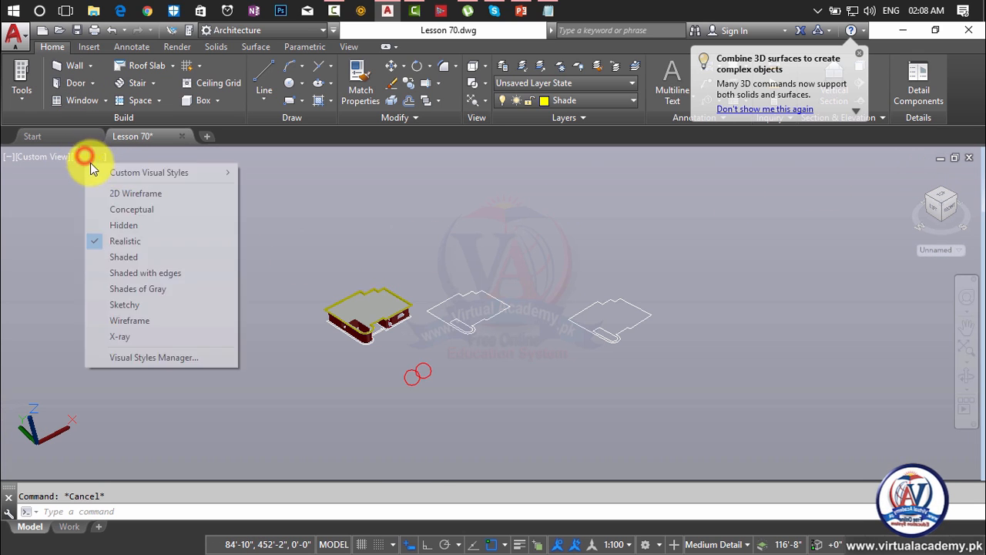
left_click(117, 192)
scroll(478, 311, "up", 6)
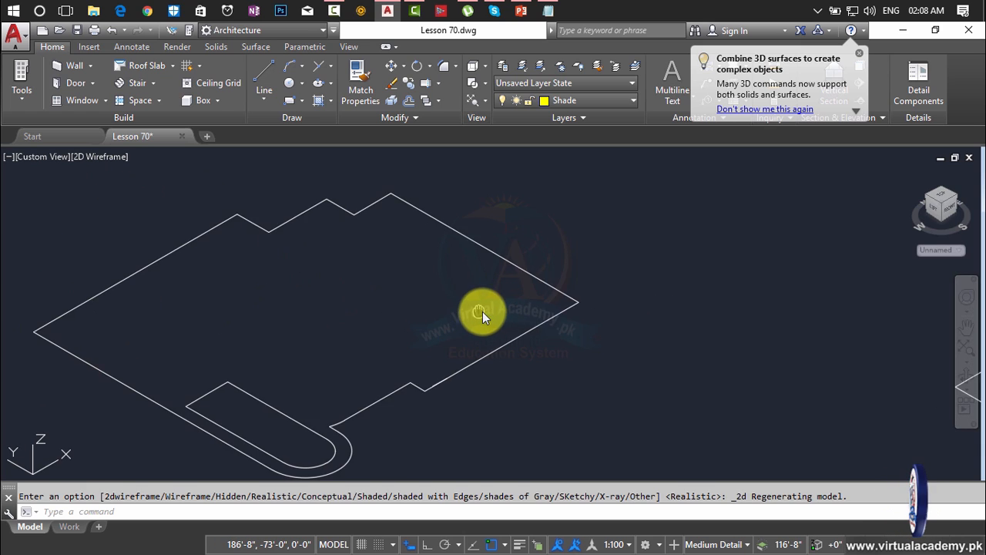
scroll(482, 311, "down", 1)
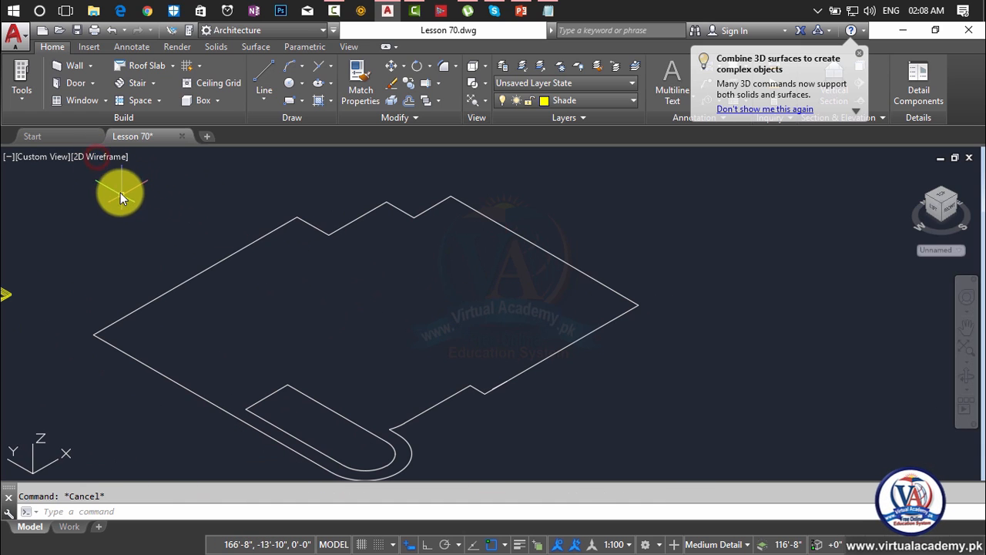
left_click(100, 158)
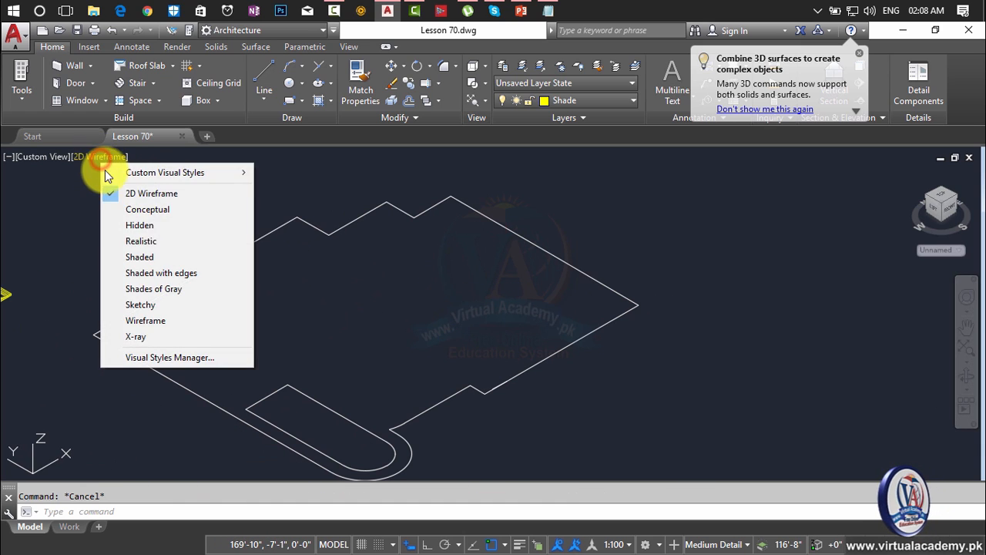
left_click(142, 242)
scroll(423, 252, "up", 3)
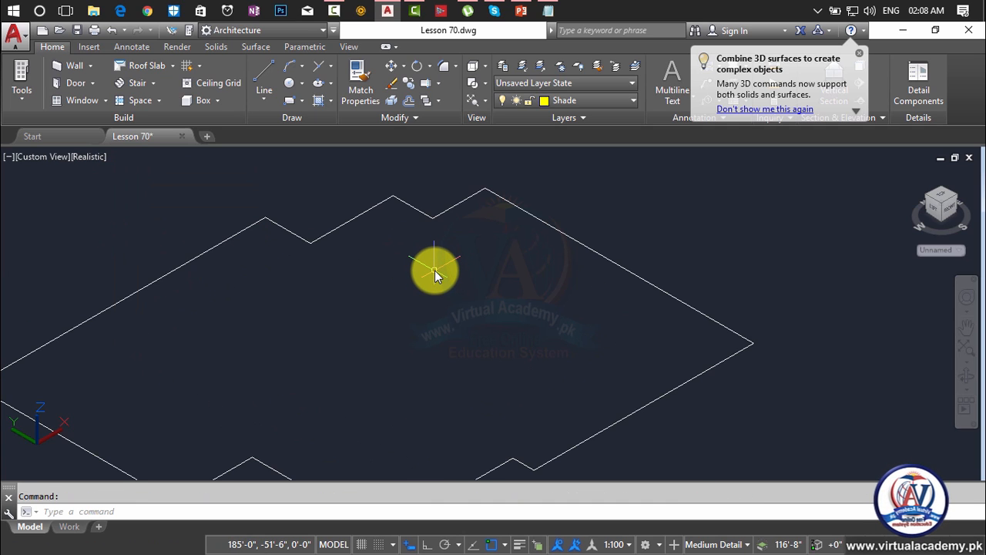
Offset the roof outline nearest the house model 9 inches outward.
scroll(434, 269, "down", 4)
scroll(439, 267, "up", 3)
key("Escape")
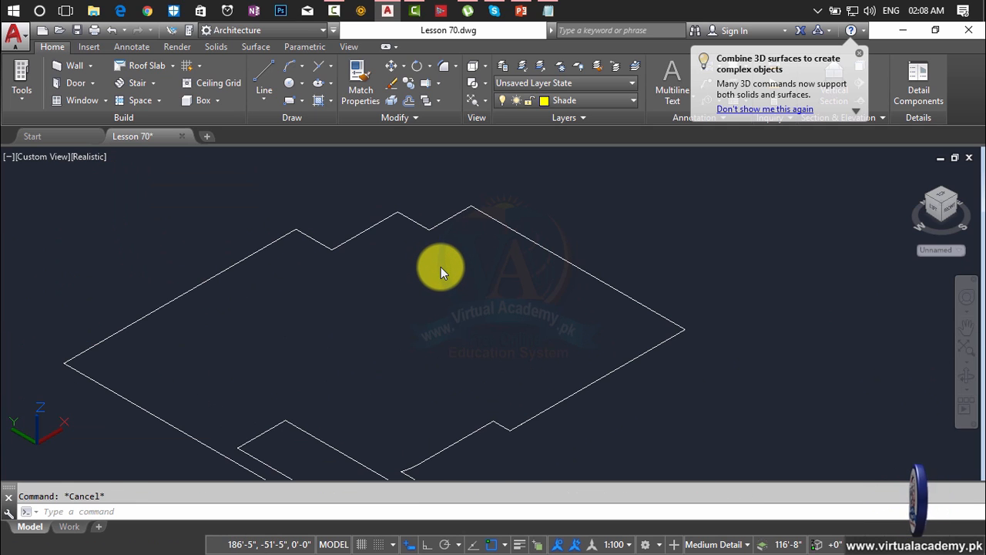
type("o")
key("Return")
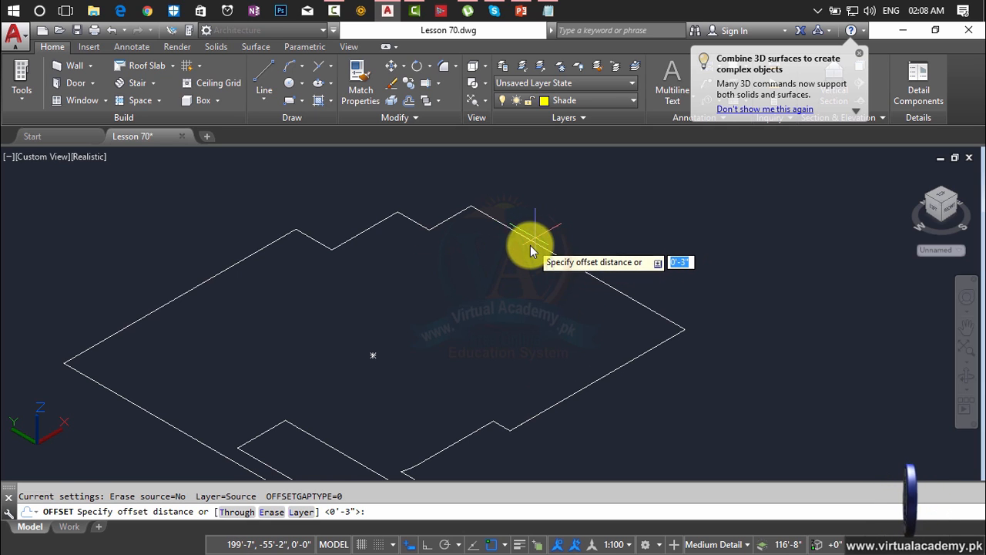
scroll(526, 248, "down", 3)
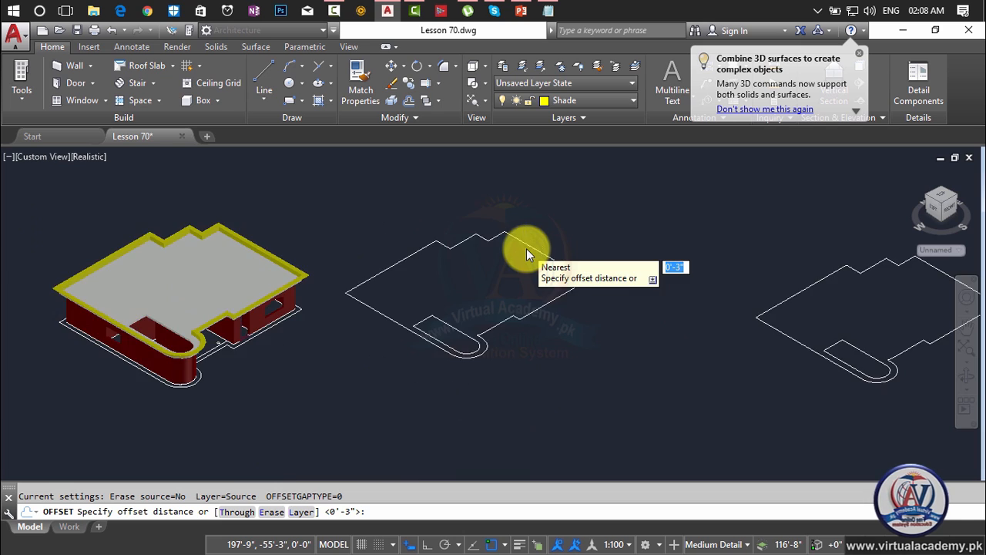
middle_click_drag(526, 248, 437, 278)
scroll(396, 332, "up", 3)
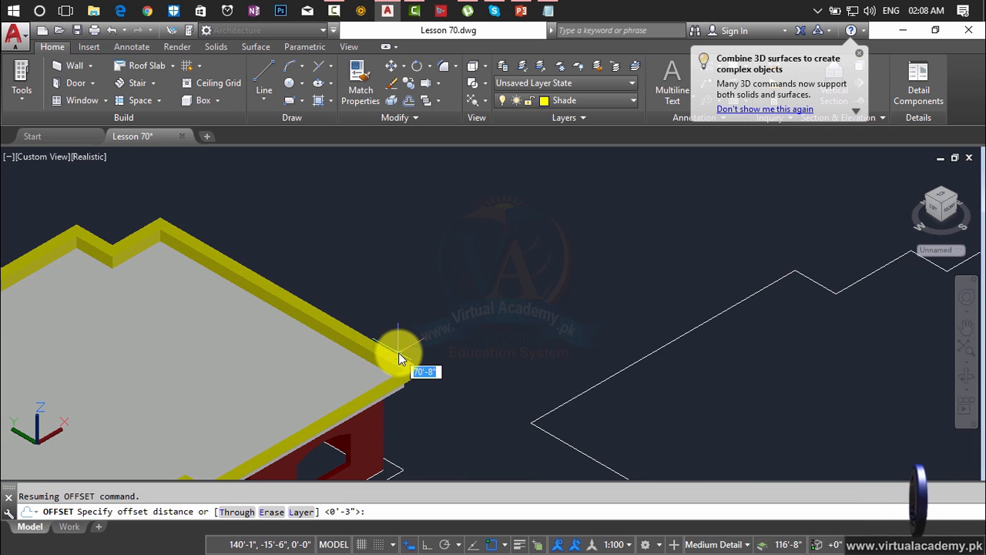
scroll(639, 301, "down", 3)
middle_click_drag(638, 301, 392, 275)
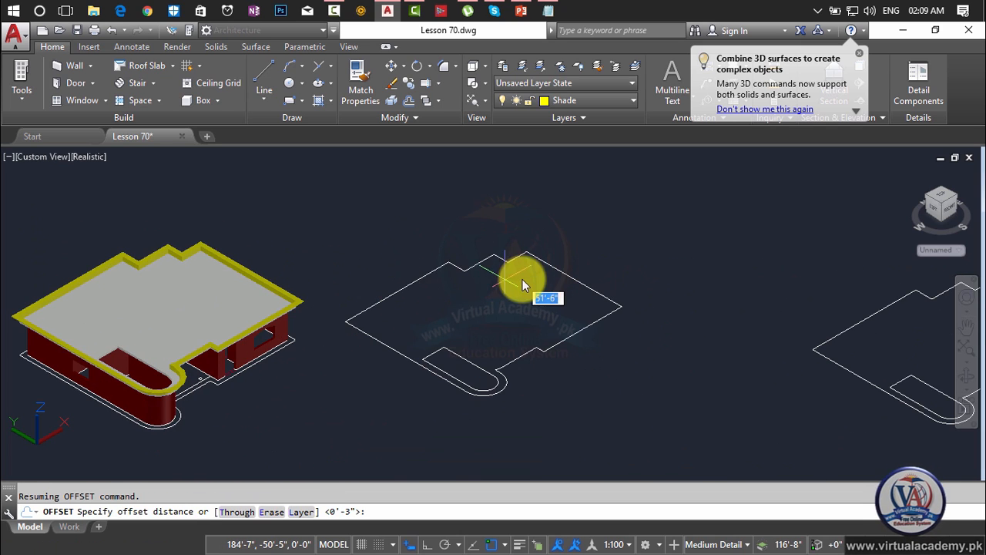
scroll(522, 278, "up", 3)
scroll(523, 281, "up", 3)
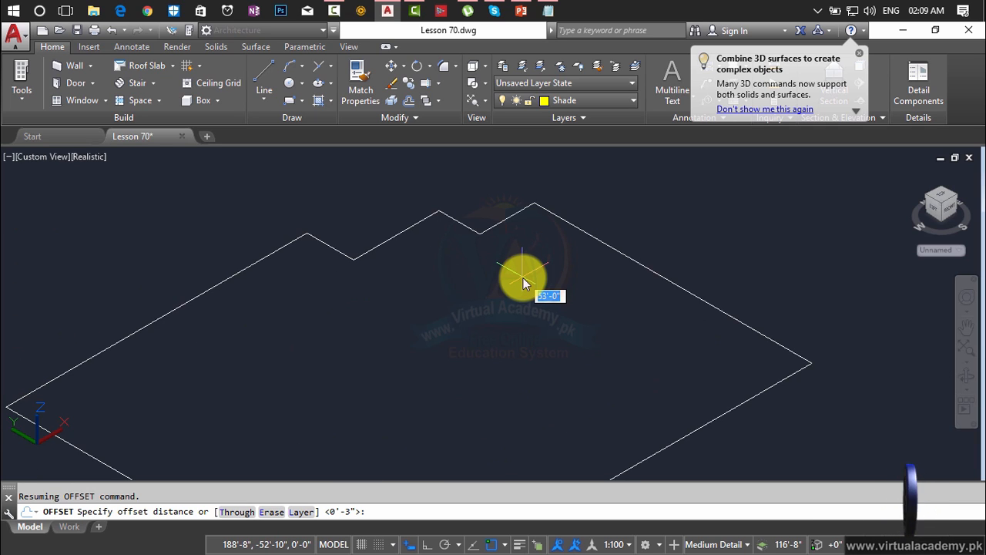
key("Return")
left_click(598, 240)
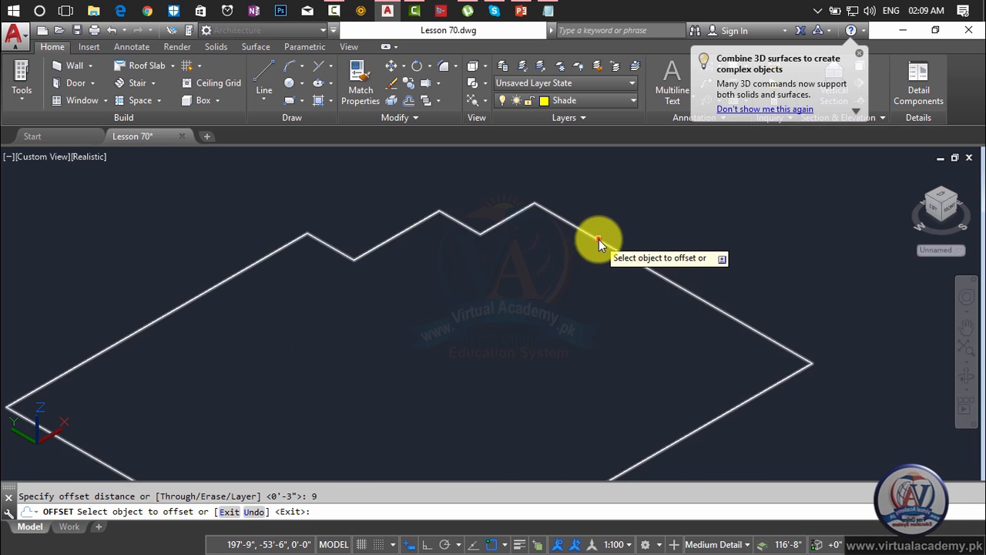
left_click(663, 203)
Offset the original roof outline 9 inches inward and end the Offset command.
left_click(628, 258)
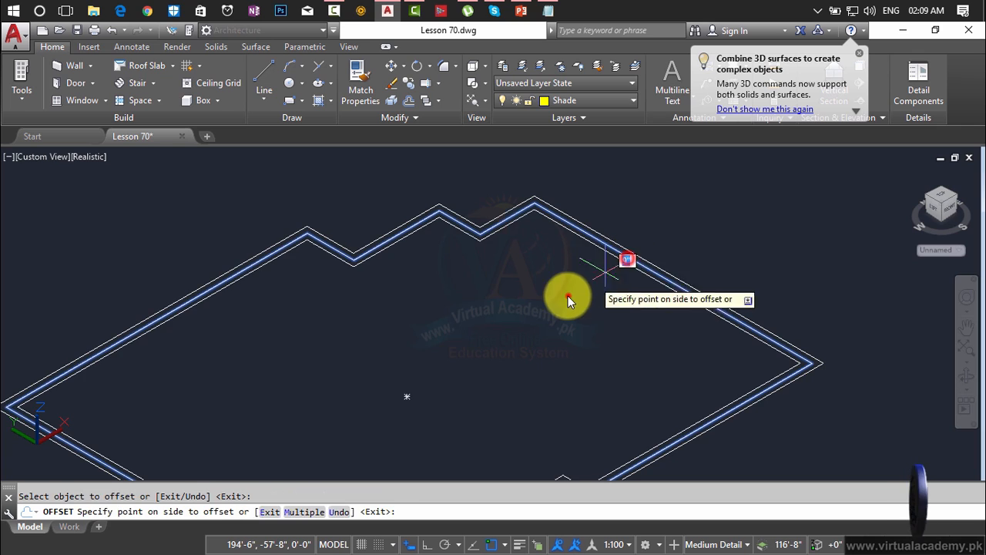
left_click(568, 296)
scroll(580, 248, "up", 4)
middle_click_drag(581, 248, 465, 294)
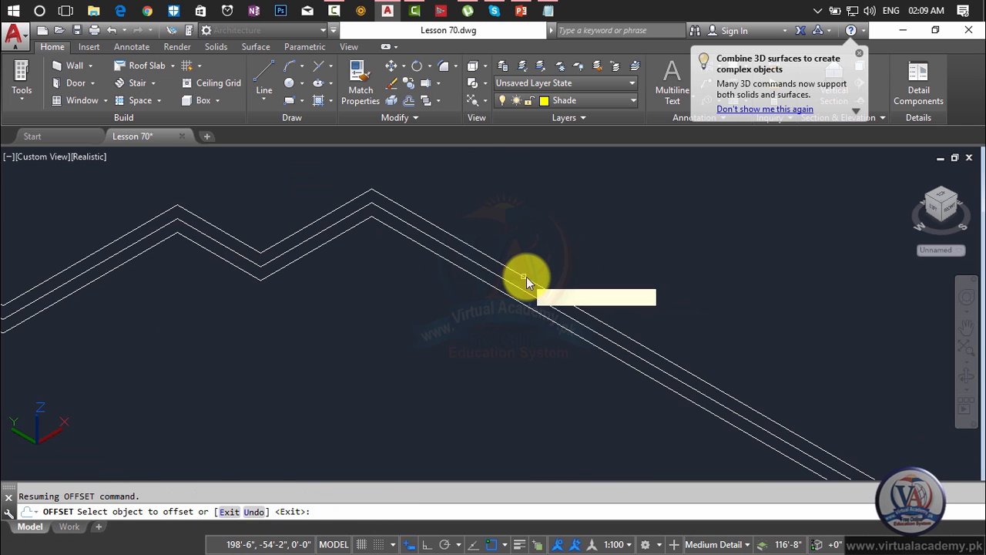
scroll(526, 277, "up", 2)
scroll(526, 277, "up", 2)
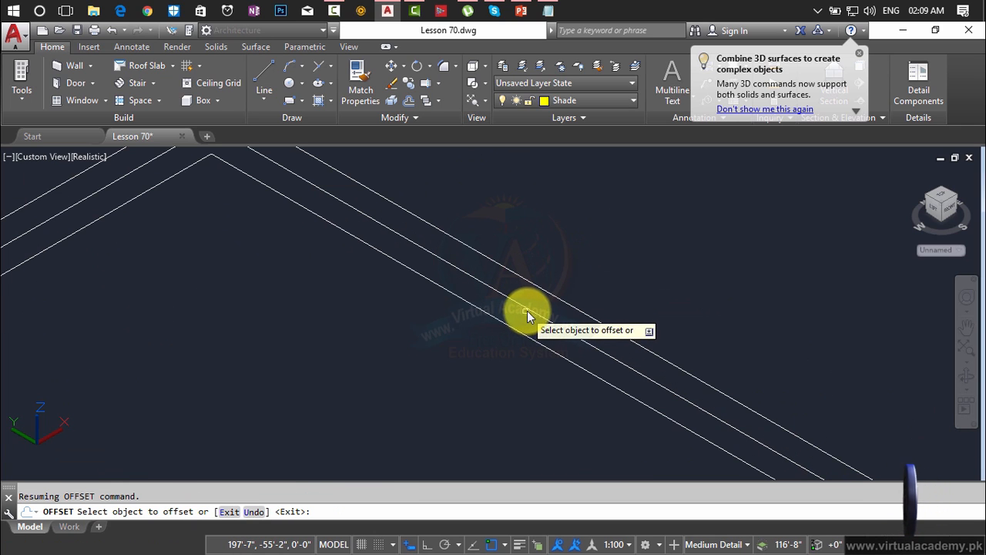
scroll(528, 310, "down", 2)
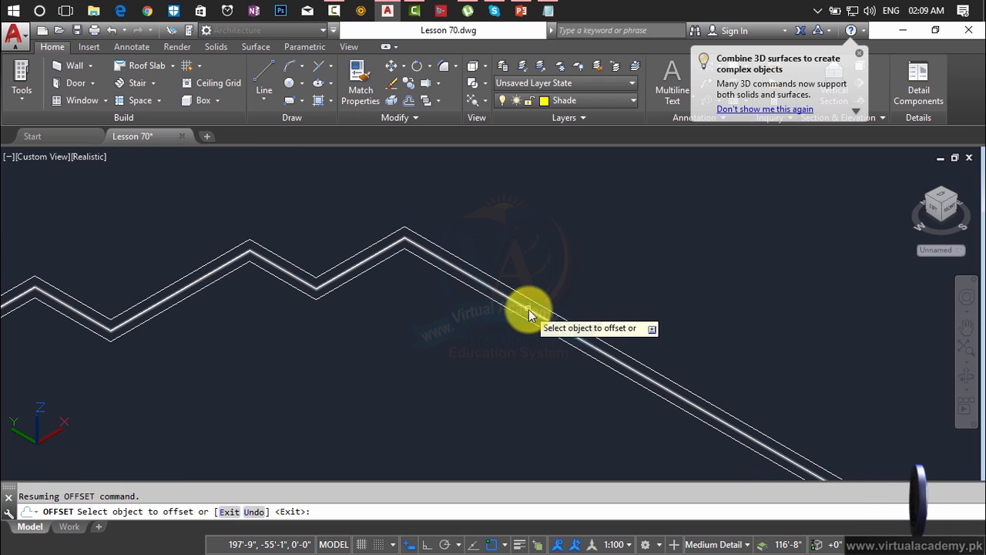
key("Escape")
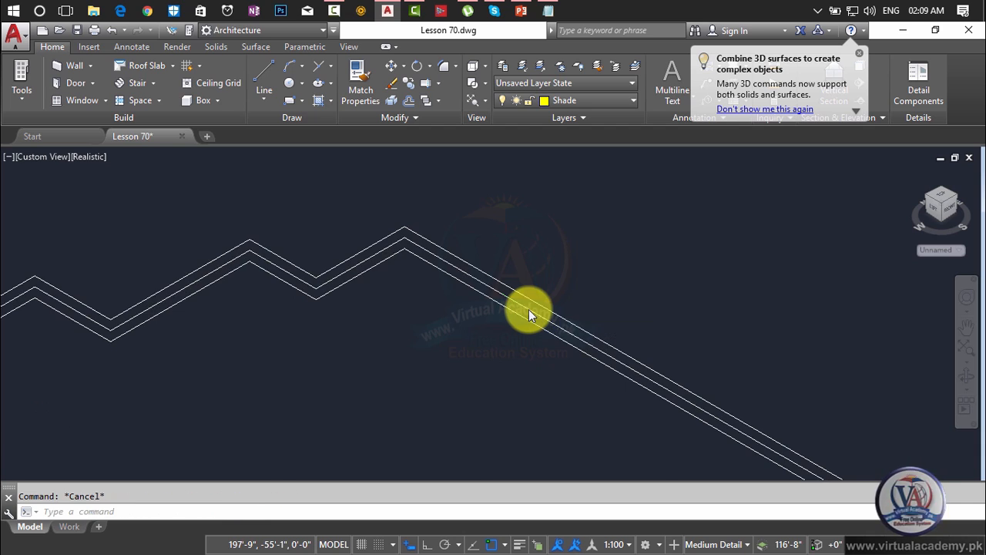
Delete the small round-ended opening outline inside the offset roof outlines.
scroll(440, 261, "down", 3)
scroll(440, 260, "up", 2)
mouse_move(441, 261)
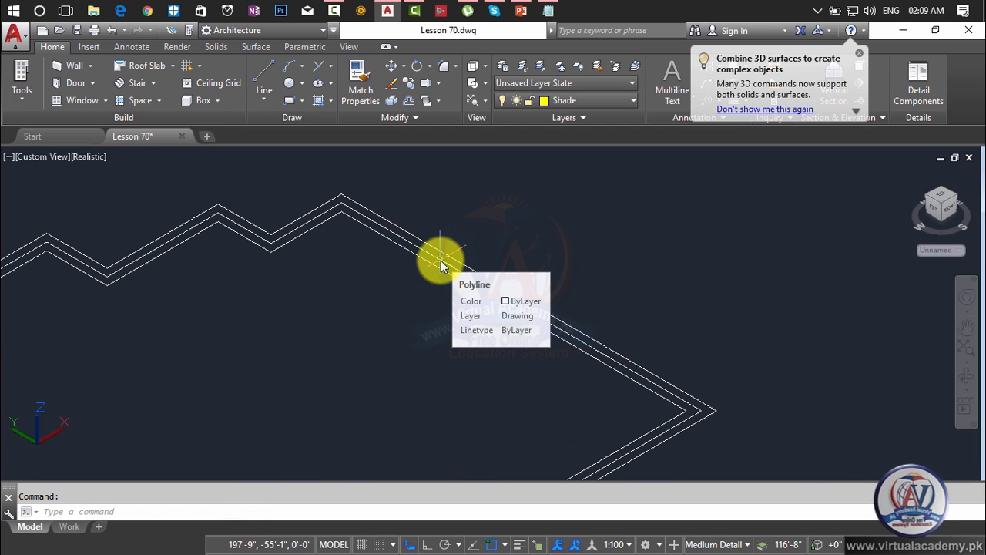
scroll(441, 260, "down", 4)
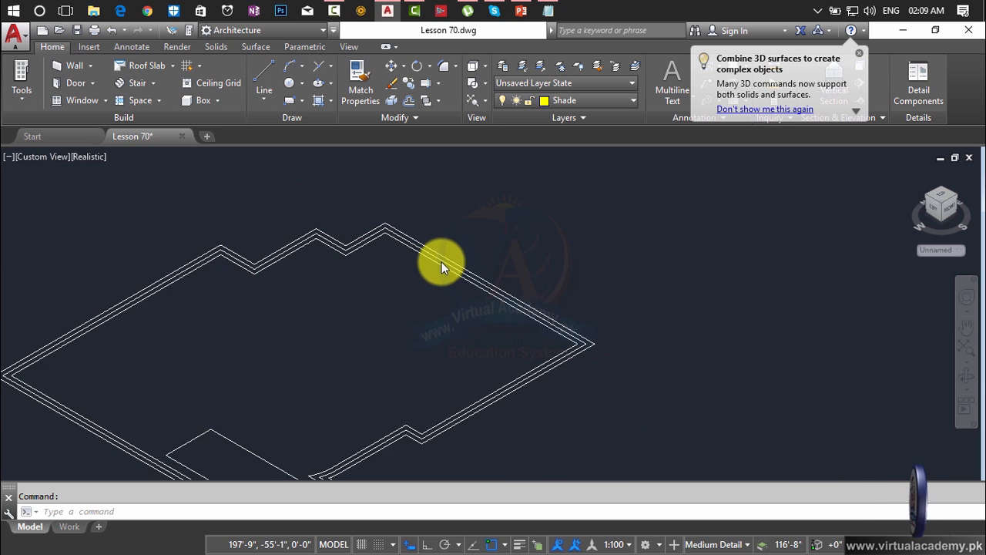
scroll(454, 266, "down", 5)
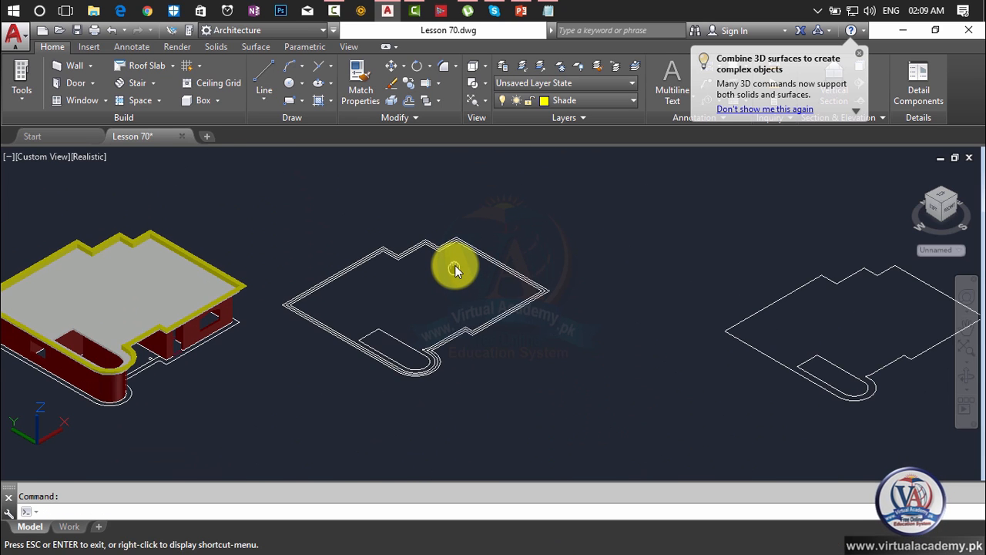
scroll(364, 326, "up", 5)
left_click(385, 341)
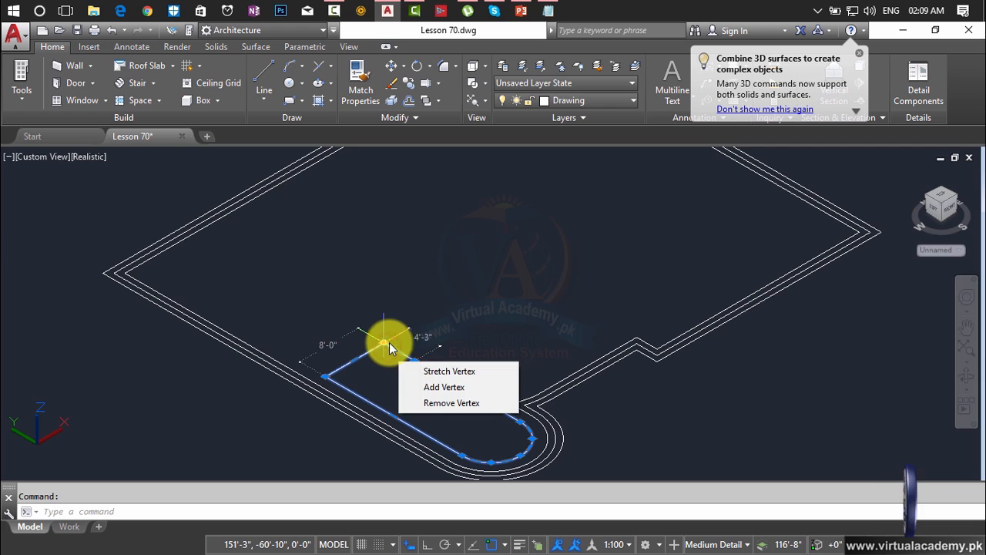
key("Delete")
With Ortho on, draw a 3' line parallel to the Y axis in the empty area inside the roof outlines.
scroll(494, 271, "down", 2)
scroll(462, 301, "down", 2)
scroll(482, 285, "up", 6)
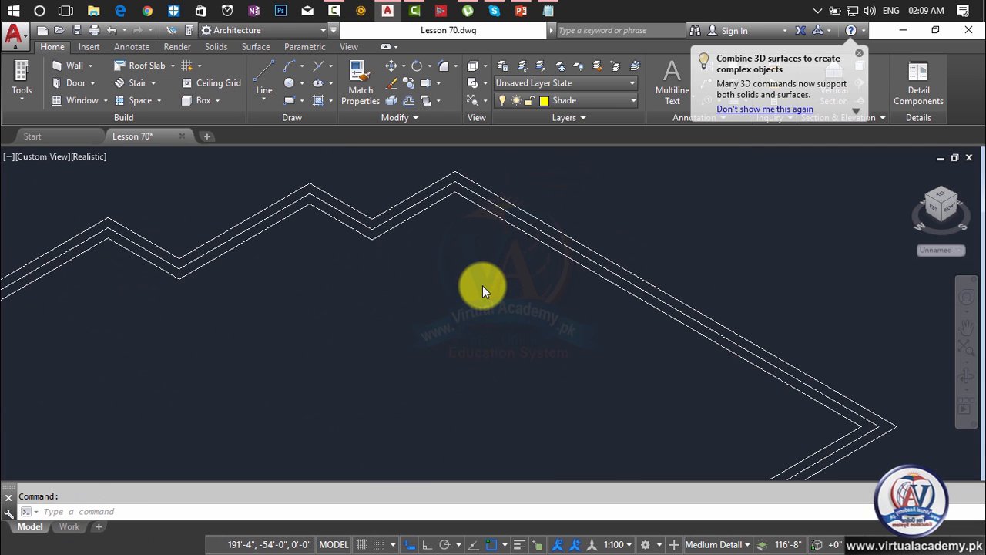
type("l")
key("Return")
left_click(446, 290)
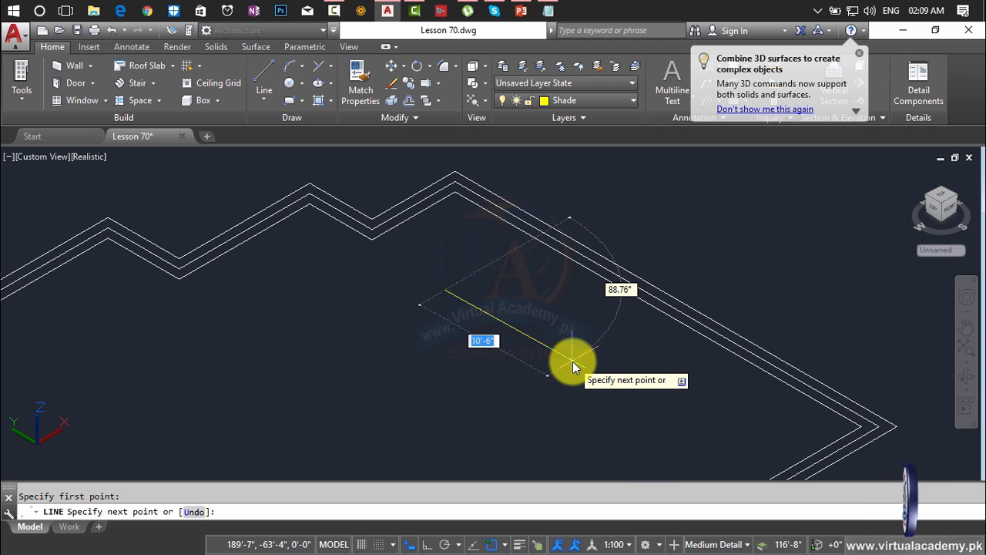
key("F8")
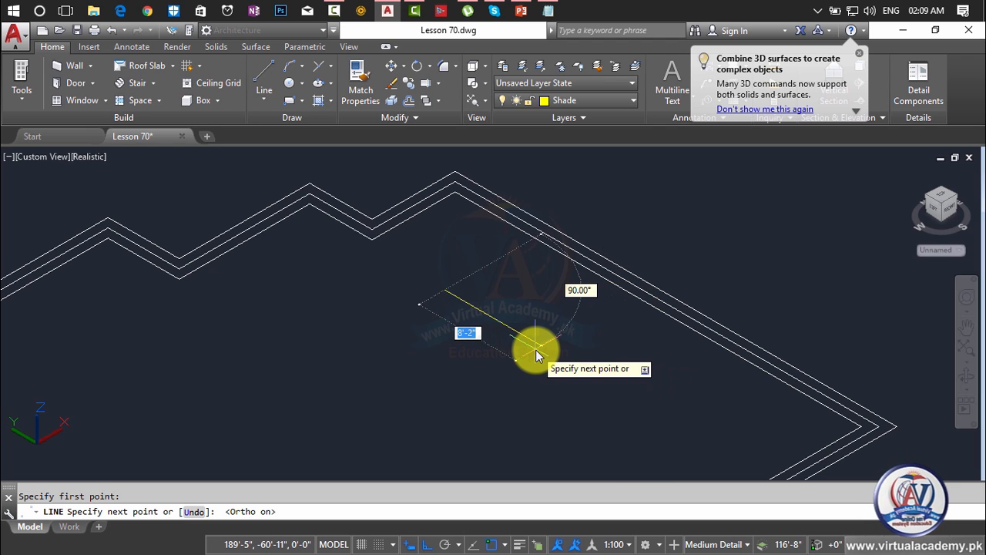
type("3'")
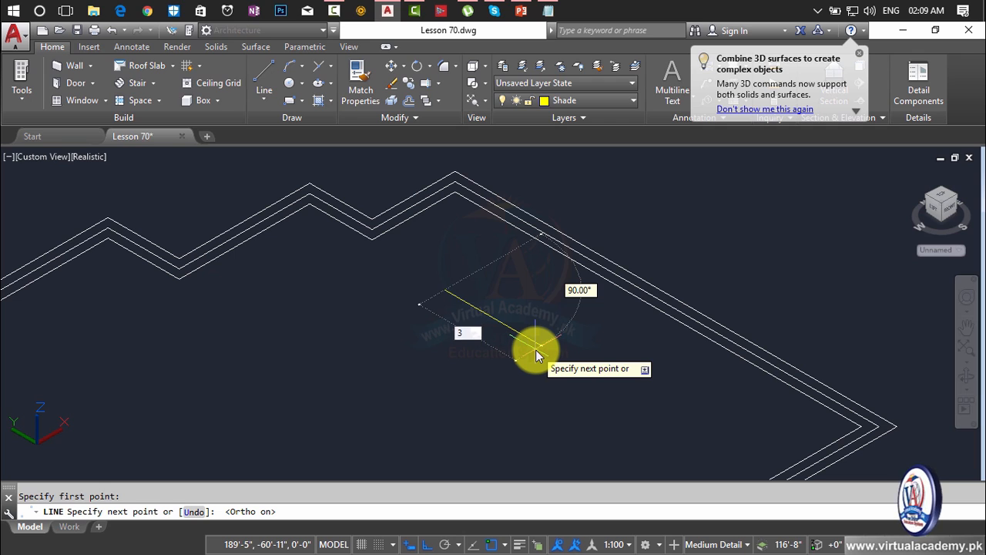
key("Return")
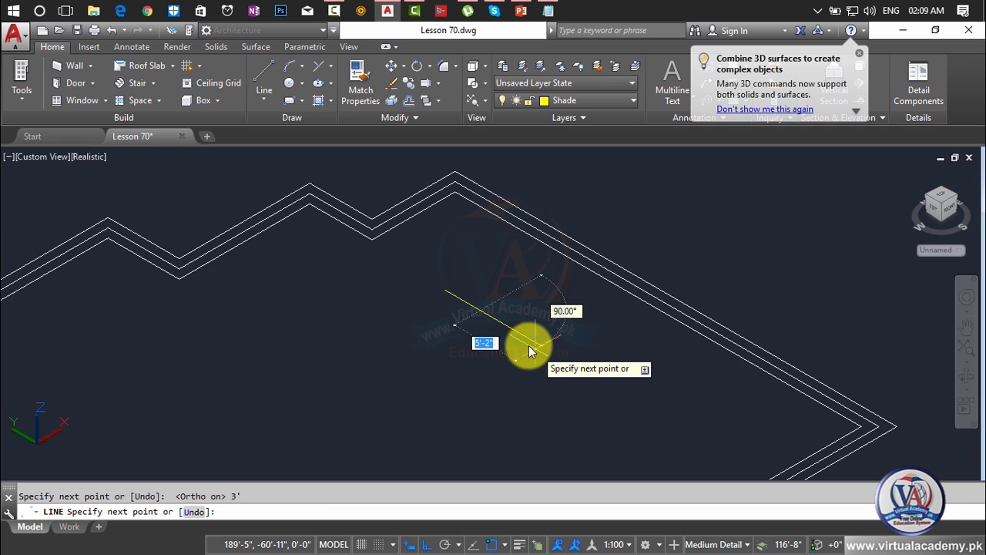
key("Return")
scroll(444, 291, "up", 7)
middle_click_drag(515, 319, 466, 265)
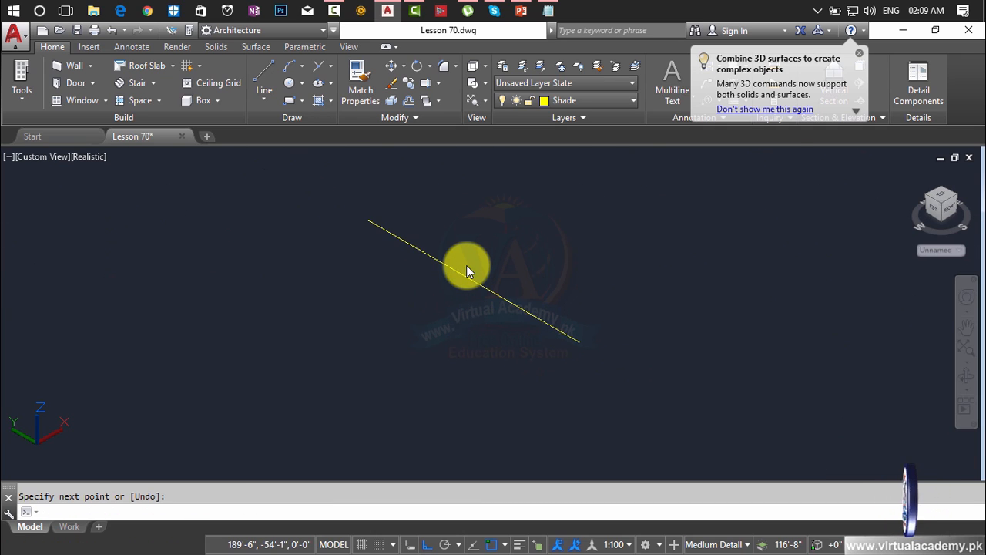
key("Escape")
type("O")
key("Return")
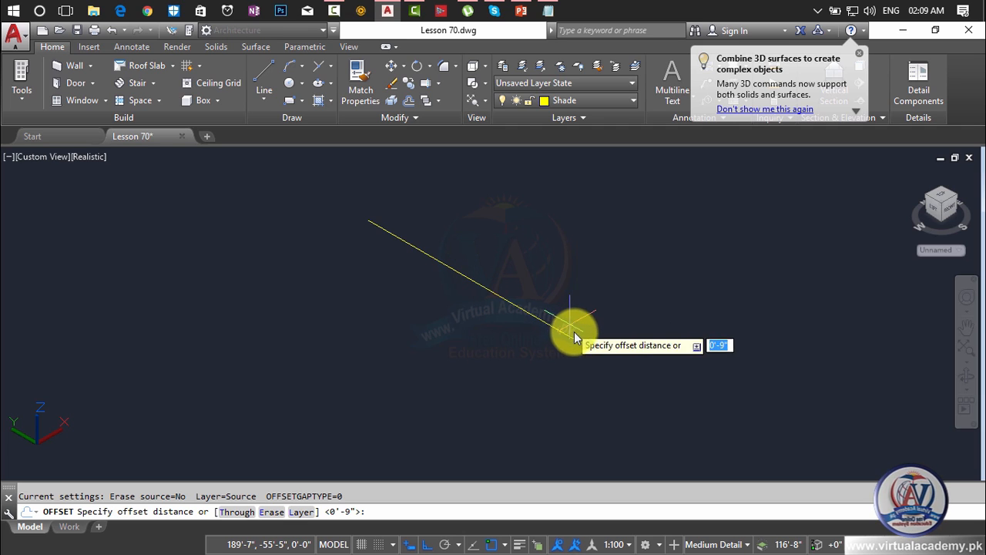
left_click(577, 342)
type("2")
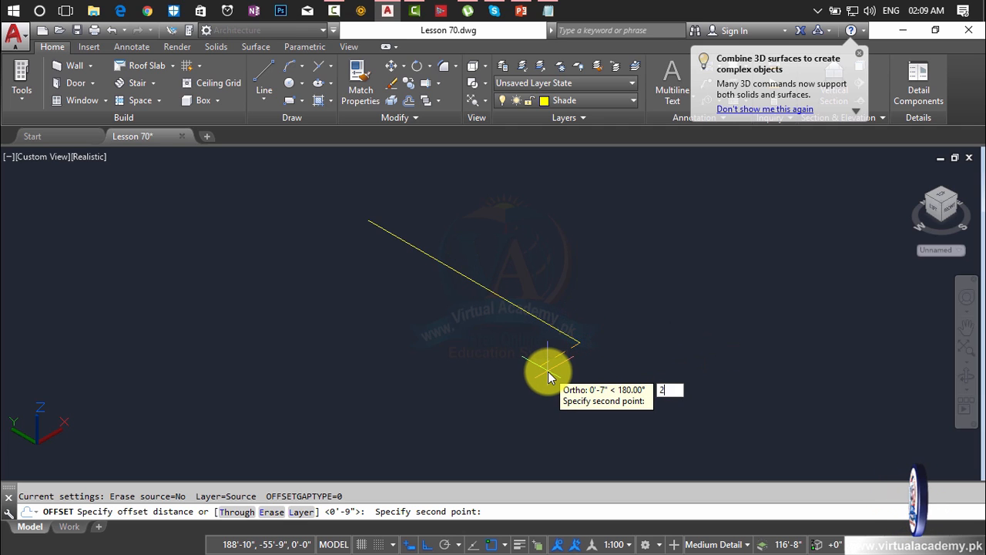
key("Return")
key("Escape")
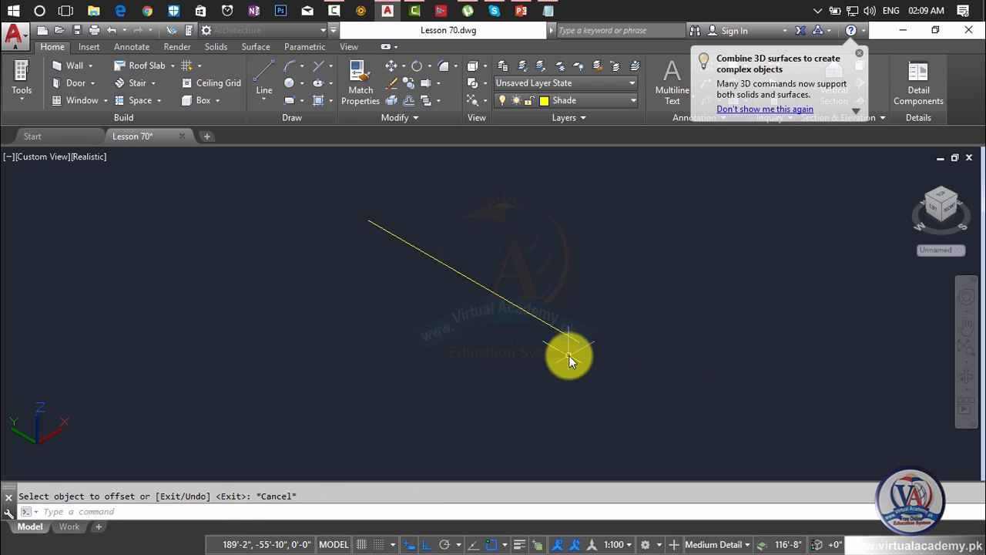
Offset the 3' line by 2 inches toward negative X.
key("Return")
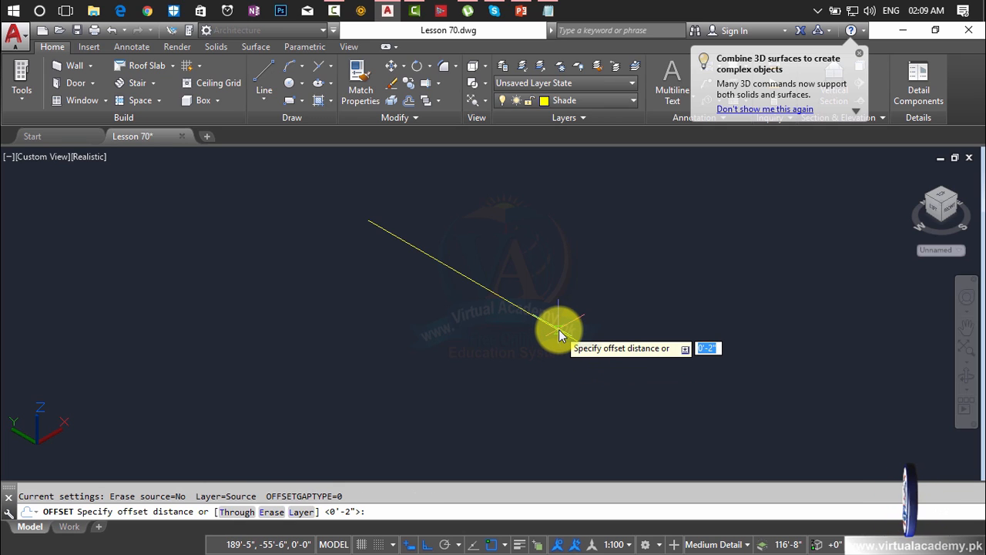
type("2")
key("Return")
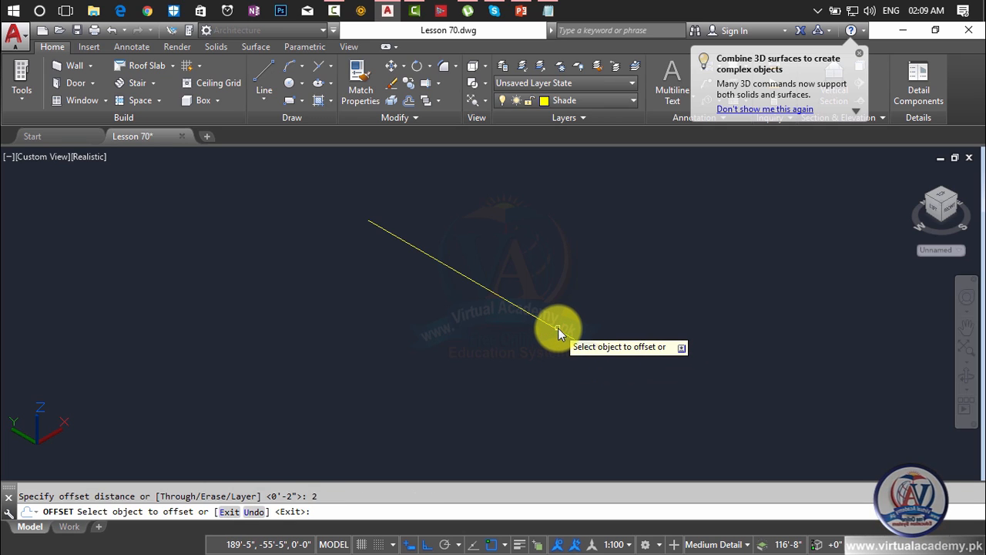
left_click(553, 330)
left_click(541, 342)
scroll(571, 346, "up", 3)
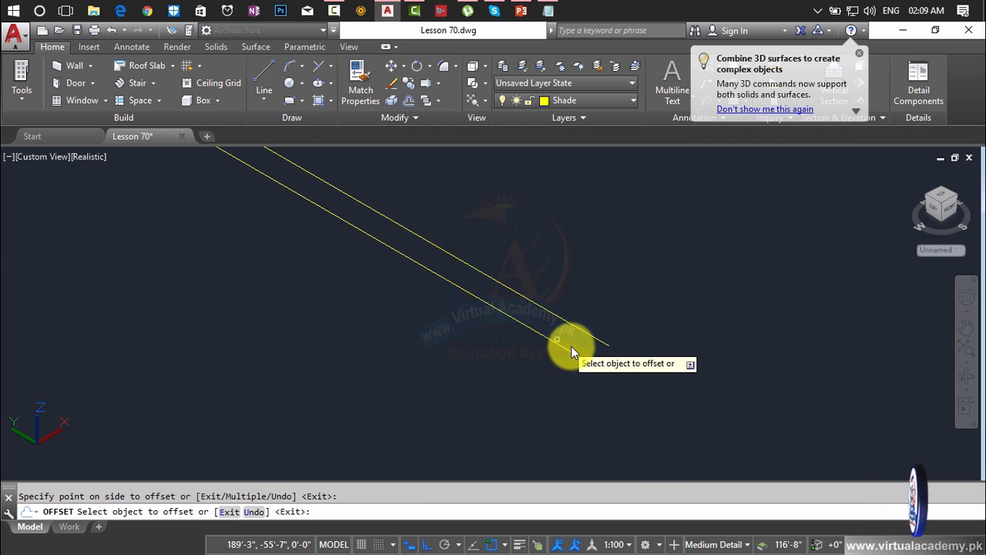
middle_click_drag(570, 351, 539, 352)
key("Escape")
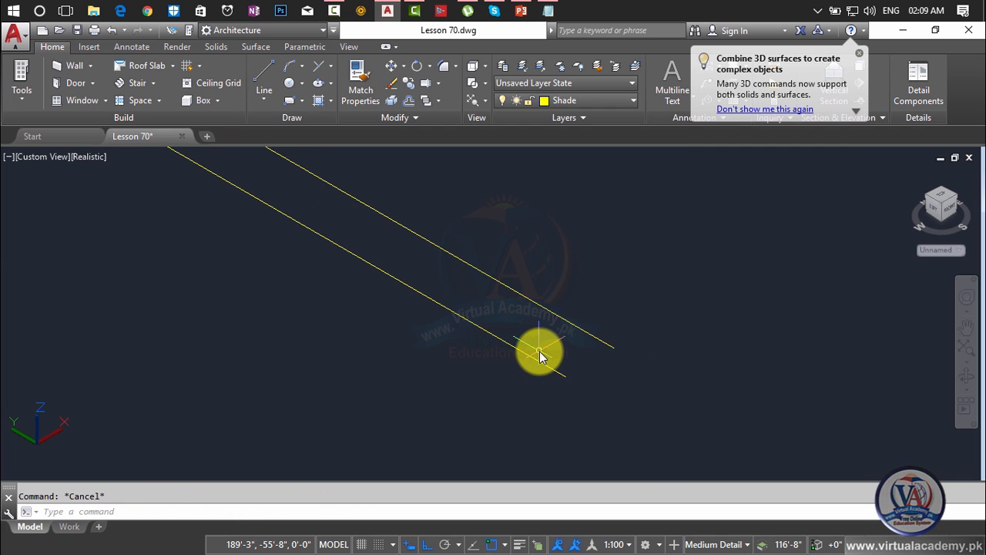
Draw a line joining the lower ends of the two parallel lines.
type("l")
key("Return")
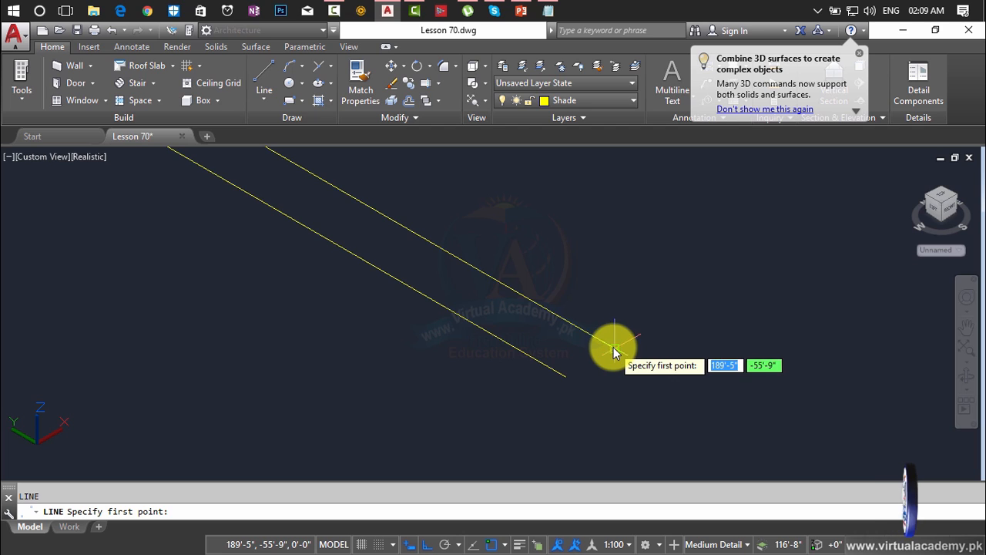
left_click(612, 347)
left_click(564, 380)
key("Return")
Draw a line joining the upper ends of the two parallel lines to close the thin rectangle.
scroll(425, 261, "down", 5)
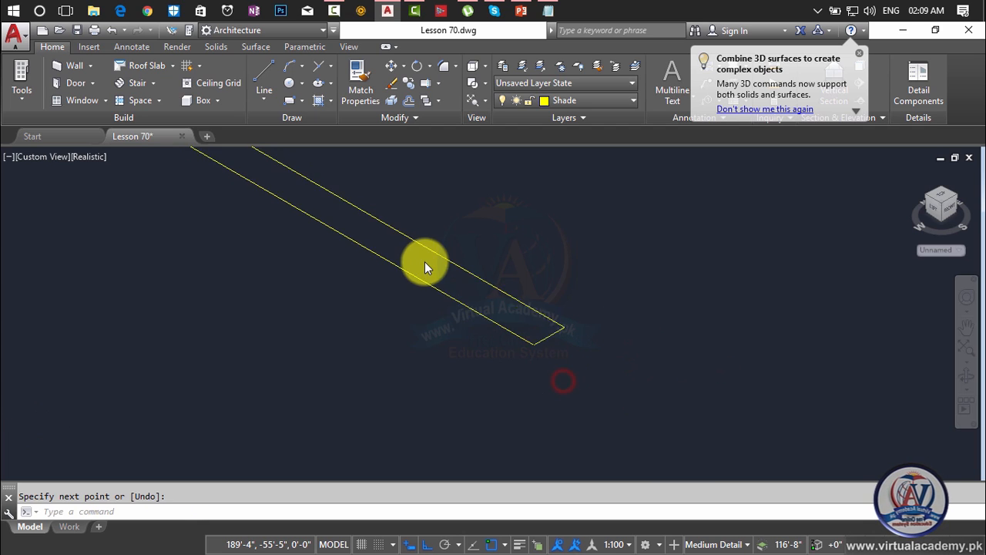
middle_click_drag(408, 246, 533, 361)
scroll(406, 286, "up", 3)
type("l")
key("Return")
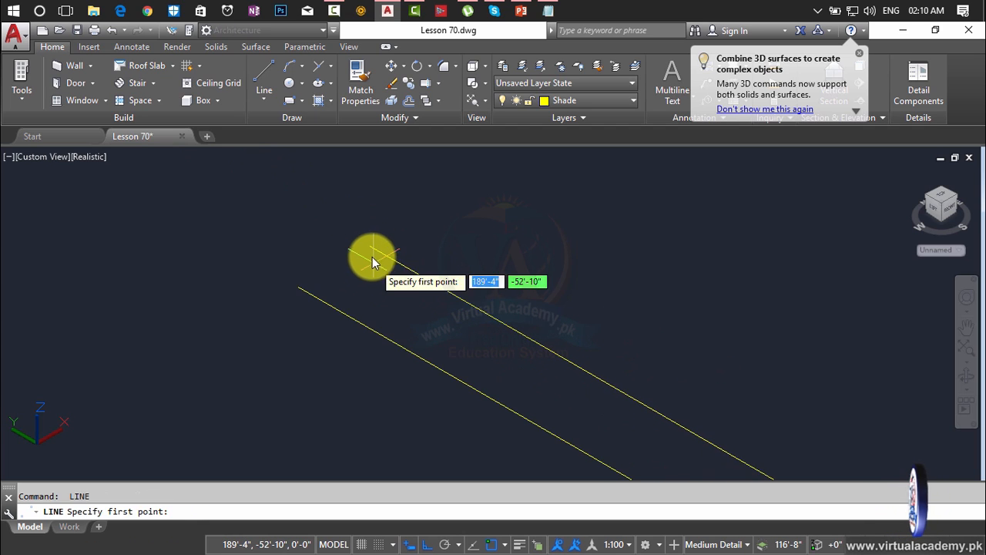
left_click(370, 248)
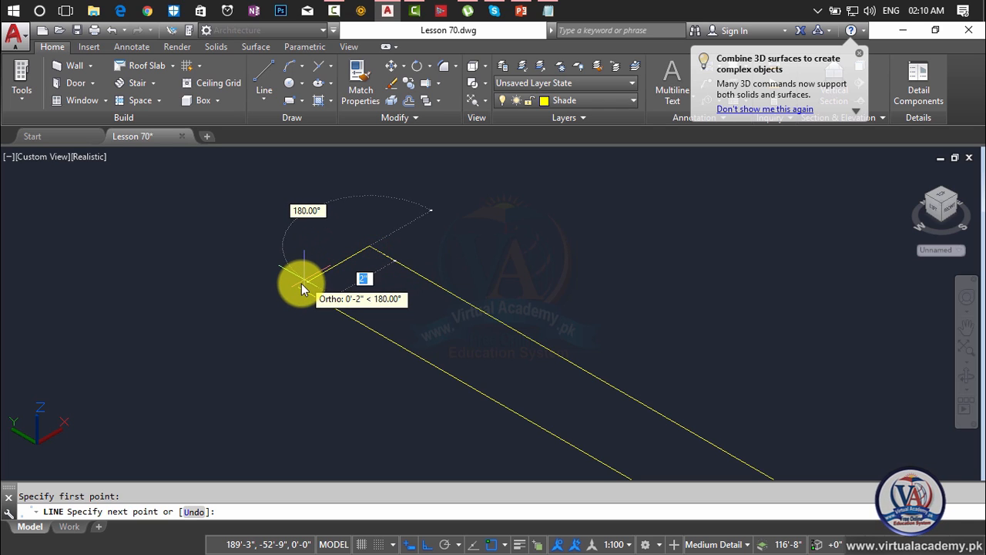
left_click(299, 290)
key("Return")
scroll(456, 224, "down", 5)
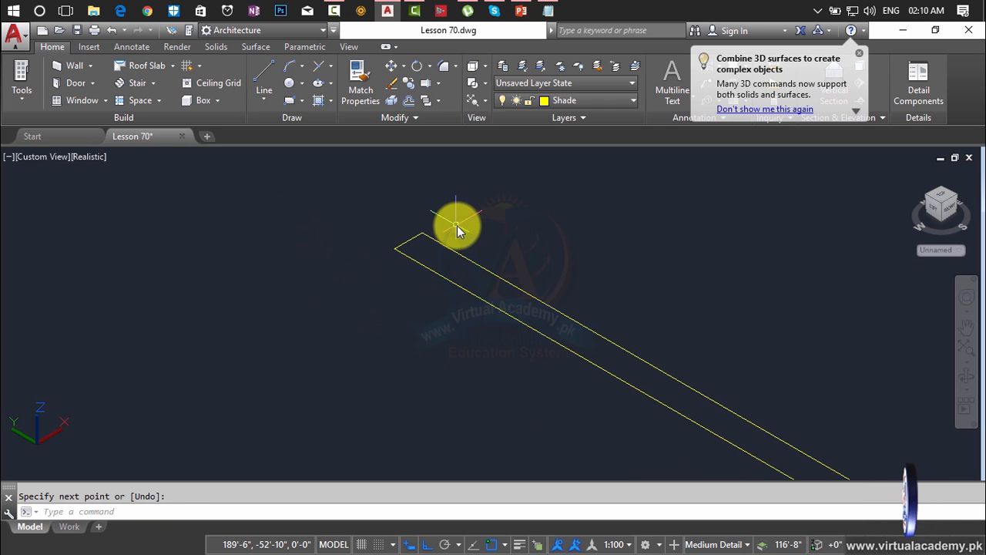
scroll(457, 234, "up", 3)
scroll(458, 228, "up", 5)
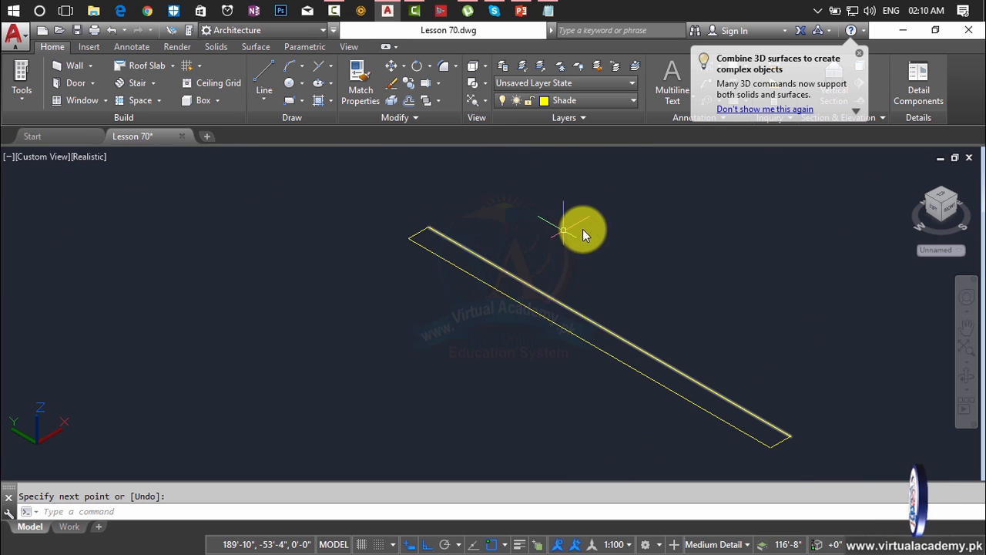
key("Escape")
left_click(724, 255)
left_click(534, 370)
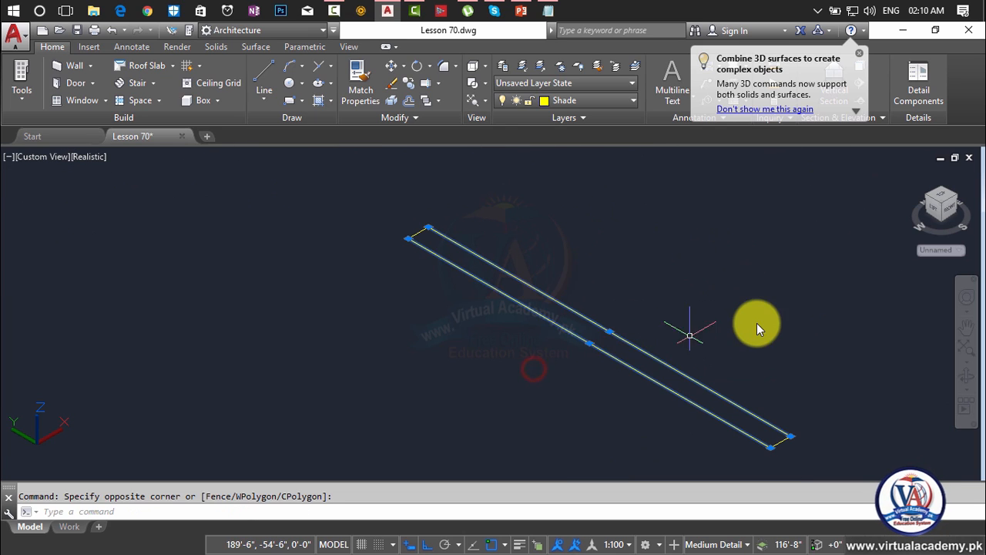
key("Escape")
scroll(734, 325, "down", 1)
scroll(510, 324, "up", 5)
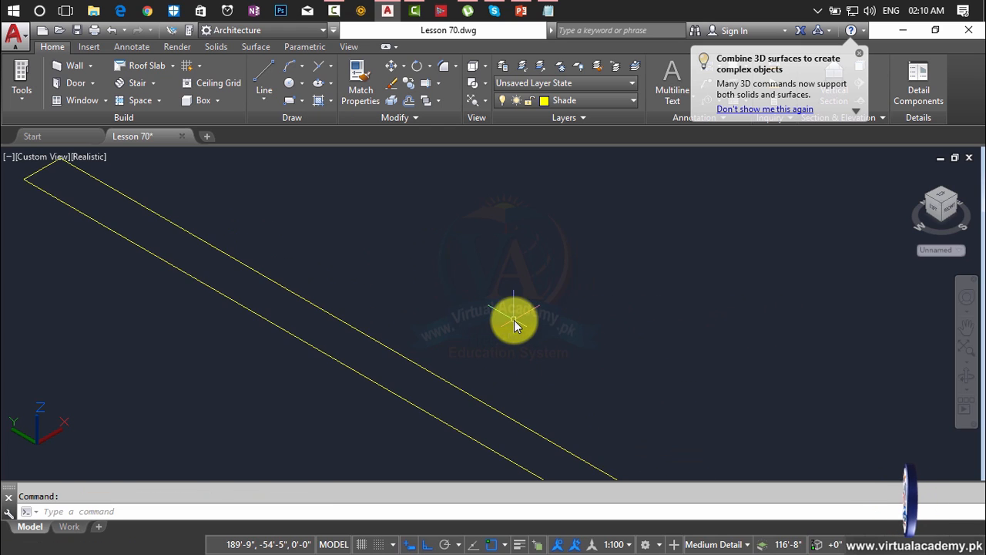
middle_click_drag(514, 319, 678, 291)
scroll(553, 273, "down", 5)
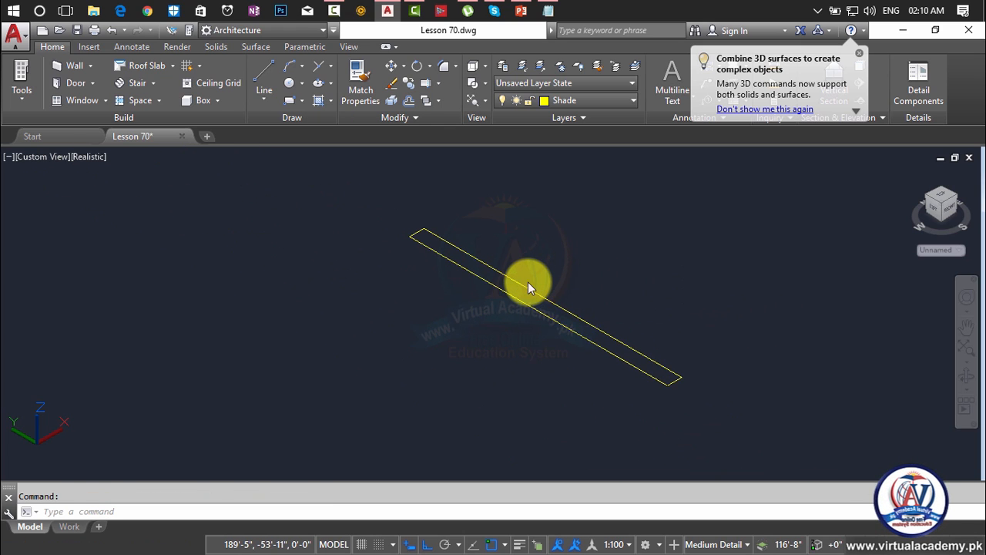
Draw a line across the thin rectangle joining the midpoints of its two long edges.
scroll(524, 280, "up", 4)
type("l")
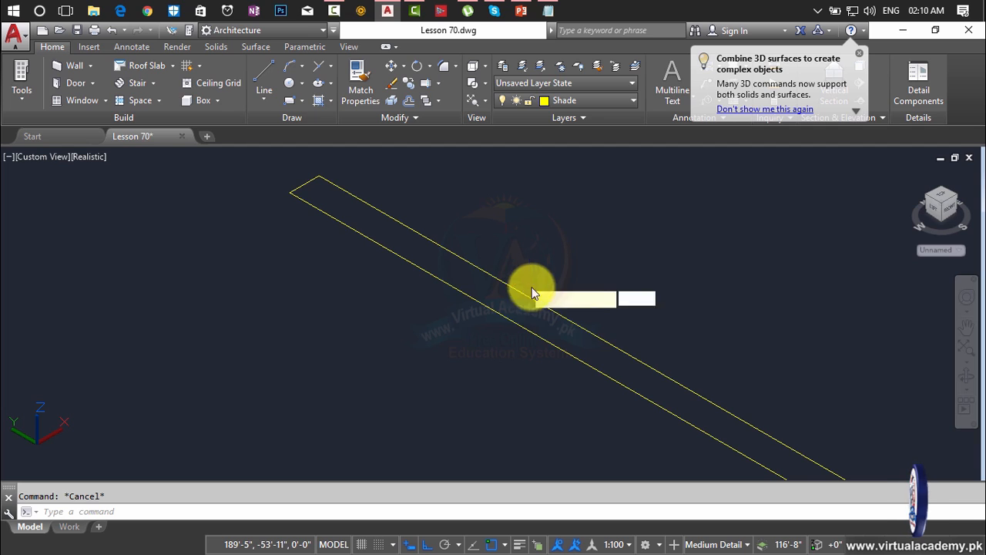
key("Return")
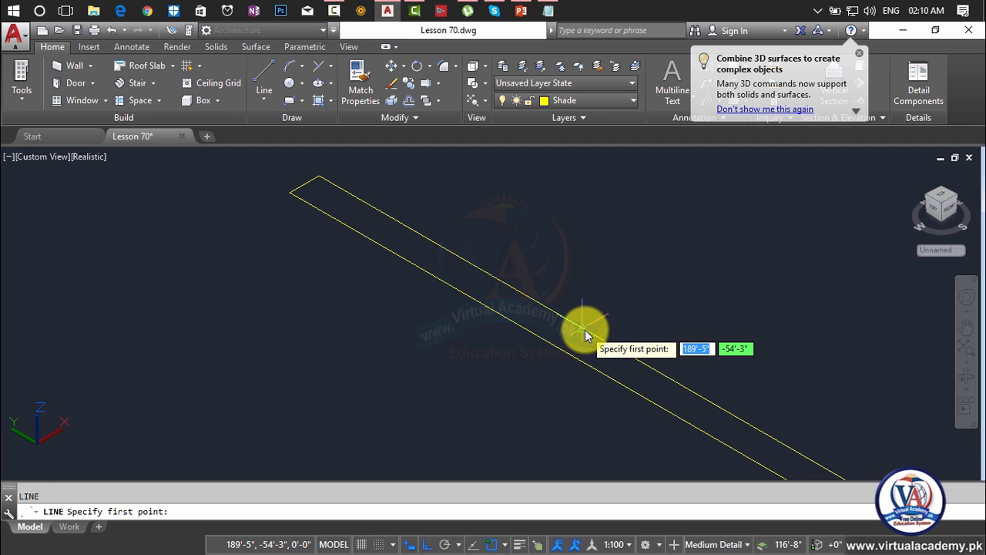
left_click(583, 331)
scroll(566, 352, "up", 3)
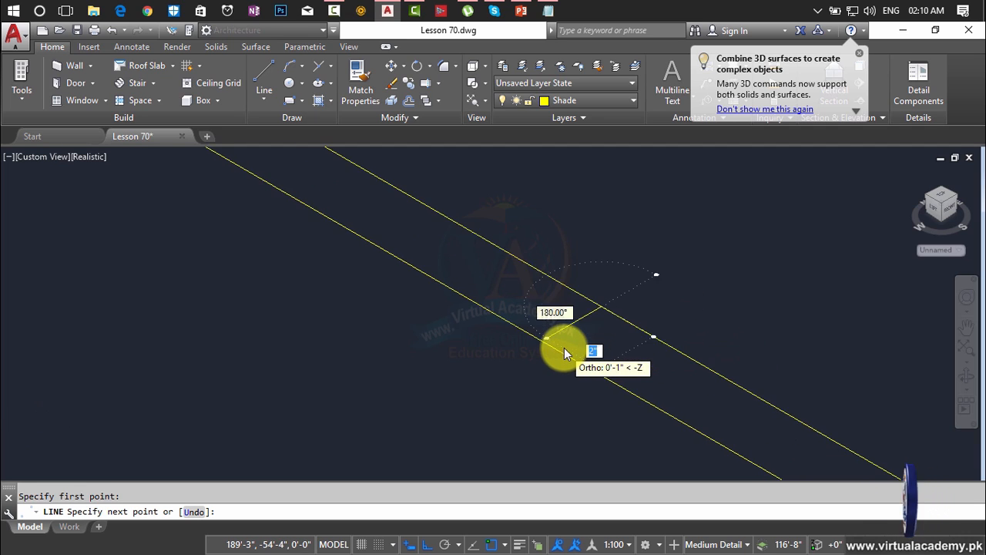
left_click(541, 341)
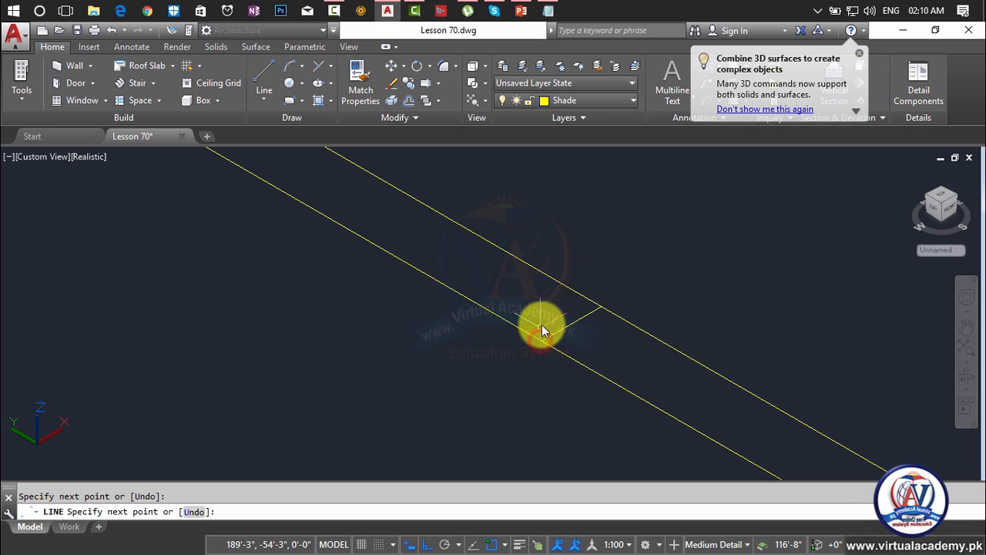
key("Return")
scroll(541, 323, "up", 2)
scroll(543, 329, "up", 3)
key("Escape")
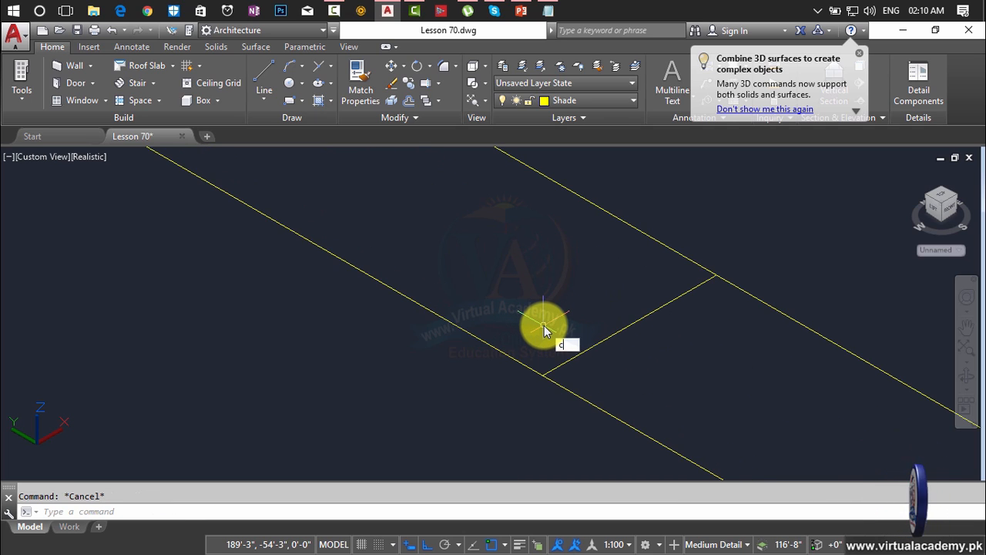
Draw a circle of about 1" radius centred on the cross line's end at the rectangle's negative-X long edge.
type("c")
key("Return")
left_click(542, 375)
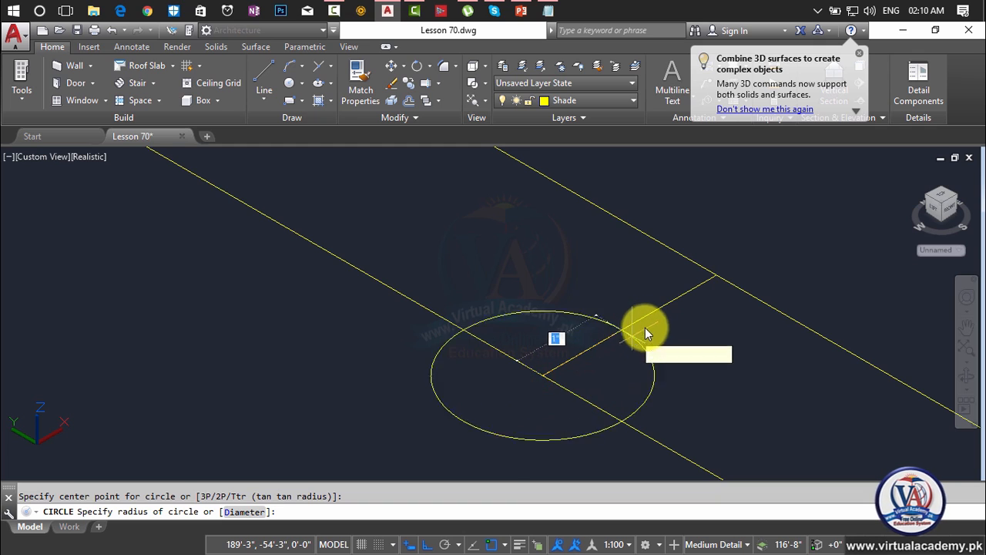
left_click(649, 325)
scroll(612, 341, "down", 2)
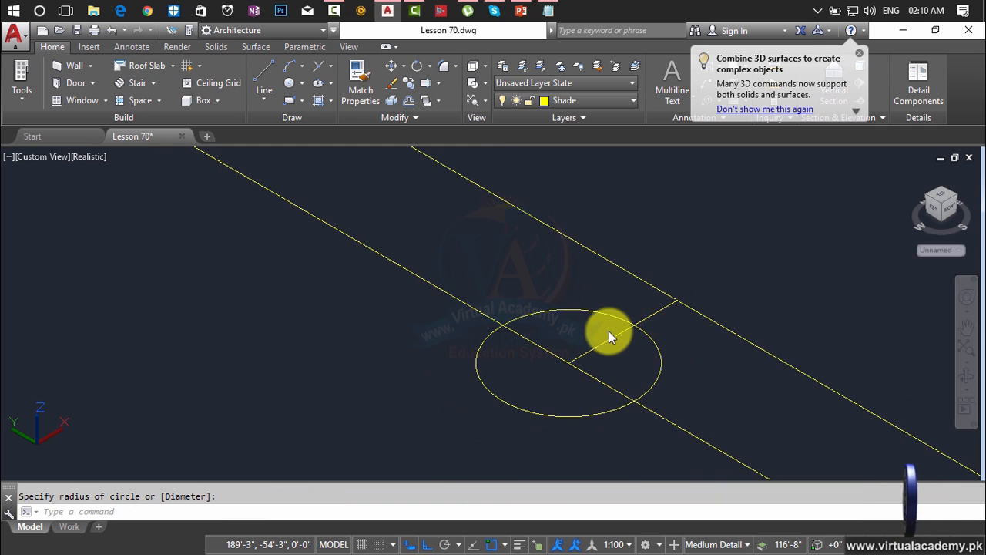
Trim away the half of the circle outside the thin rectangle.
type("tr")
key("Return")
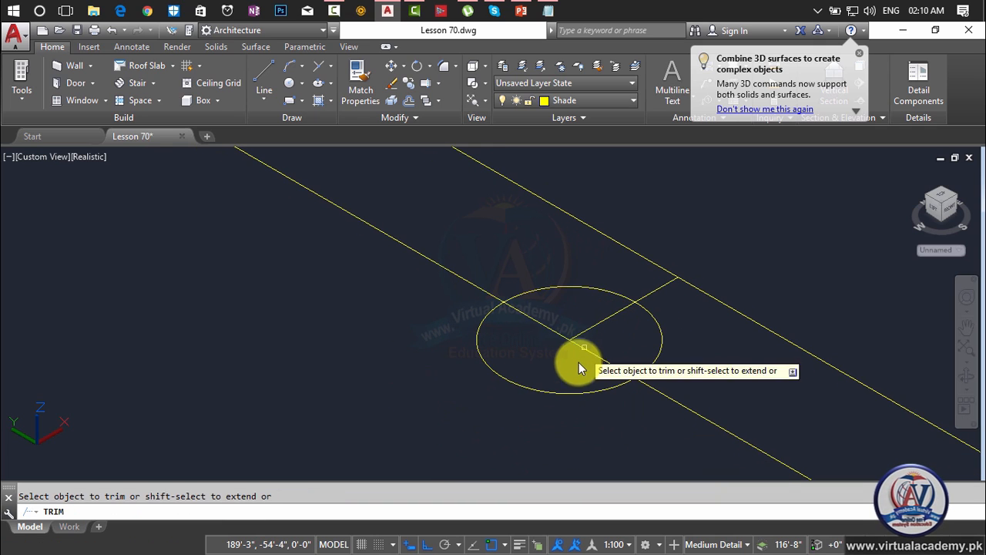
left_click(562, 392)
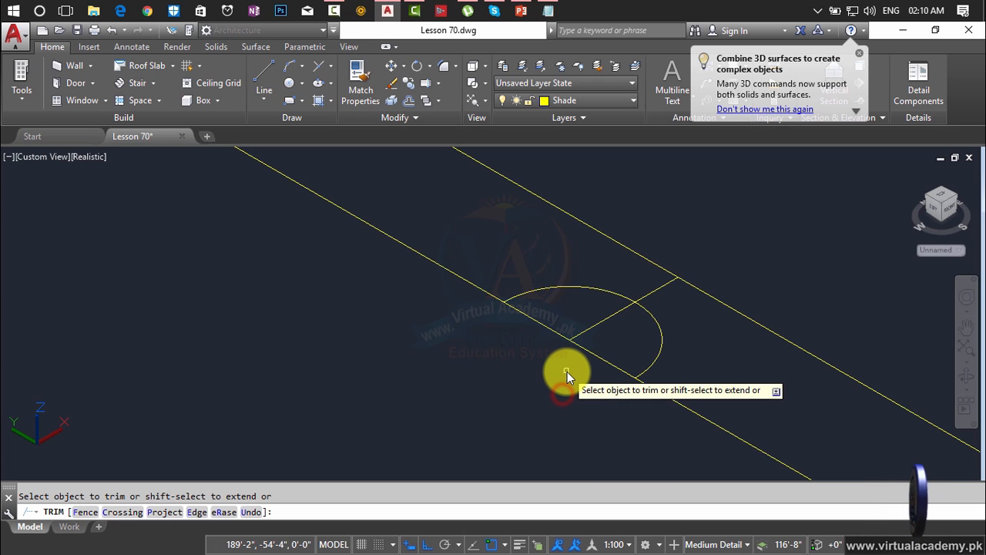
key("Escape")
Copy the semicircle from its centre to three spaced points along the same long edge toward the rectangle's positive-Y end.
type("co")
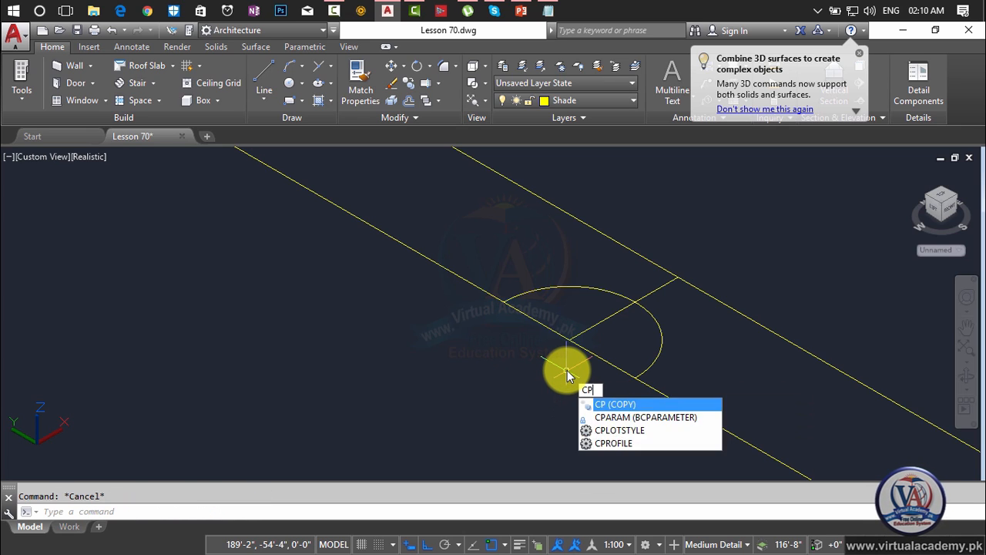
key("Return")
left_click(621, 301)
key("Return")
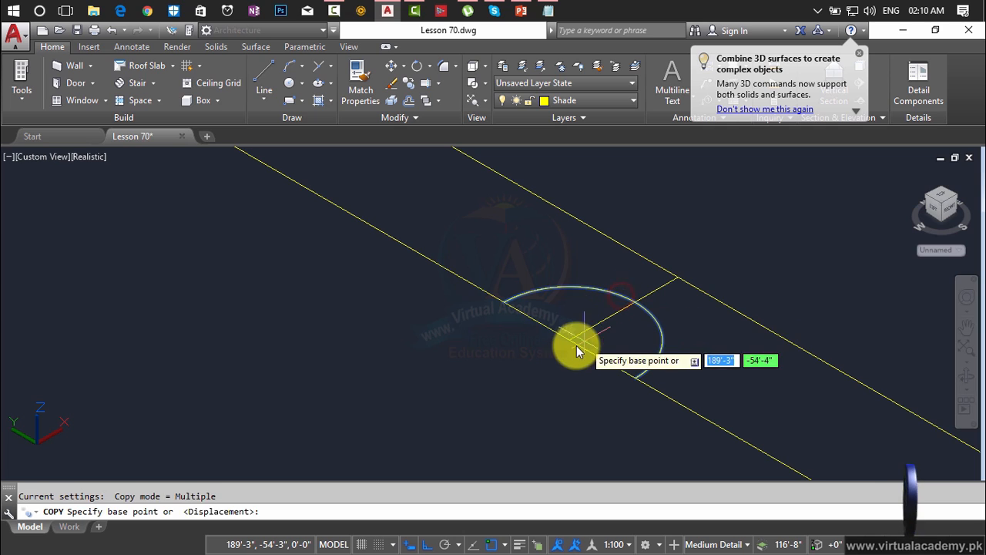
left_click(571, 342)
scroll(572, 342, "down", 4)
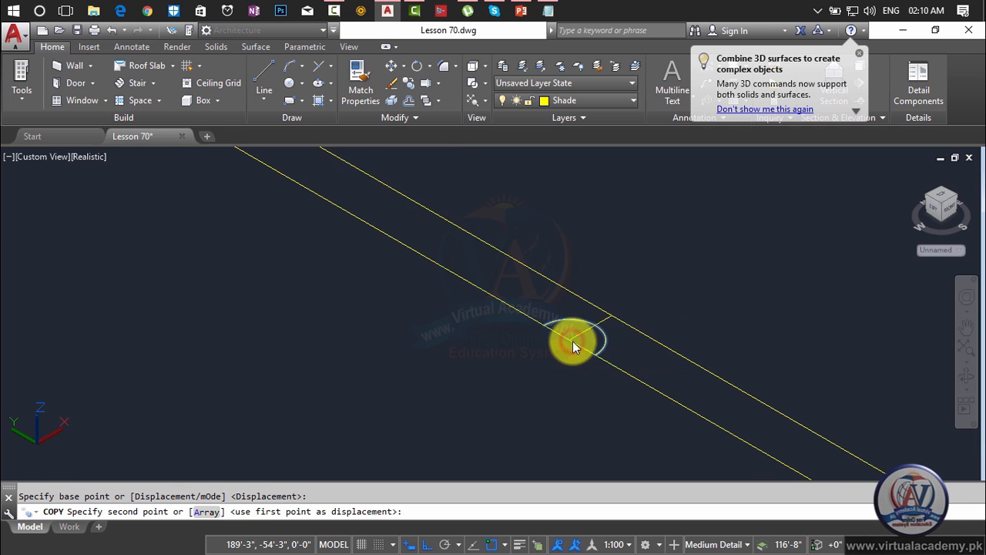
left_click(509, 332)
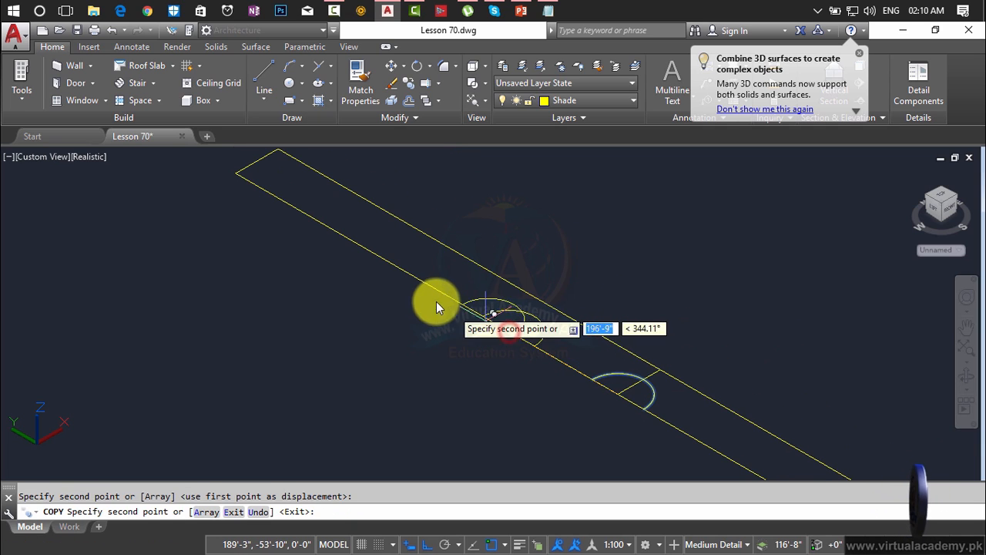
left_click(386, 261)
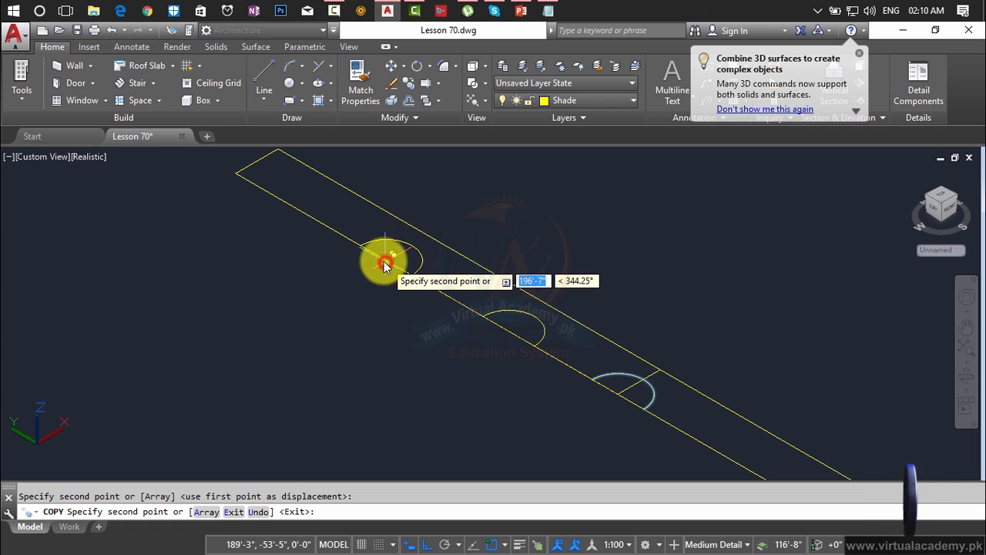
left_click(280, 200)
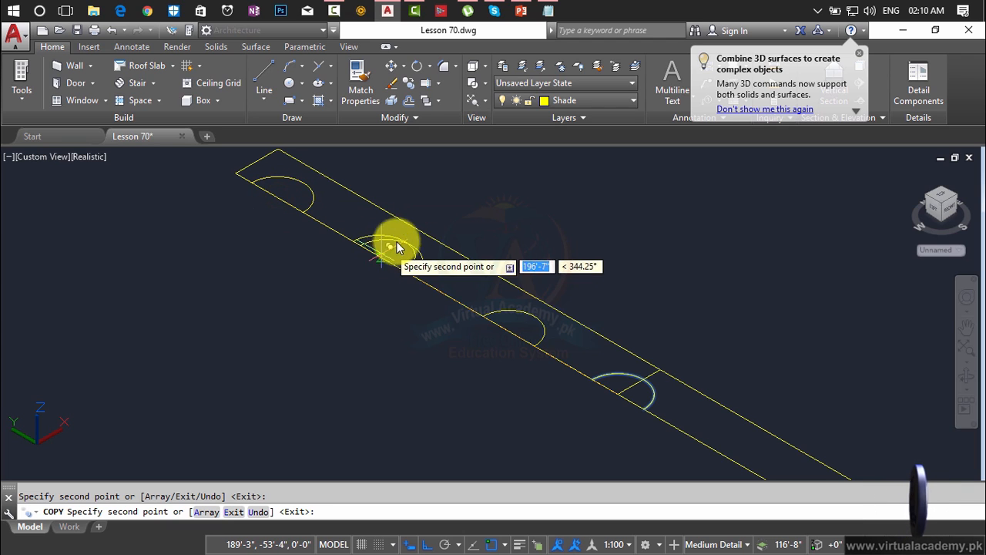
key("Escape")
Mirror the three copied semicircles about the middle cross line, keeping the originals.
key("Return")
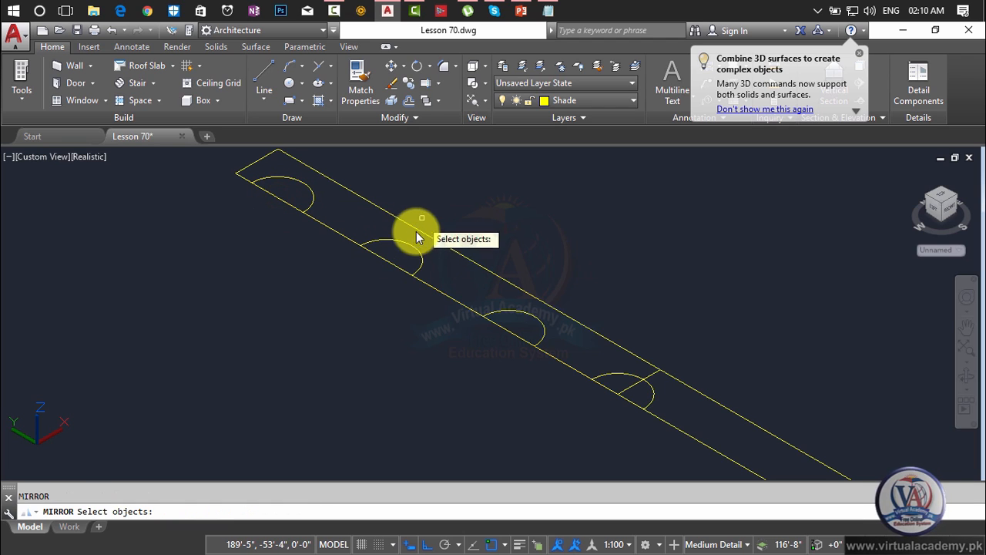
left_click(406, 245)
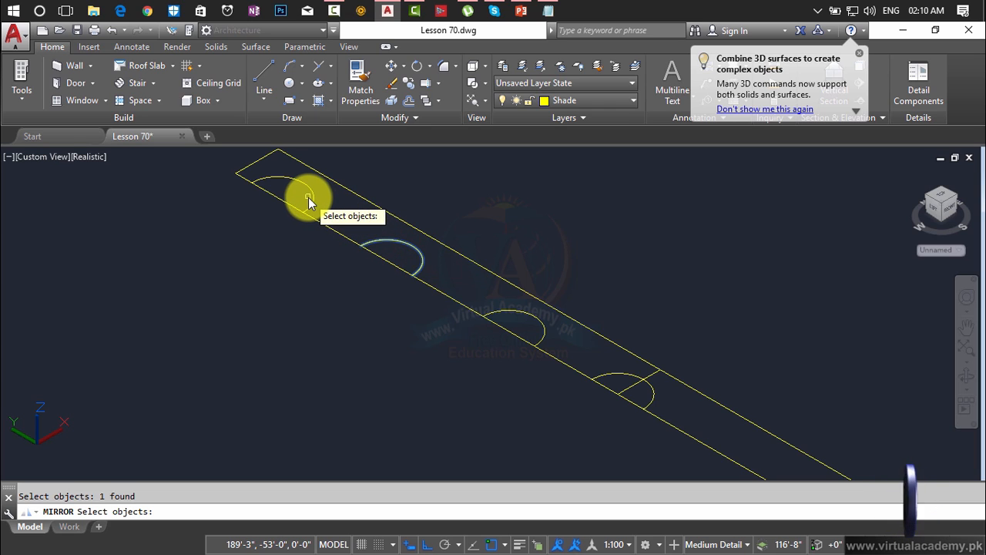
left_click(314, 196)
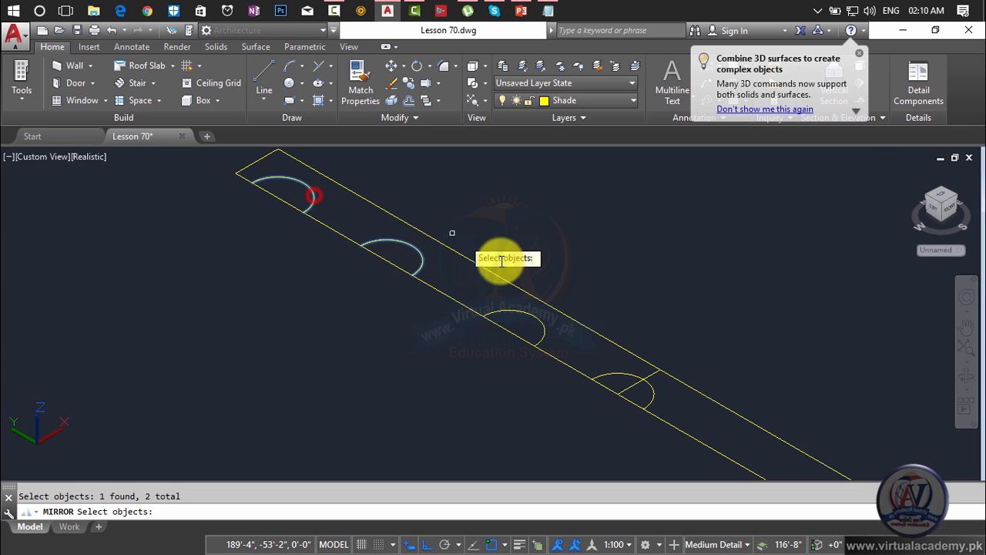
left_click(543, 333)
key("Return")
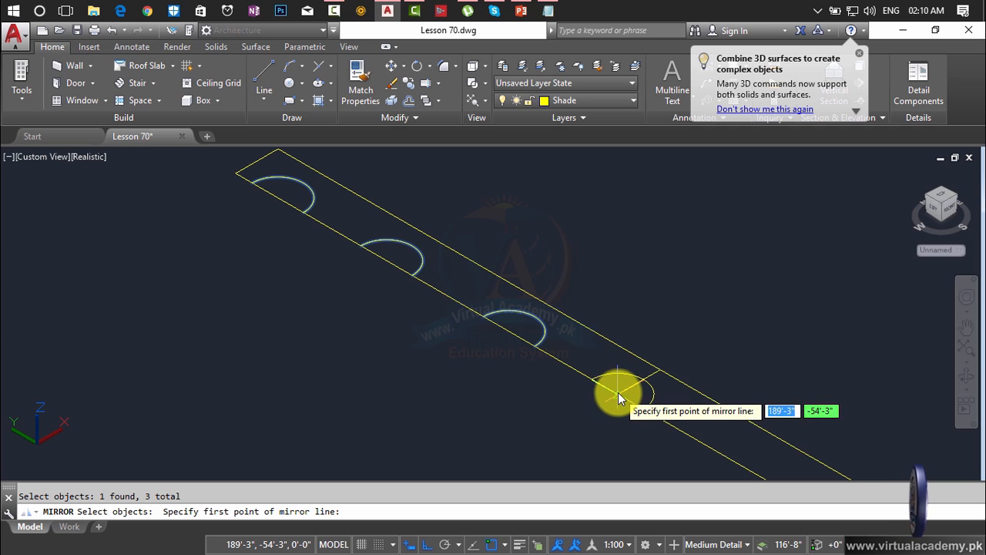
left_click(630, 387)
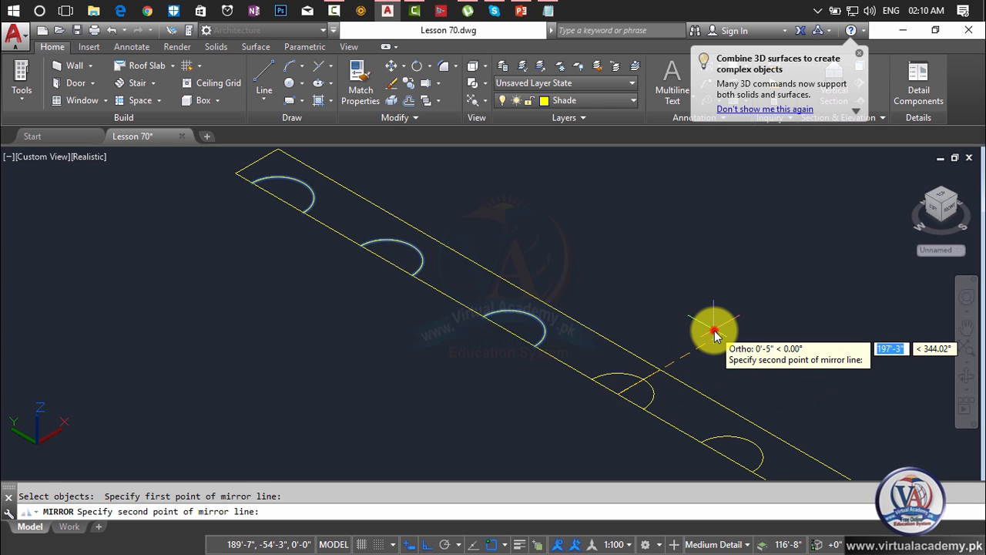
left_click(714, 331)
key("Return")
Delete the short cross line at the middle of the rectangle.
scroll(701, 330, "down", 5)
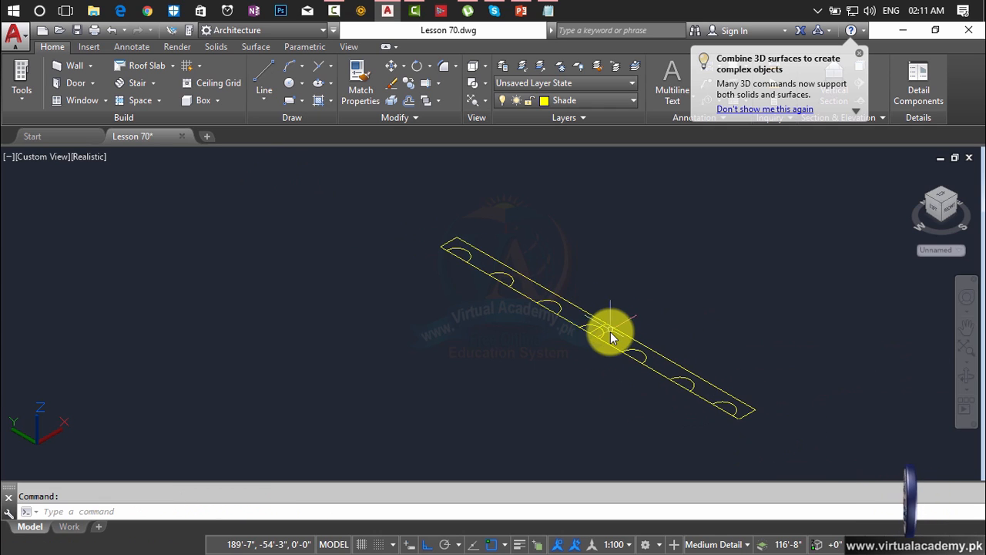
scroll(606, 327, "up", 5)
left_click(590, 318)
key("Delete")
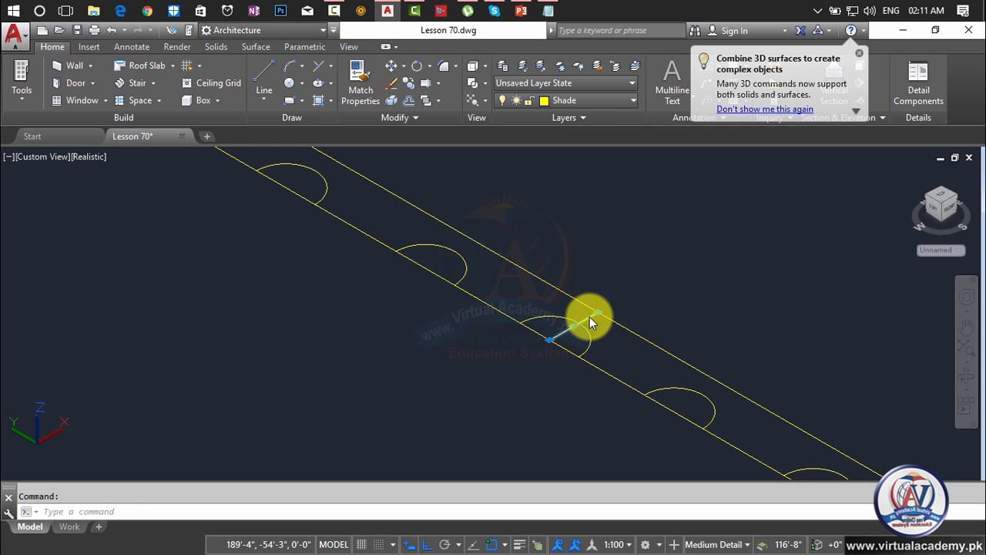
Trim the long edge's segments inside all seven semicircles to leave a continuous scalloped edge.
type("tr")
key("Return")
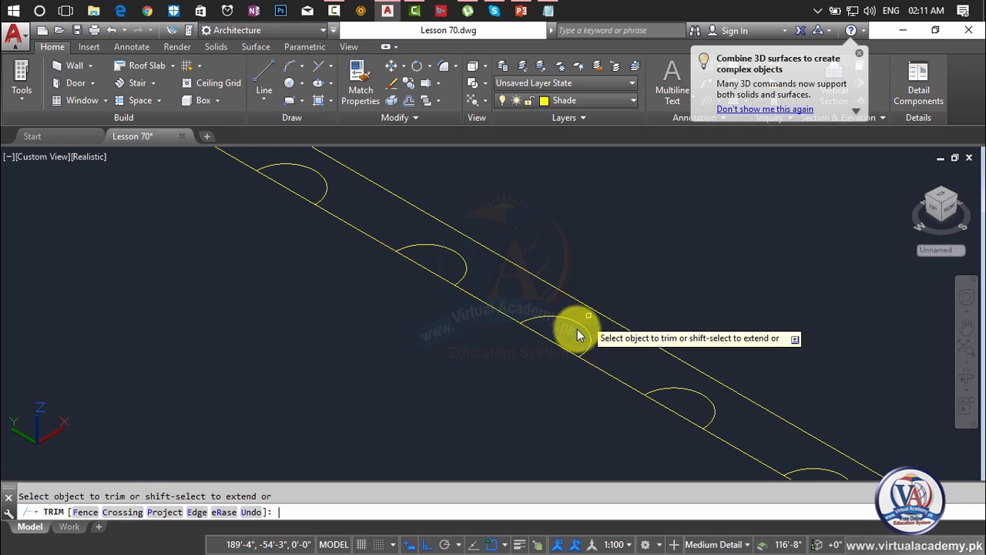
left_click(566, 338)
left_click(550, 357)
left_click(434, 260)
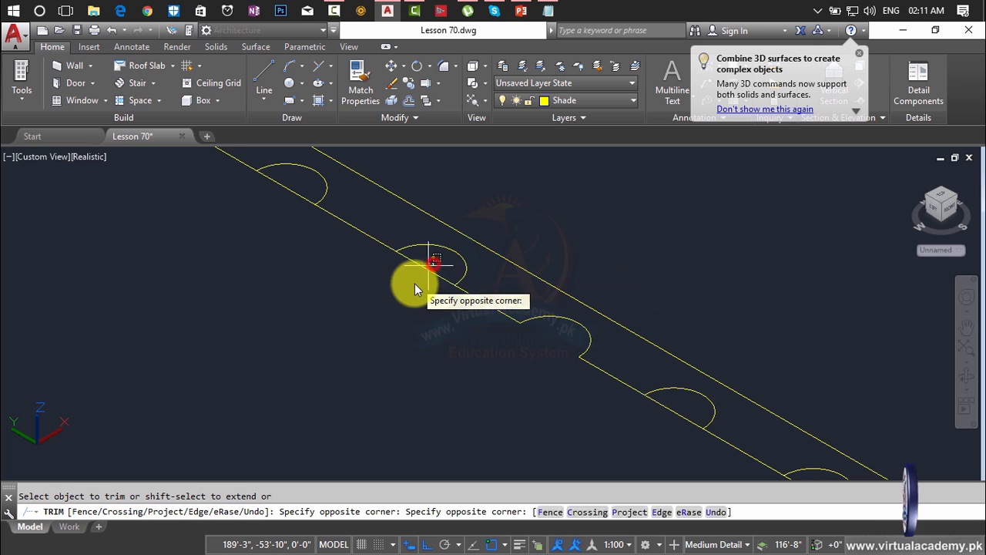
left_click(415, 284)
left_click(301, 192)
left_click(283, 213)
scroll(317, 253, "down", 5)
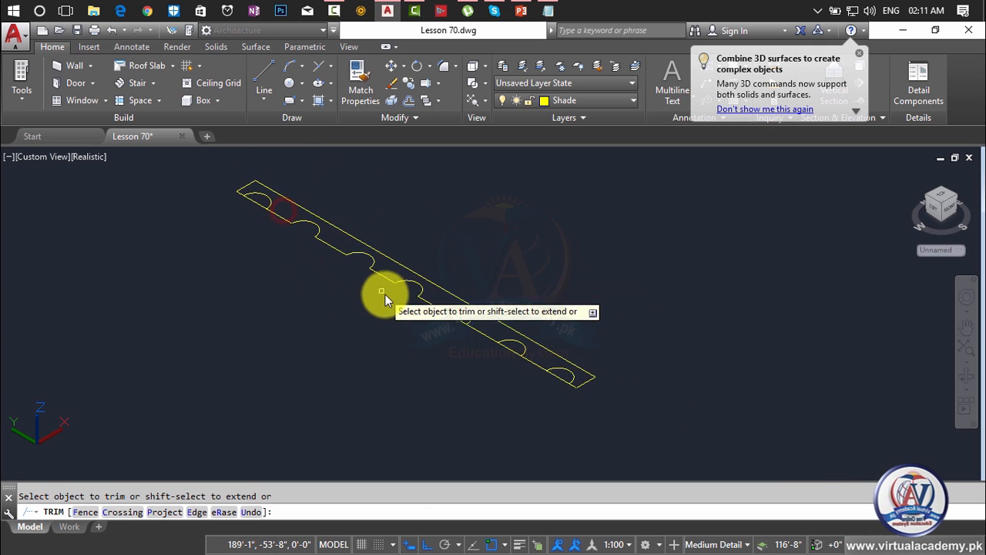
mouse_move(386, 295)
middle_mouse_down()
mouse_move(358, 258)
mouse_move(420, 335)
mouse_move(385, 262)
middle_mouse_up()
scroll(371, 280, "up", 4)
left_click(378, 272)
left_click(368, 293)
scroll(463, 356, "down", 4)
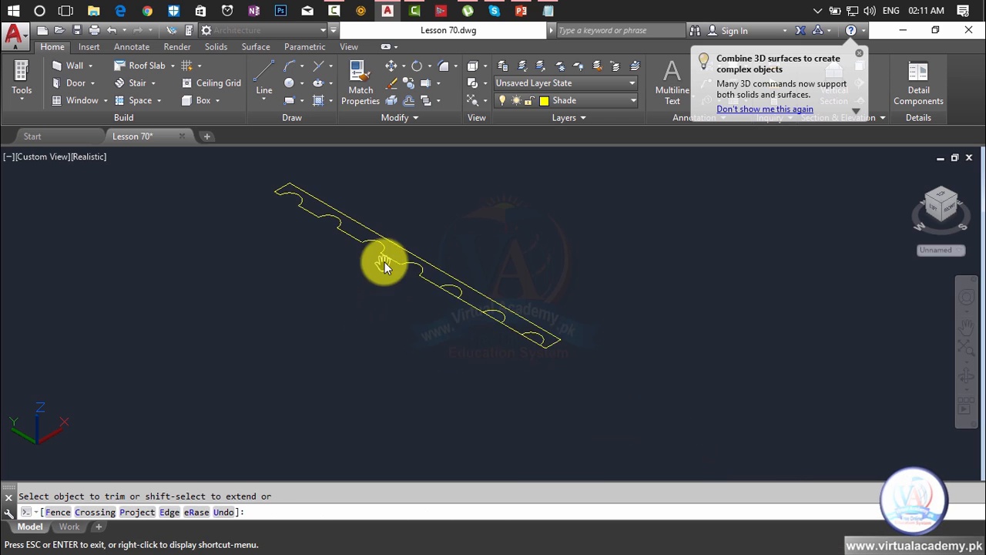
scroll(472, 301, "up", 4)
left_click(451, 280)
left_click(450, 335)
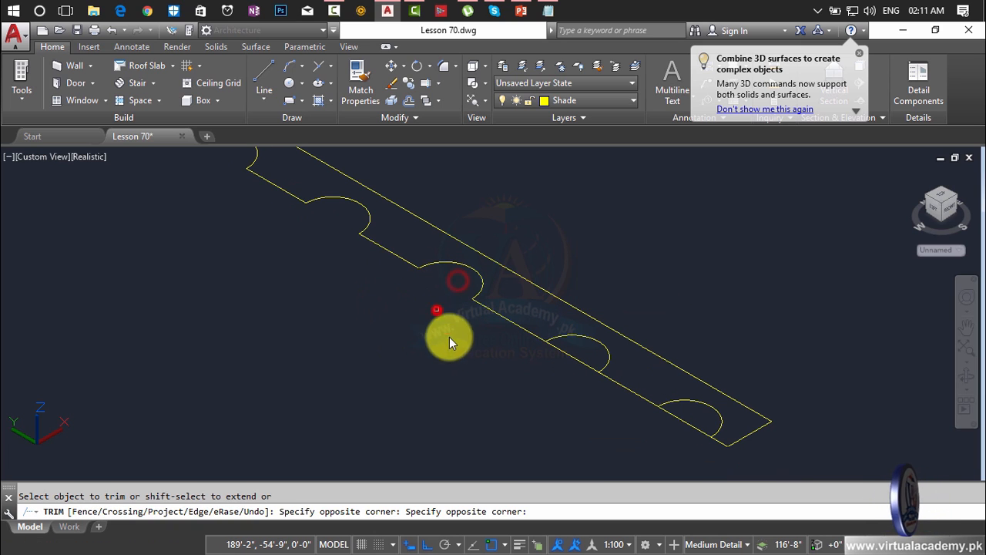
left_click(580, 355)
left_click(572, 379)
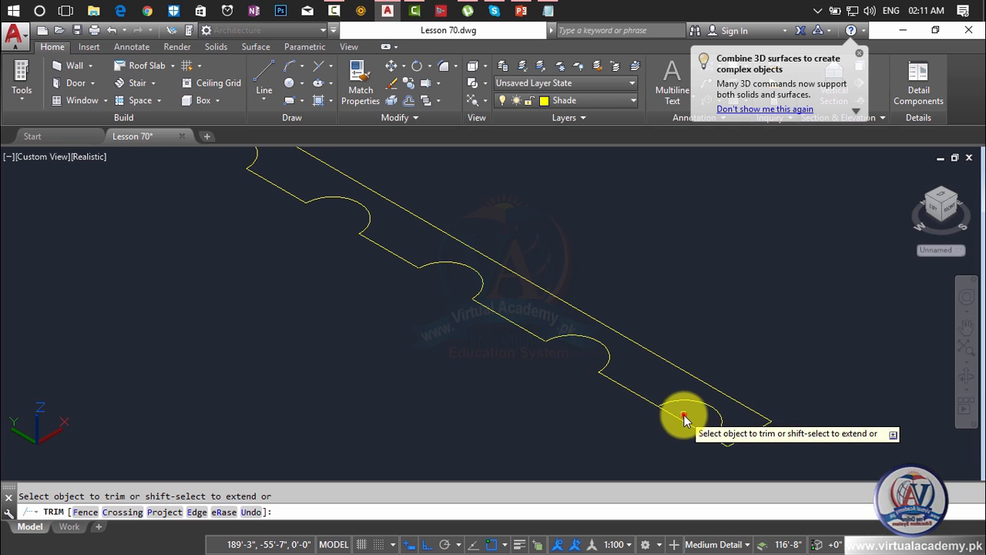
left_click(683, 415)
left_click(655, 454)
key("Escape")
Create a polyline boundary from a point picked inside the scalloped profile.
scroll(555, 362, "down", 3)
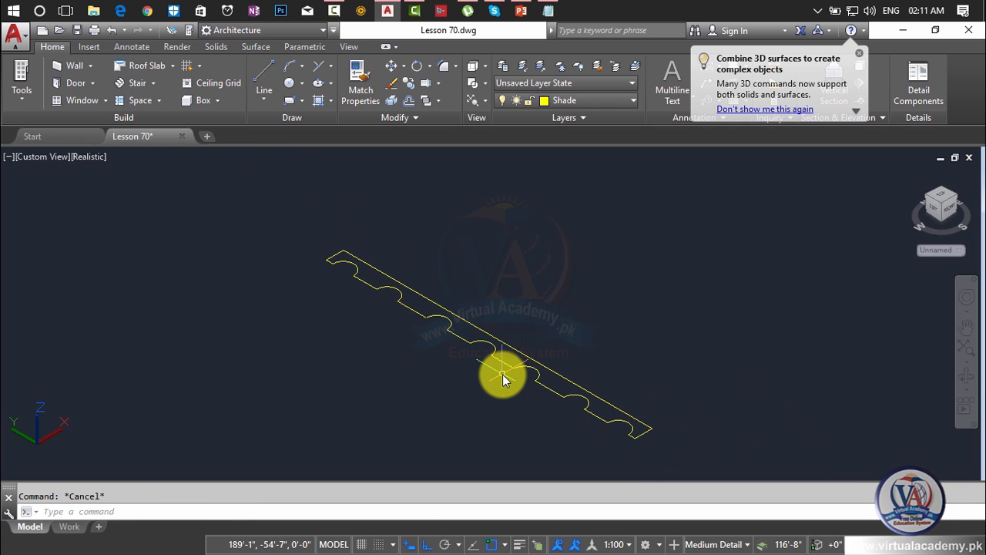
type("BO")
key("Return")
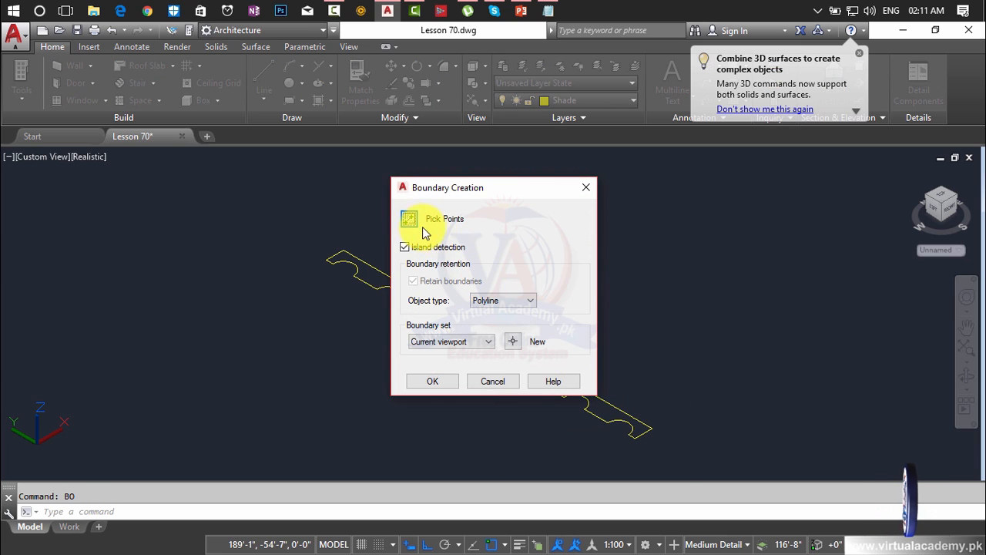
left_click(410, 220)
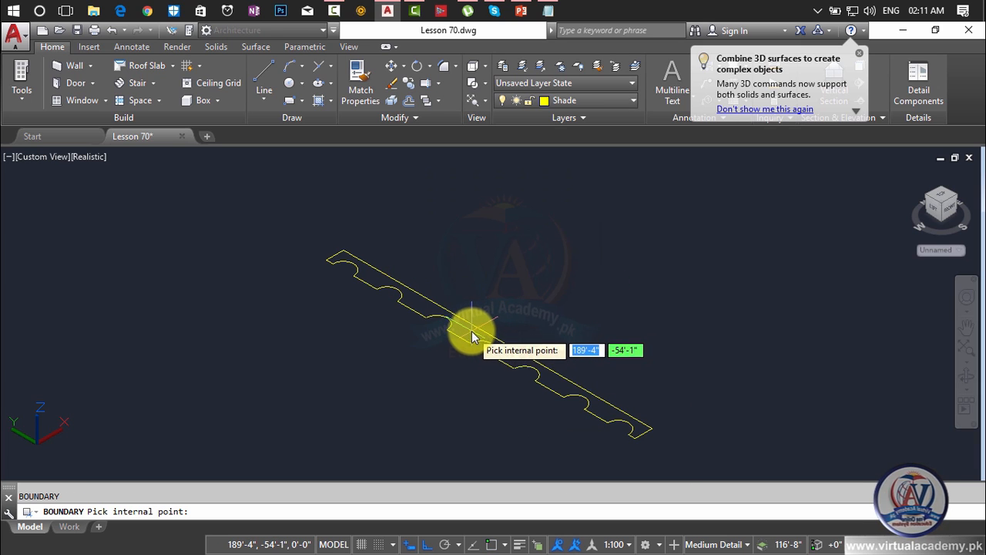
left_click(469, 327)
key("Return")
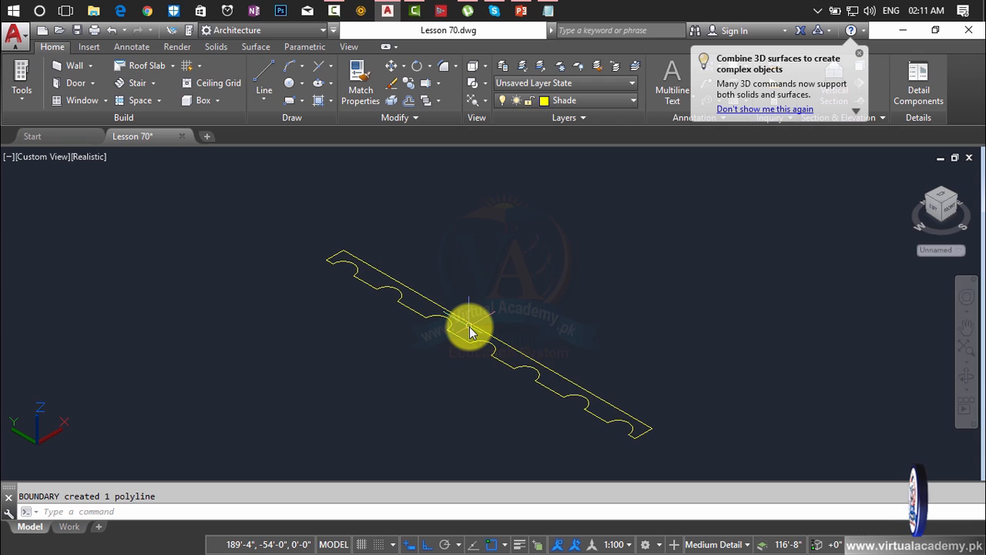
Revolve the scalloped profile 360 degrees about its long straight edge to form a solid baluster.
key("Escape")
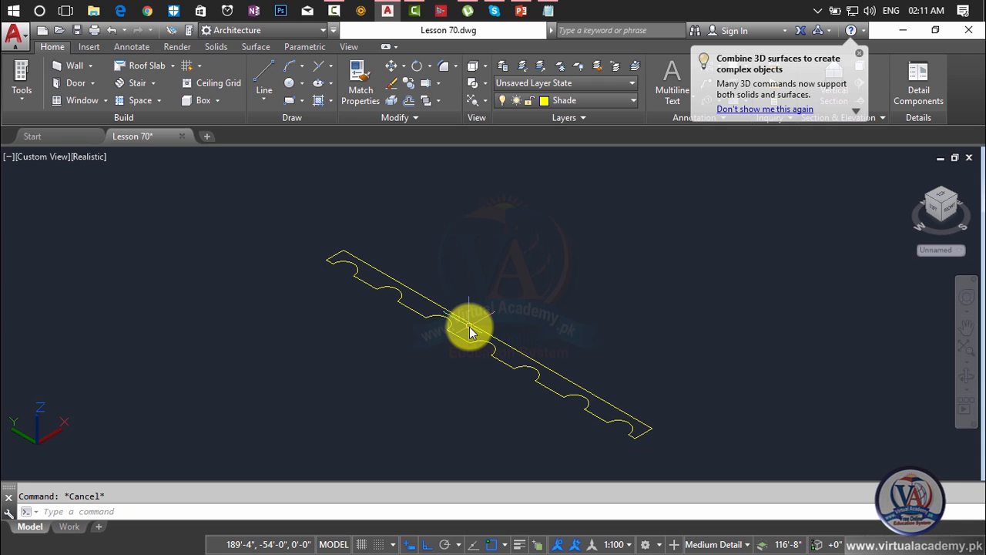
type("REV")
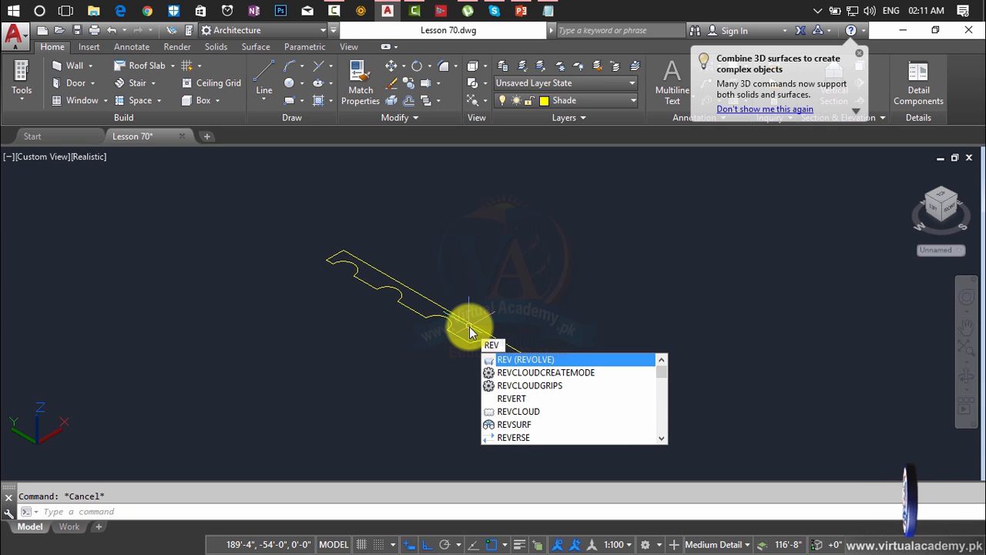
key("Return")
left_click(637, 280)
left_click(388, 386)
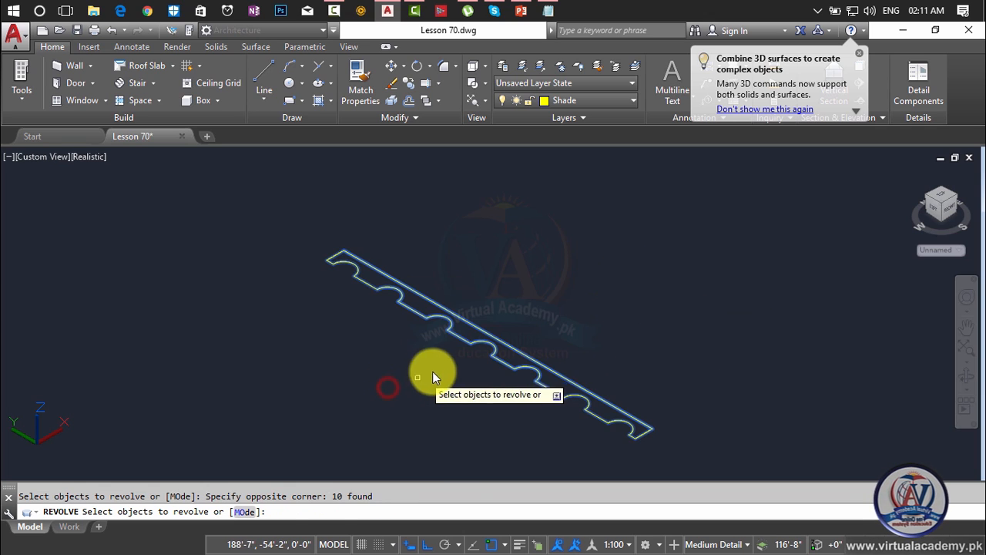
key("Return")
left_click(344, 252)
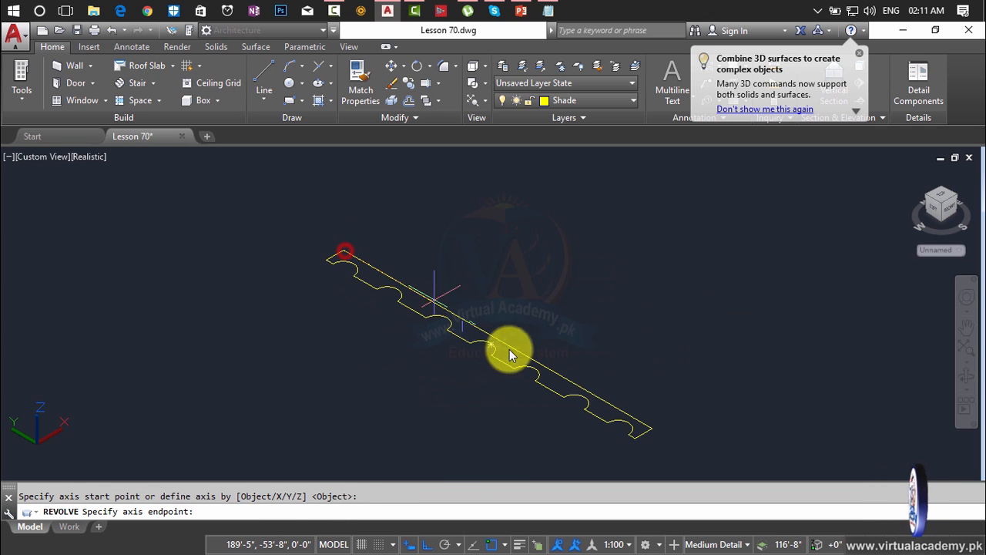
left_click(650, 426)
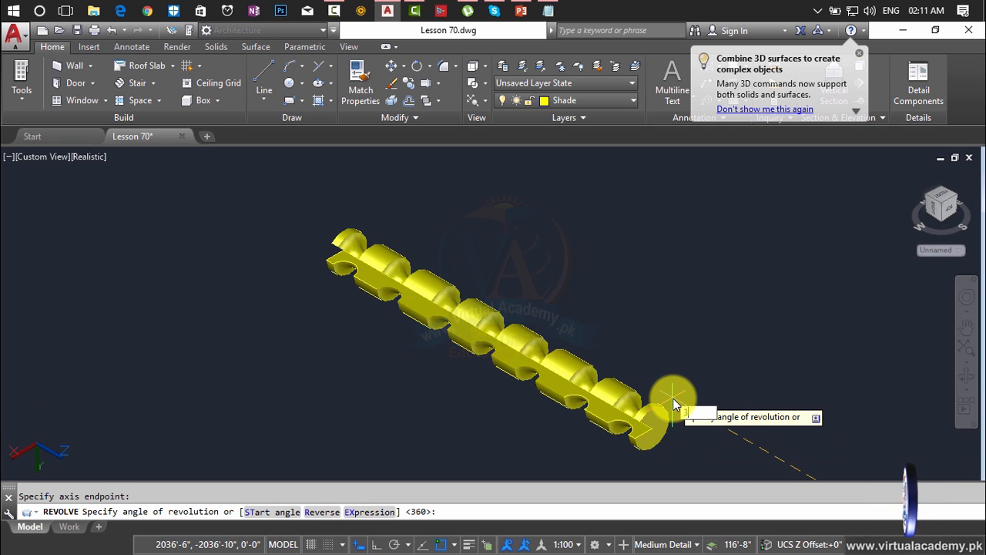
key("Return")
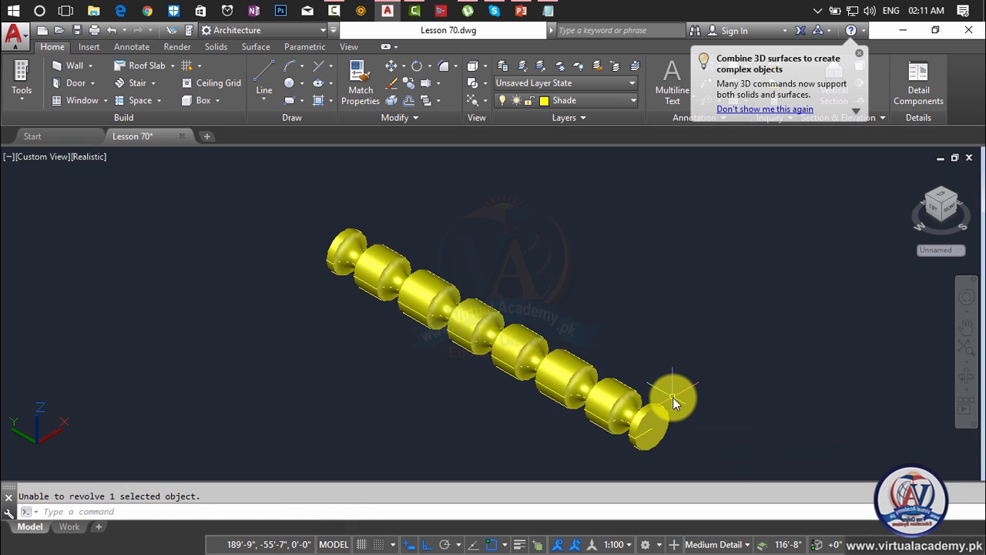
key("Return")
scroll(673, 396, "down", 4)
middle_click_drag(670, 397, 637, 357)
key("Escape")
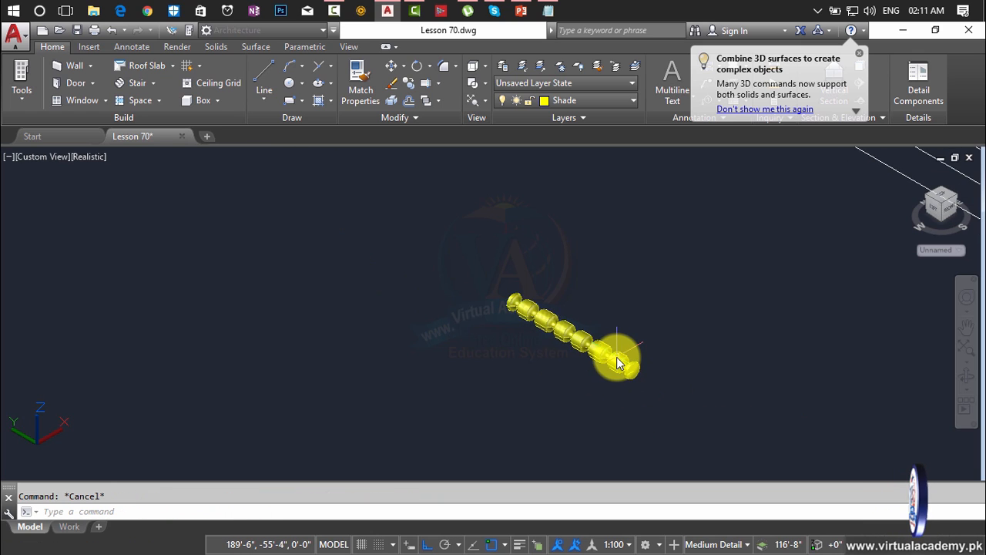
scroll(617, 356, "up", 5)
scroll(617, 356, "down", 3)
left_click(682, 305)
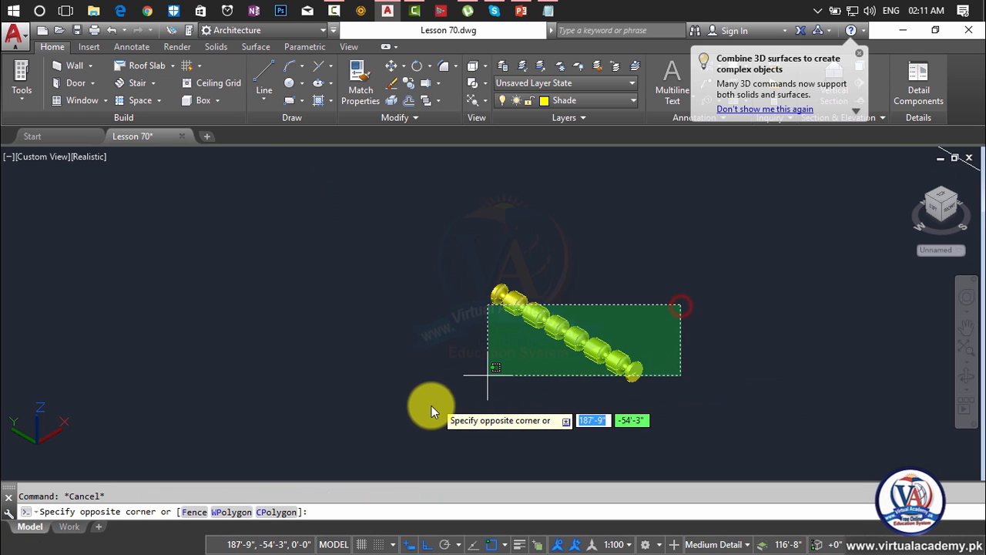
left_click(54, 48)
left_click(588, 105)
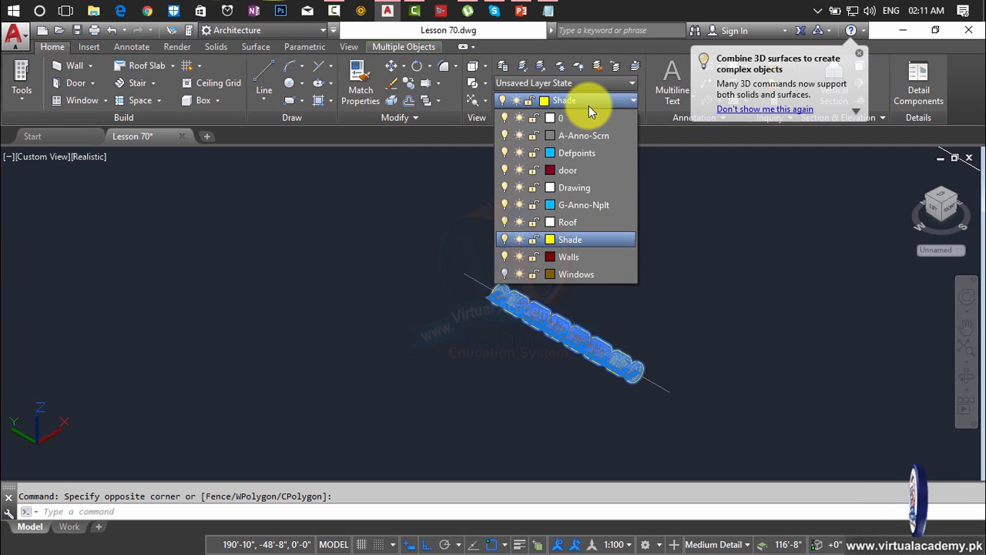
Create a new layer named Railing in the layer properties.
left_click(507, 66)
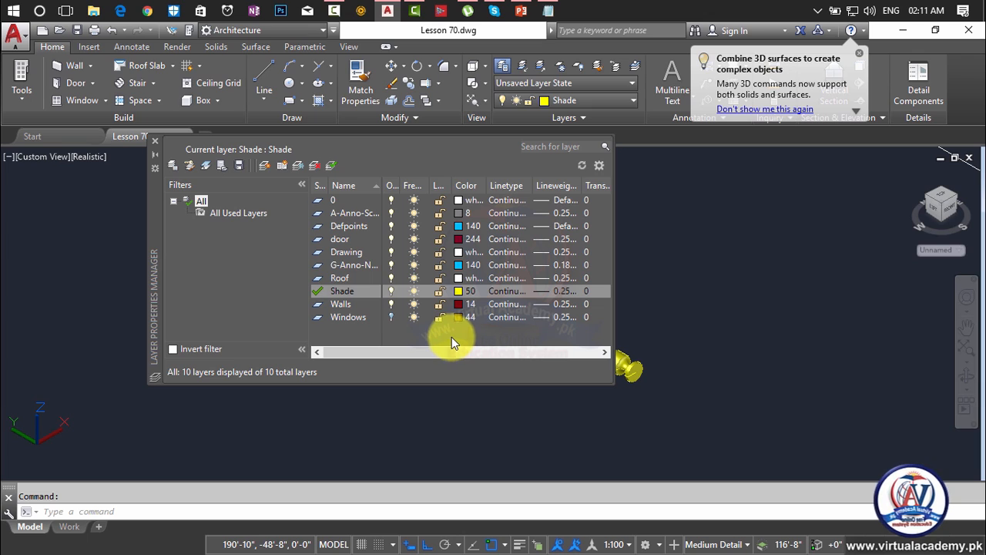
left_click(265, 168)
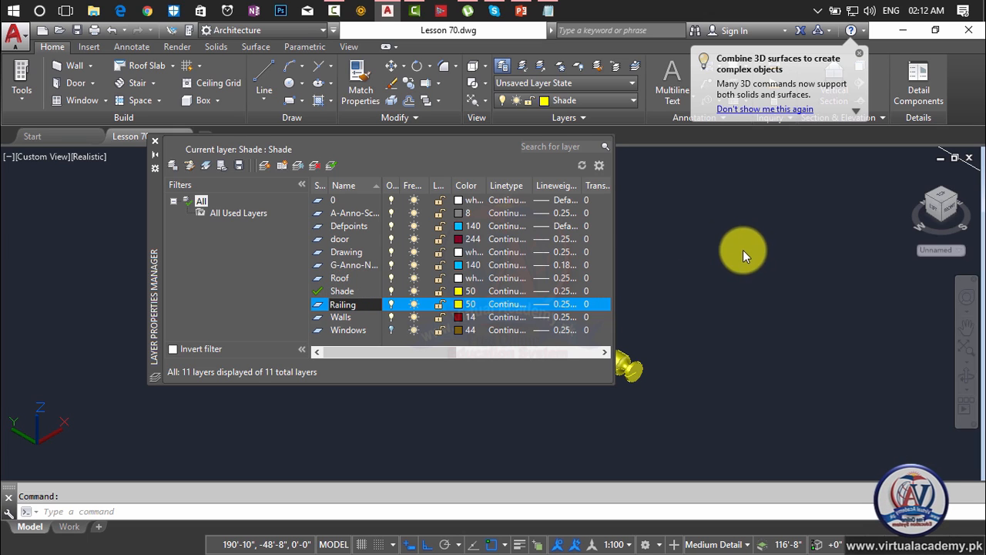
Set the Railing layer's color to index color 99.
left_click(460, 305)
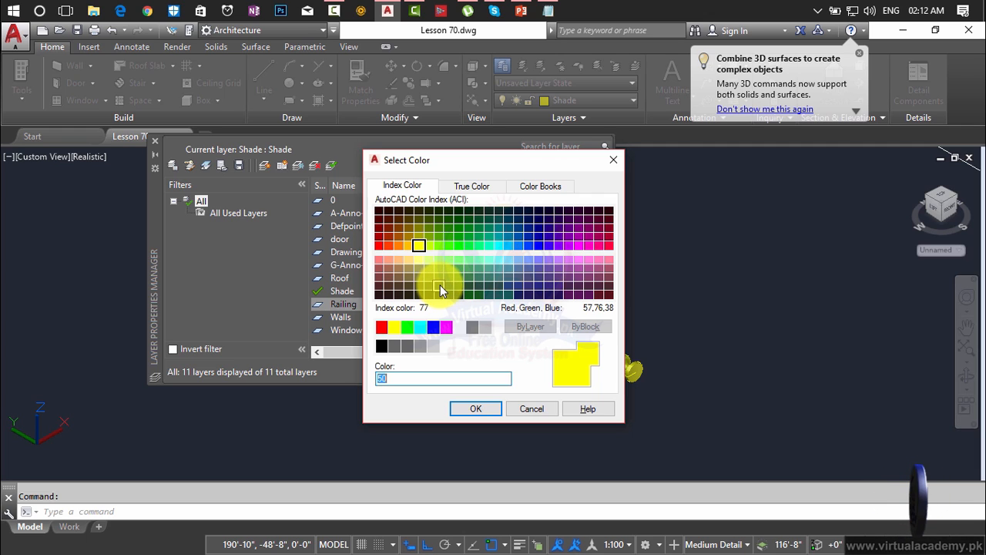
left_click(466, 299)
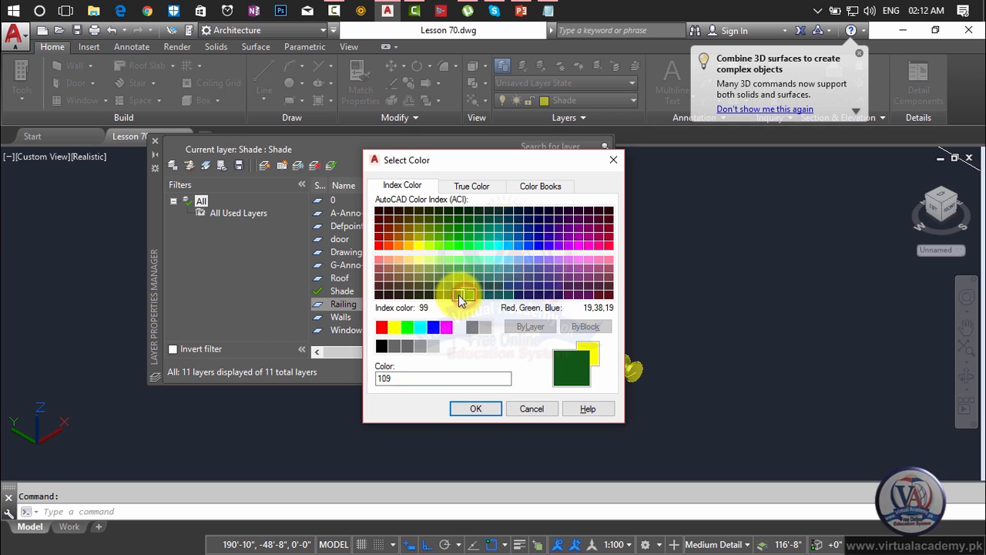
left_click(458, 294)
left_click(484, 409)
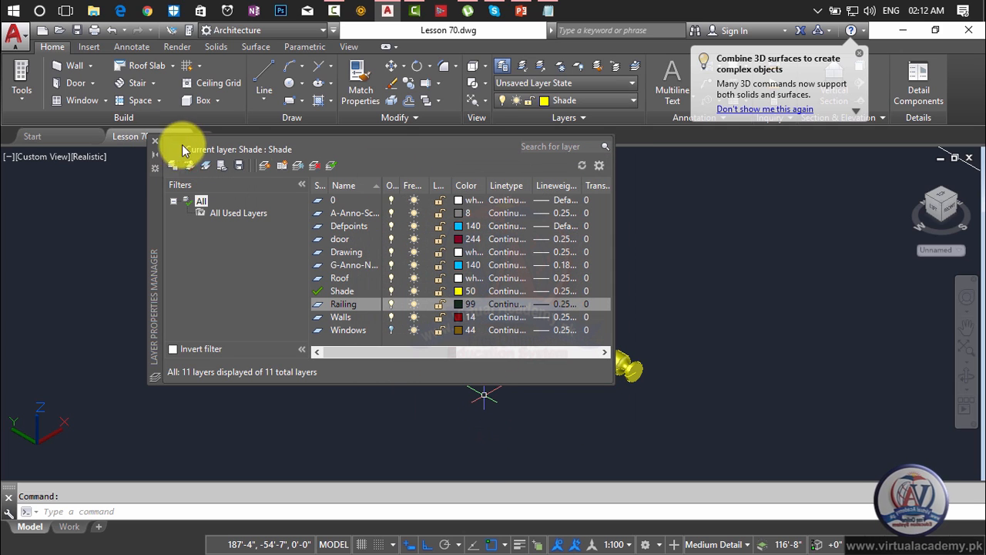
Set the Railing layer's color to index color 14 and close the layer manager.
left_click(458, 303)
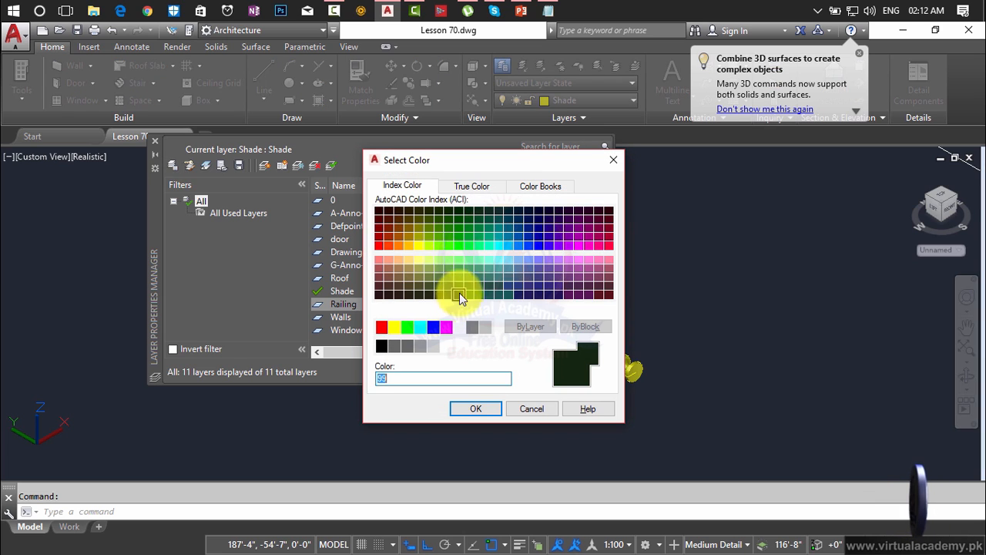
left_click(379, 226)
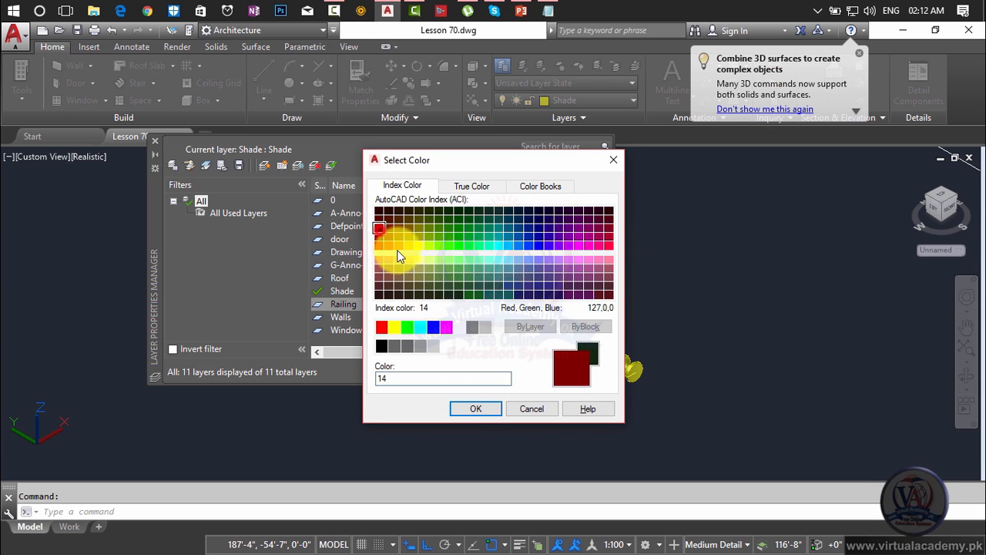
left_click(473, 410)
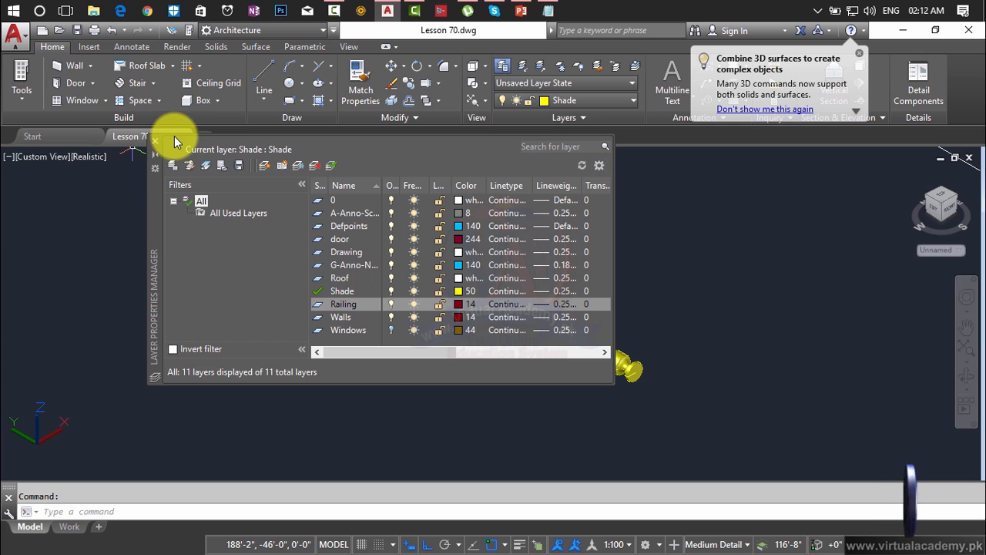
left_click(155, 144)
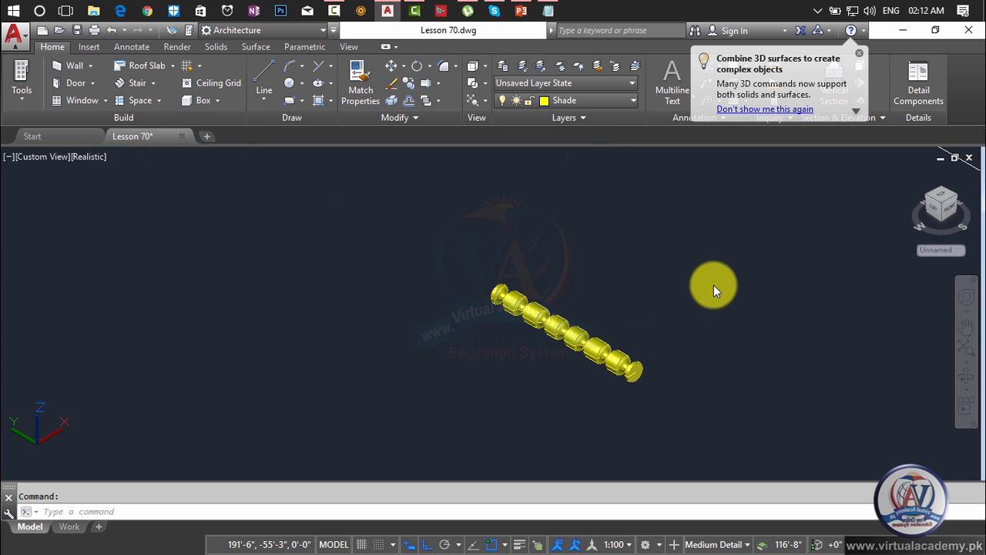
Assign the revolved baluster and its leftover profile outlines to the Railing layer.
key("Escape")
left_click(748, 211)
left_click(420, 413)
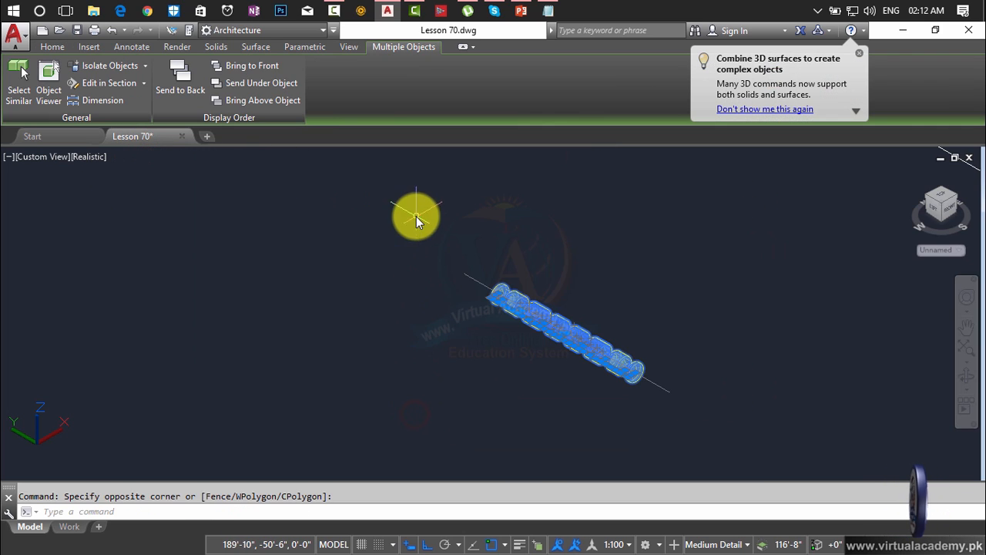
left_click(416, 214)
left_click(675, 434)
left_click(772, 239)
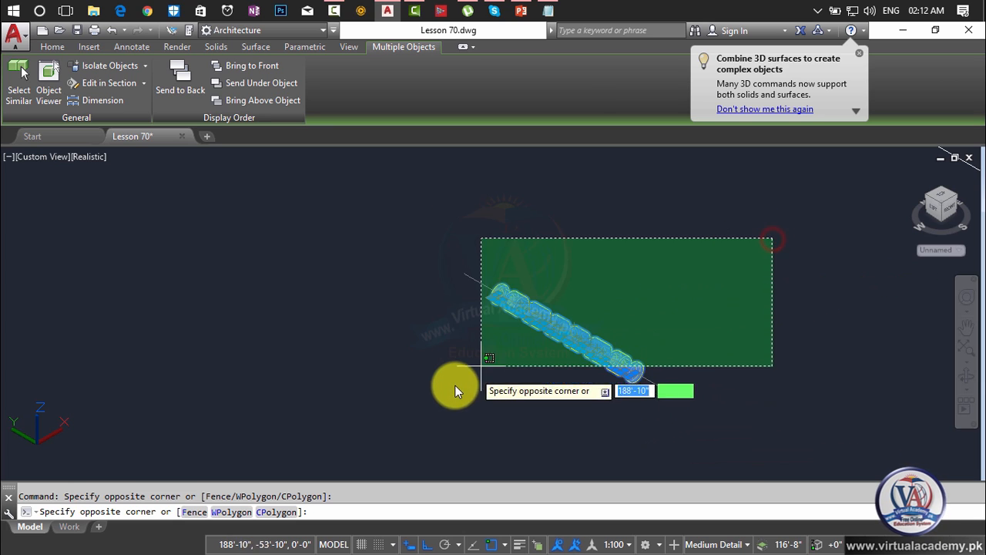
left_click(437, 393)
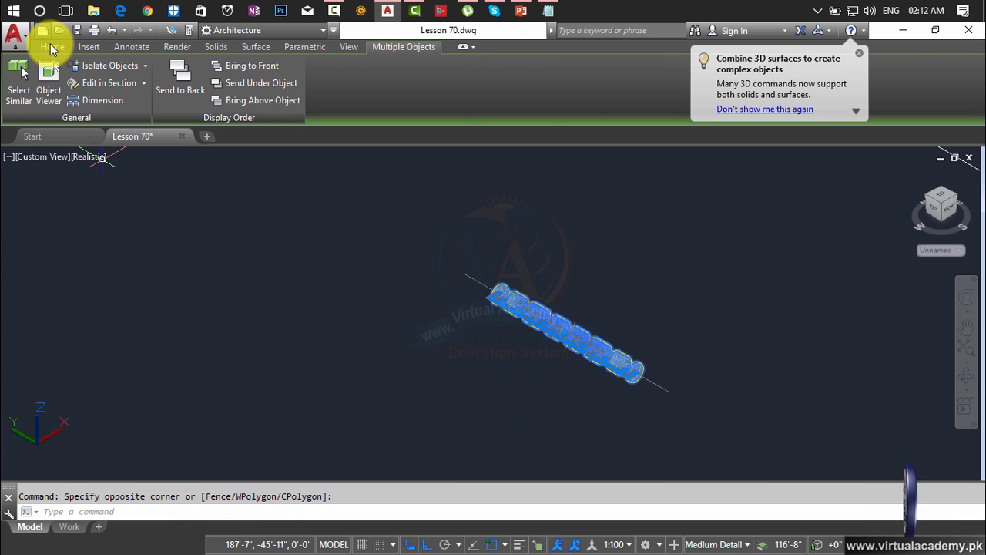
left_click(53, 46)
left_click(588, 106)
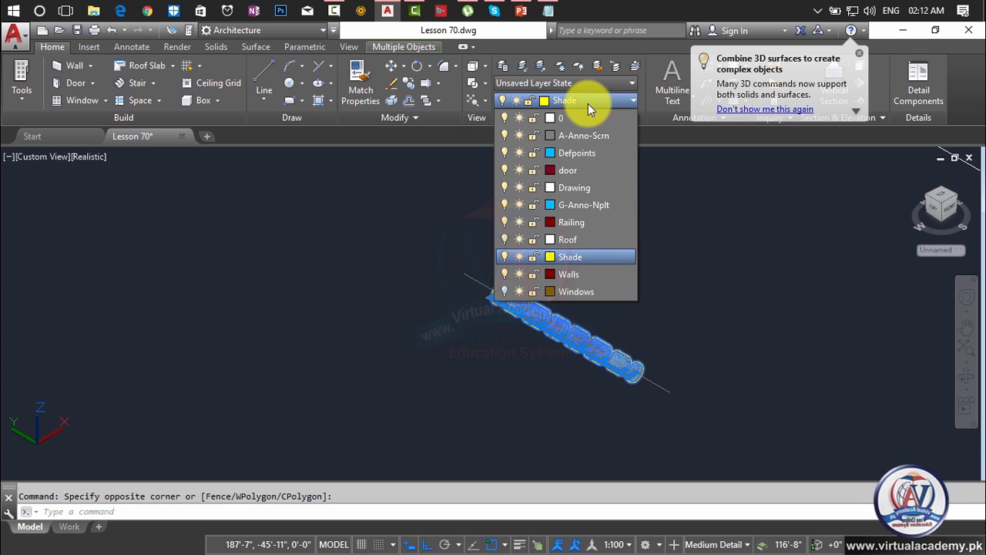
left_click(585, 223)
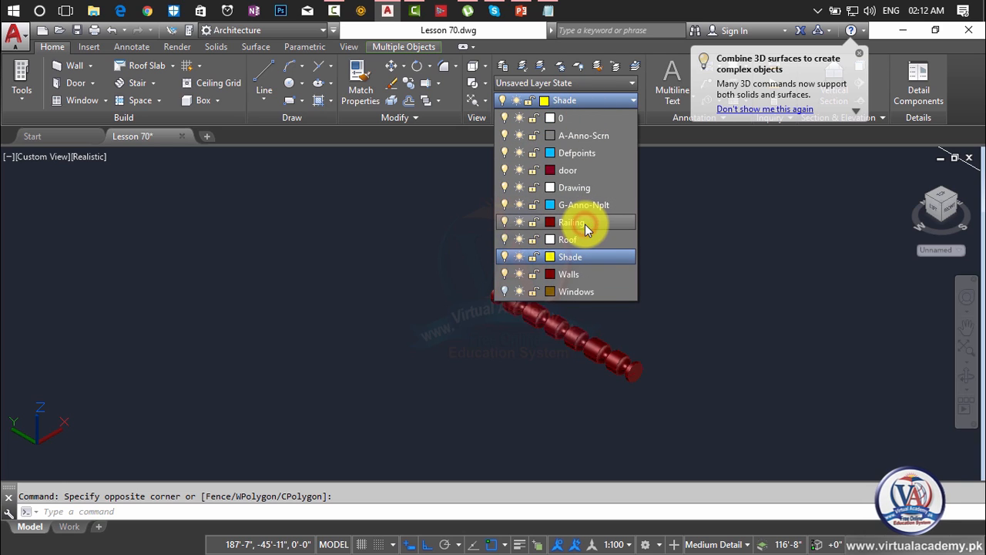
key("Escape")
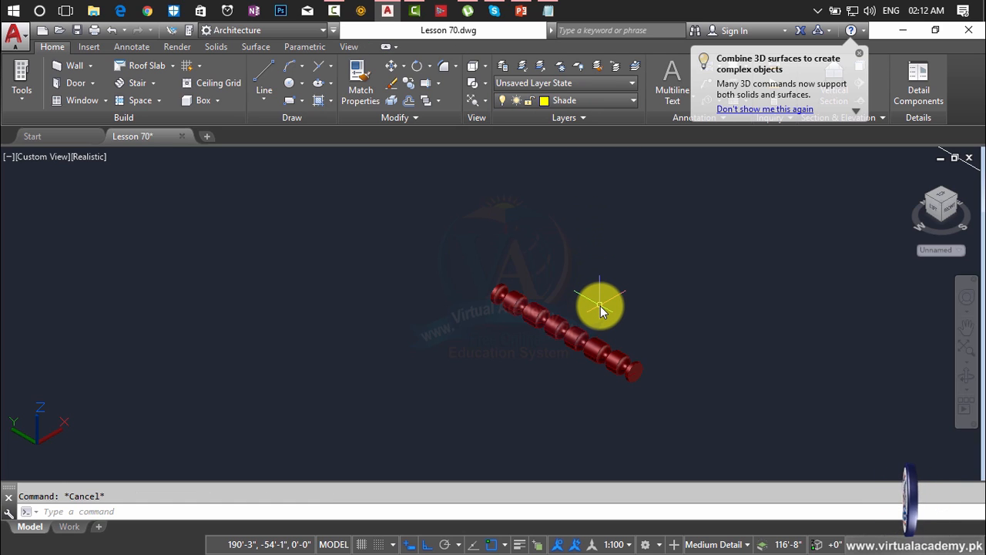
Stand the baluster upright by rotating it 90 degrees in 3D about an X-direction axis through its near end.
type("ROt")
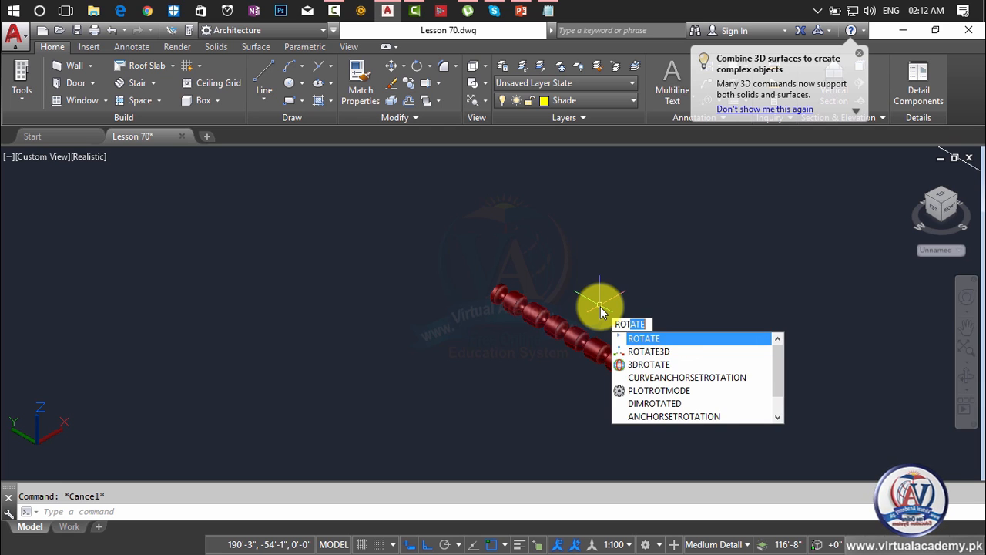
left_click(639, 348)
left_click(700, 237)
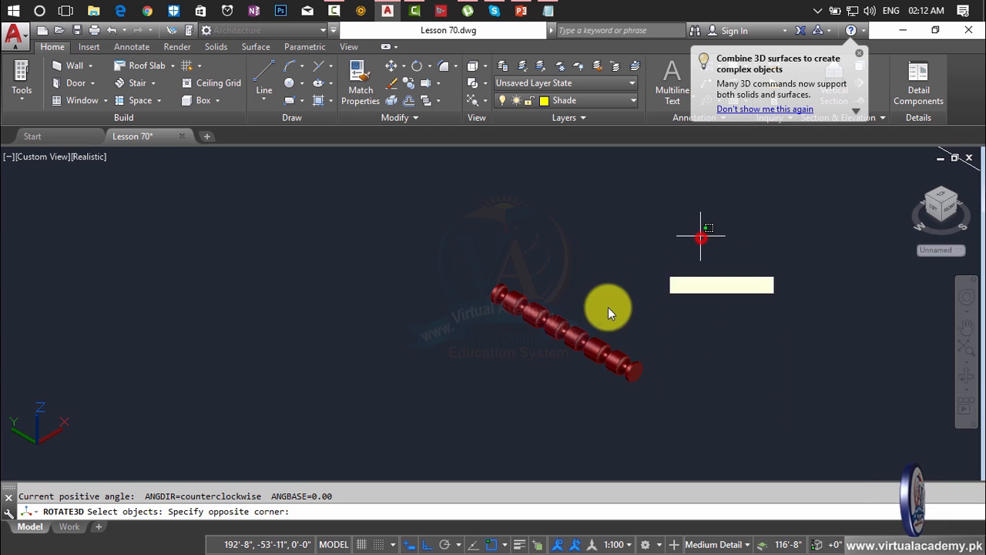
left_click(434, 411)
key("Return")
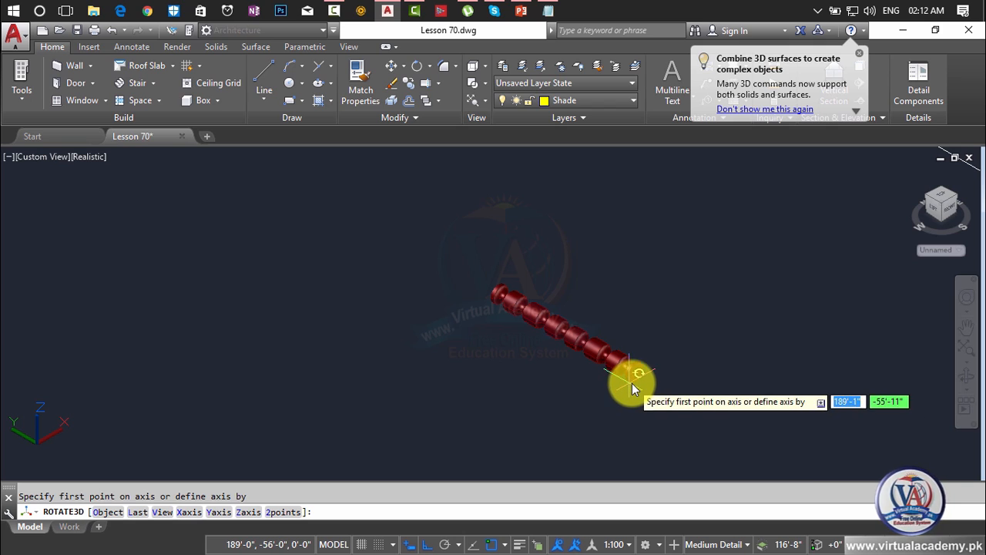
left_click(639, 378)
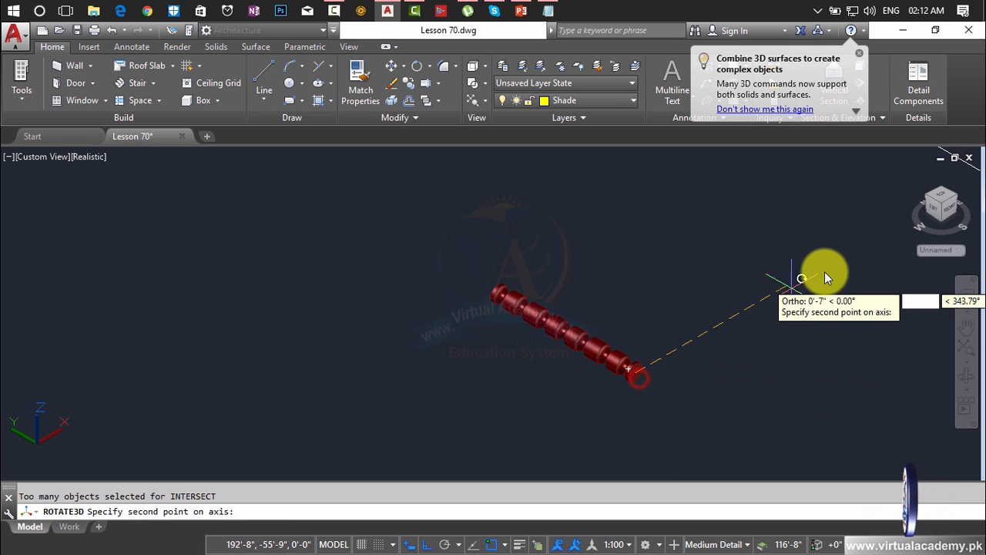
left_click(827, 268)
type("90")
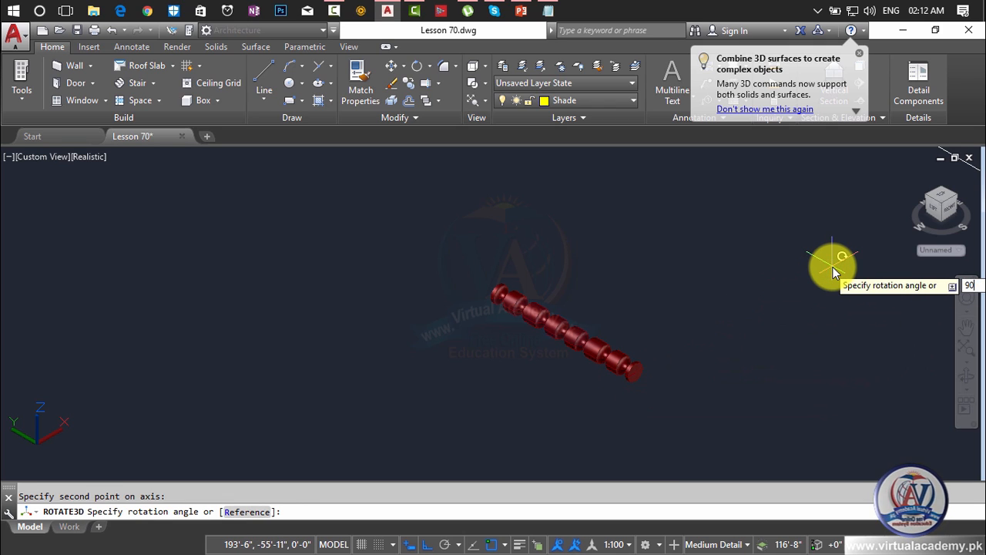
key("Return")
scroll(700, 313, "down", 5)
middle_click_drag(699, 313, 637, 356)
scroll(607, 334, "up", 3)
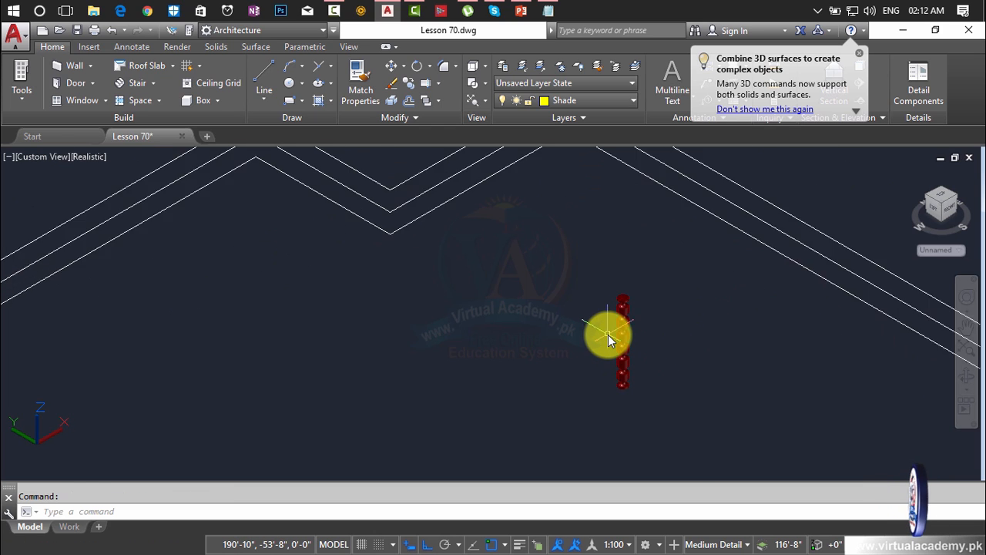
key("Escape")
type("m")
key("Return")
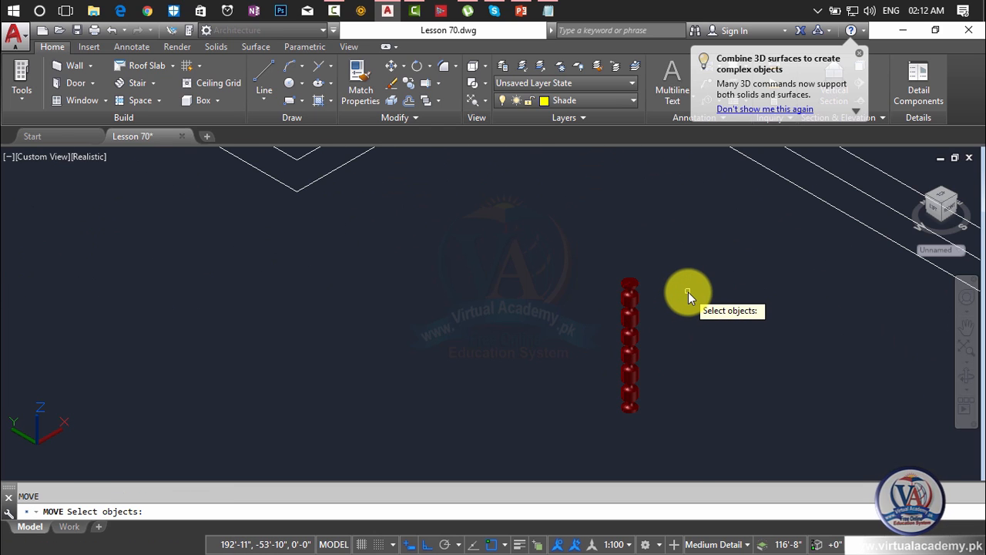
key("Escape")
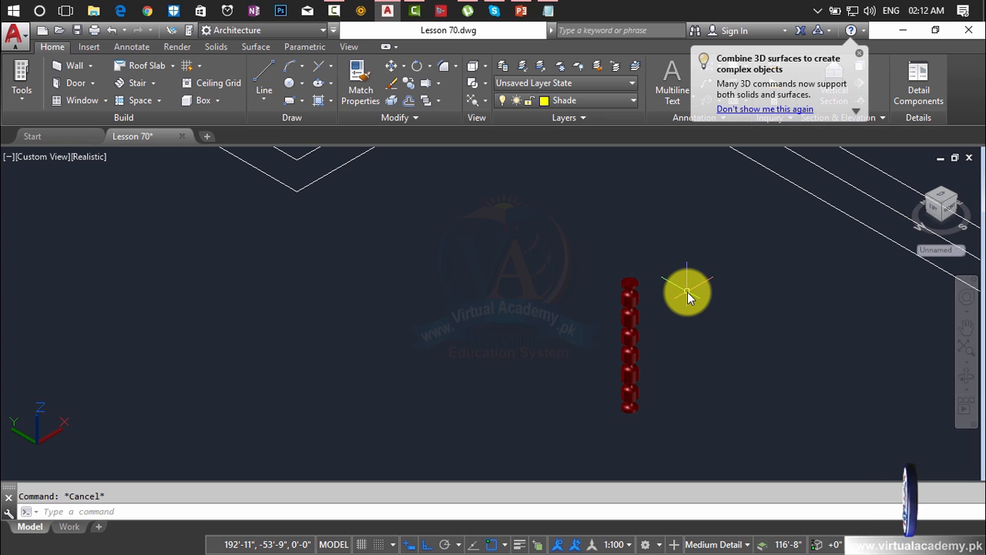
type("b")
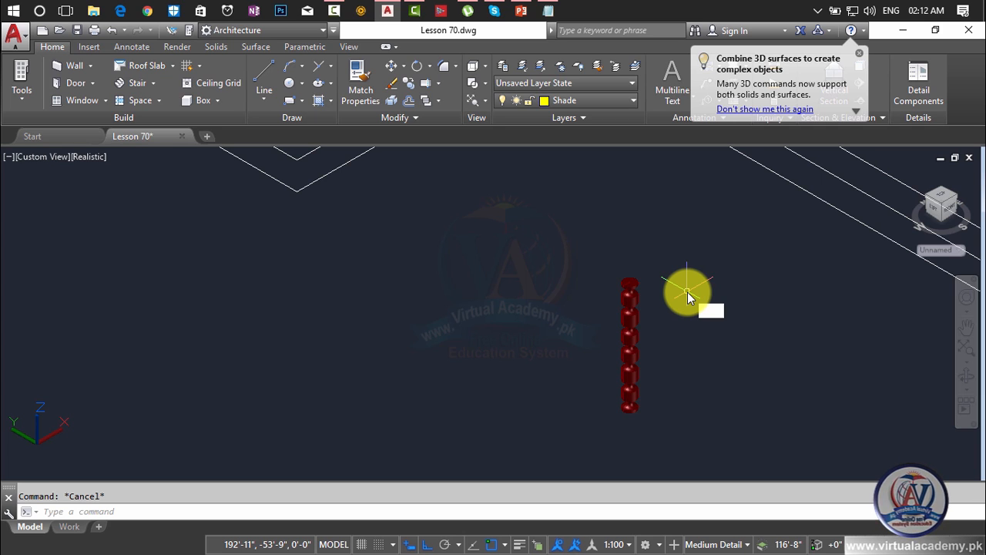
key("Return")
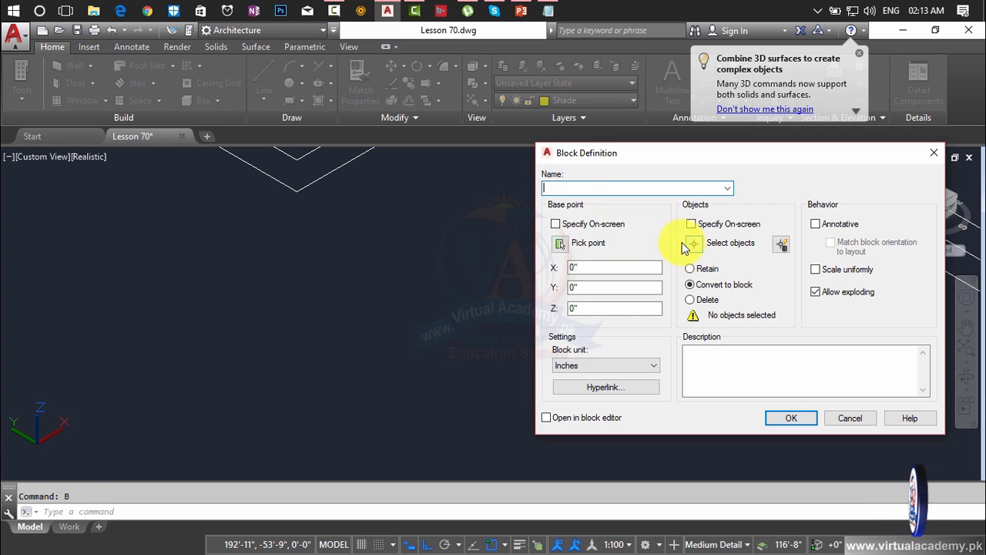
type("abc")
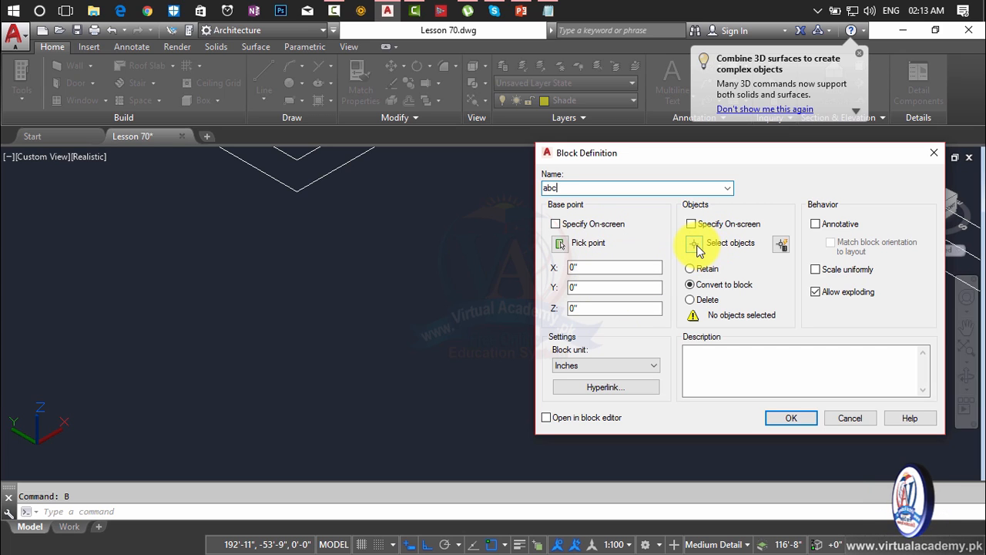
left_click(697, 246)
left_click(713, 252)
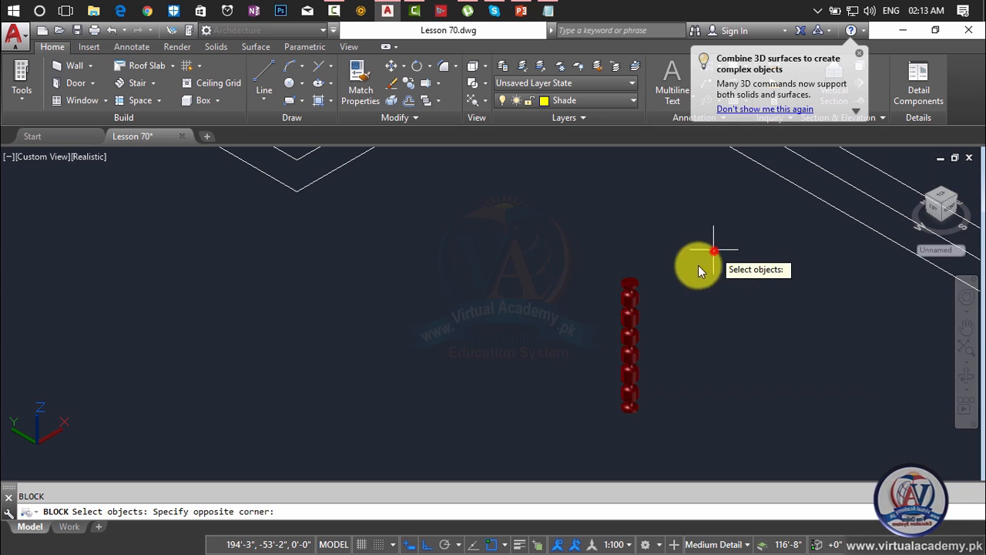
left_click(584, 433)
key("Return")
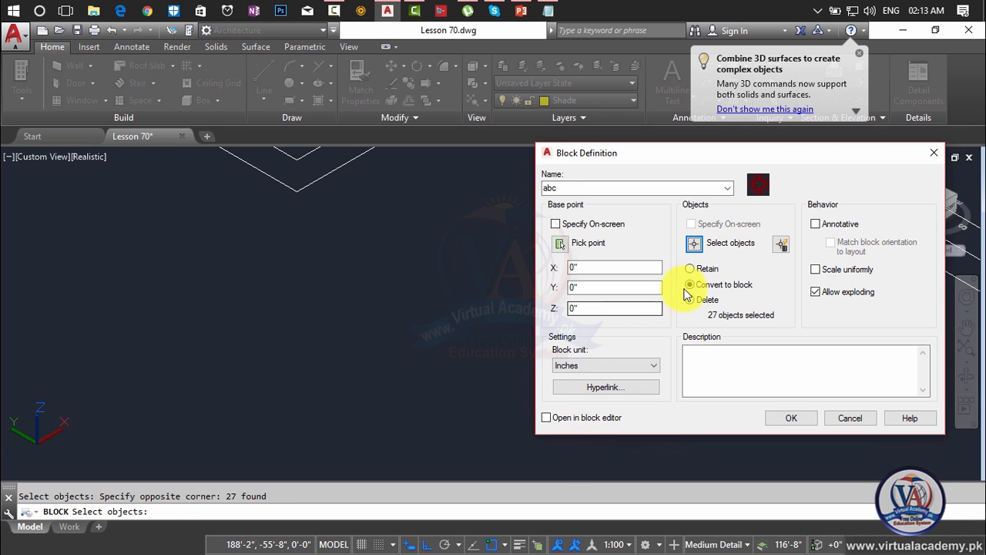
left_click(561, 245)
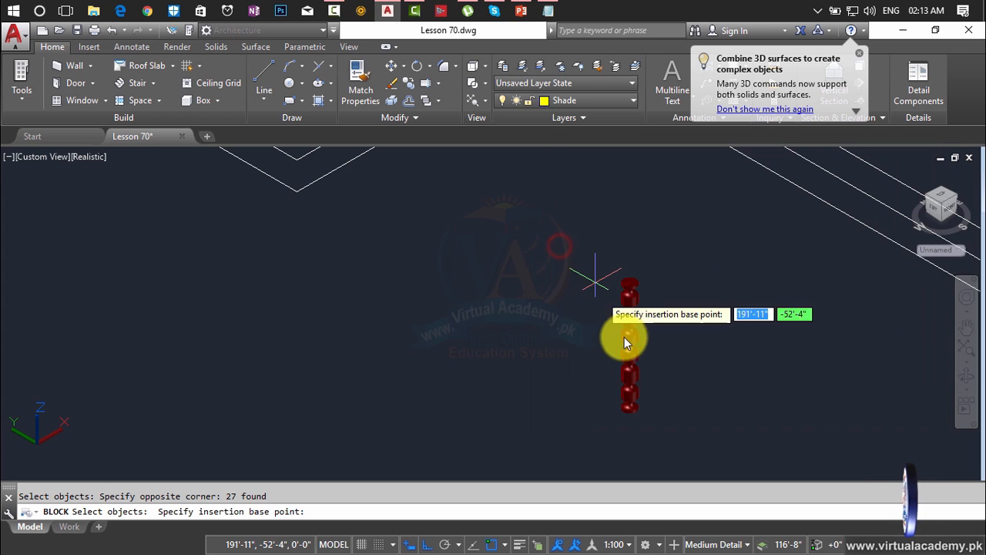
scroll(631, 416, "up", 5)
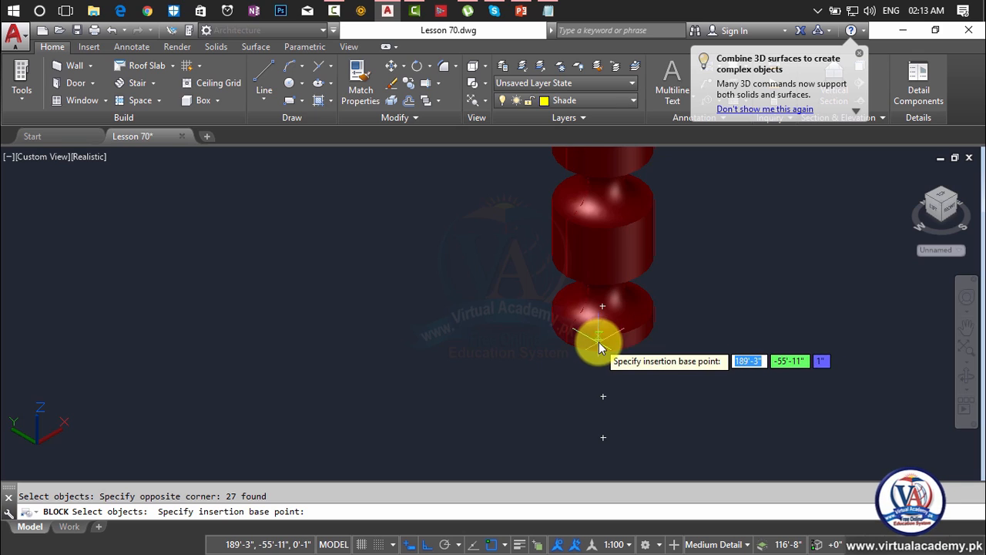
scroll(598, 342, "up", 4)
scroll(600, 342, "down", 1)
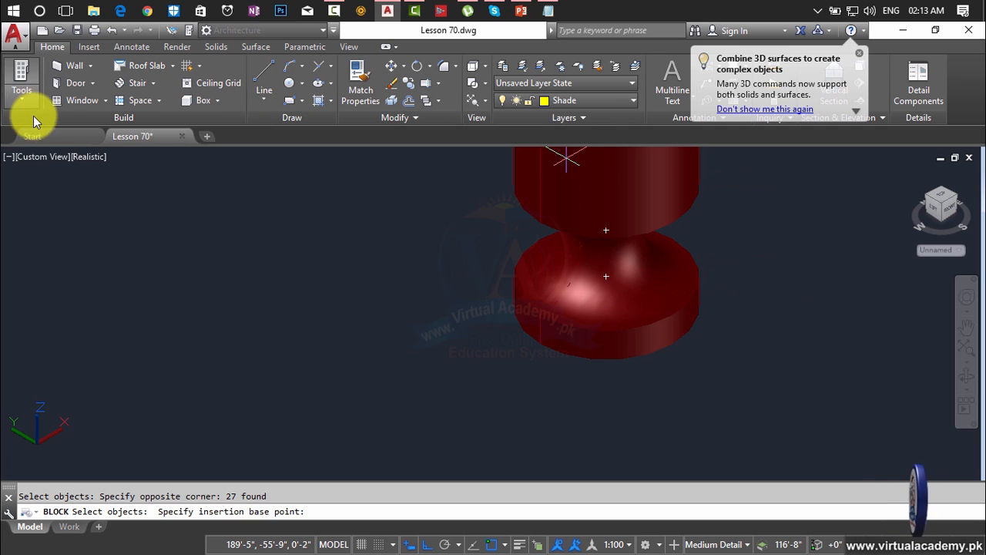
key("Escape")
key("Escape")
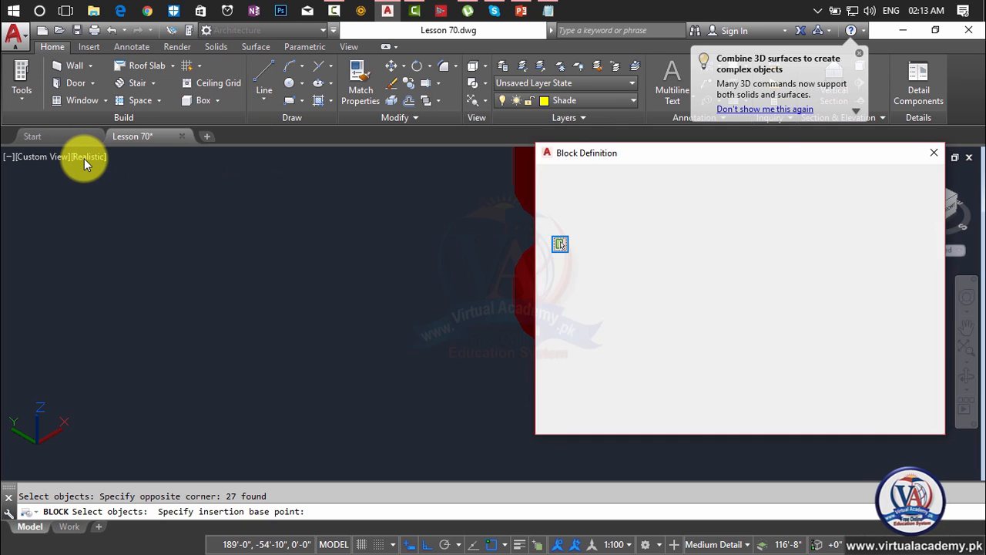
Switch the viewport's visual style to 2D Wireframe and bring the whole baluster into view.
left_click(85, 157)
left_click(112, 192)
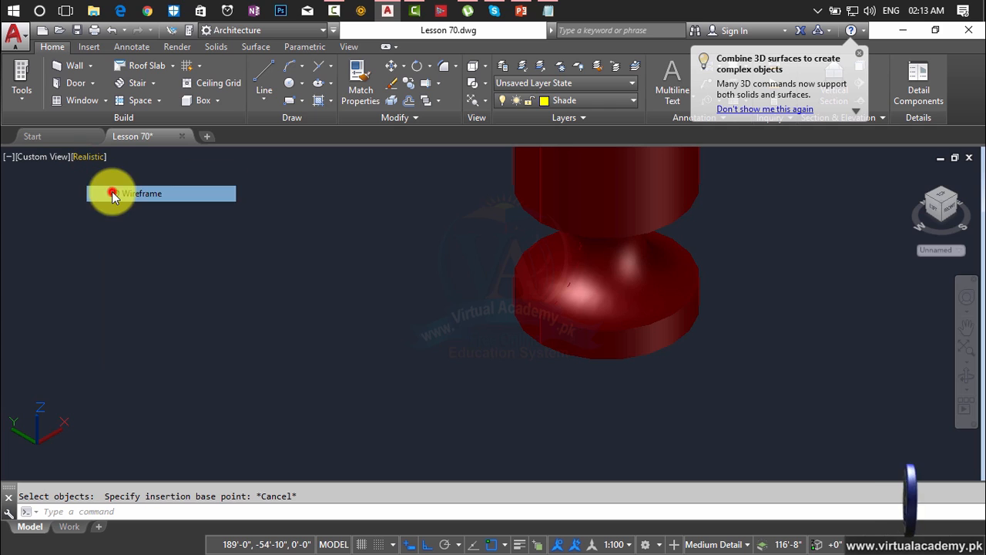
scroll(605, 316, "up", 5)
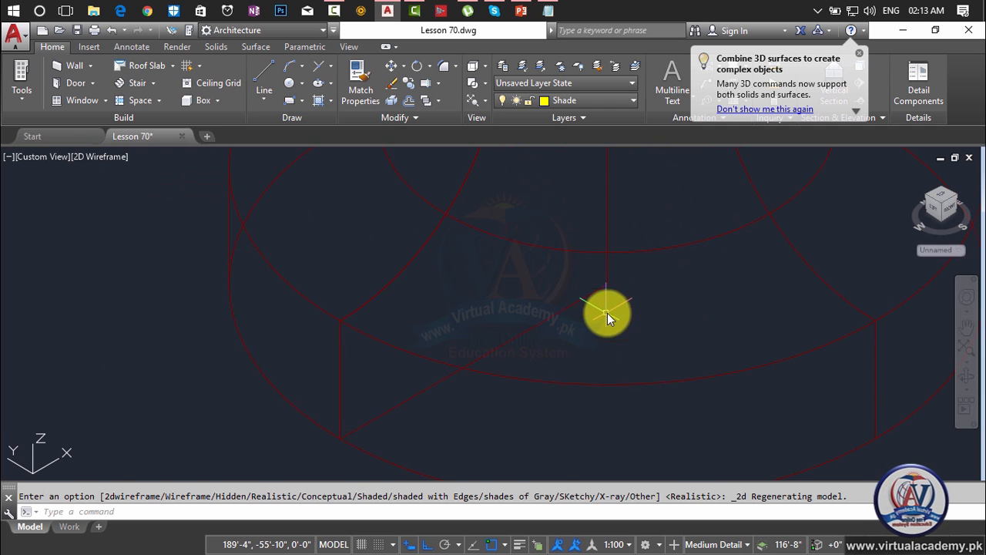
key("Escape")
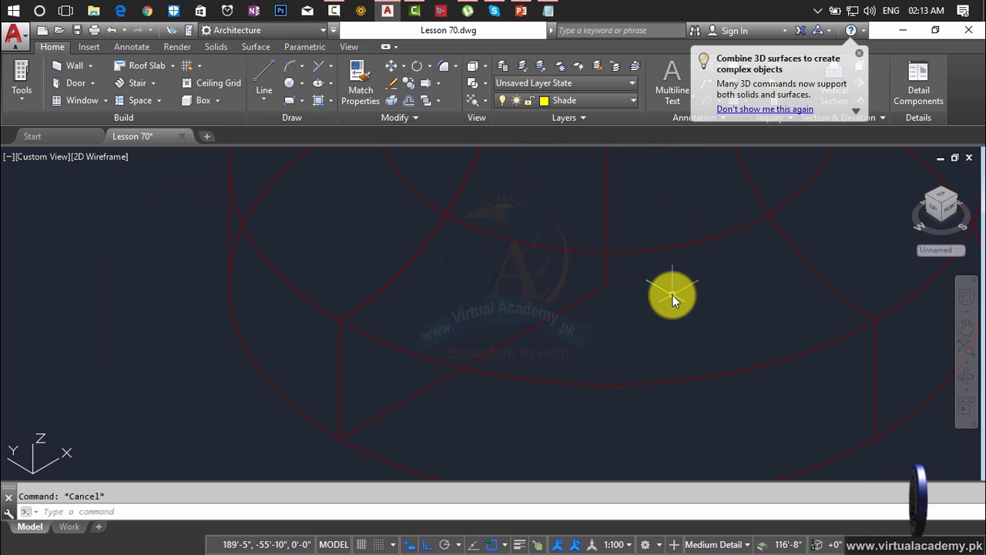
scroll(671, 294, "down", 4)
middle_click_drag(671, 294, 572, 344)
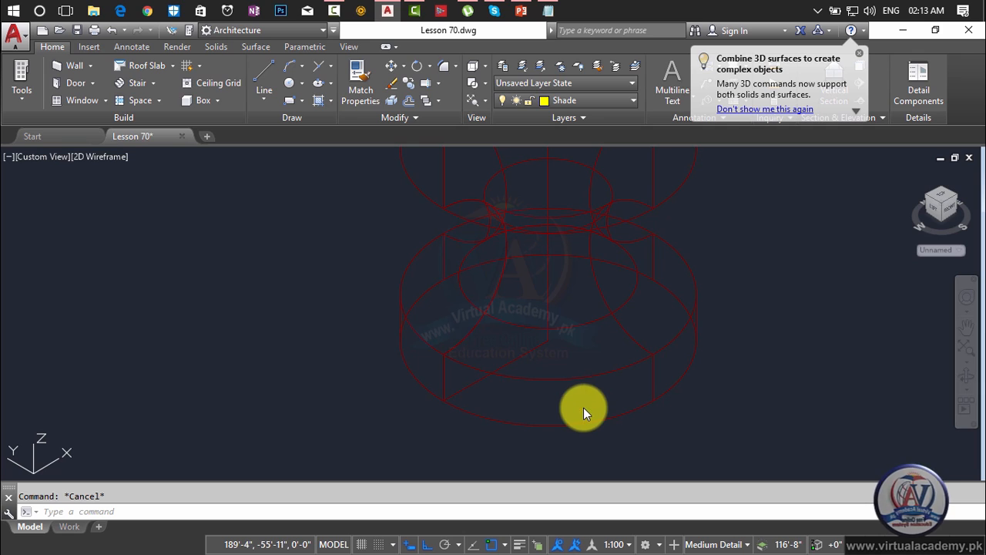
scroll(555, 239, "down", 4)
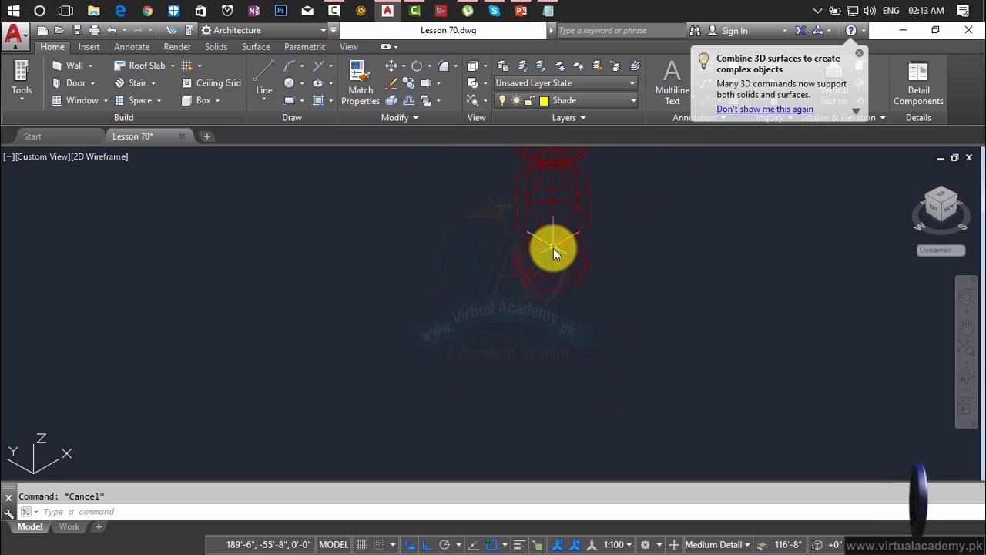
middle_click_drag(553, 248, 509, 347, "shift")
Start a block definition named abc and select the whole upright baluster with its profile outlines as its objects.
type("m")
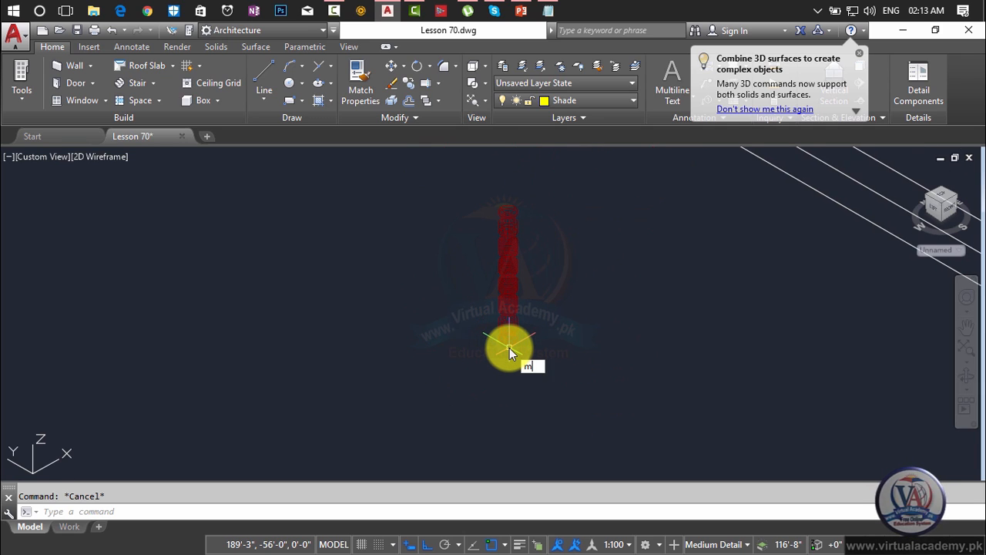
key("BackSpace")
type("b")
key("Return")
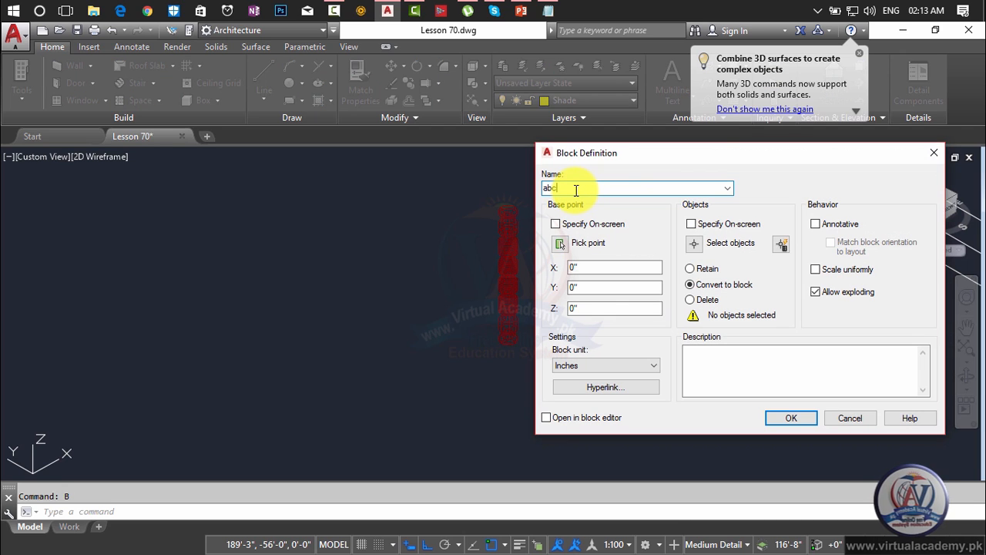
left_click(692, 244)
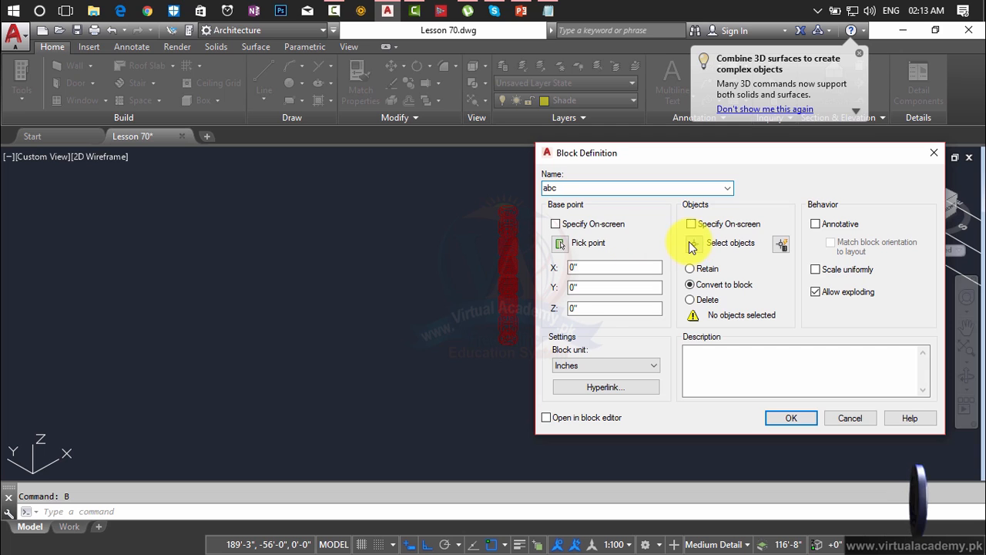
left_click(577, 185)
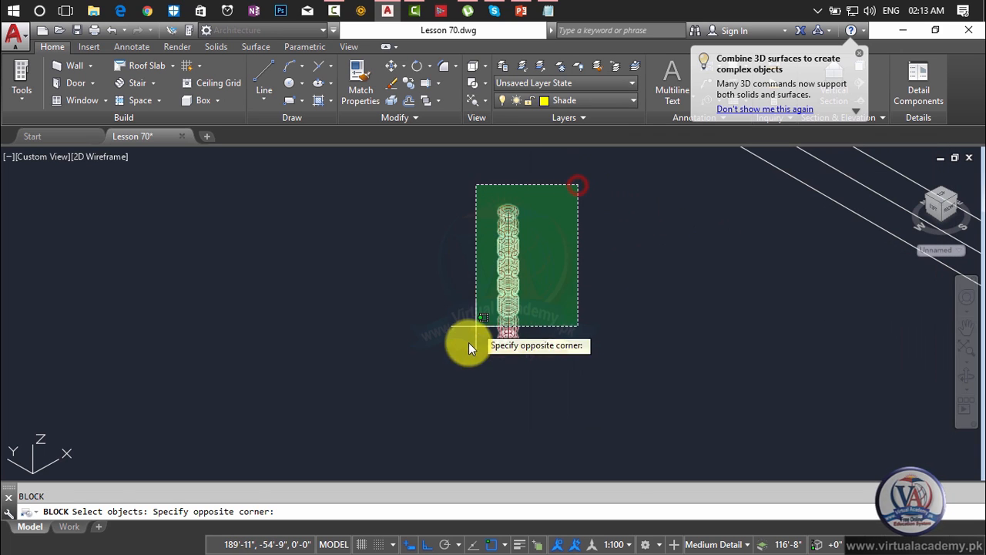
left_click(459, 375)
key("Return")
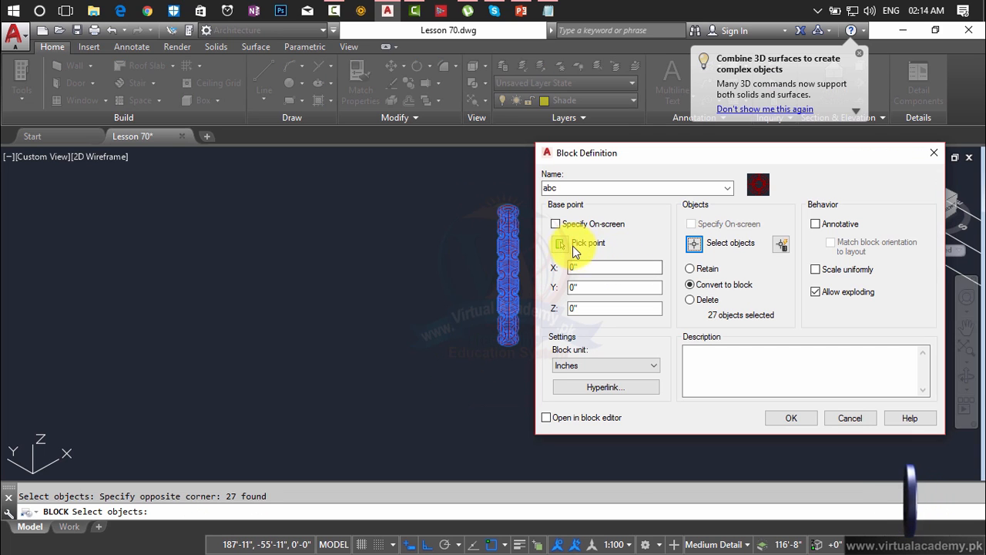
Set the block's base point at the center of the baluster's bottom face and create the block.
left_click(560, 243)
scroll(505, 339, "up", 5)
scroll(504, 362, "up", 5)
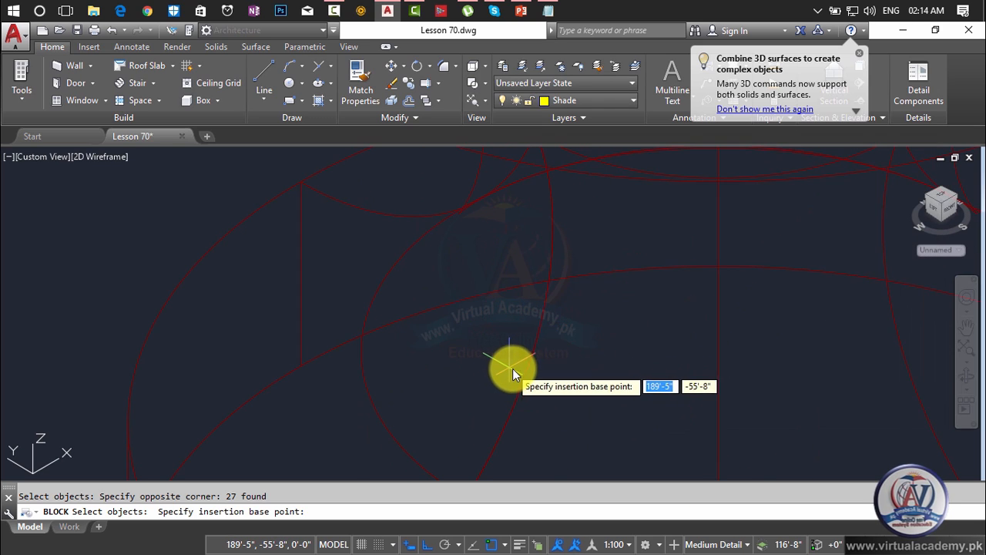
scroll(509, 331, "down", 4)
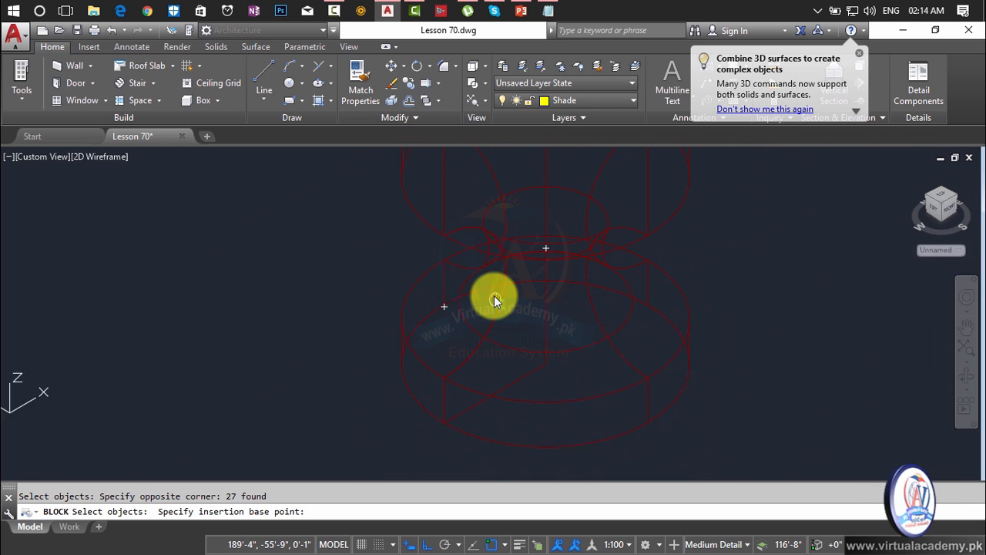
left_click(539, 353)
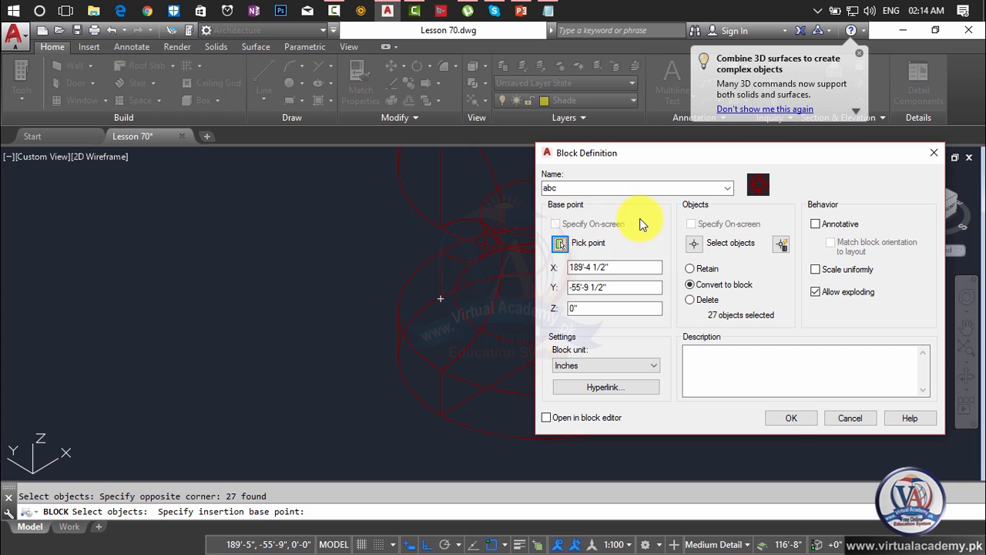
left_click(787, 418)
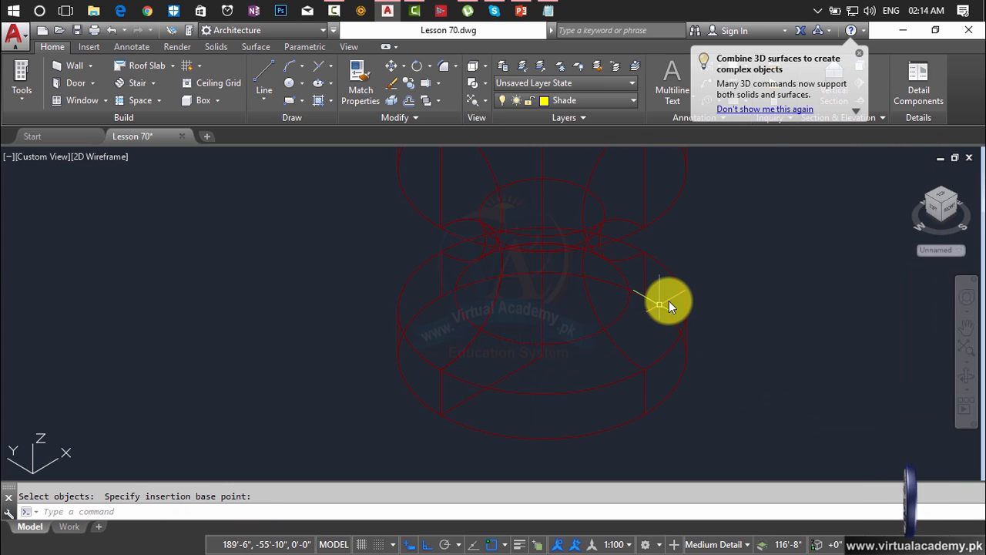
scroll(669, 300, "down", 10)
middle_click_drag(669, 301, 573, 333)
middle_click_drag(579, 291, 522, 392)
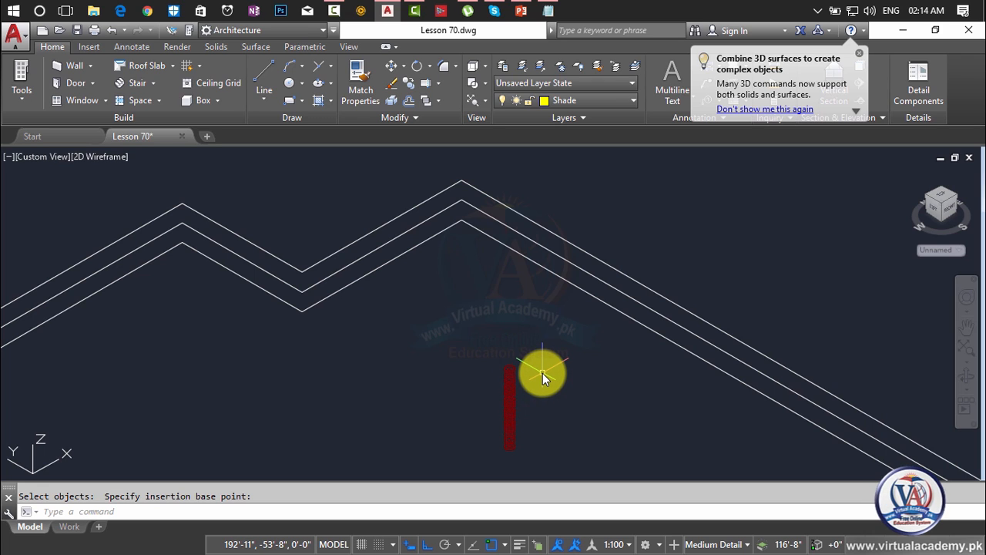
left_click(328, 64)
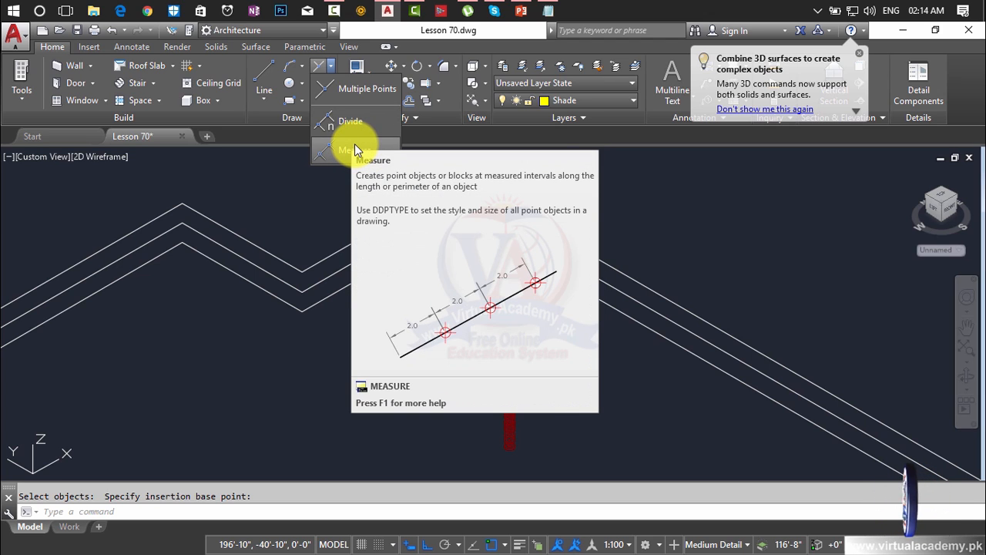
left_click(343, 151)
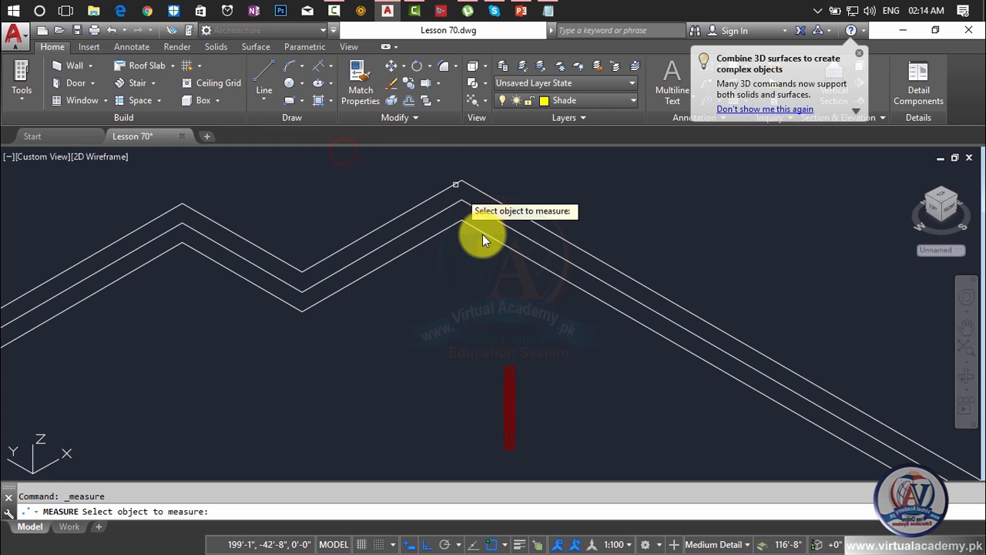
scroll(497, 270, "up", 4)
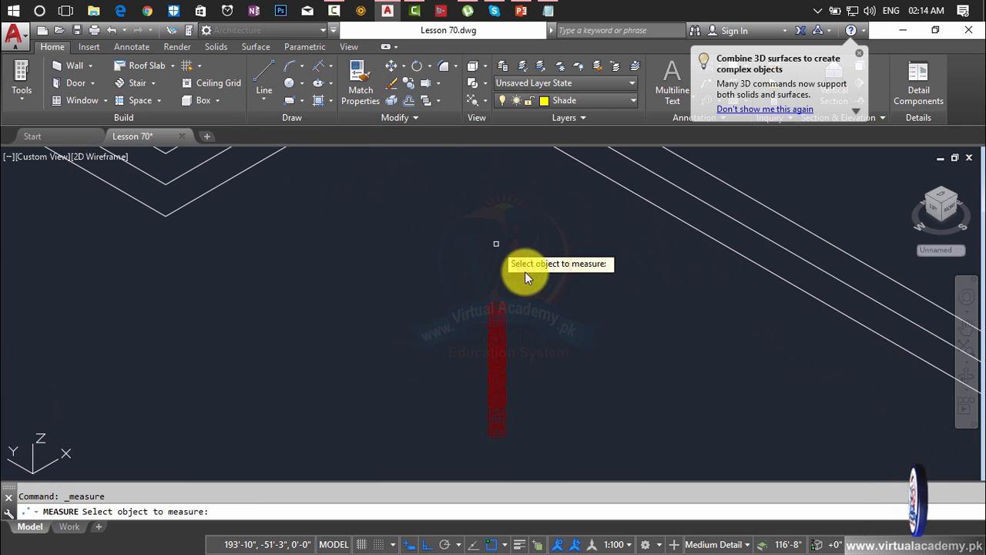
left_click(531, 270)
middle_click_drag(463, 424, 459, 309)
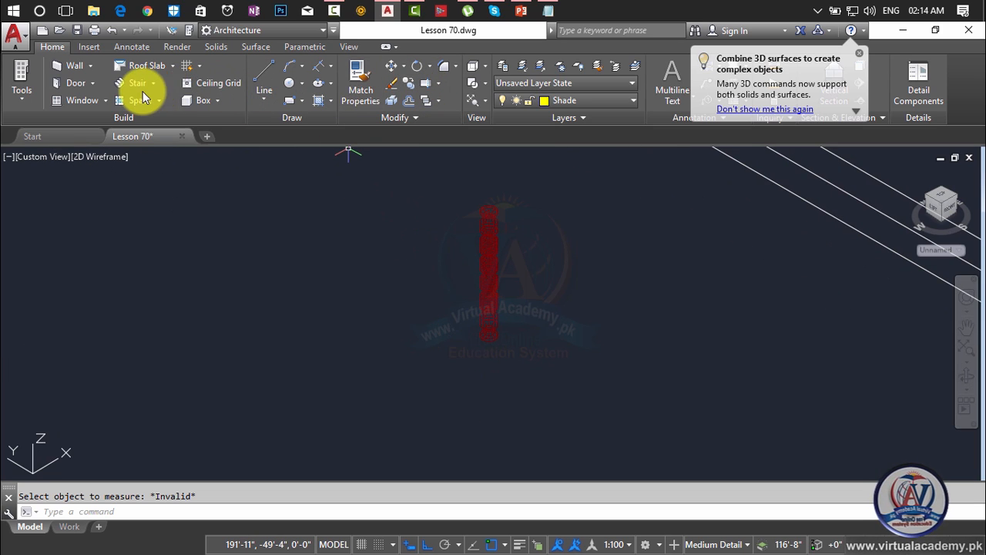
Distribute block abc along the middle parapet outline with Measure, aligned with the object, at a segment length of 2'.
left_click(329, 65)
left_click(353, 149)
scroll(589, 221, "down", 3)
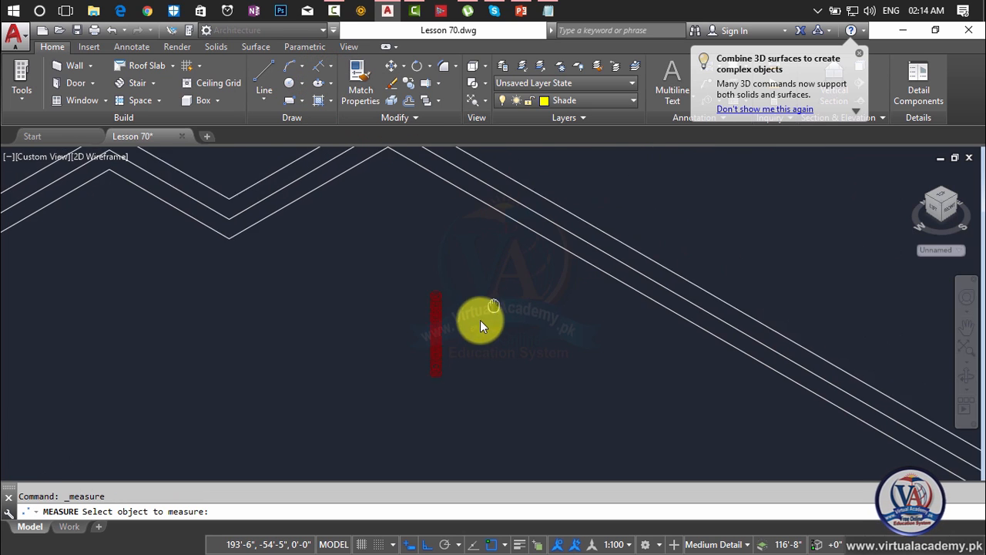
left_click(579, 270)
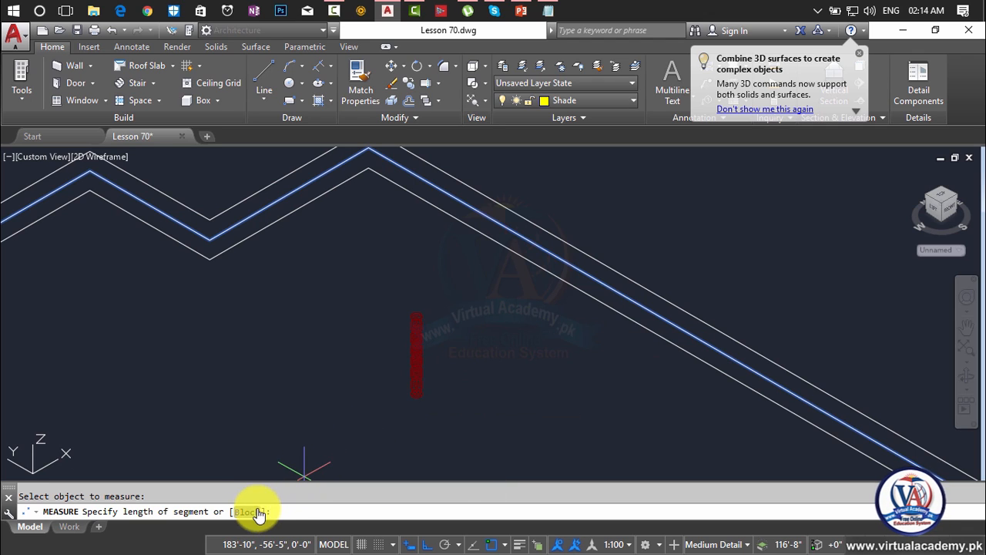
type("b")
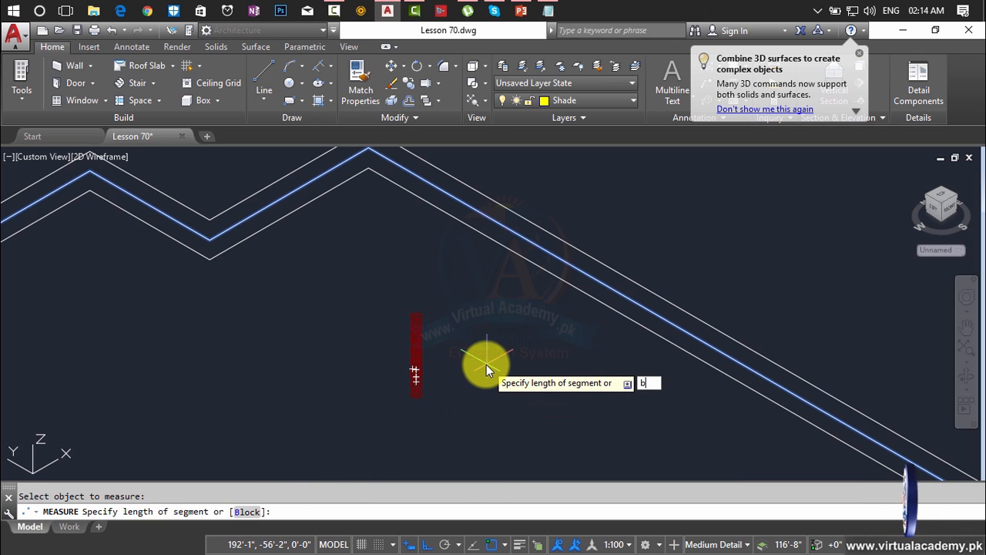
key("Return")
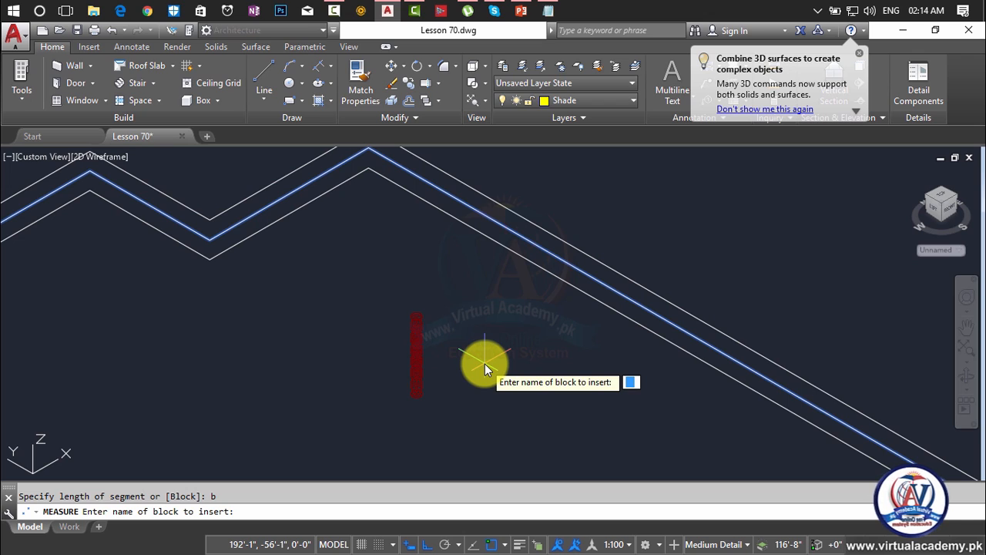
type("abc")
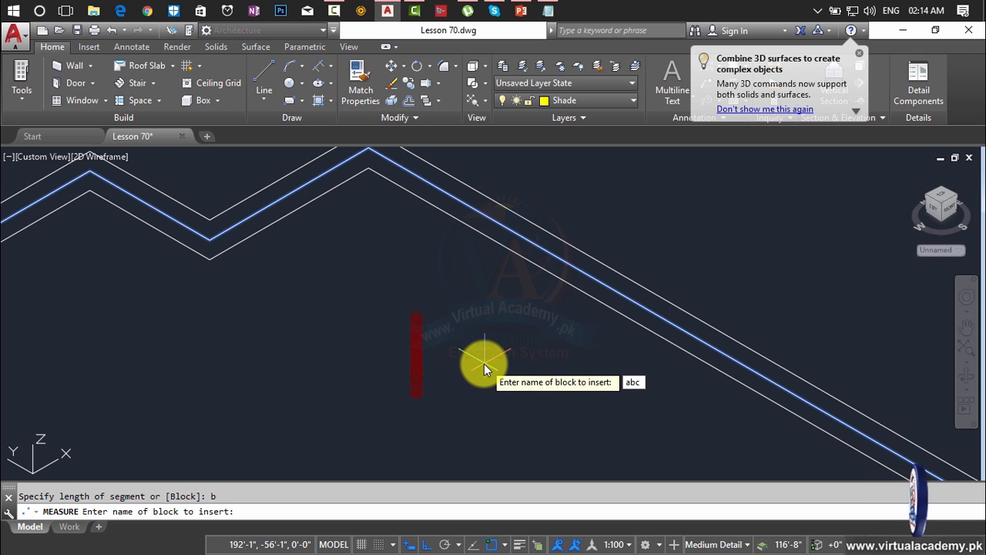
key("Return")
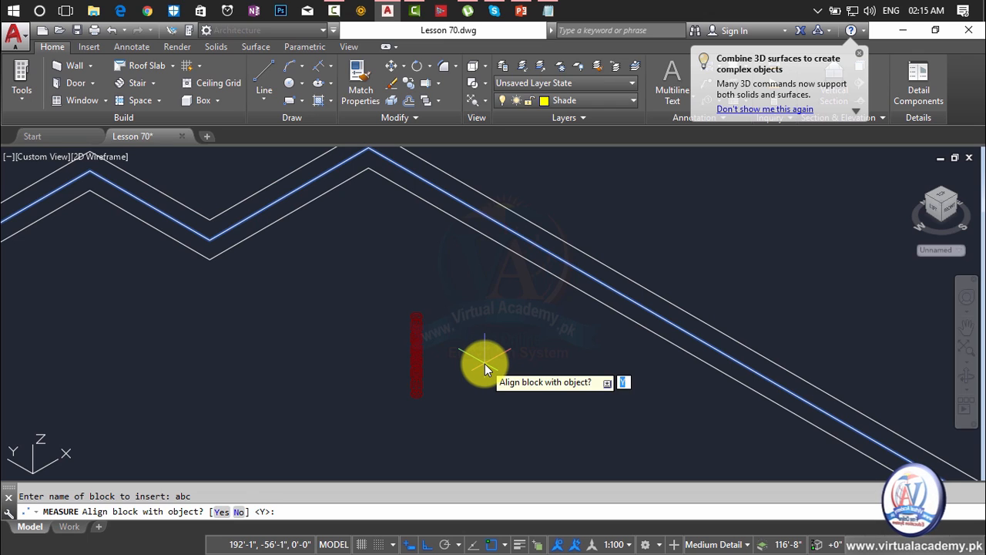
key("Return")
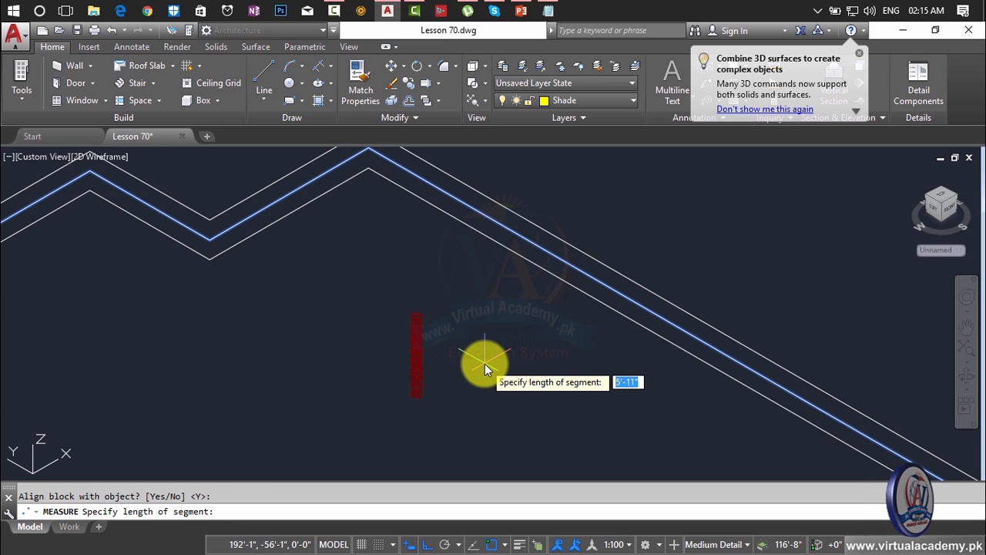
type("2'")
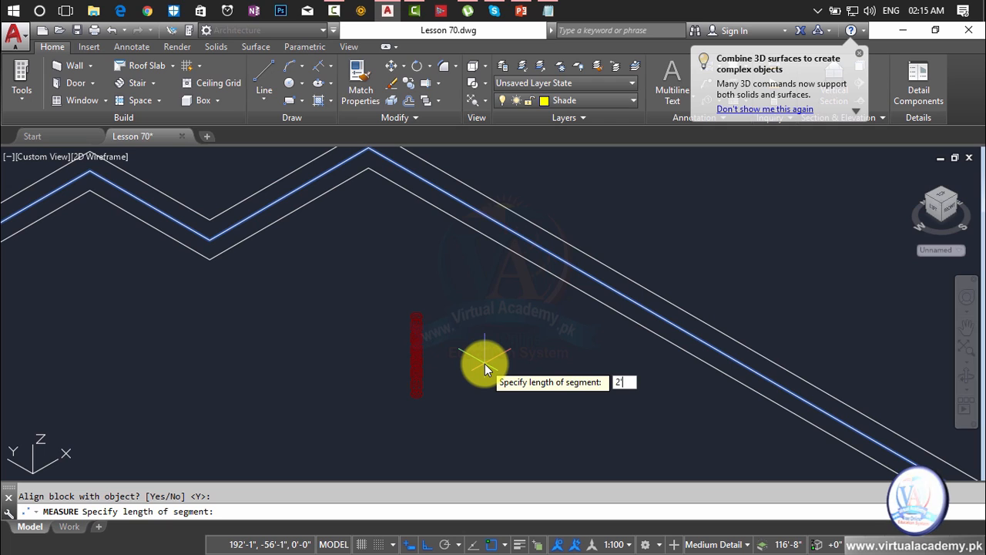
key("Return")
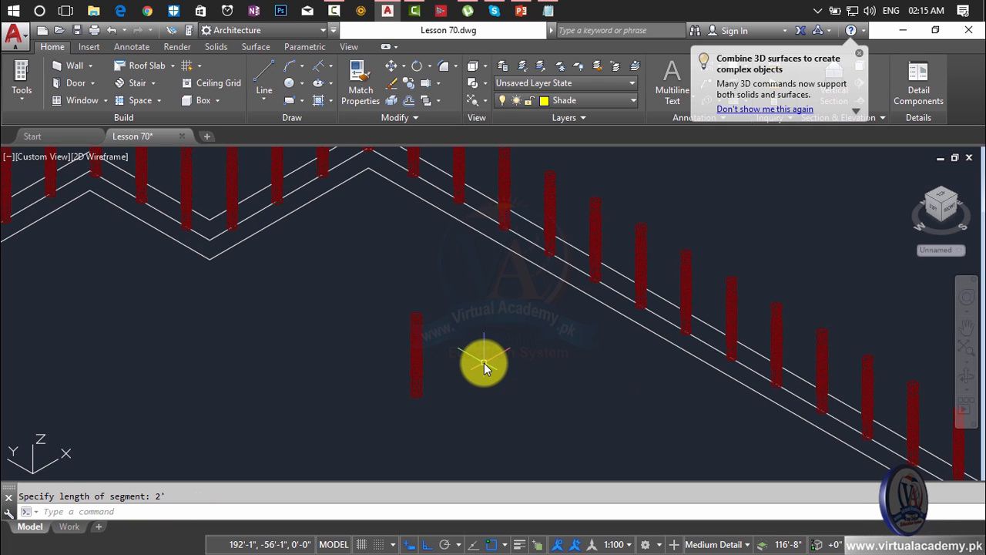
Delete the original baluster standing apart inside the parapet outlines.
left_click(453, 309)
left_click(378, 398)
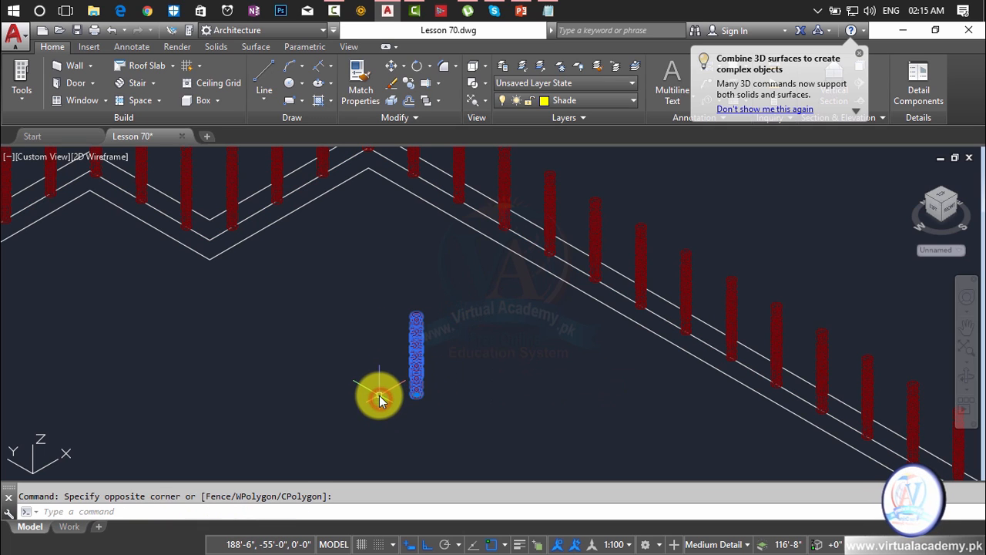
key("Delete")
scroll(504, 307, "down", 6)
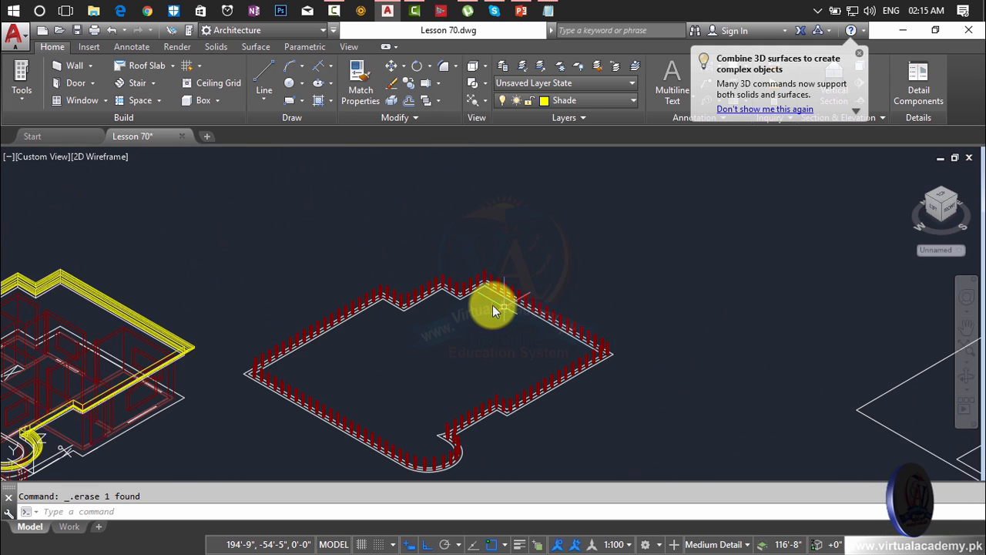
Switch the viewport's visual style to Realistic and inspect the distributed balusters up close.
scroll(494, 300, "up", 5)
scroll(497, 296, "up", 8)
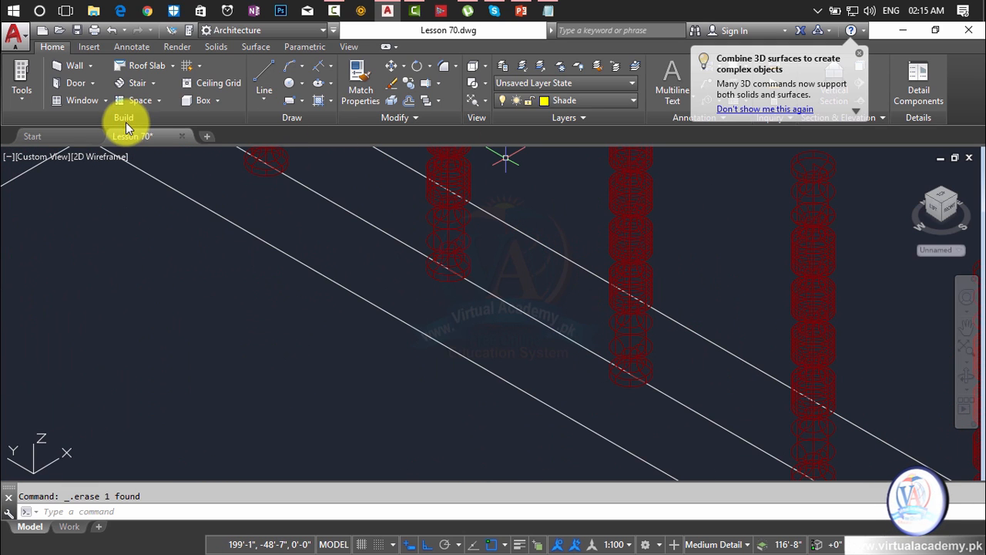
left_click(106, 156)
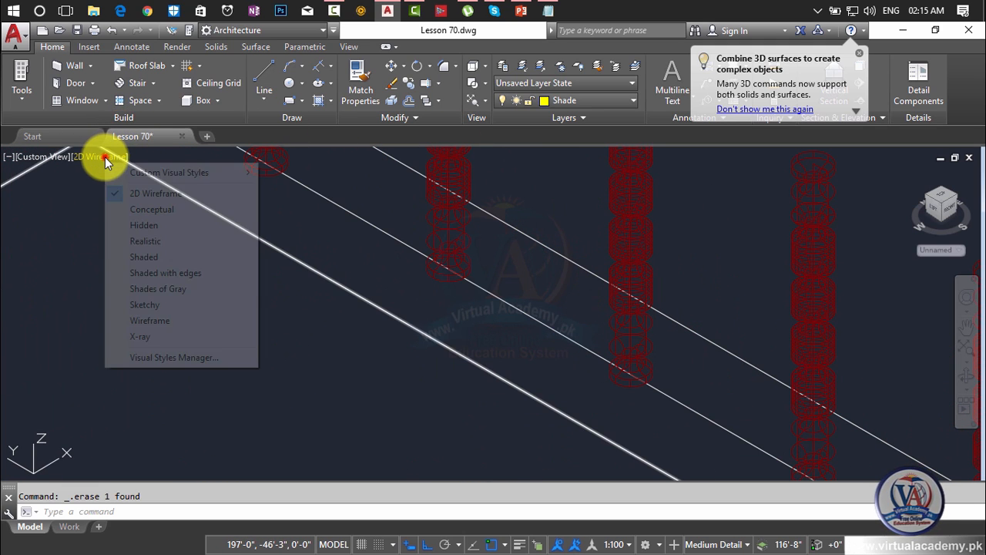
left_click(148, 241)
scroll(473, 289, "down", 4)
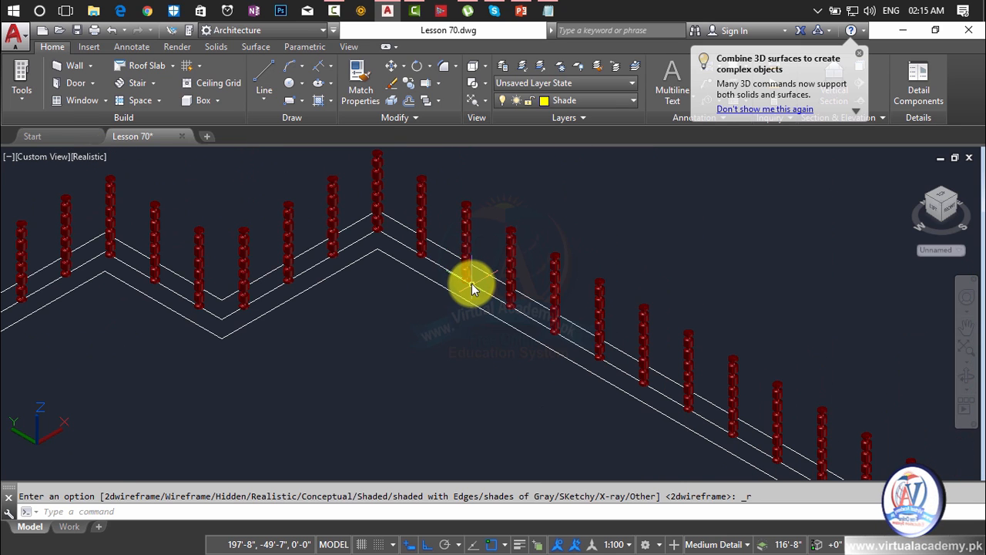
scroll(422, 292, "up", 6)
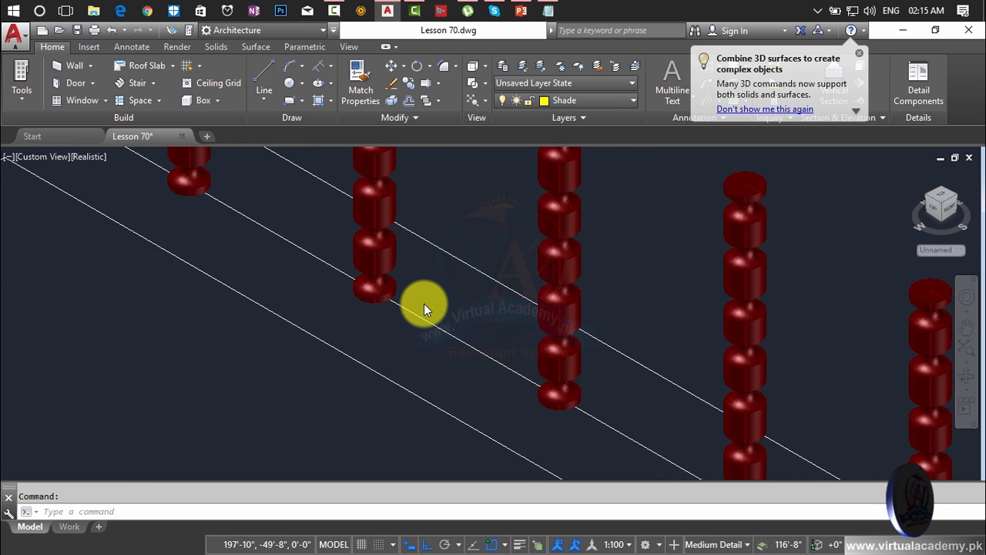
Measure the distance across the top disc of the baluster at the outline's corner.
scroll(424, 308, "down", 5)
middle_click_drag(424, 308, 390, 451)
scroll(356, 246, "up", 4)
middle_click_drag(356, 246, 315, 346)
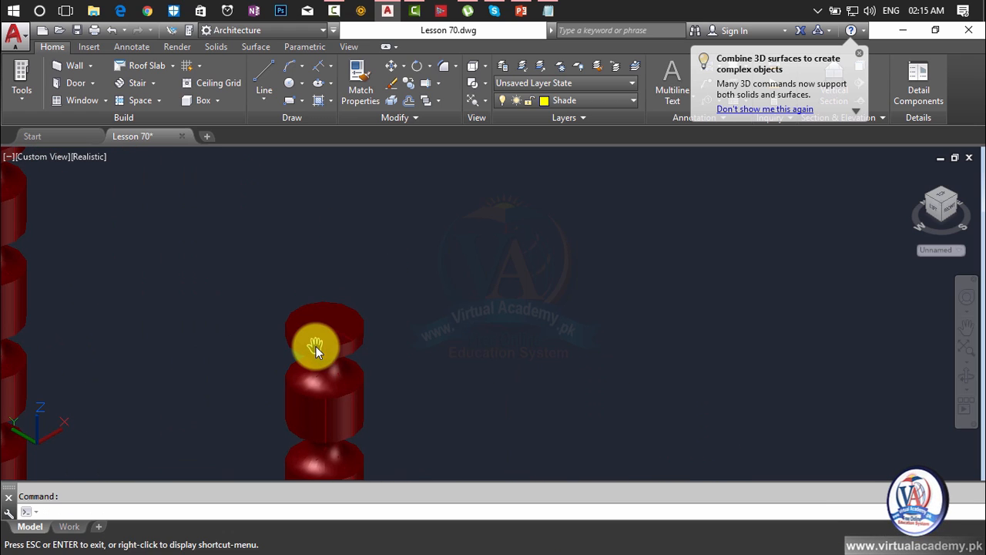
scroll(315, 345, "up", 3)
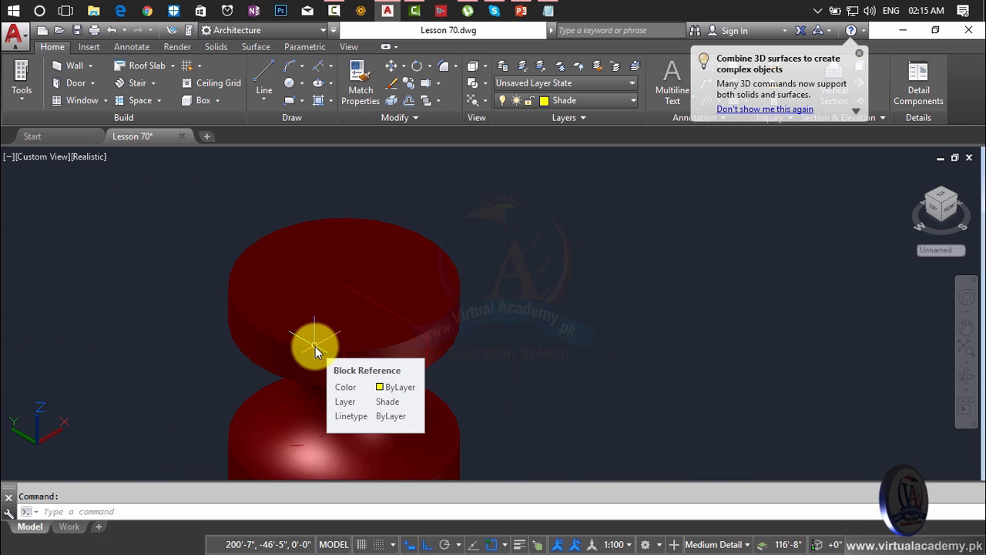
type("dist")
key("Return")
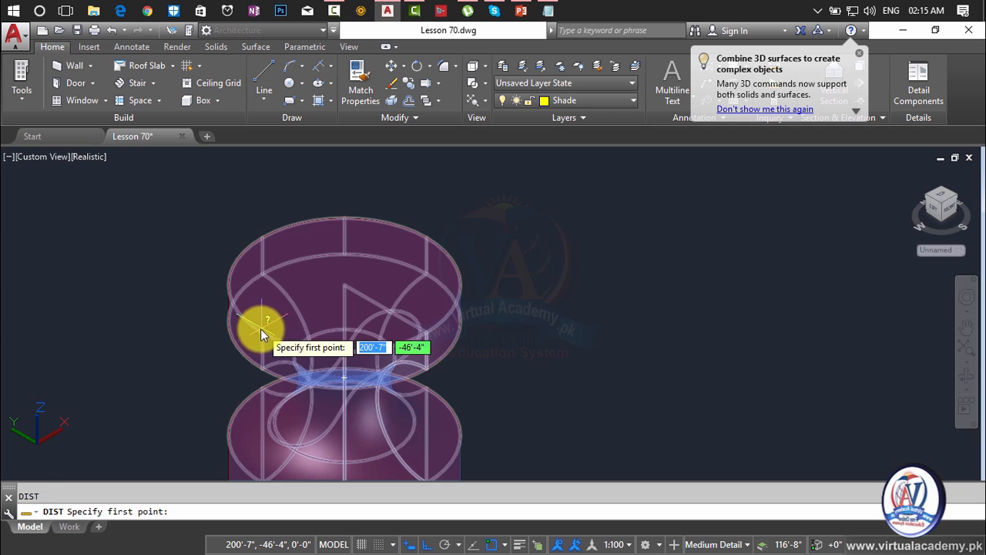
left_click(260, 330)
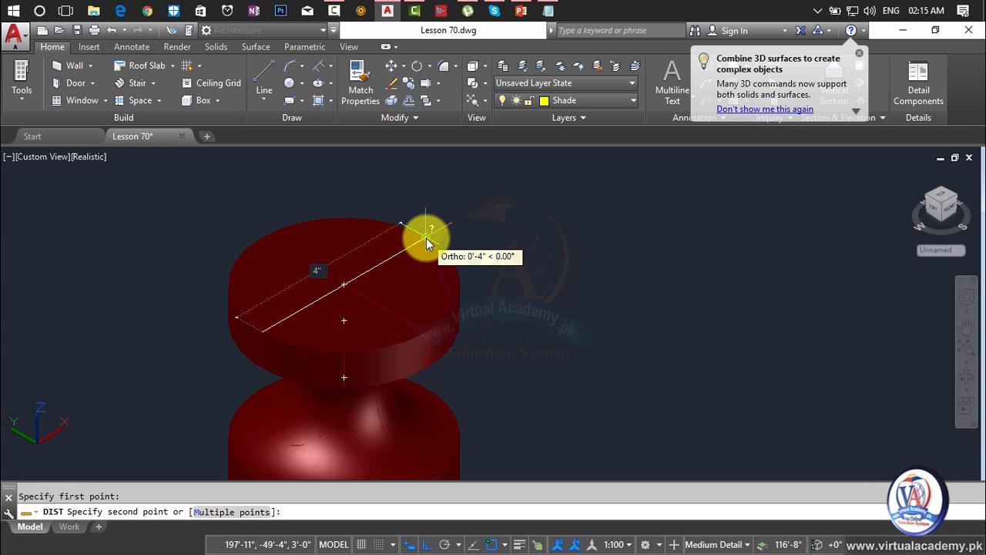
key("Escape")
key("Escape")
Draw a 4" line along the X direction in the empty area inside the parapet outline's corner.
scroll(426, 258, "down", 8)
middle_click_drag(426, 294, 494, 223)
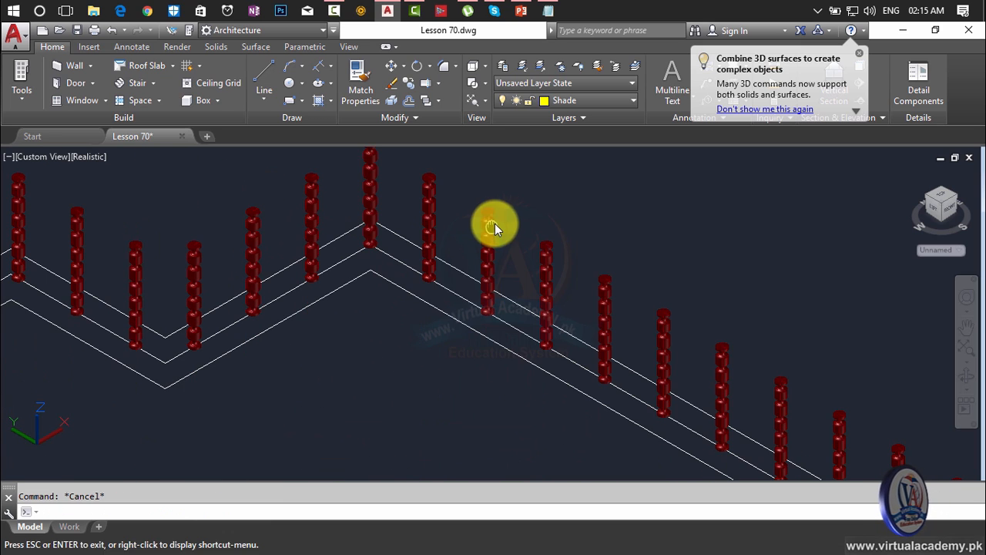
scroll(415, 330, "up", 3)
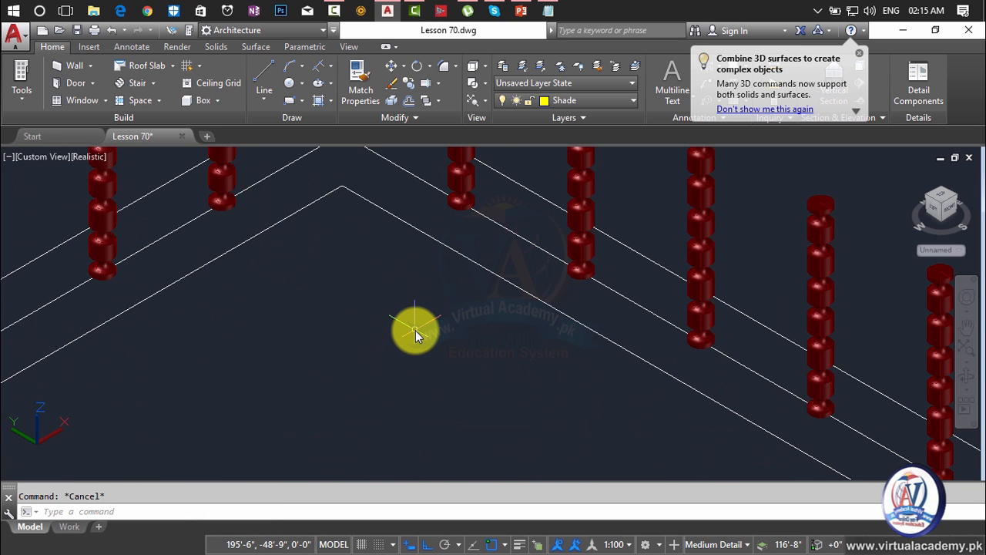
type("l")
key("Return")
left_click(426, 318)
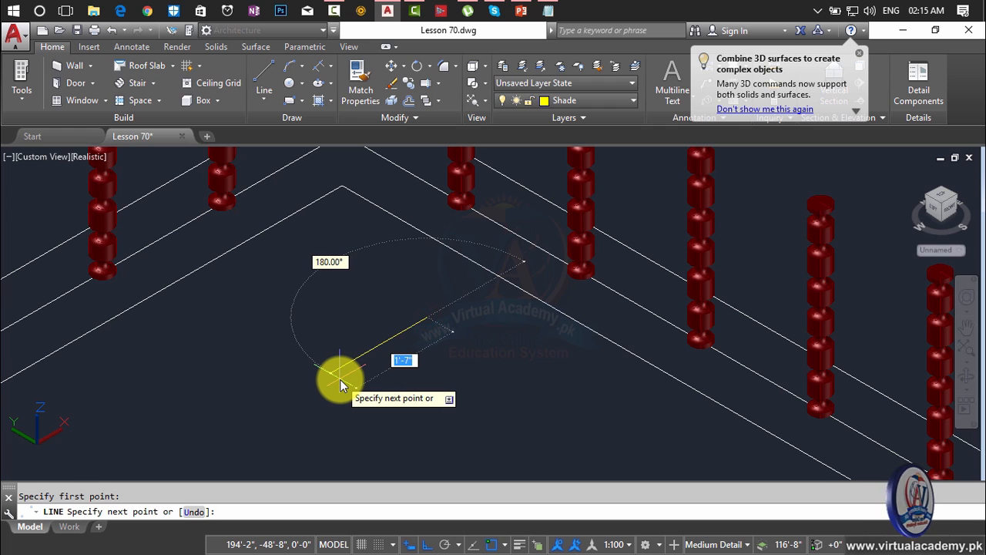
type("4")
key("Return")
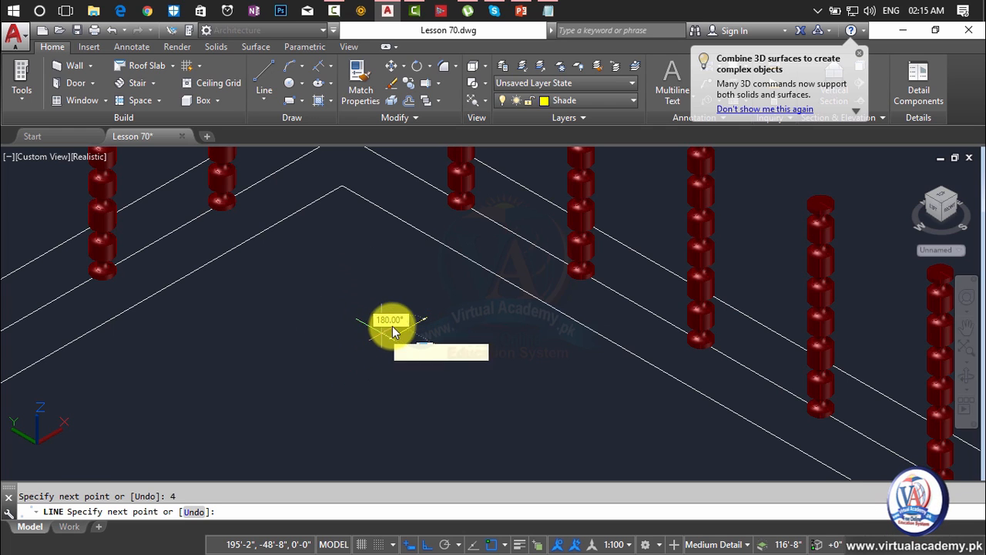
key("Escape")
Offset the 4" line by 2" toward the Y direction.
scroll(404, 318, "up", 5)
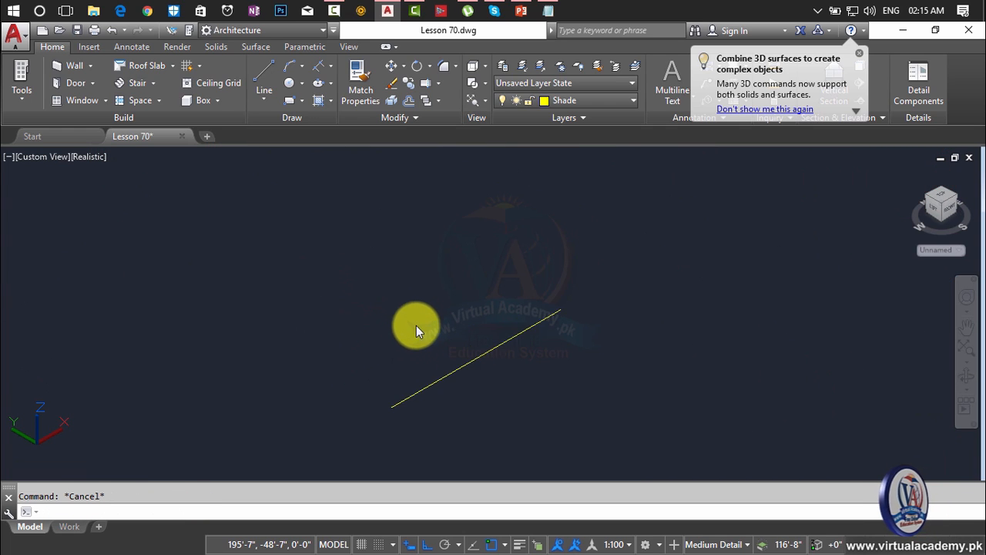
scroll(429, 326, "up", 2)
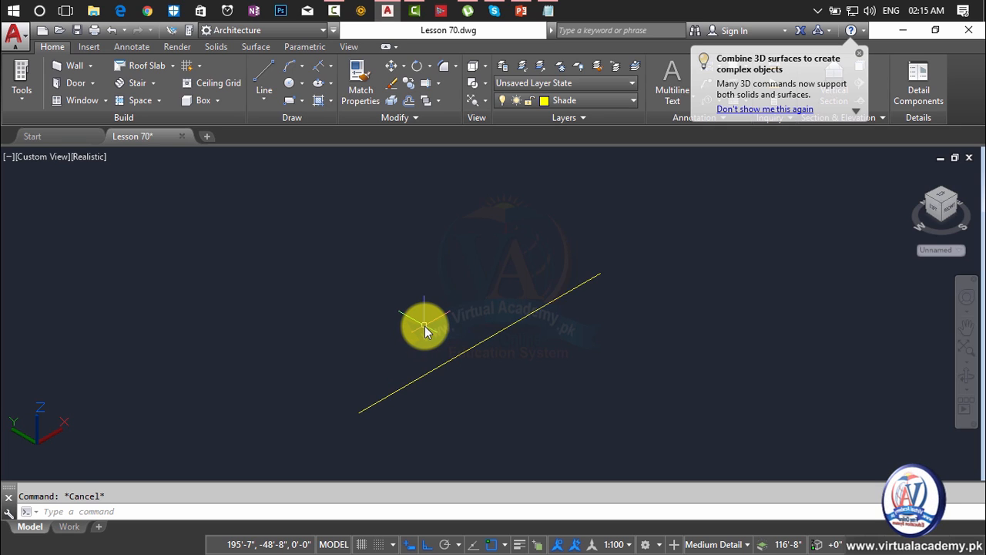
type("O2")
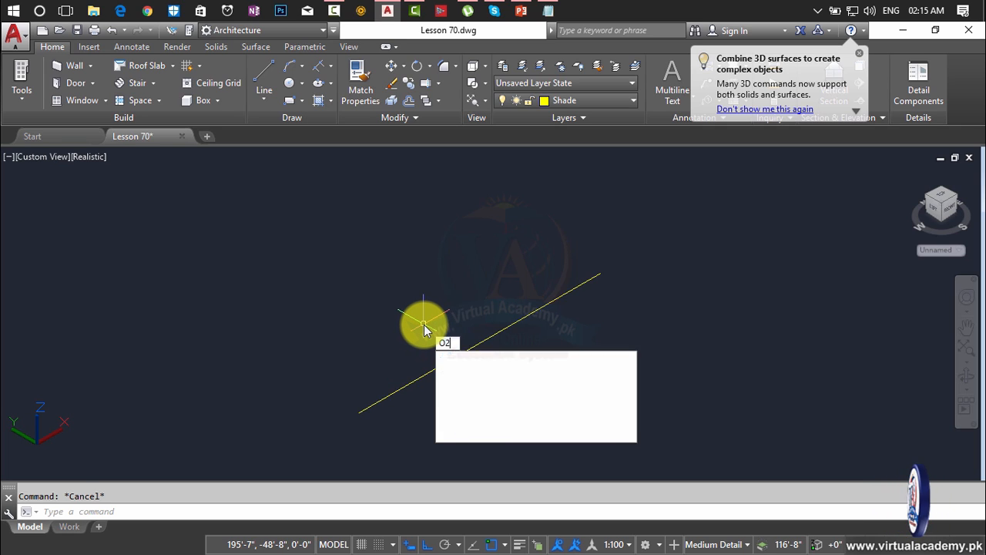
key("Return")
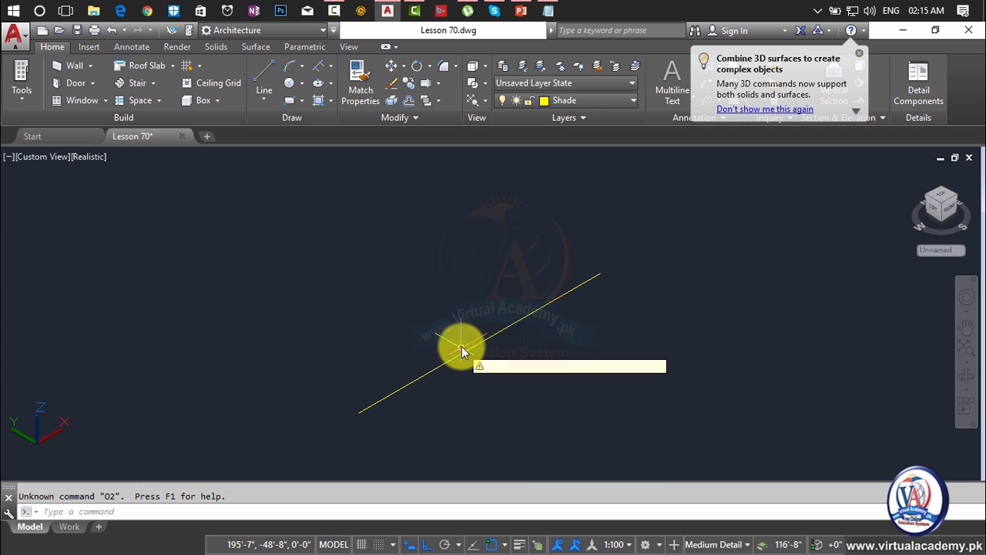
key("Escape")
type("o")
key("Return")
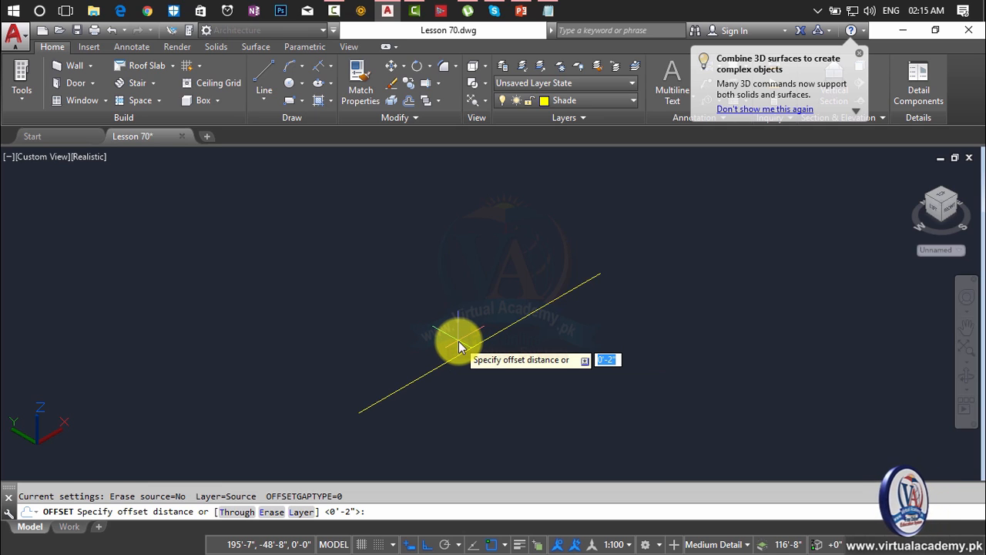
key("Return")
left_click(470, 350)
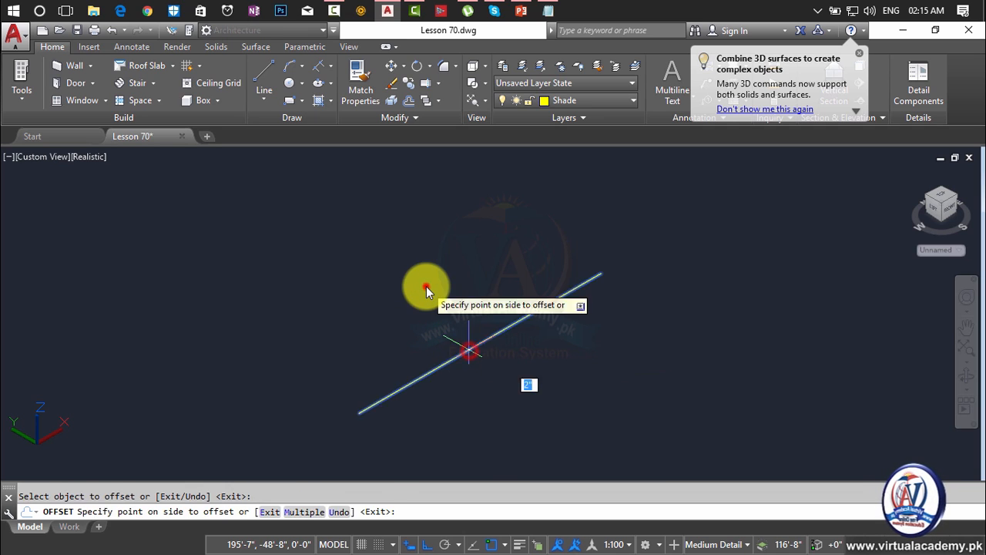
left_click(426, 286)
key("Escape")
Offset the new parallel line by 1" further outward, away from the original line.
scroll(432, 293, "down", 2)
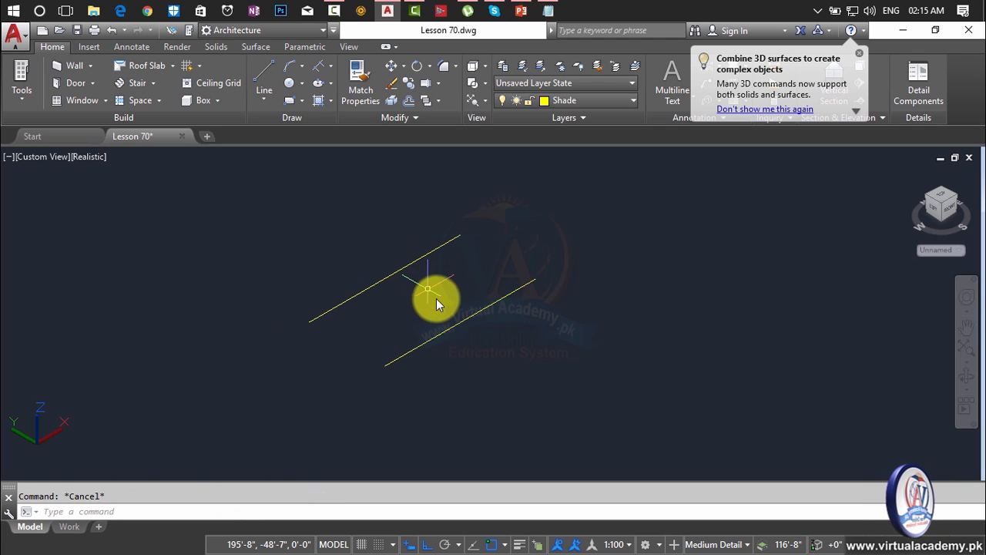
middle_click_drag(436, 298, 468, 332)
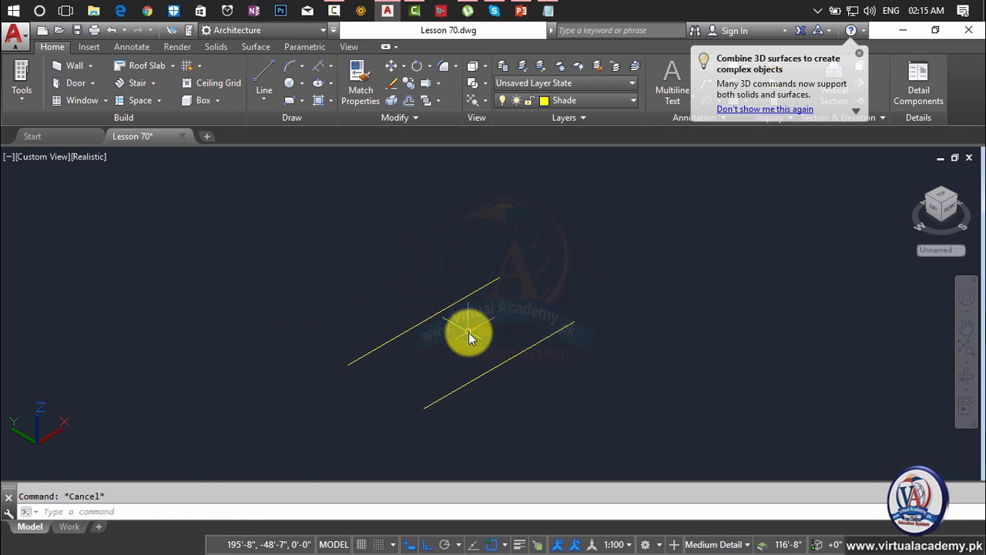
type("o")
key("Return")
type("1")
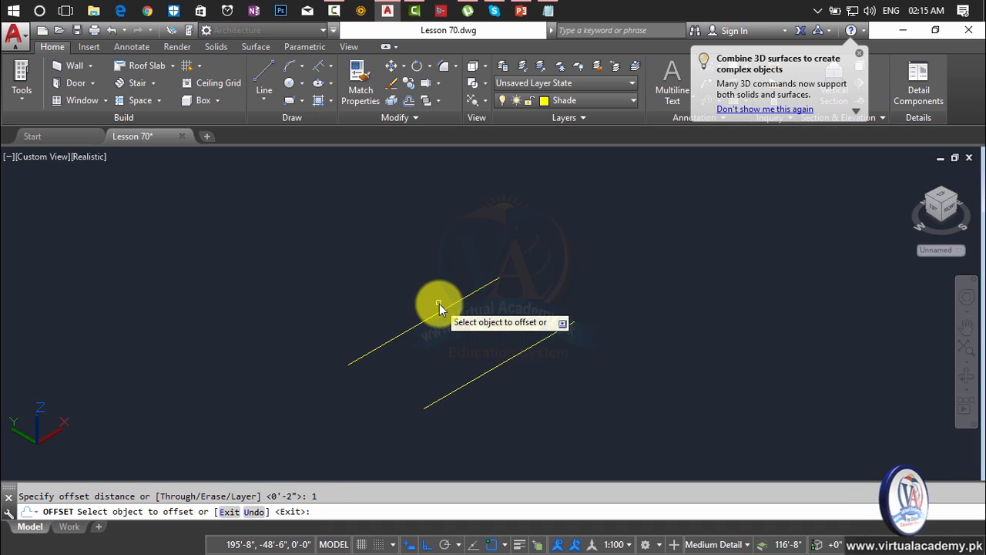
left_click(439, 311)
left_click(386, 275)
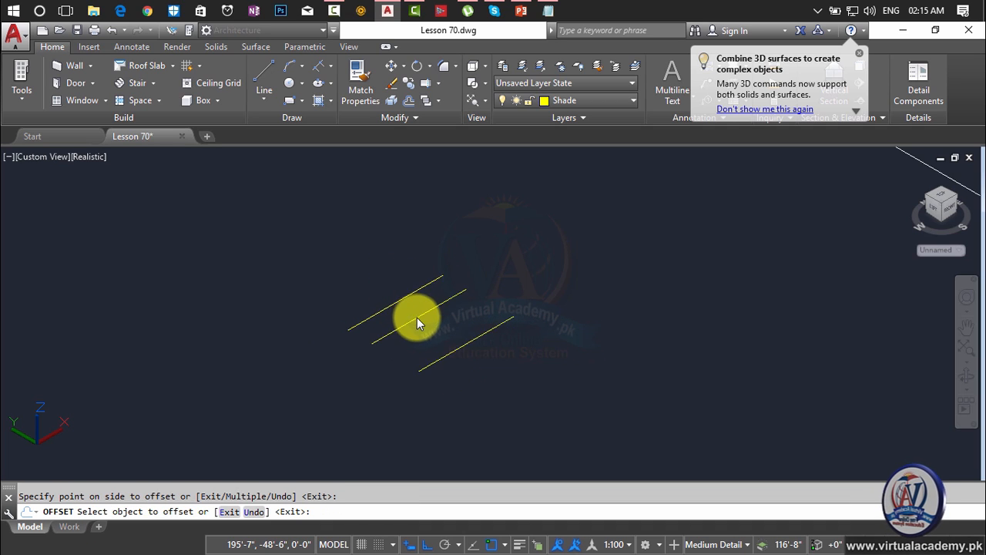
scroll(416, 317, "down", 1)
key("Escape")
Draw a three-point arc from one end of the middle line, through the outer line's midpoint, to the middle line's other end.
type("a")
key("Return")
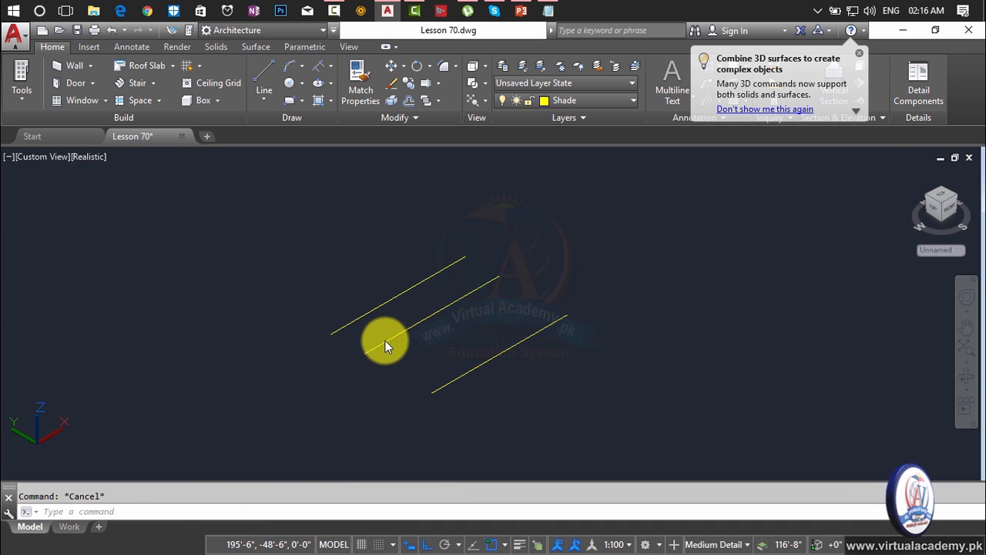
left_click(367, 355)
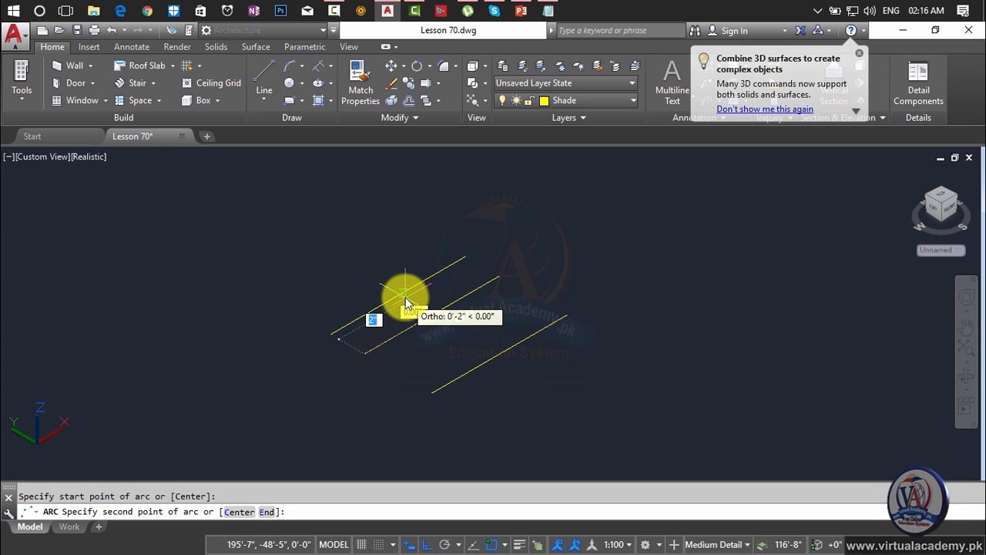
left_click(400, 293)
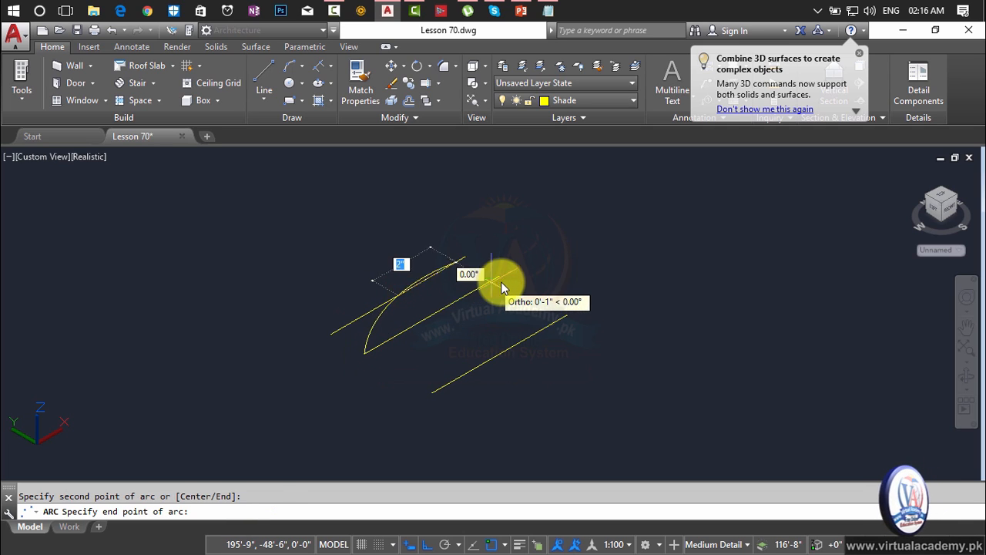
left_click(502, 277)
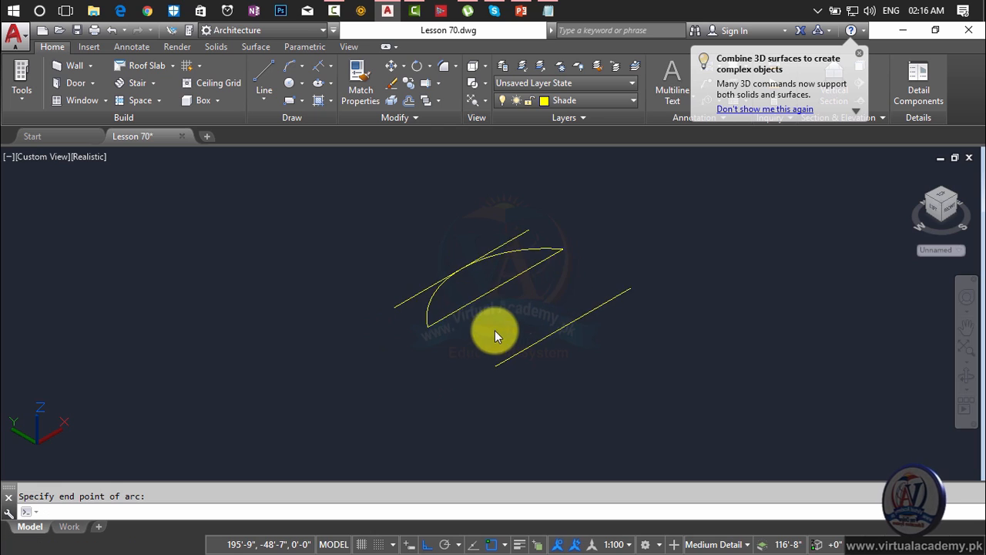
Connect both endpoints of the arc to the matching ends of the base line with straight lines.
scroll(495, 330, "up", 3)
key("Escape")
key("Return")
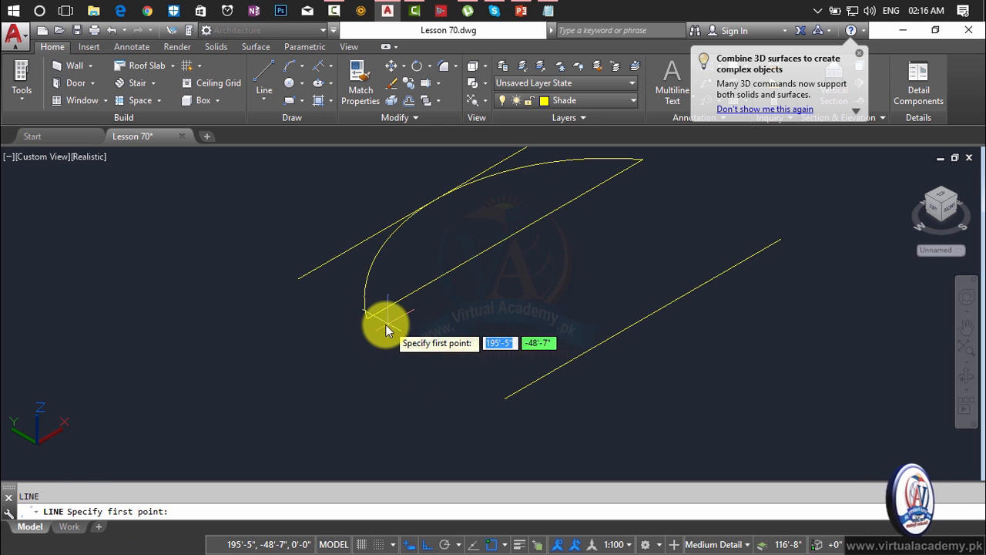
left_click(368, 317)
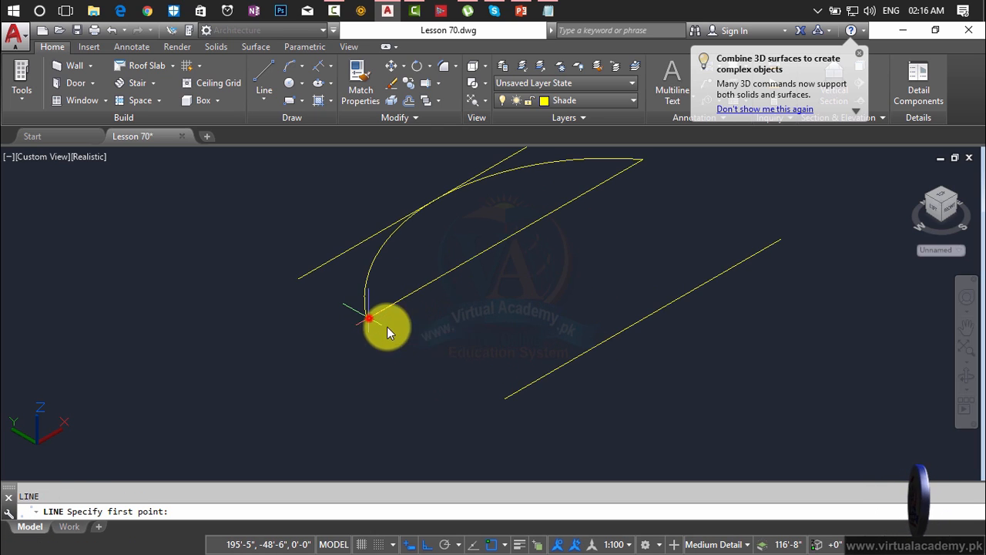
left_click(509, 401)
middle_click_drag(581, 267, 486, 342)
key("Return")
key("Return")
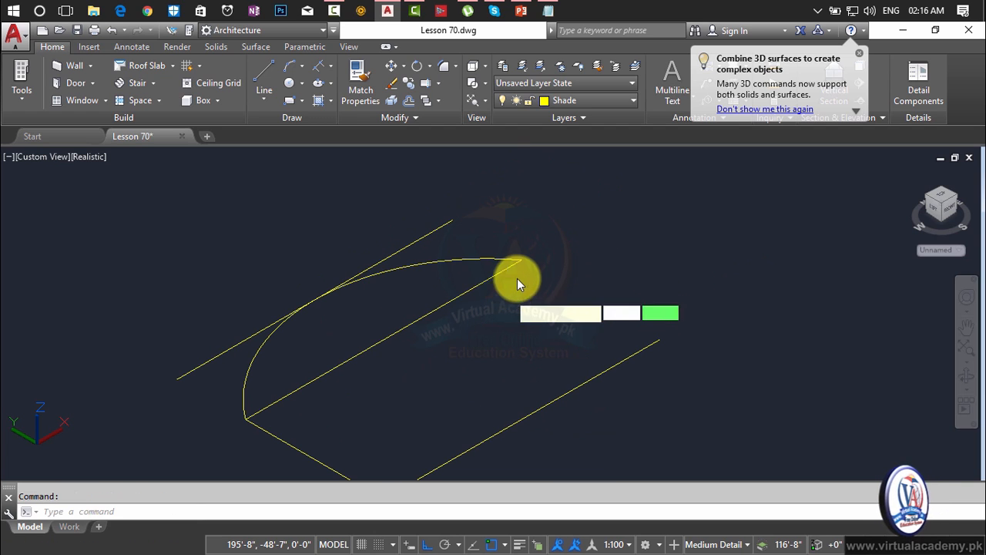
left_click(522, 262)
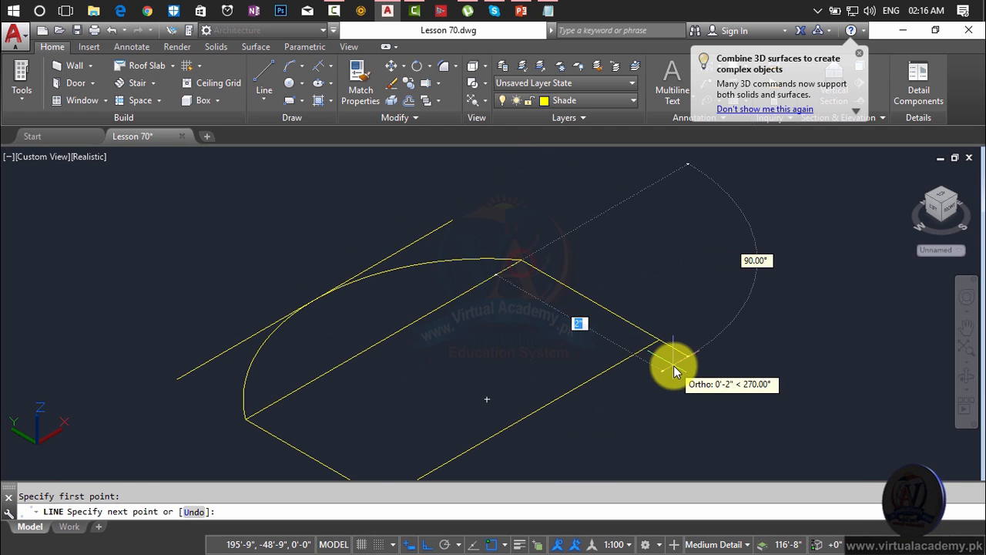
left_click(655, 342)
key("Return")
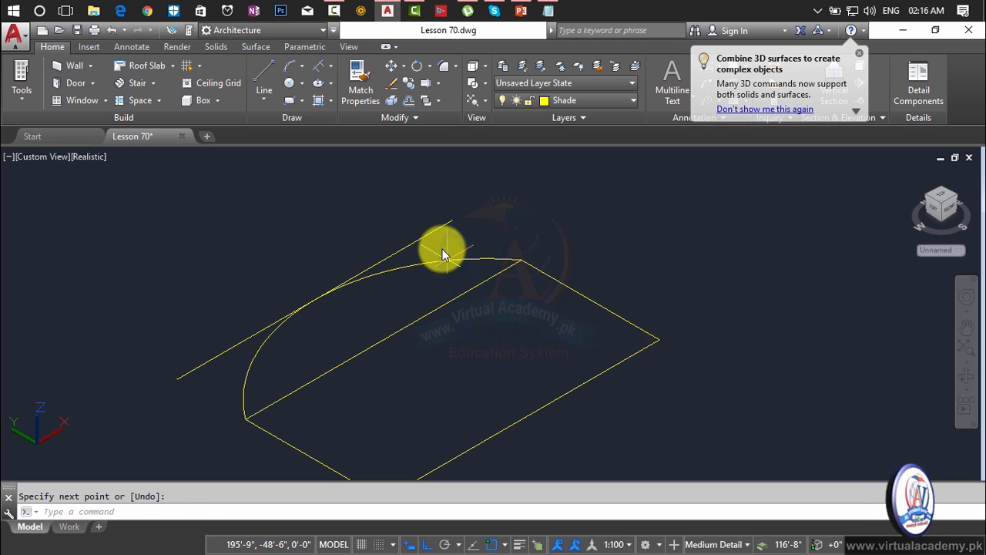
Delete the outer construction line above the arc and the middle line joining the arc's endpoints.
left_click(435, 233)
key("Delete")
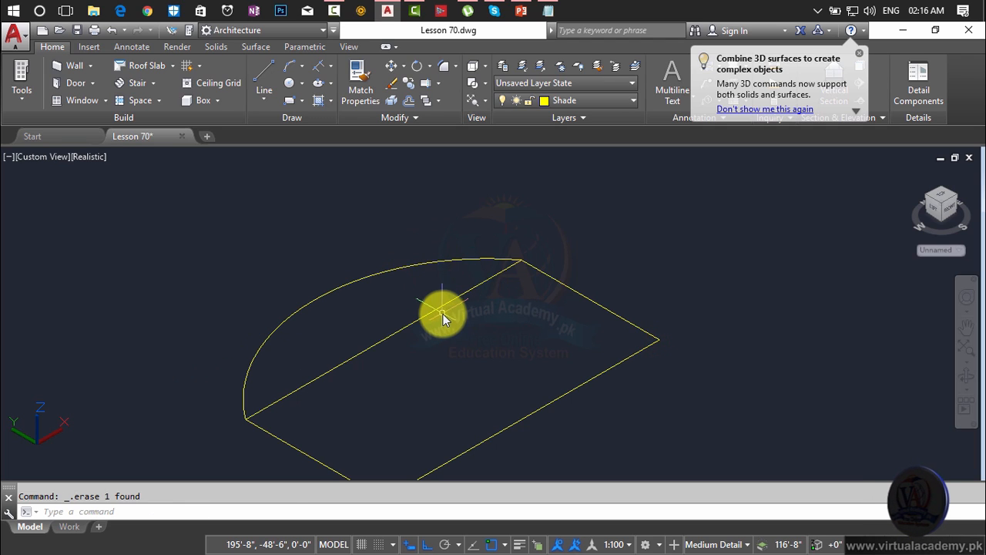
left_click(443, 314)
left_click(439, 306)
key("Delete")
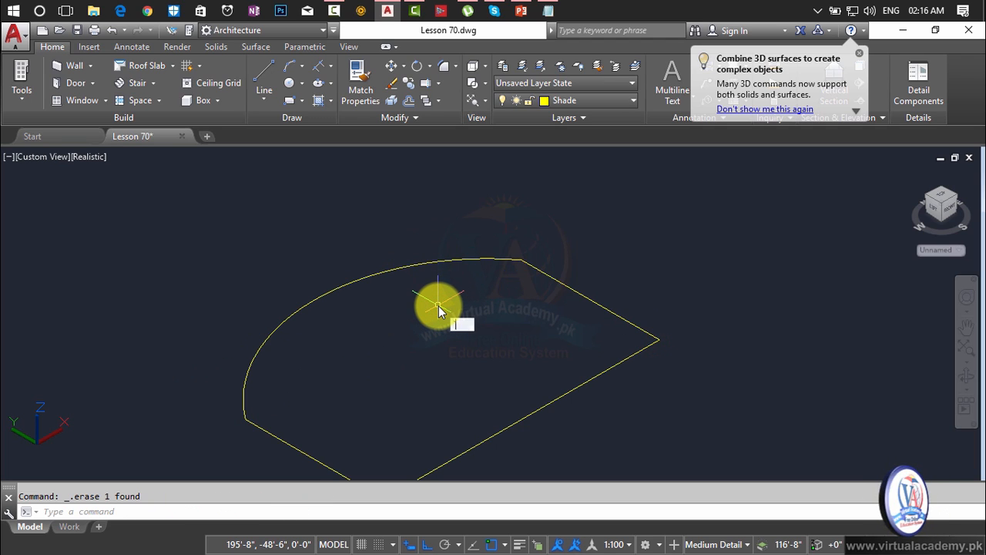
Create a closed boundary from the area enclosed by the arc and the three straight lines.
key("Escape")
type("BO")
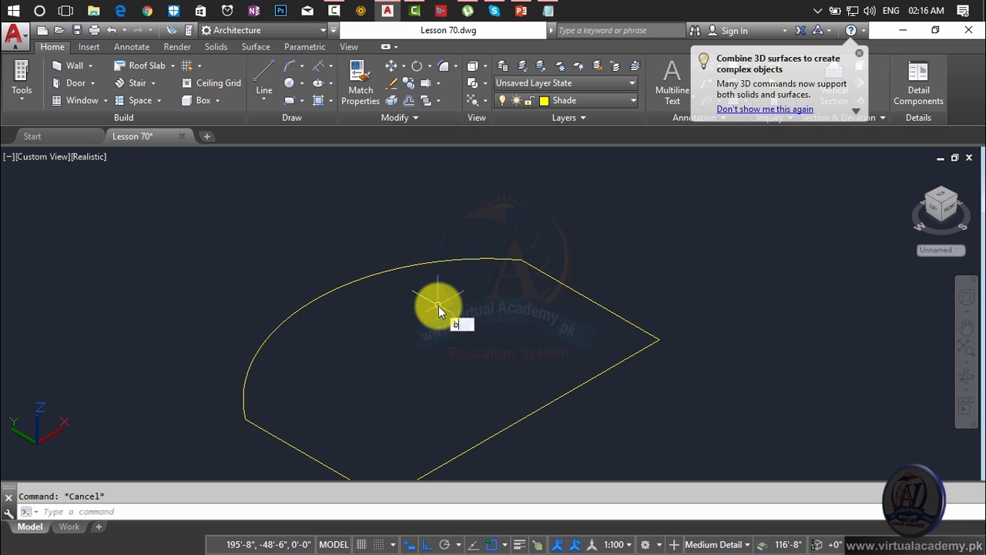
key("Return")
left_click(409, 220)
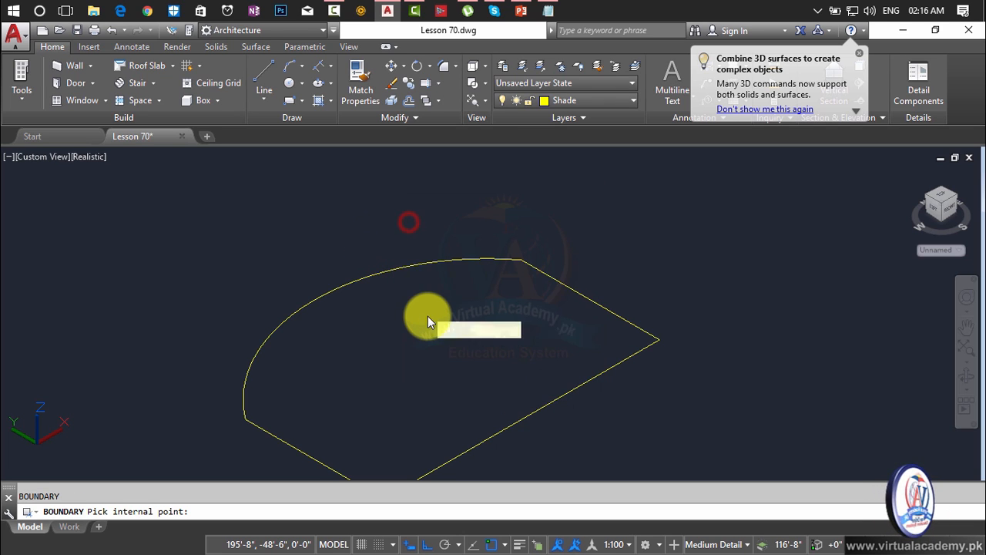
left_click(427, 316)
key("Return")
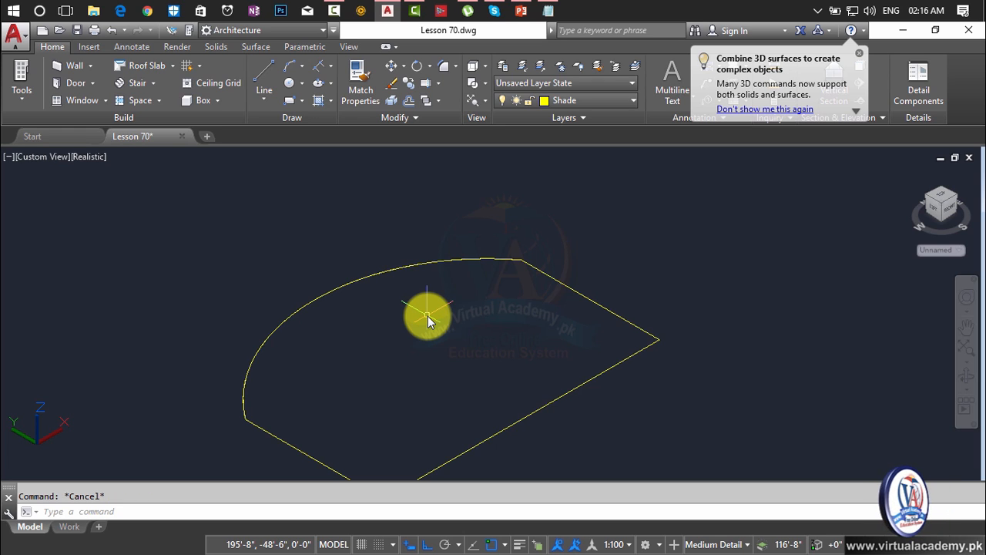
Rotate the closed handrail profile 90° in 3D about its base line along the X direction, so it stands upright.
type("ROTATE")
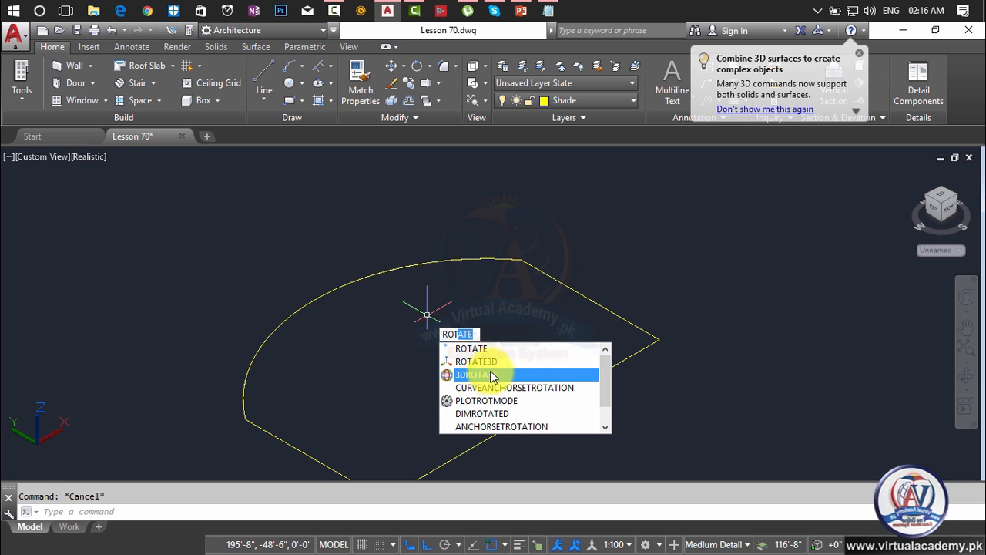
left_click(480, 361)
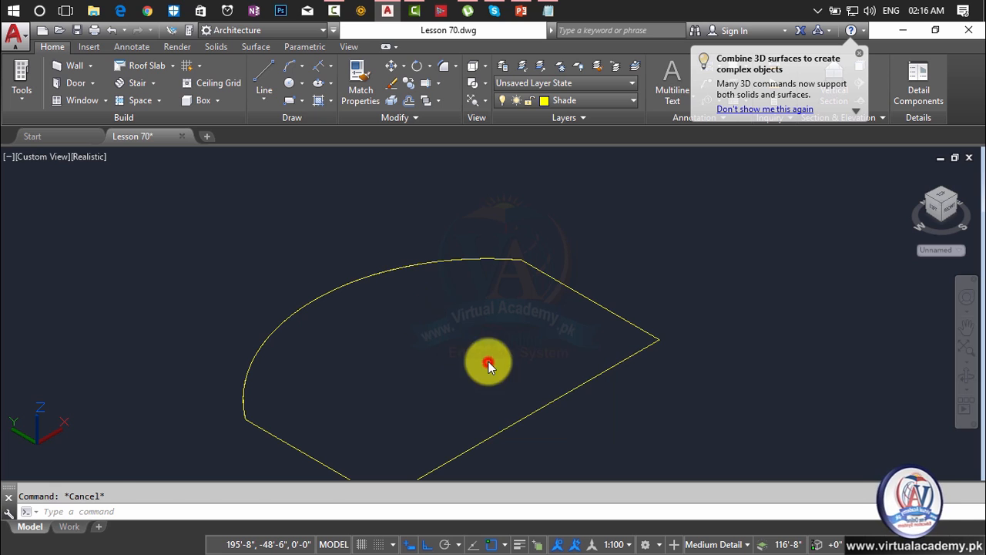
left_click(631, 272)
left_click(560, 338)
key("Return")
middle_click_drag(490, 431, 493, 329)
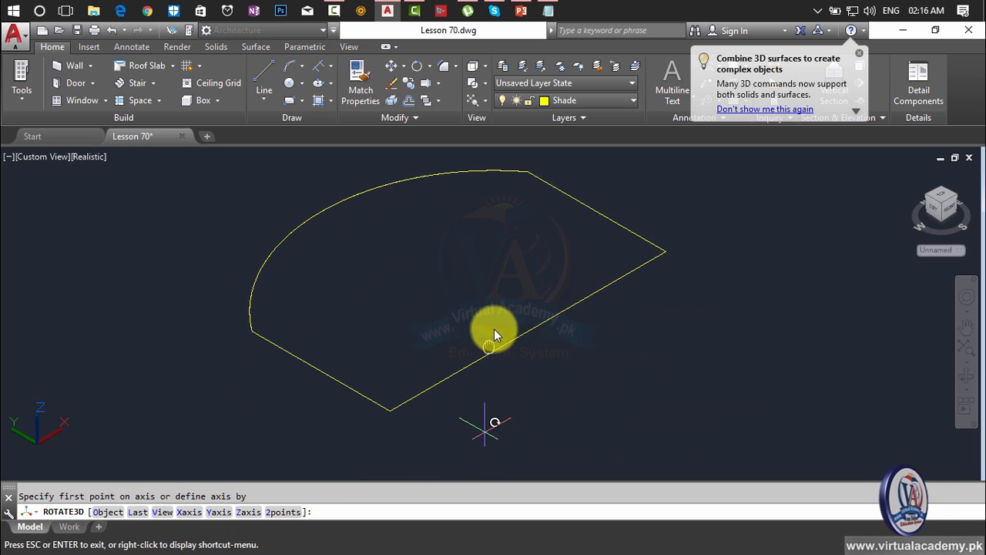
left_click(394, 394)
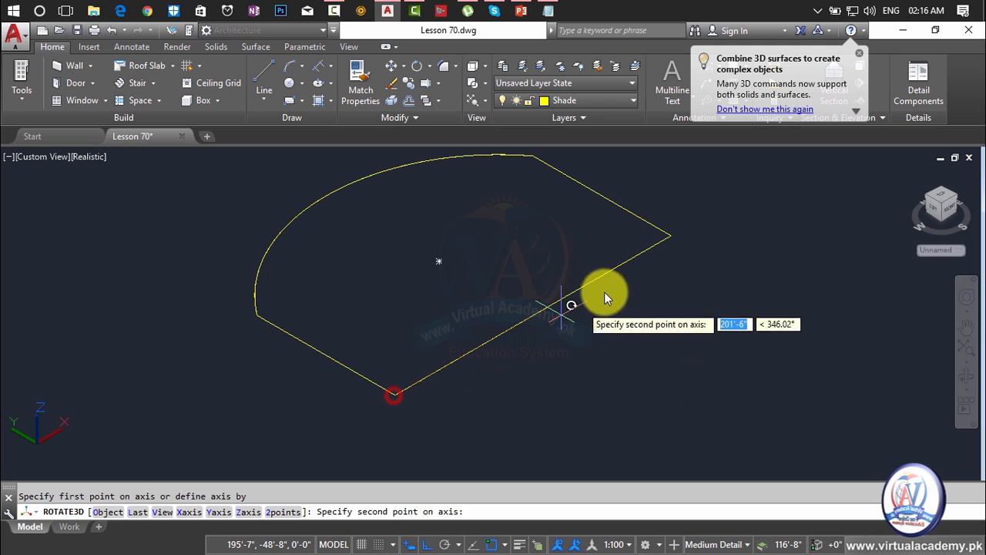
left_click(704, 226)
type("90")
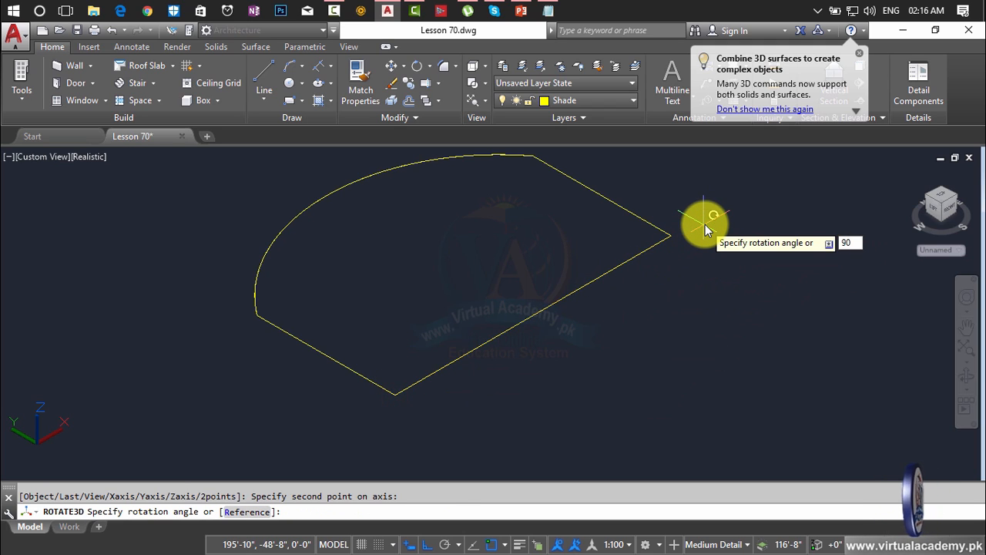
key("Return")
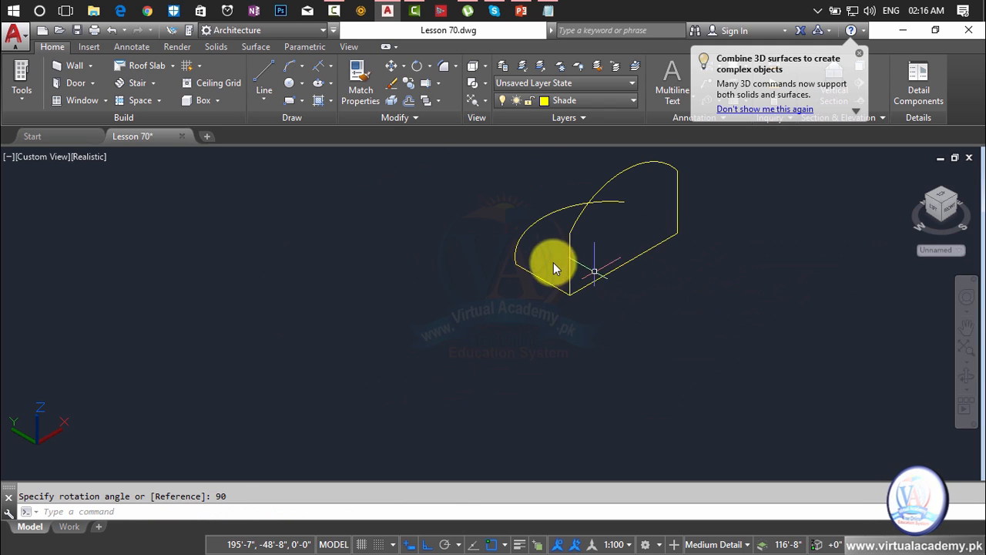
Delete the original arc and side line left lying flat beside the upright profile.
key("Escape")
left_click(540, 197)
left_click(497, 303)
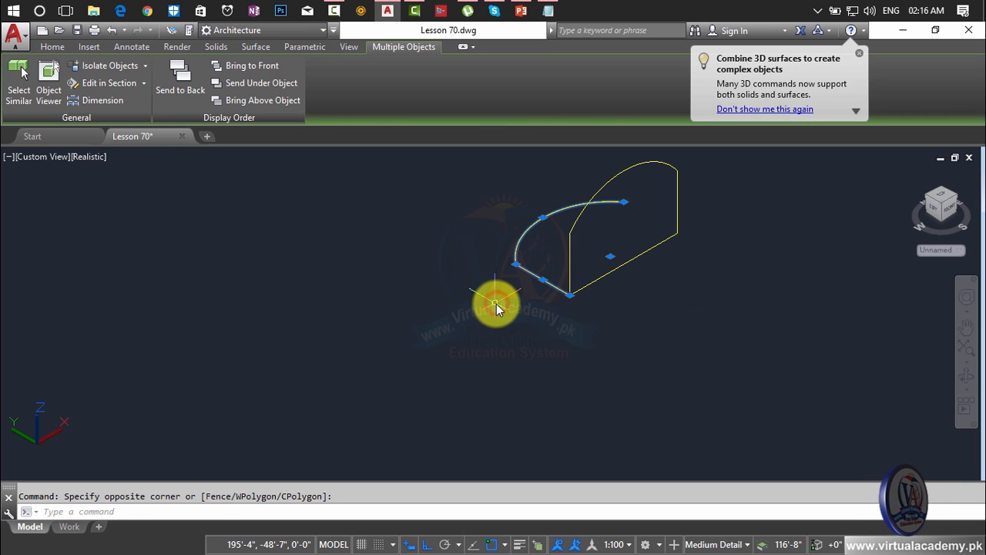
key("Delete")
Move the upright profile and its overlapping base line by the base's midpoint onto the outline carrying the balusters.
type("m")
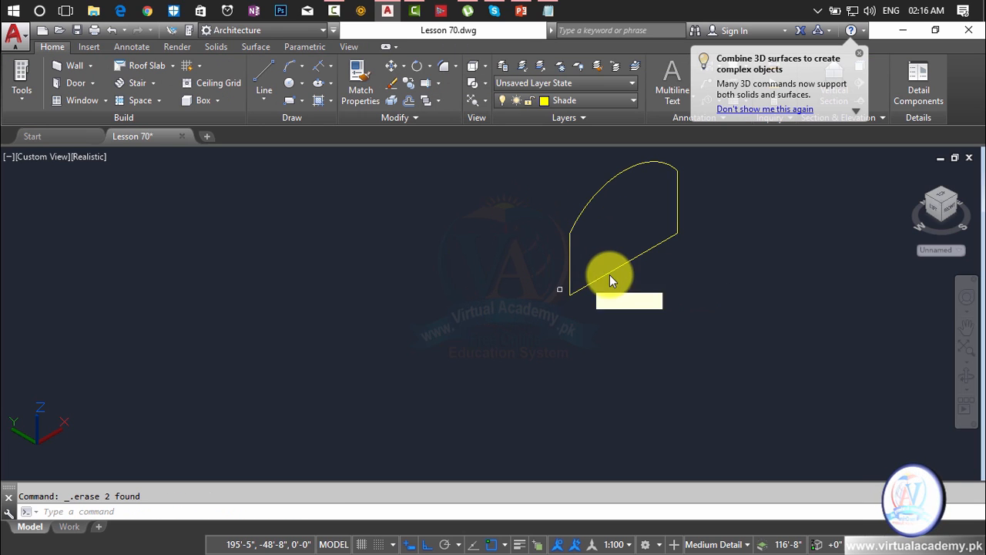
key("Return")
left_click(610, 265)
left_click(617, 267)
key("Return")
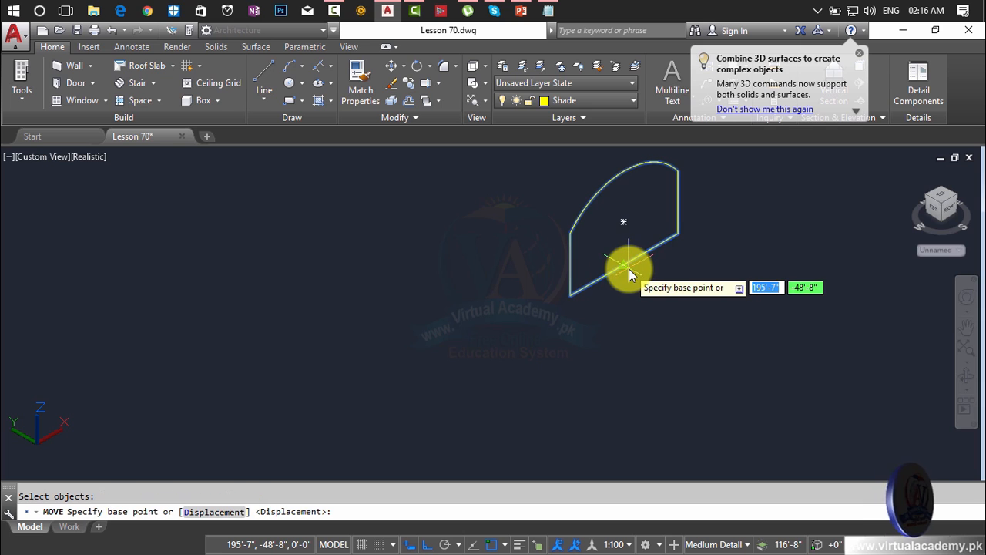
scroll(626, 268, "up", 5)
left_click(618, 259)
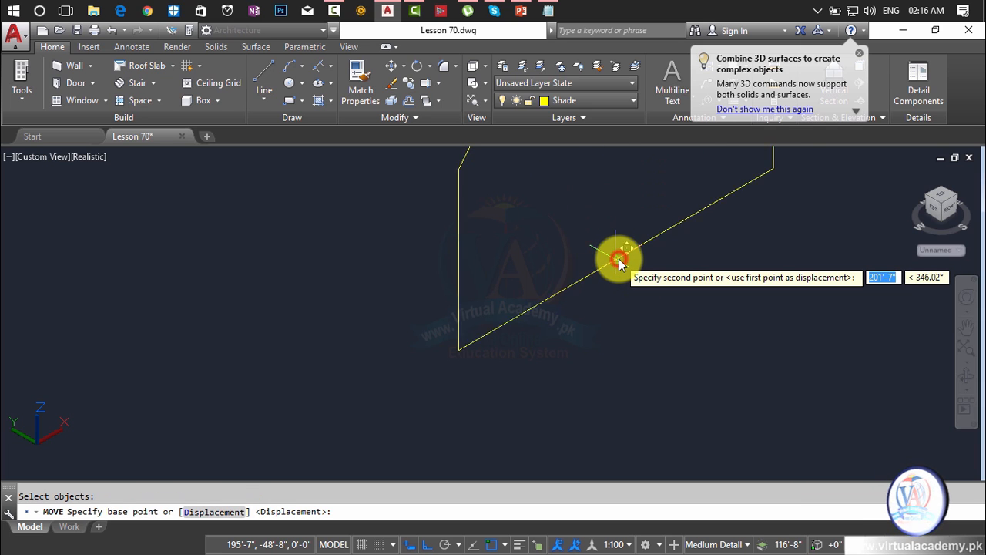
scroll(619, 260, "down", 8)
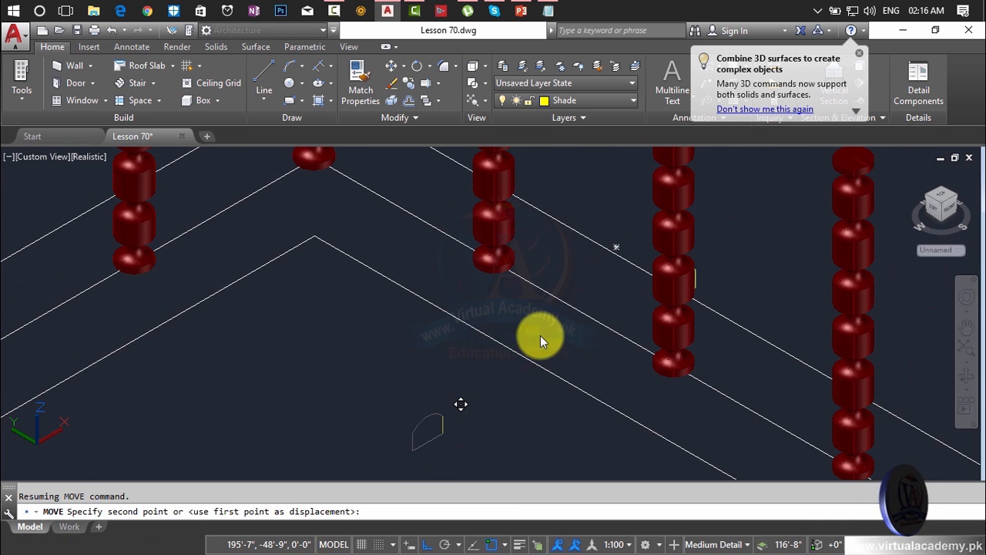
scroll(560, 308, "up", 6)
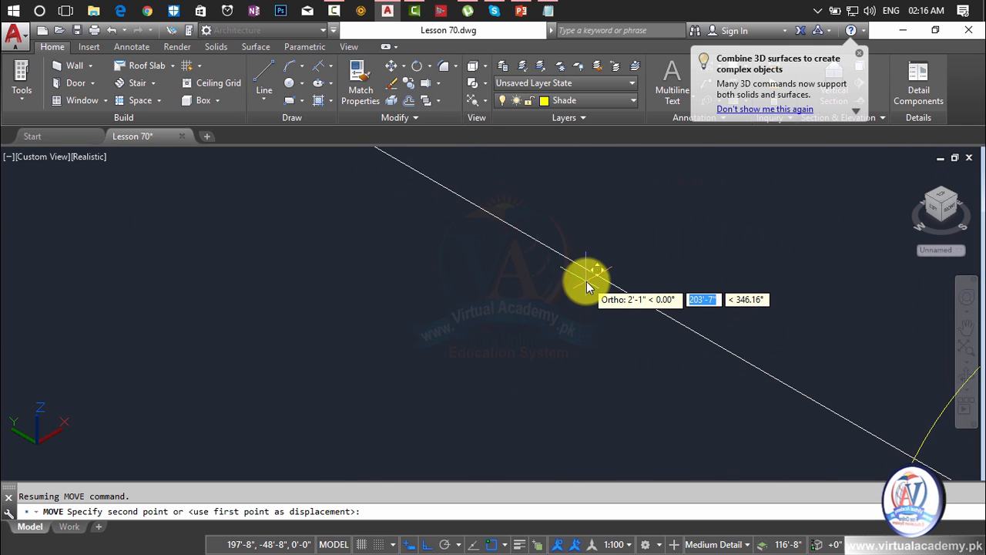
left_click(590, 275)
key("Escape")
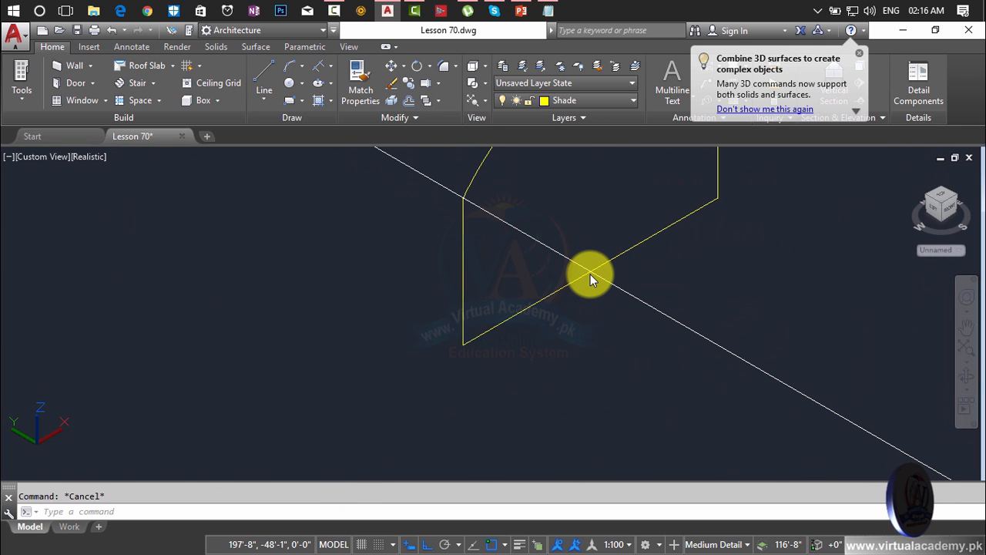
Break a gap in the baluster outline from a point between the balusters up to just past the profile's base.
type("br")
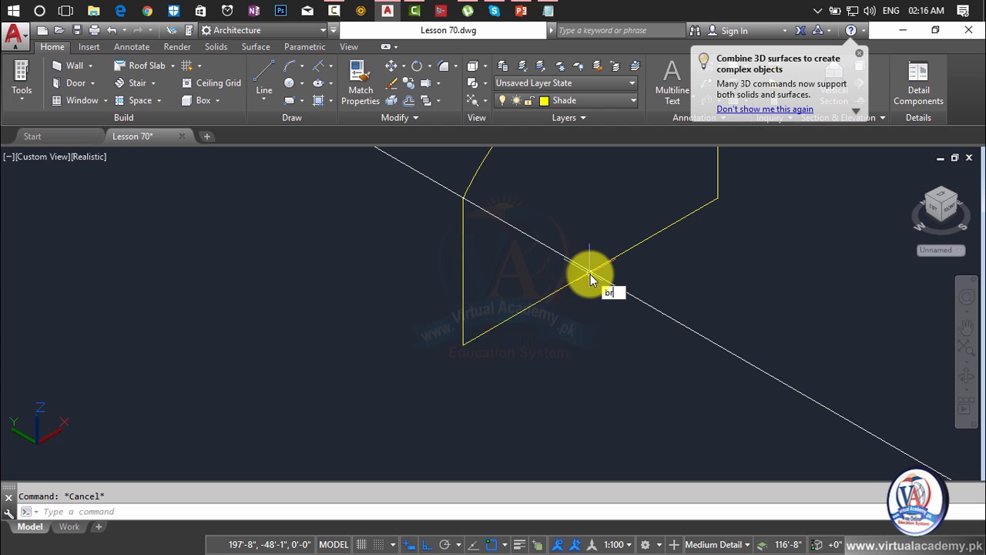
key("Return")
left_click(830, 413)
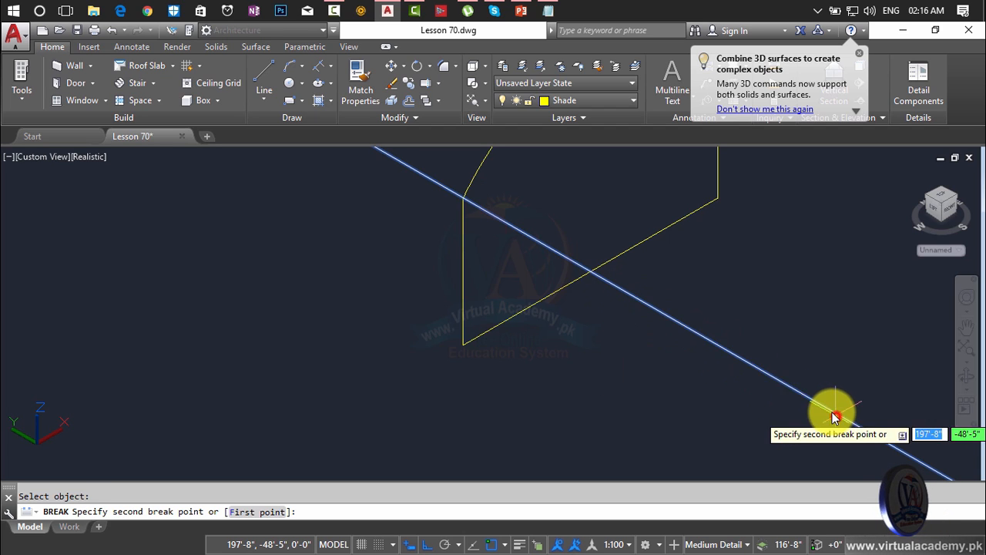
left_click(563, 255)
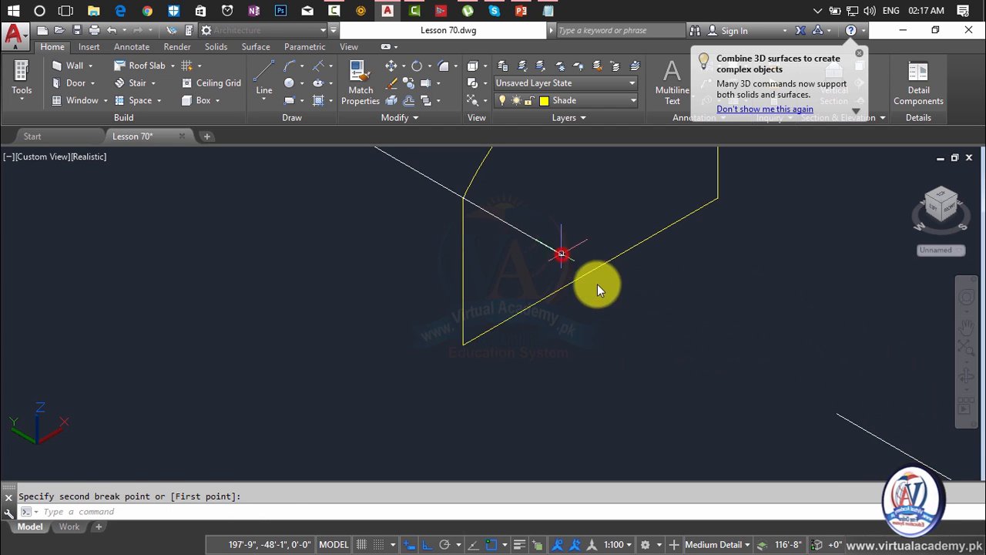
middle_click_drag(594, 282, 595, 317)
Move the handrail profile by its base midpoint to the open end of the broken outline.
key("Escape")
type("m")
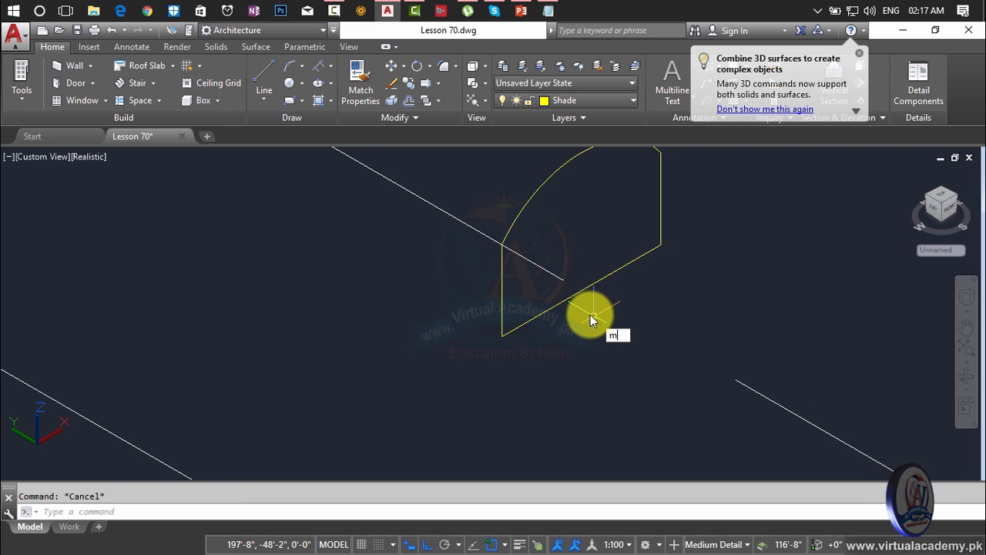
key("Return")
left_click(568, 305)
key("Return")
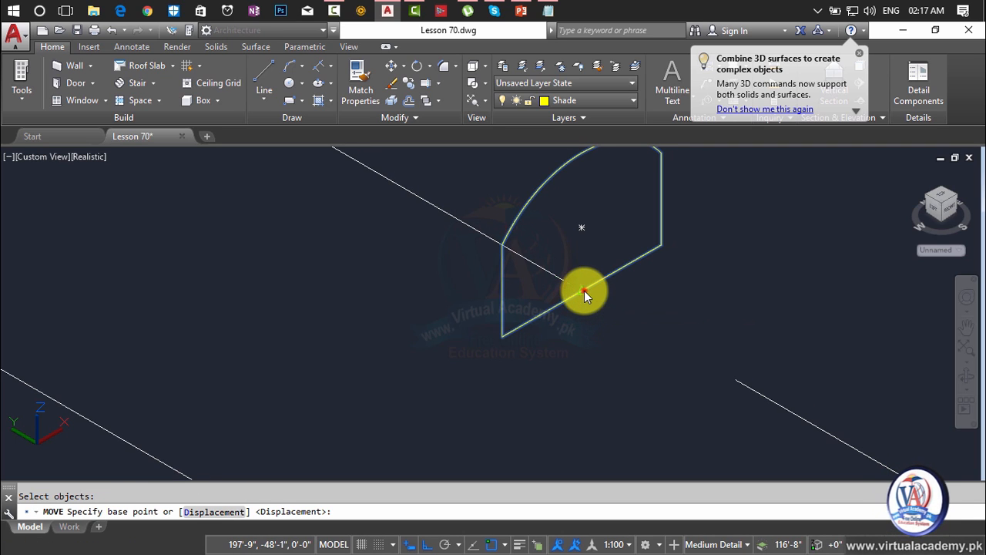
left_click(583, 291)
left_click(566, 284)
Delete the leftover base line lying parallel to the profile's bottom edge.
scroll(565, 281, "down", 3)
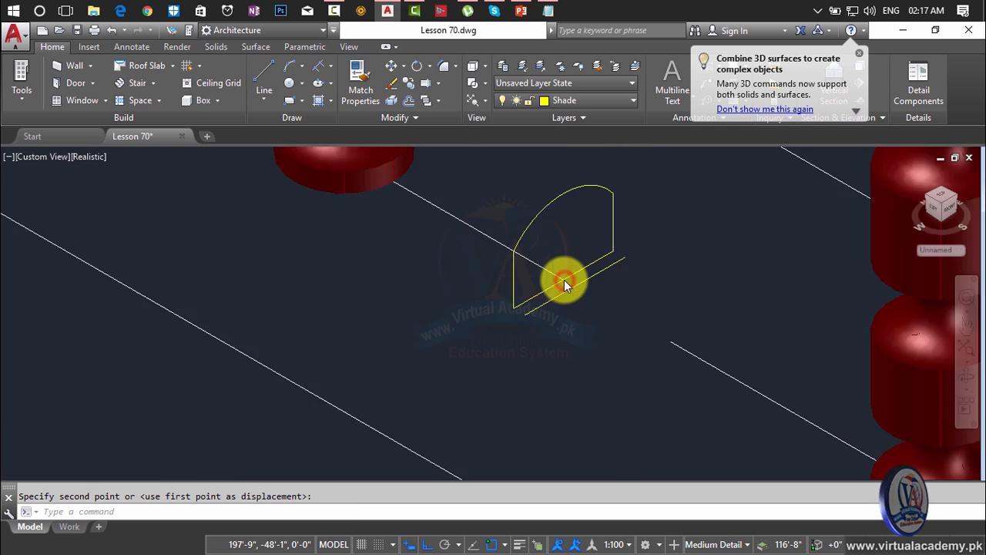
scroll(573, 294, "up", 4)
scroll(575, 302, "up", 2)
left_click(576, 309)
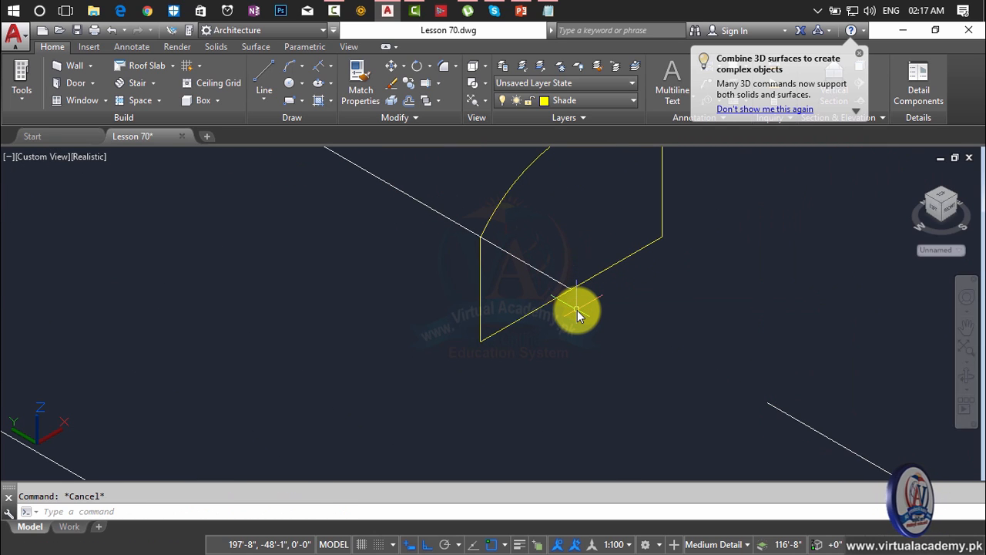
Extrude the handrail profile along the broken outline that carries the balusters, using the Path option.
type("ext")
key("Return")
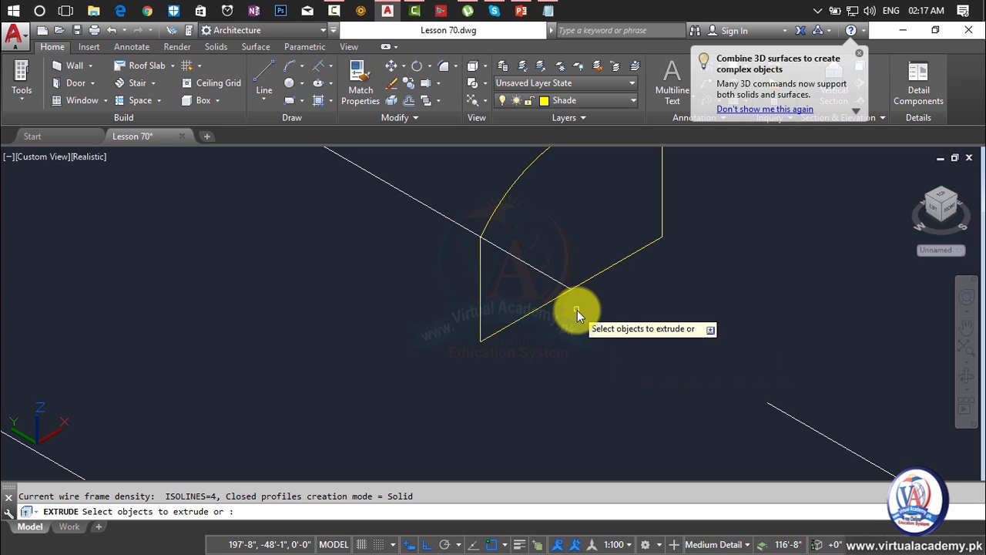
left_click(544, 305)
key("Return")
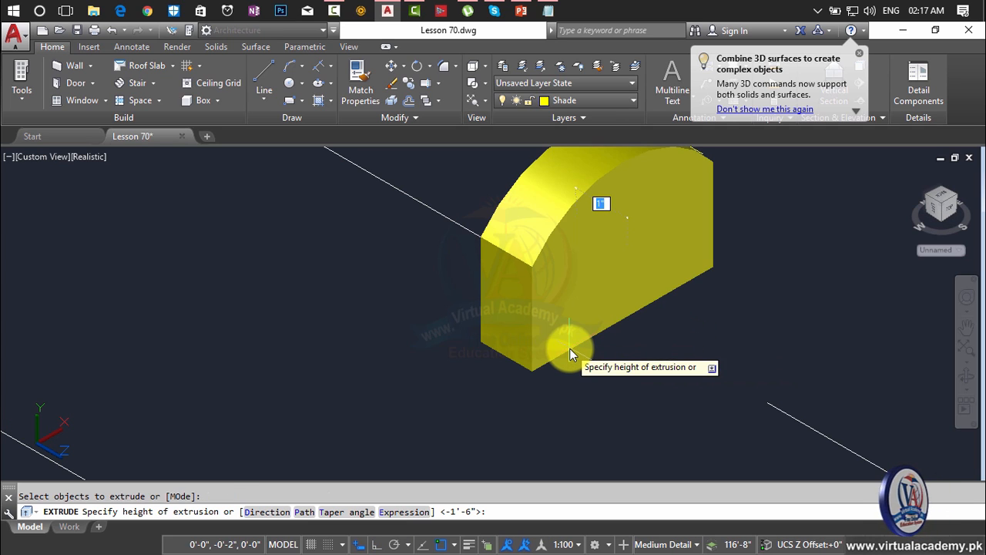
type("p")
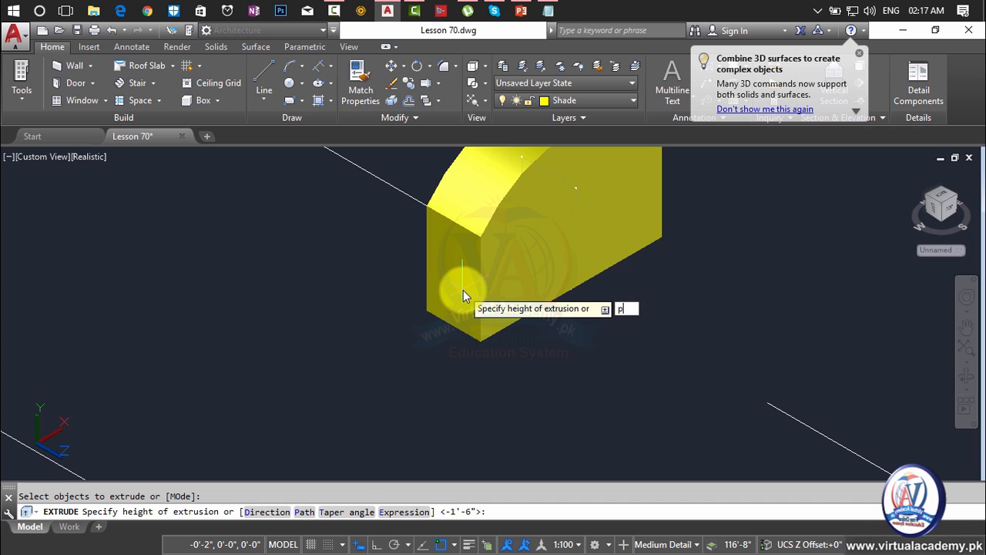
key("Return")
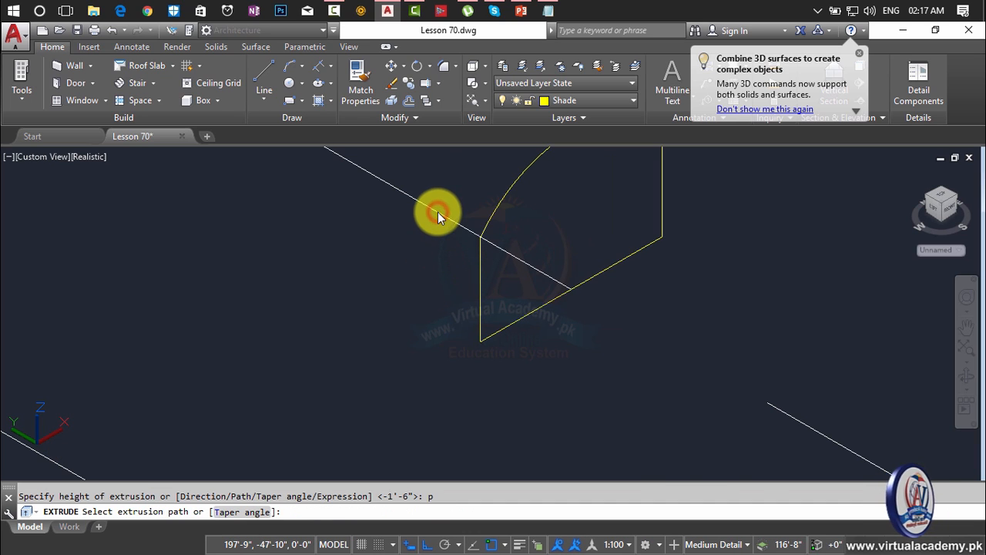
left_click(438, 212)
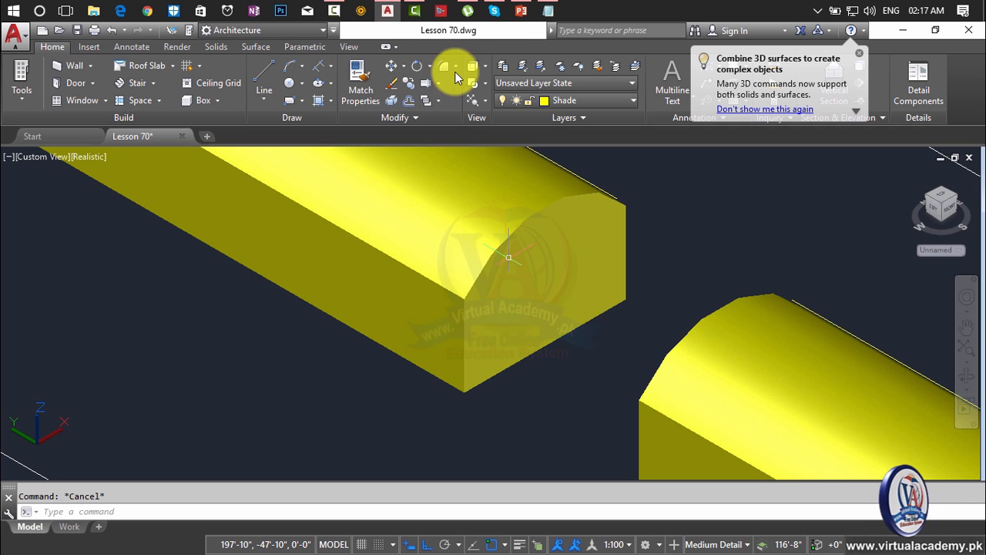
Extrude the handrail's open end face across the gap to the matching corner of the rail's other end.
left_click(215, 48)
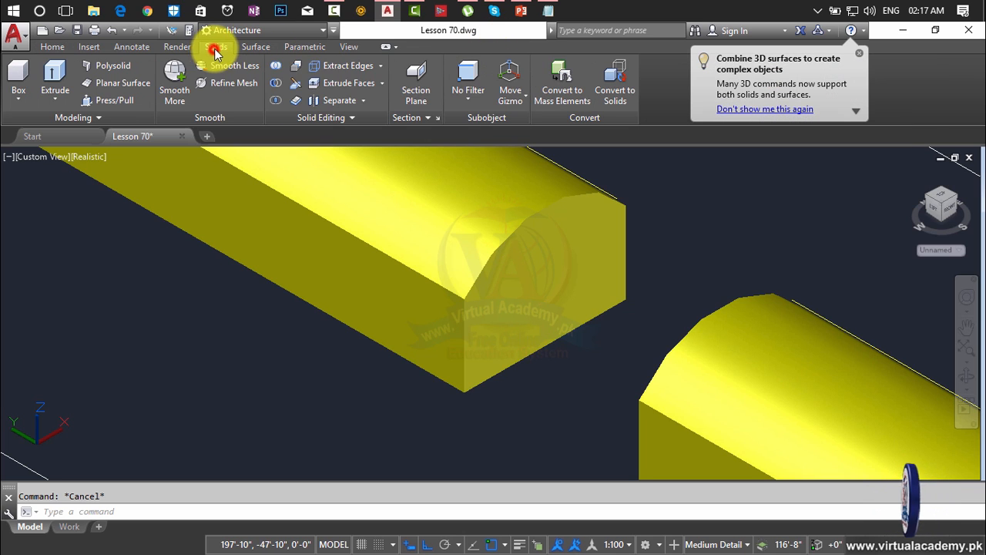
left_click(332, 82)
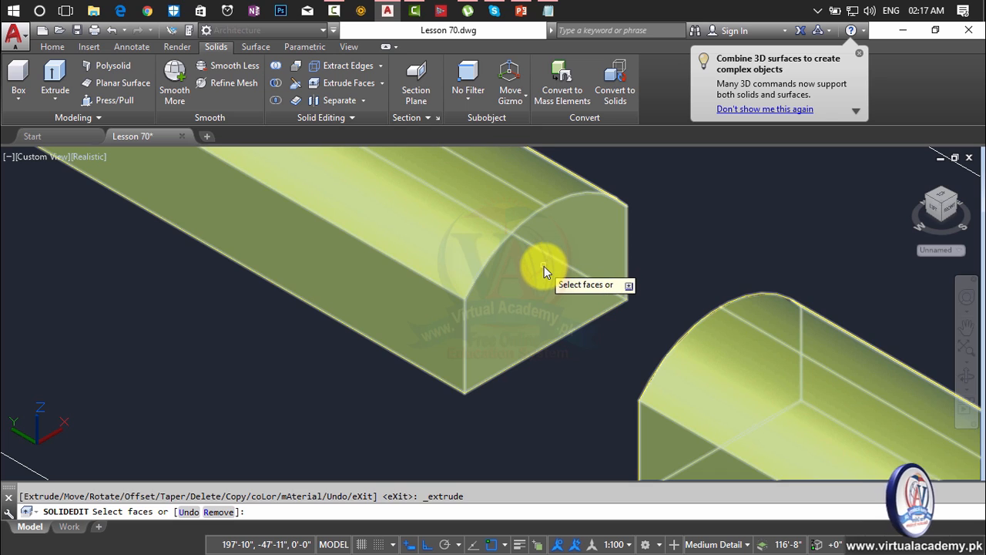
left_click(544, 265)
key("Return")
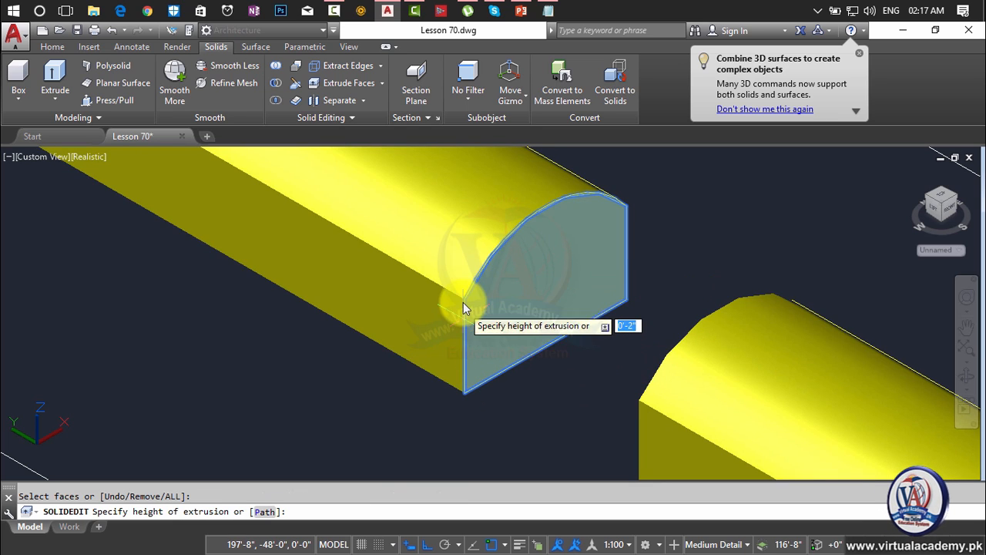
left_click(463, 301)
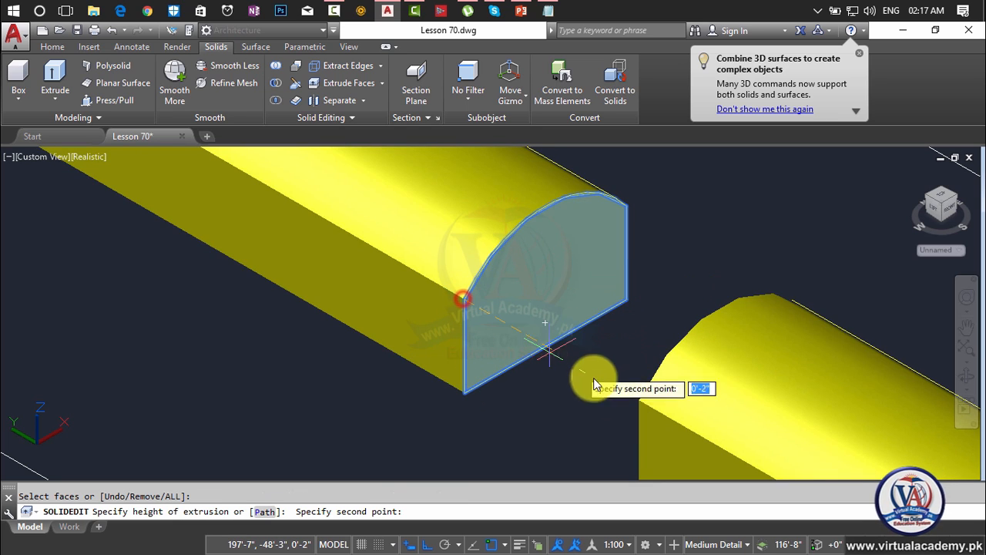
left_click(641, 402)
key("Return")
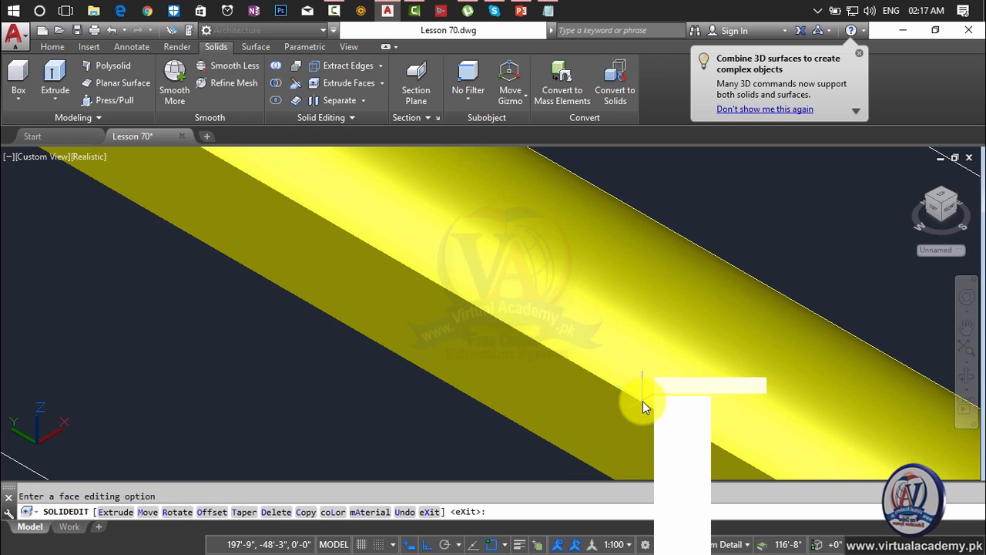
key("Return")
key("Return")
Move the handrail straight up by a relative displacement of 0,0,3' from its bottom corner.
scroll(641, 396, "down", 3)
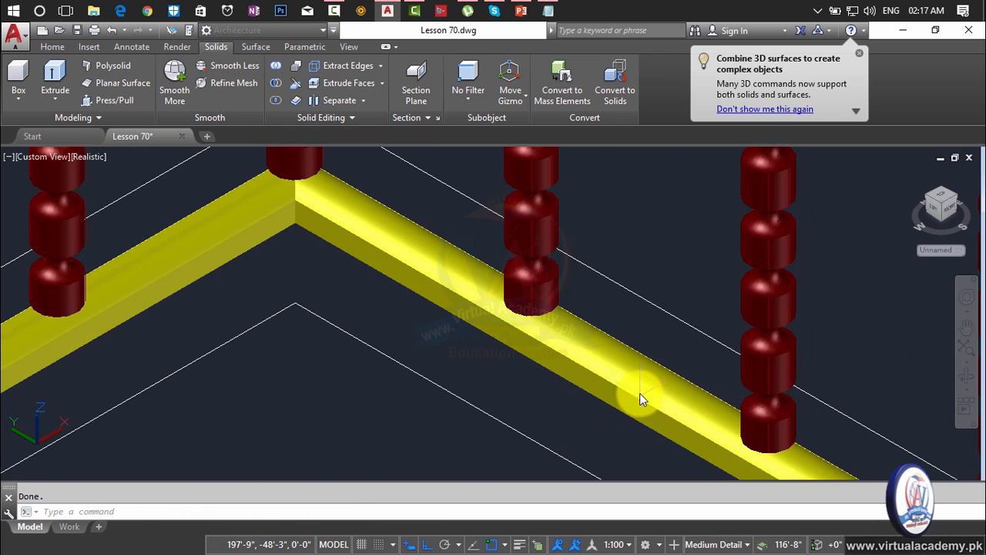
scroll(639, 393, "down", 9)
middle_click_drag(639, 393, 331, 165)
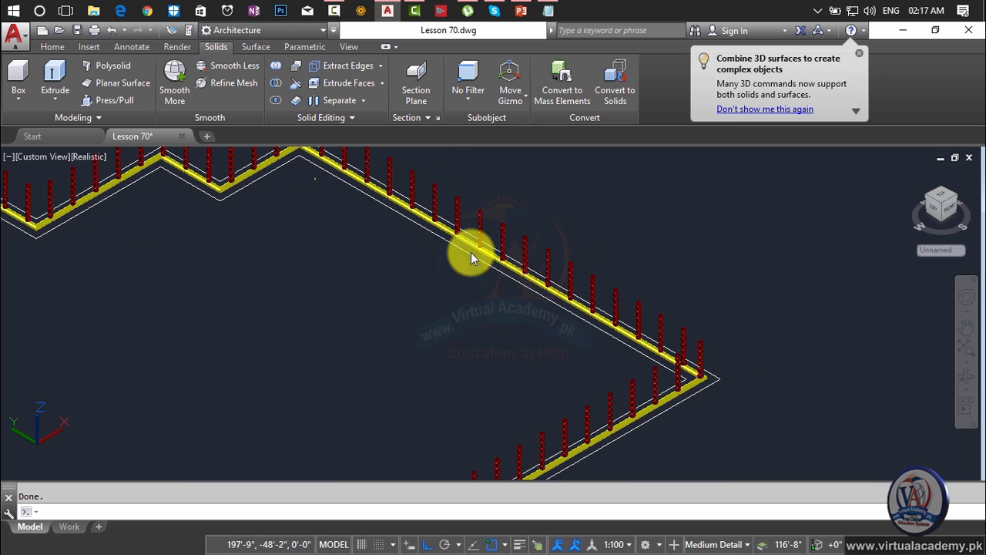
middle_click_drag(341, 242, 355, 356, "shift")
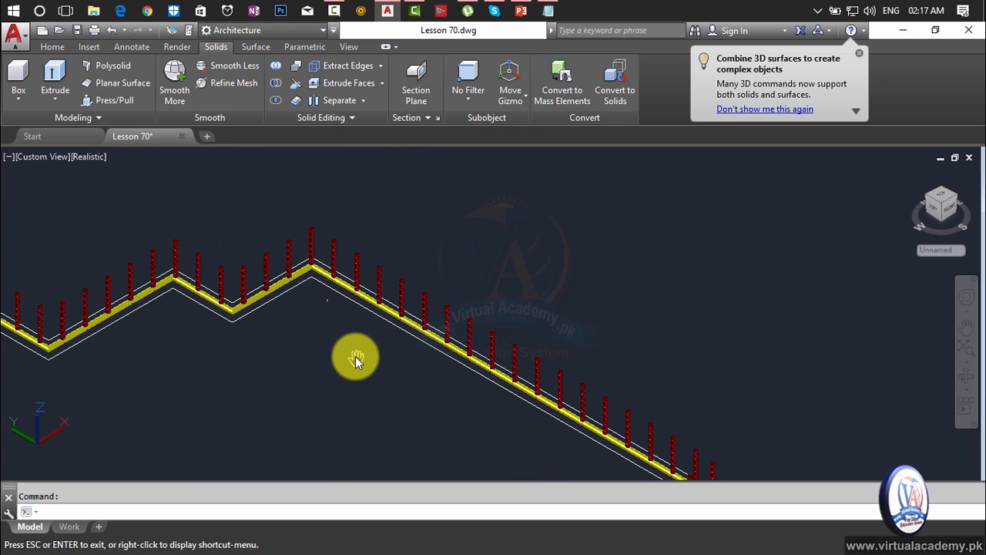
scroll(231, 311, "up", 3)
scroll(213, 306, "up", 5)
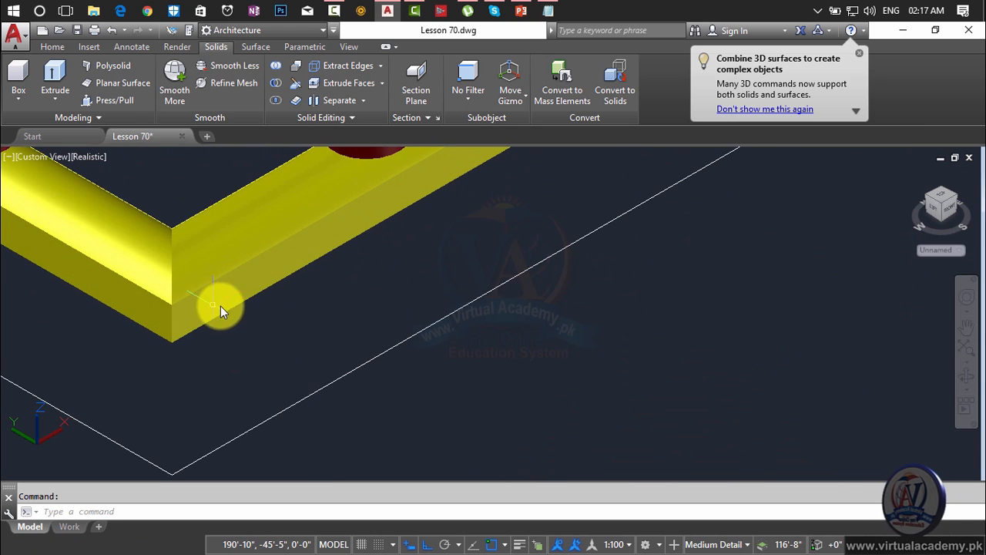
middle_click_drag(220, 306, 439, 338)
type("m")
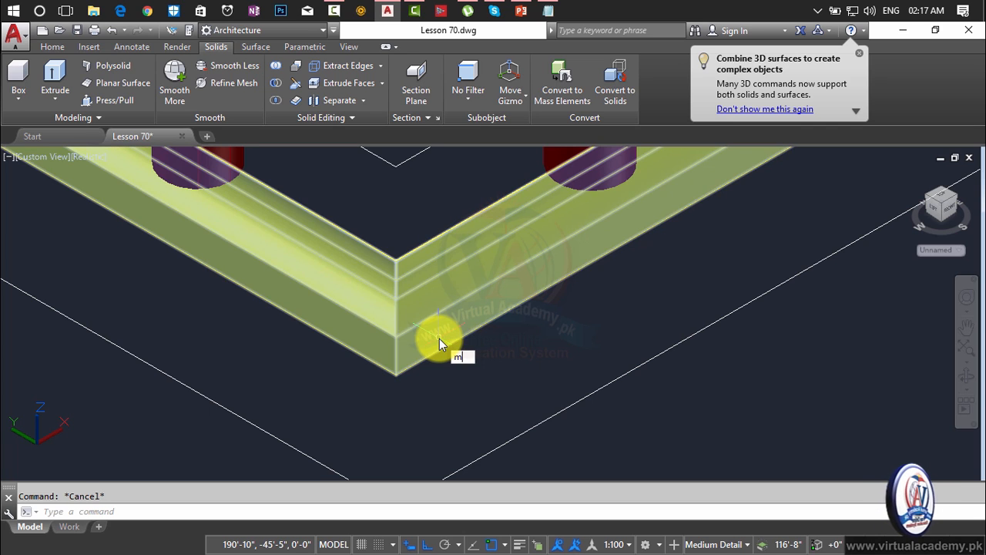
key("Return")
left_click(426, 338)
key("Return")
scroll(396, 381, "up", 4)
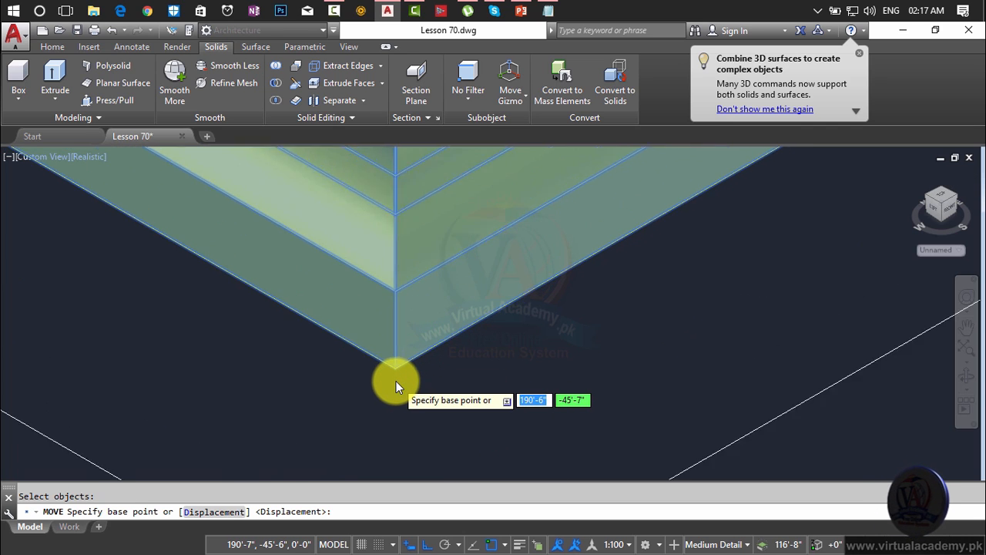
left_click(395, 332)
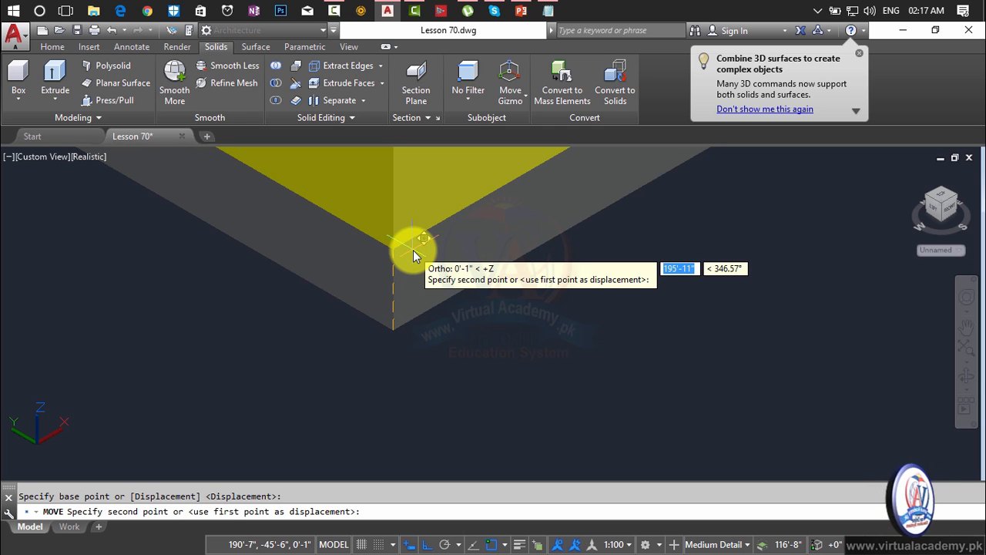
type("0")
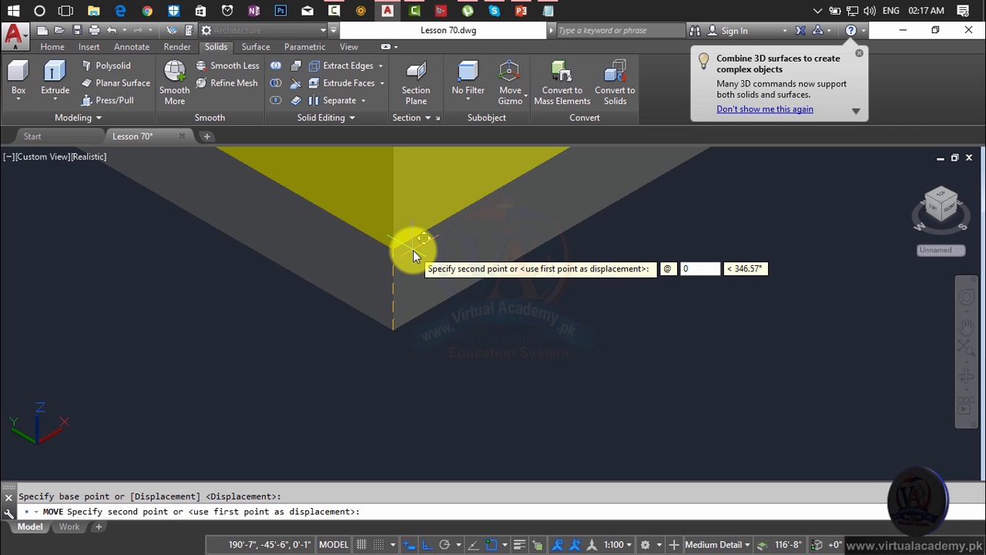
type(",")
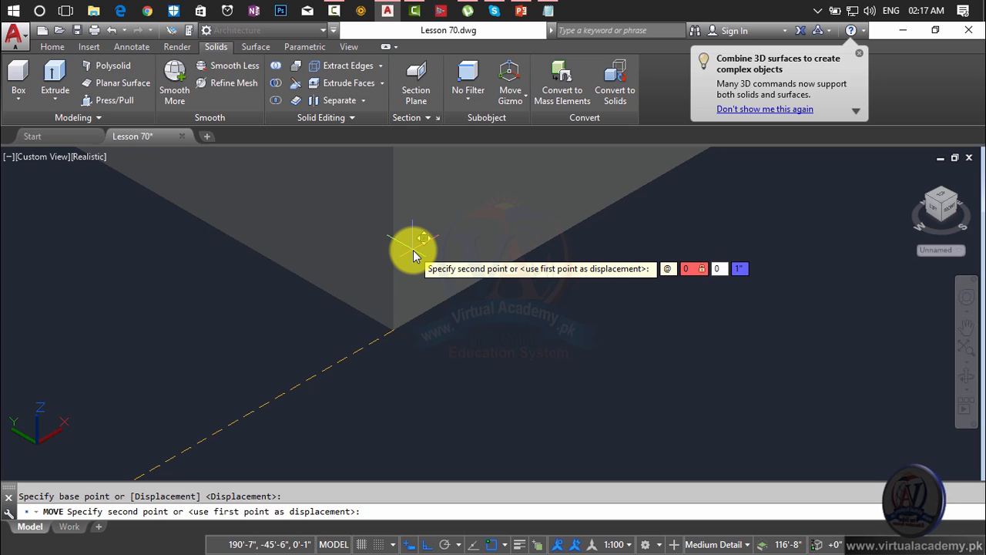
type("0,")
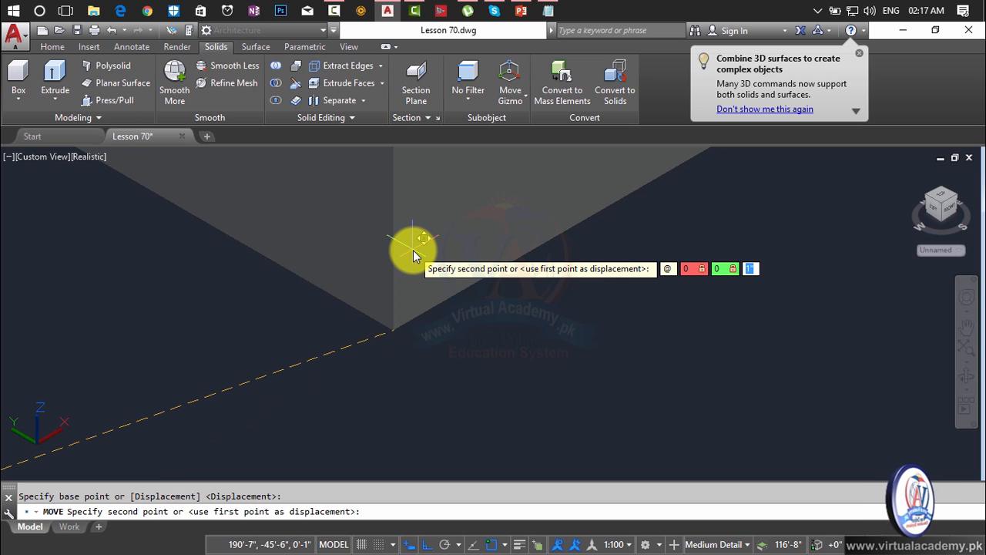
type("3")
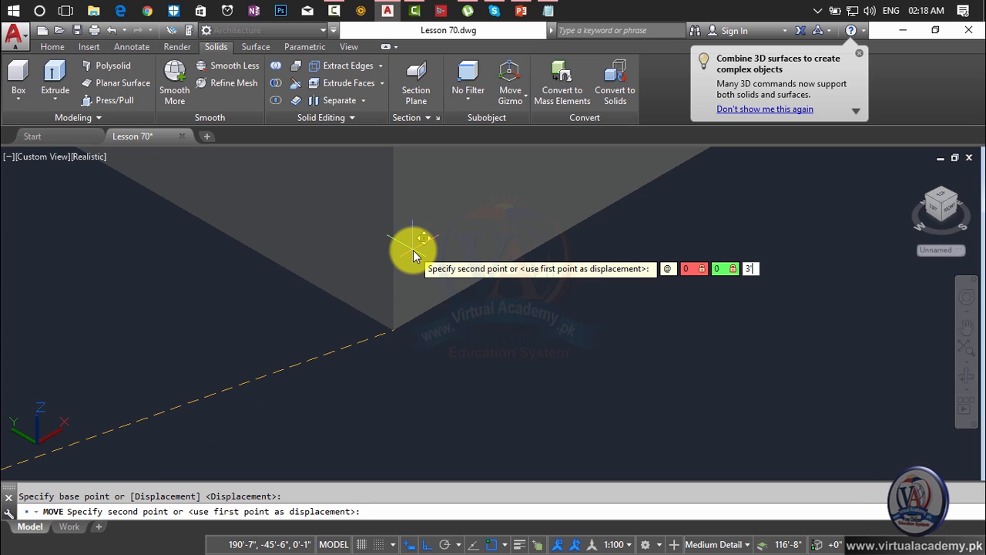
key("Return")
Move the whole railing assembly with its outlines from the outer outline's west corner onto the matching upper corner of the house's yellow roof edge.
scroll(523, 272, "down", 3)
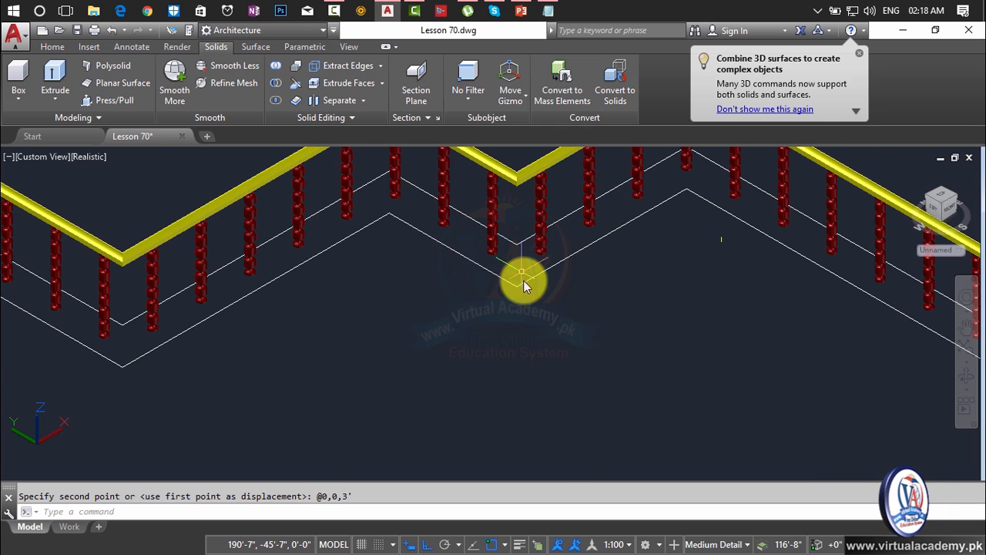
middle_click_drag(523, 279, 546, 194)
scroll(548, 357, "down", 3)
scroll(549, 357, "down", 2)
scroll(547, 199, "down", 2)
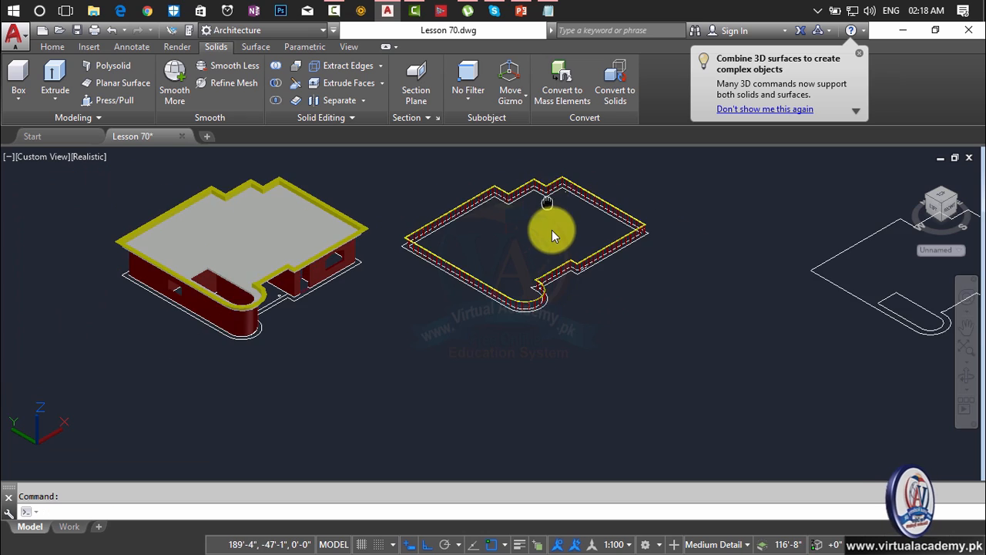
key("Escape")
type("c")
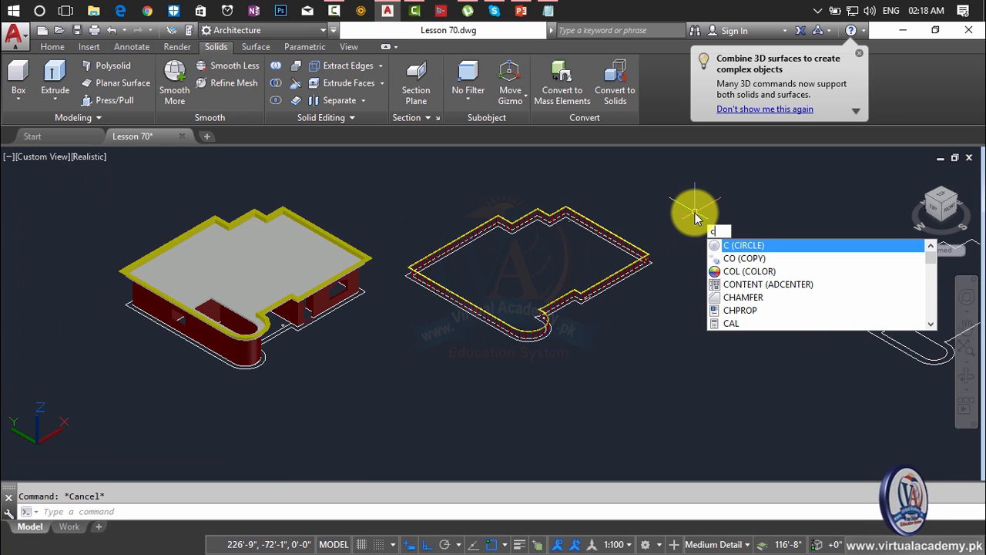
key("Escape")
type("m")
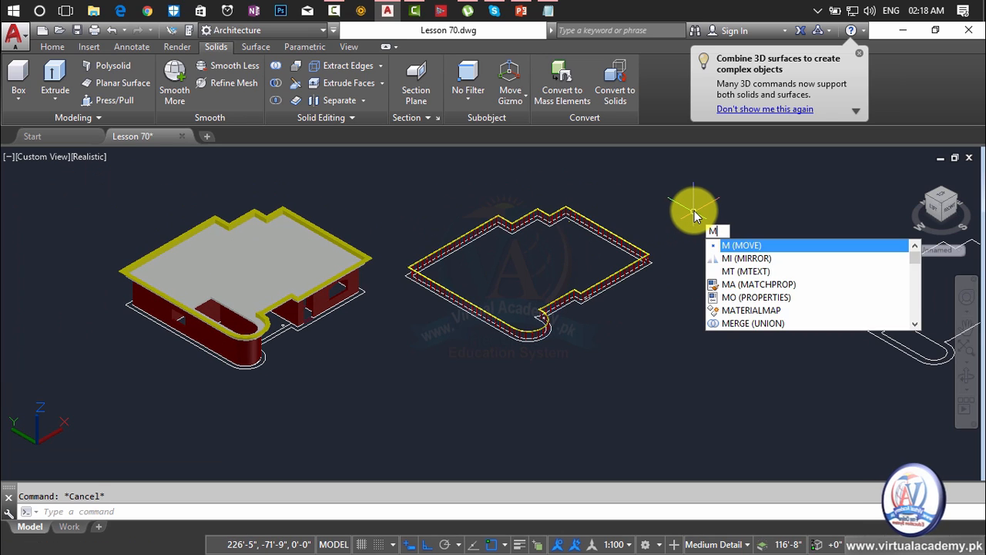
key("Return")
left_click(704, 194)
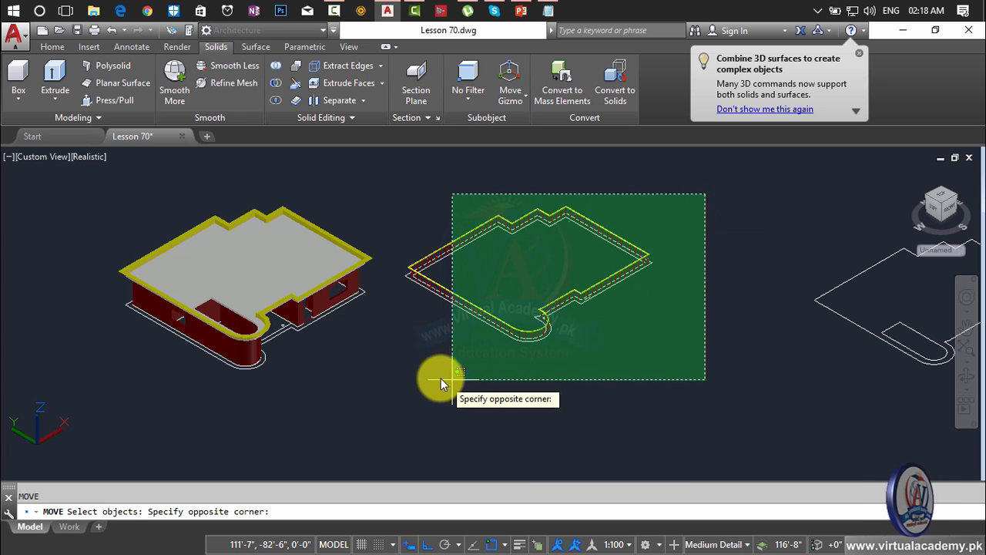
left_click(402, 365)
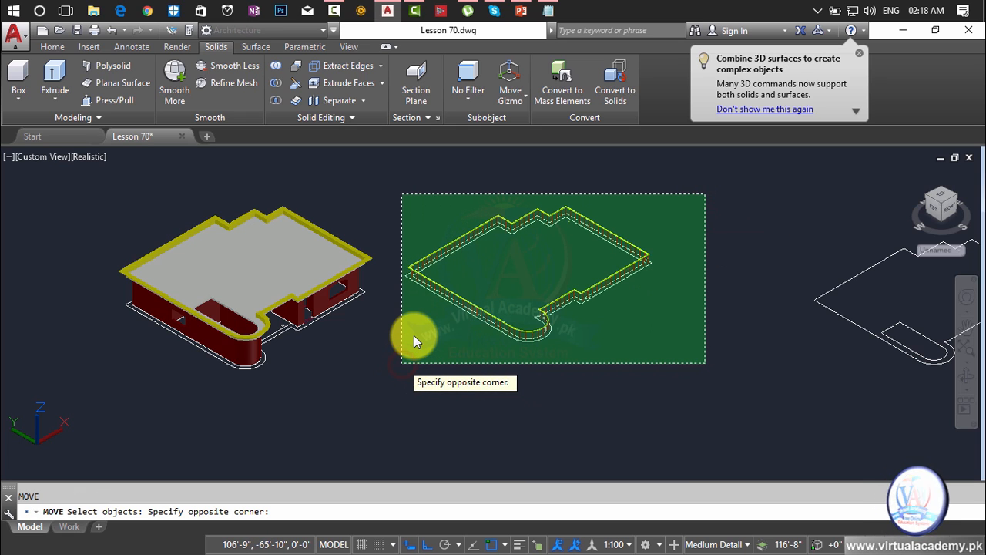
left_click(413, 331)
left_click(418, 274)
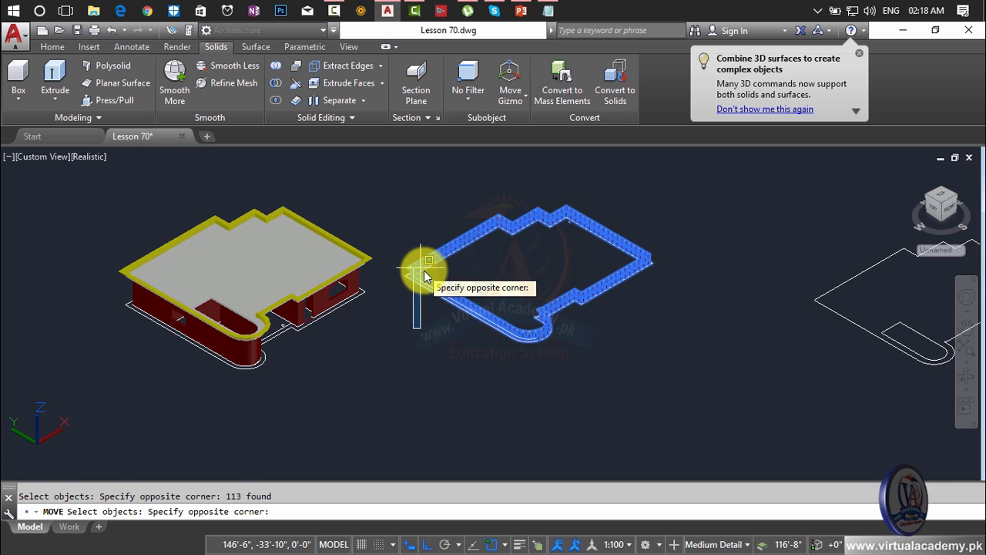
left_click(421, 328)
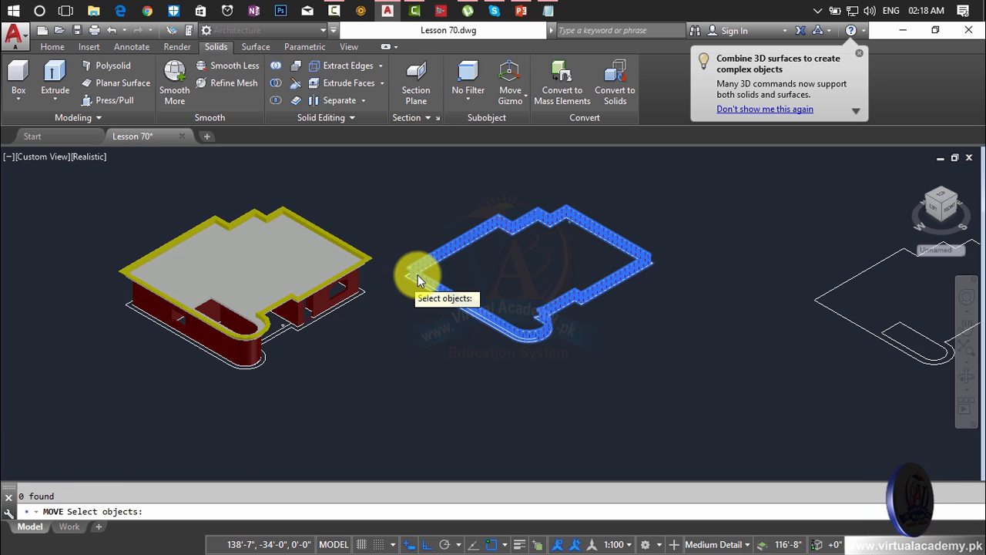
scroll(417, 274, "up", 2)
scroll(446, 245, "up", 2)
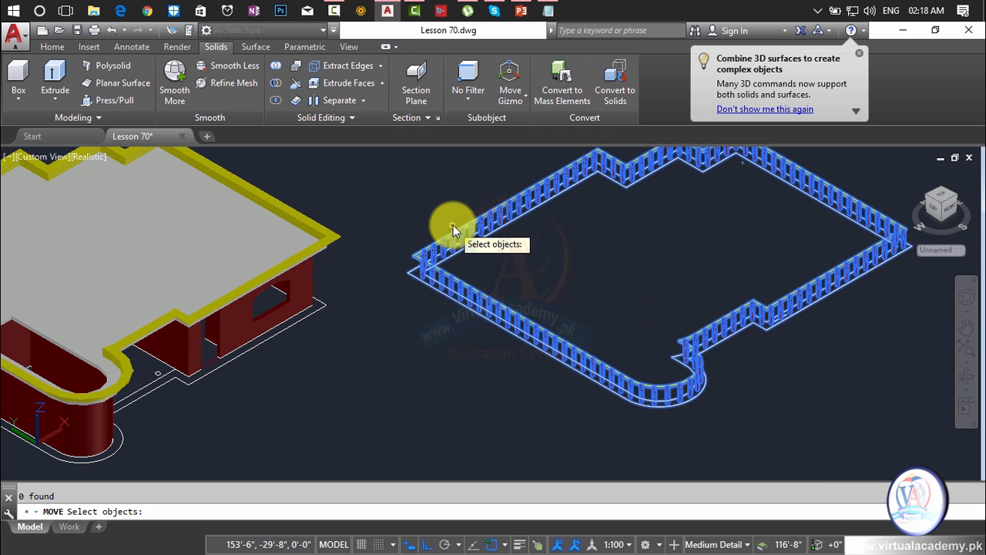
scroll(408, 267, "up", 2)
scroll(410, 266, "up", 4)
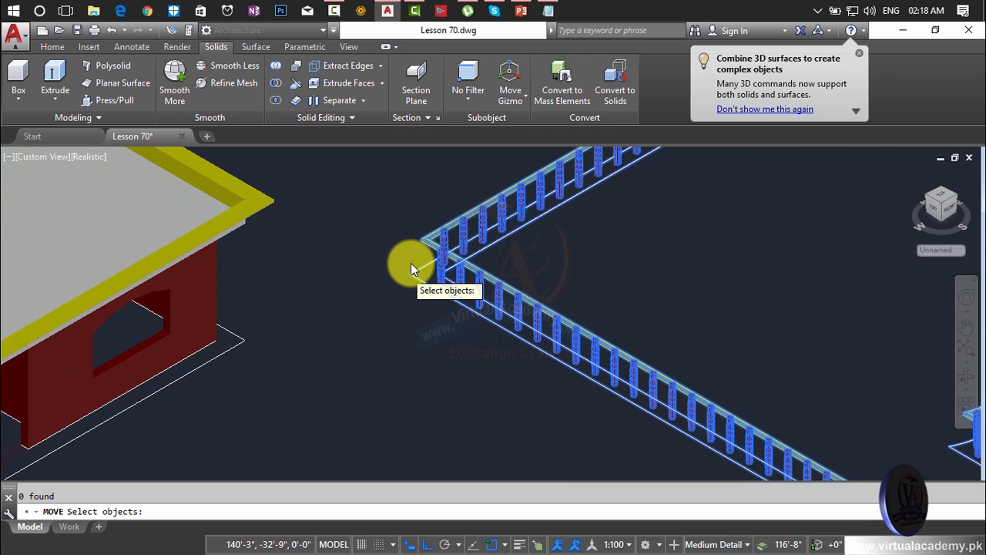
scroll(411, 262, "up", 2)
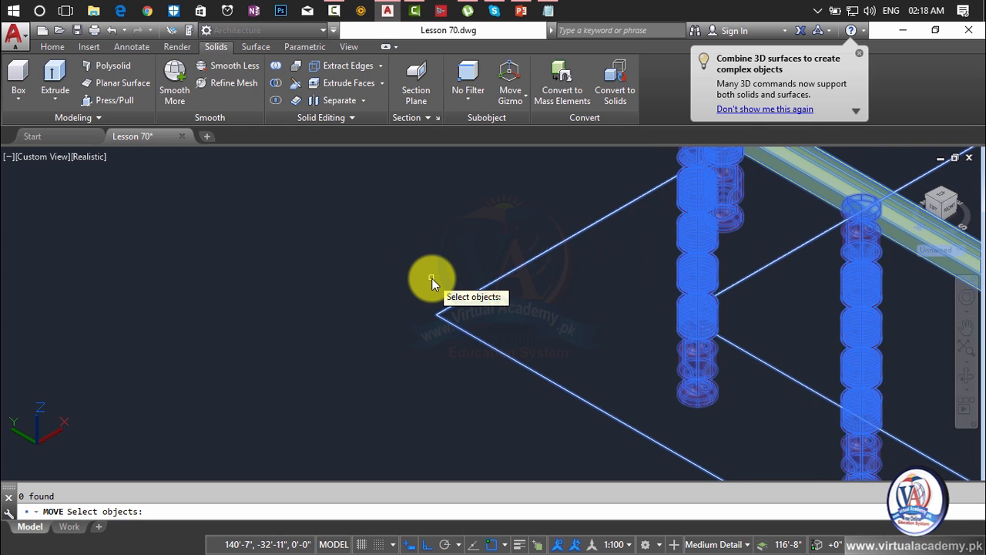
key("Return")
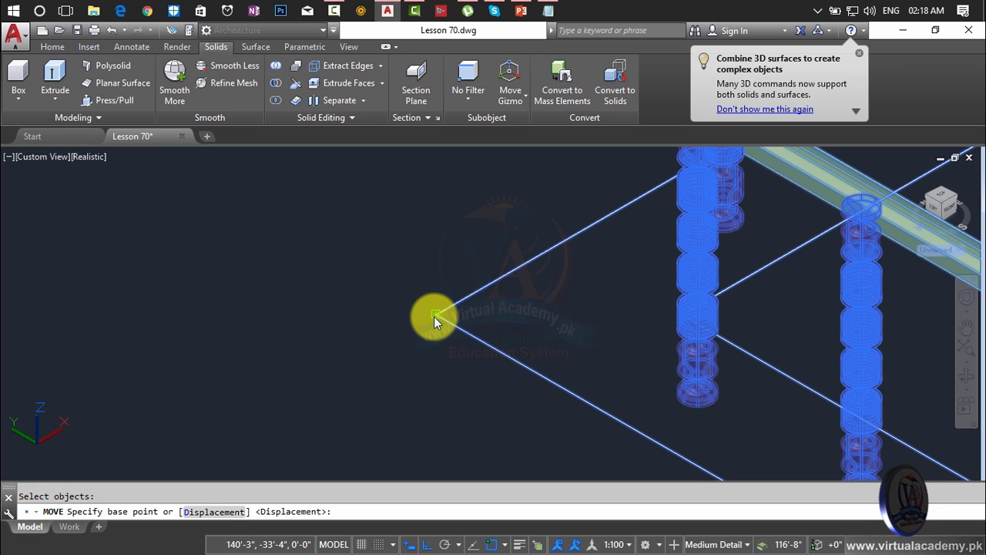
left_click(433, 318)
scroll(434, 314, "down", 3)
scroll(434, 314, "down", 3)
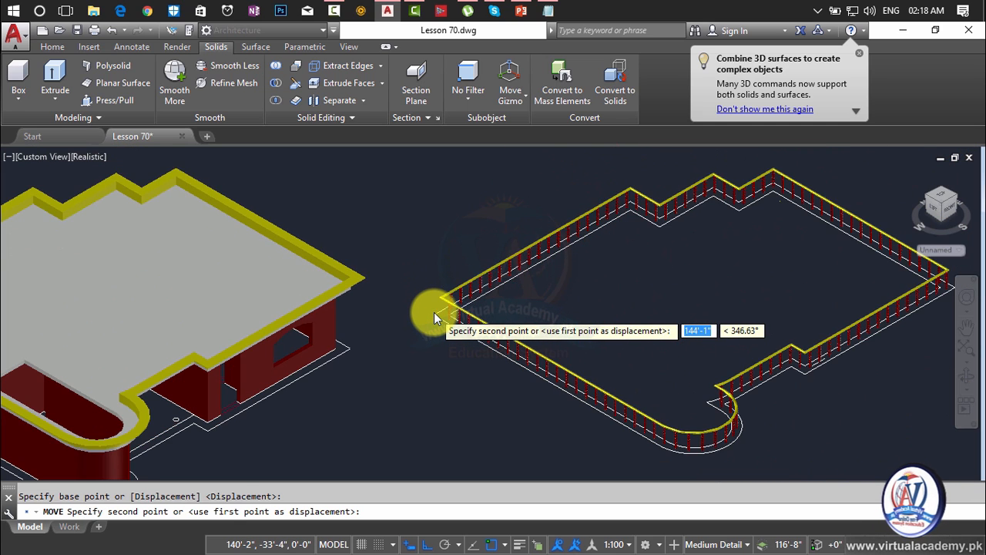
middle_click_drag(433, 315, 601, 328)
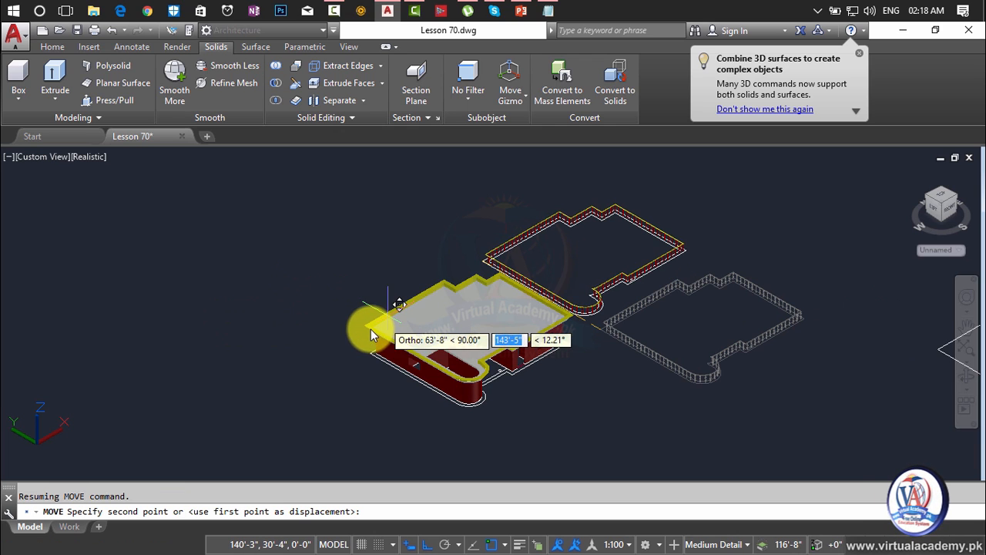
scroll(373, 315, "up", 3)
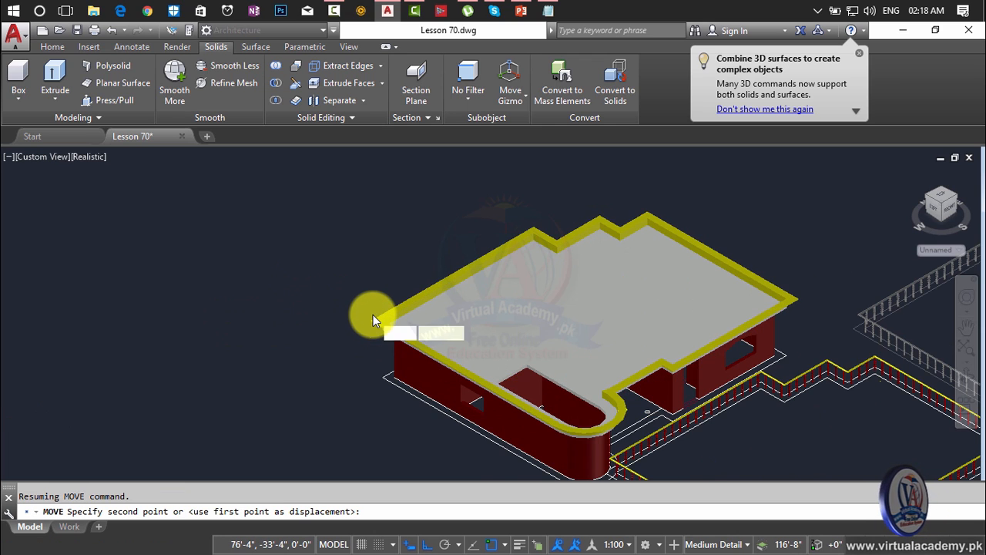
scroll(373, 314, "up", 5)
scroll(411, 299, "up", 2)
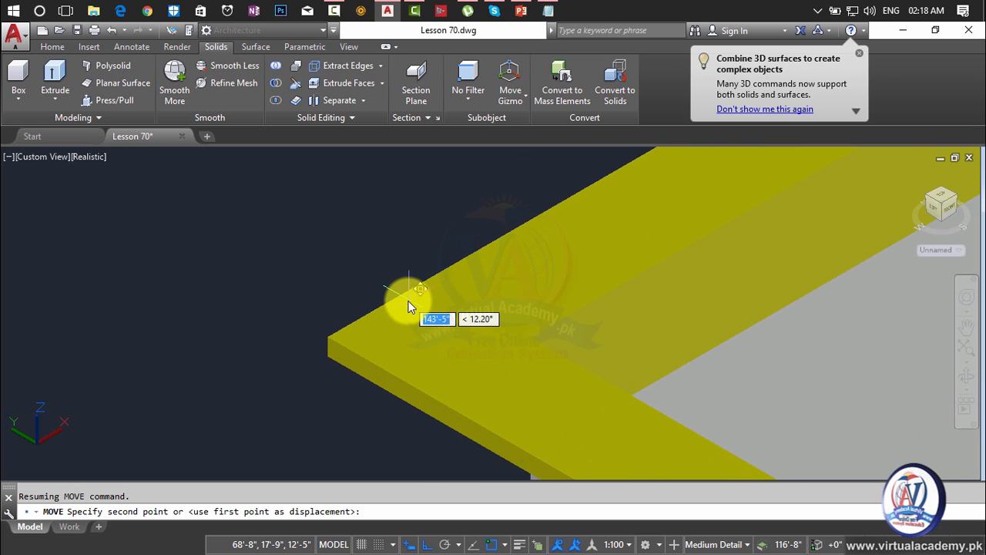
left_click(333, 337)
Inspect how the placed railing sits on the roof edge at the west corner and at the notch above the entrance.
scroll(493, 305, "down", 8)
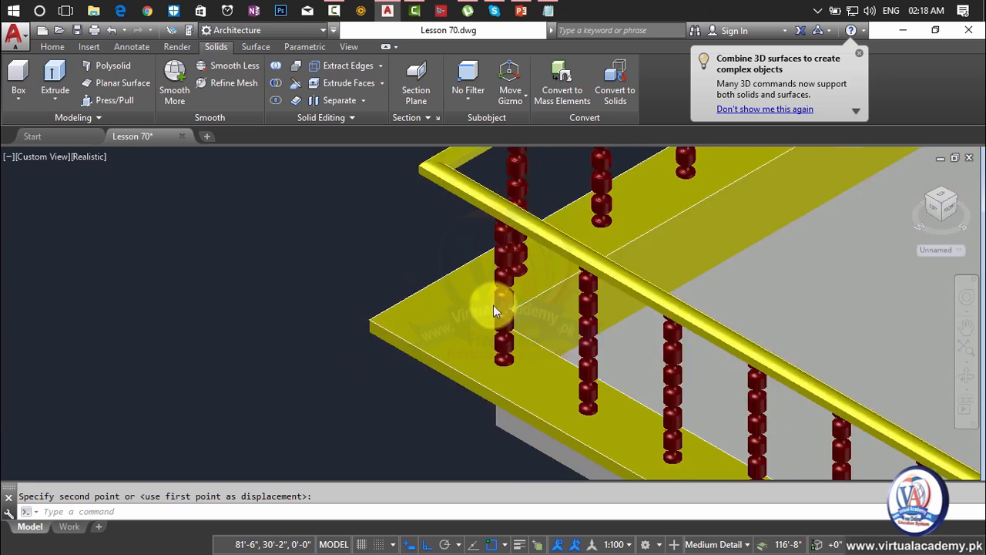
scroll(587, 321, "up", 6)
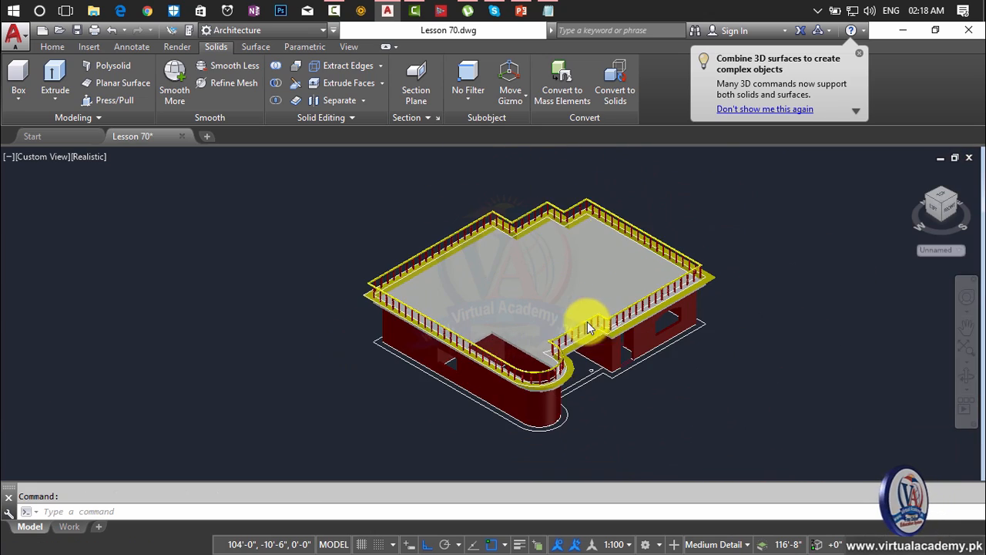
scroll(586, 312, "up", 4)
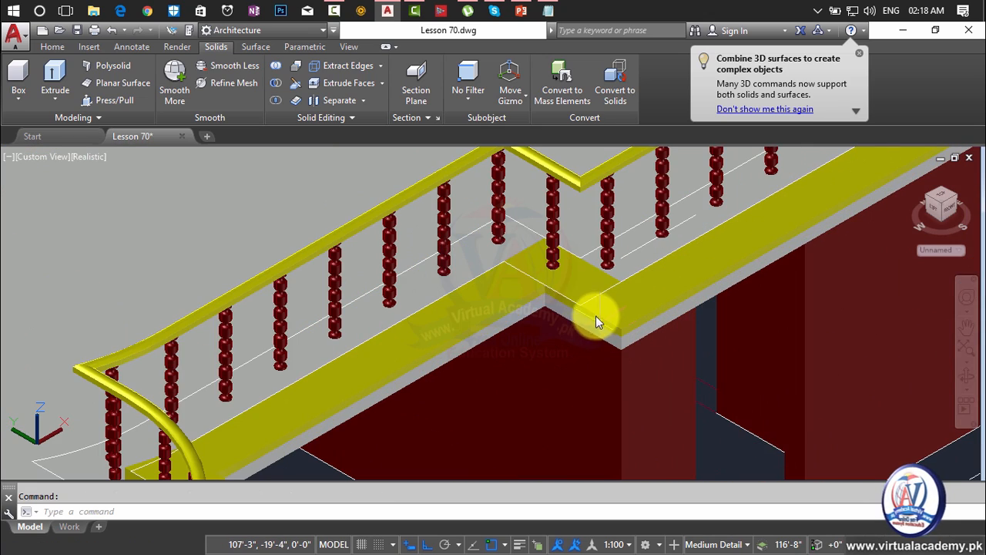
scroll(564, 298, "down", 7)
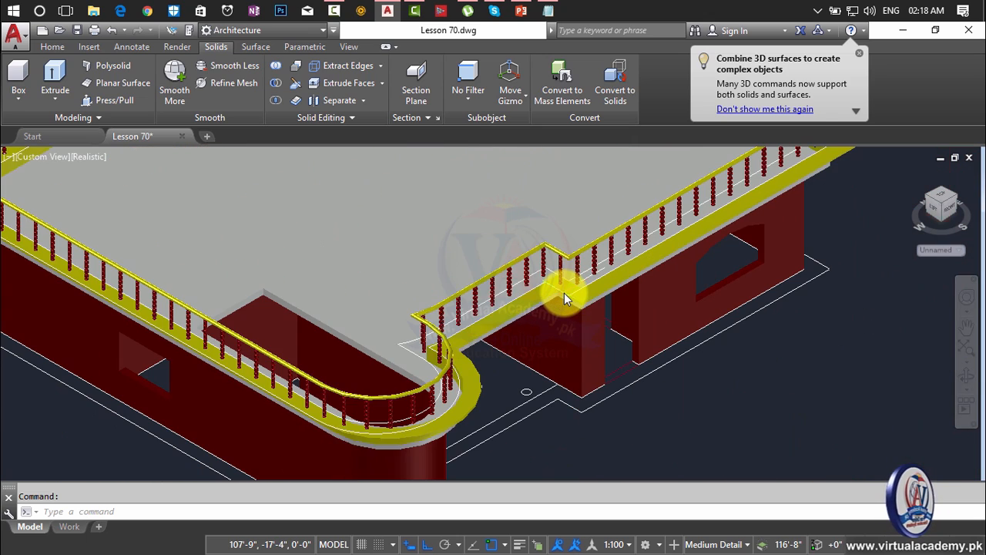
scroll(771, 344, "down", 6)
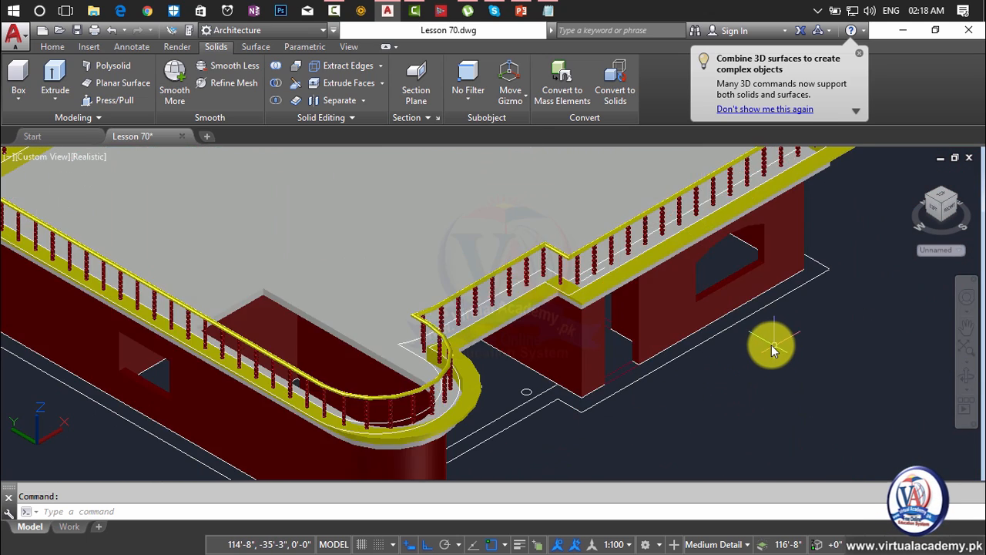
scroll(451, 277, "up", 6)
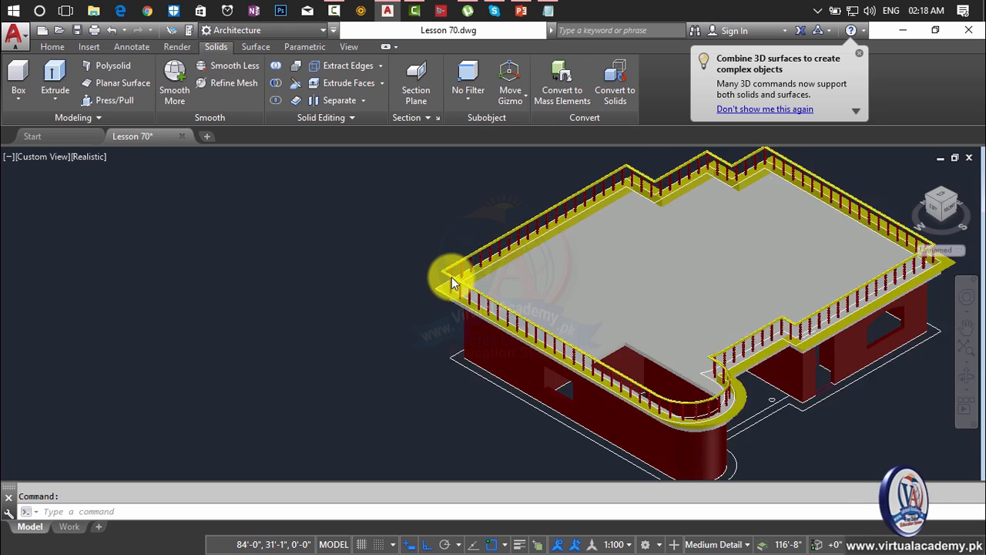
scroll(452, 283, "up", 1)
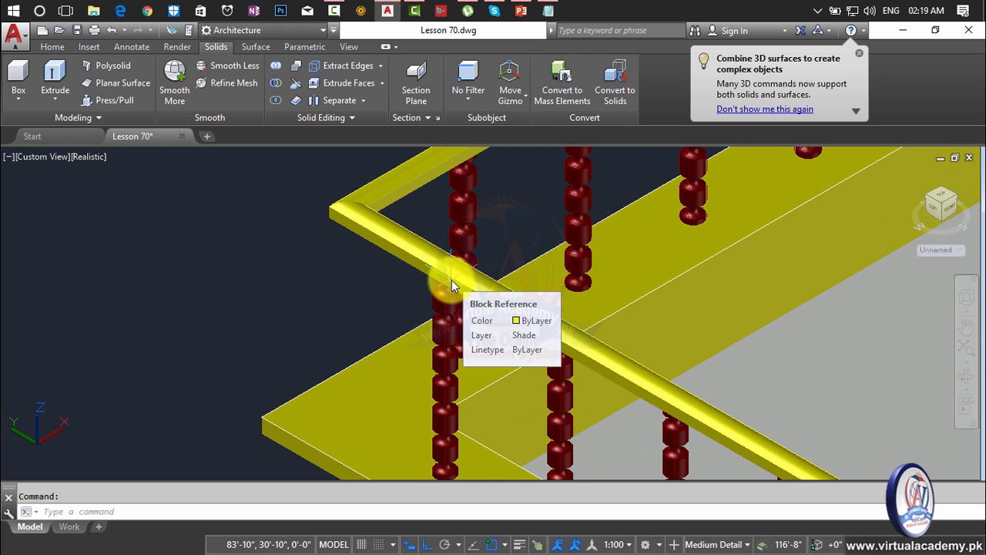
scroll(459, 348, "down", 1)
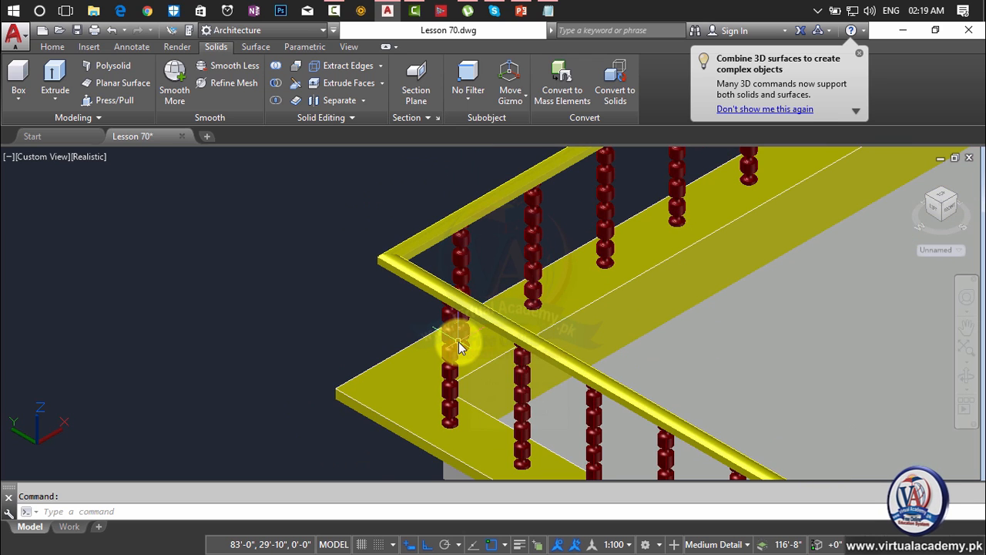
scroll(458, 343, "down", 4)
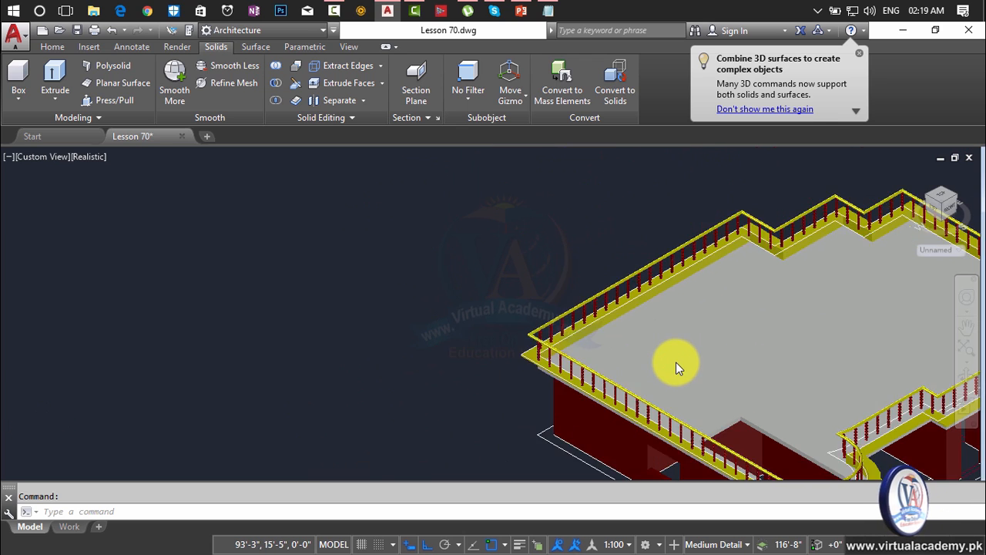
scroll(675, 367, "down", 2)
middle_click_drag(771, 370, 297, 270)
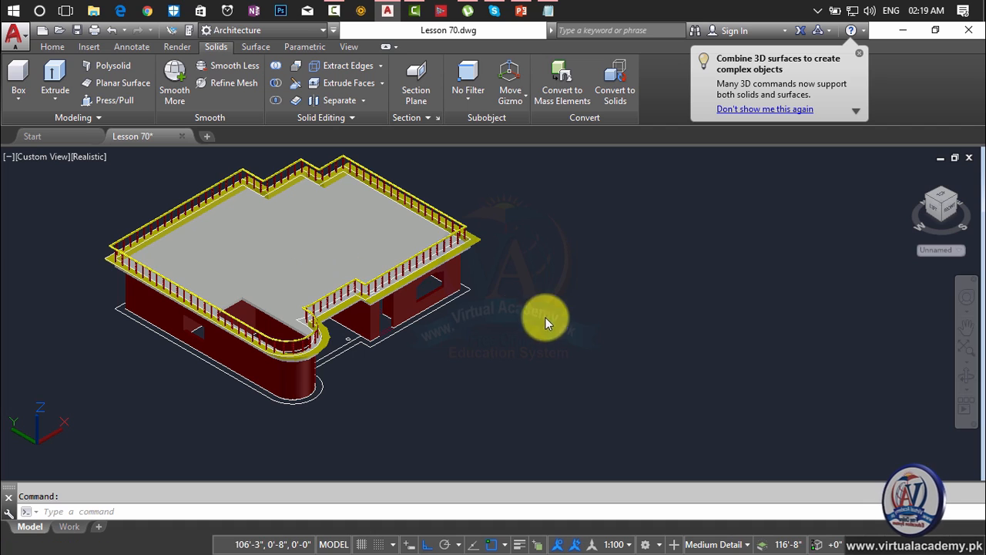
scroll(643, 334, "down", 4)
middle_click_drag(643, 333, 521, 345)
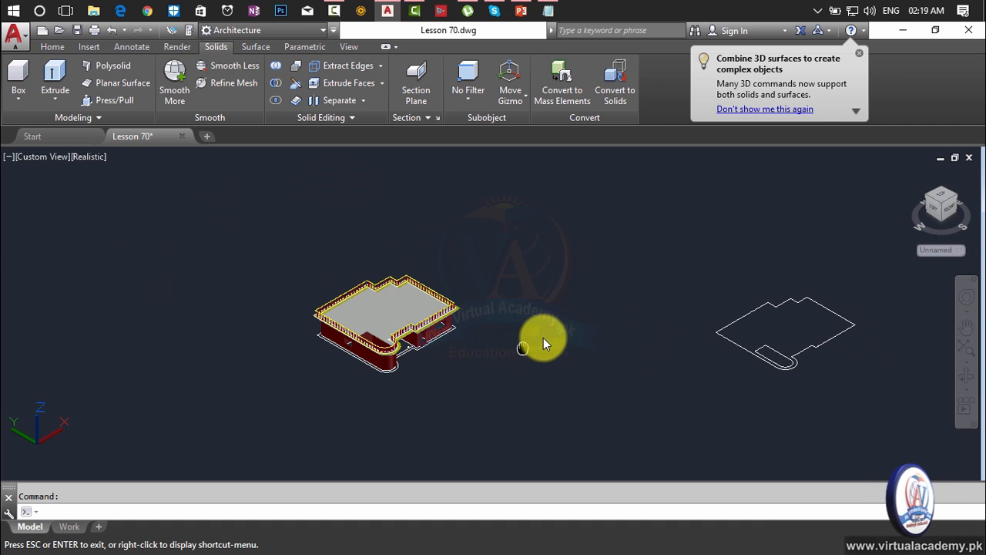
Examine the railing around the rounded stairwell end and at the roof corner beyond the arched window, plus the overall house.
scroll(452, 346, "up", 5)
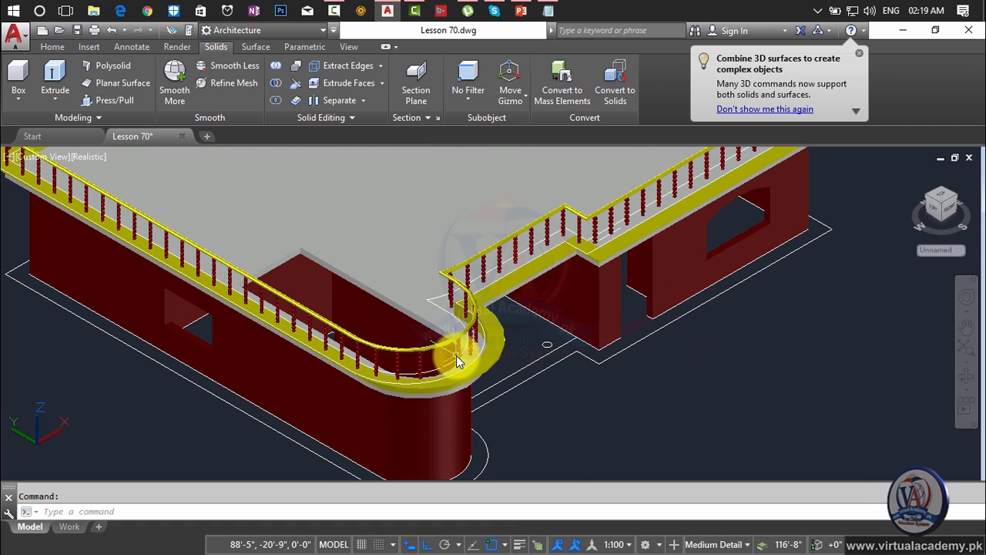
scroll(456, 355, "up", 3)
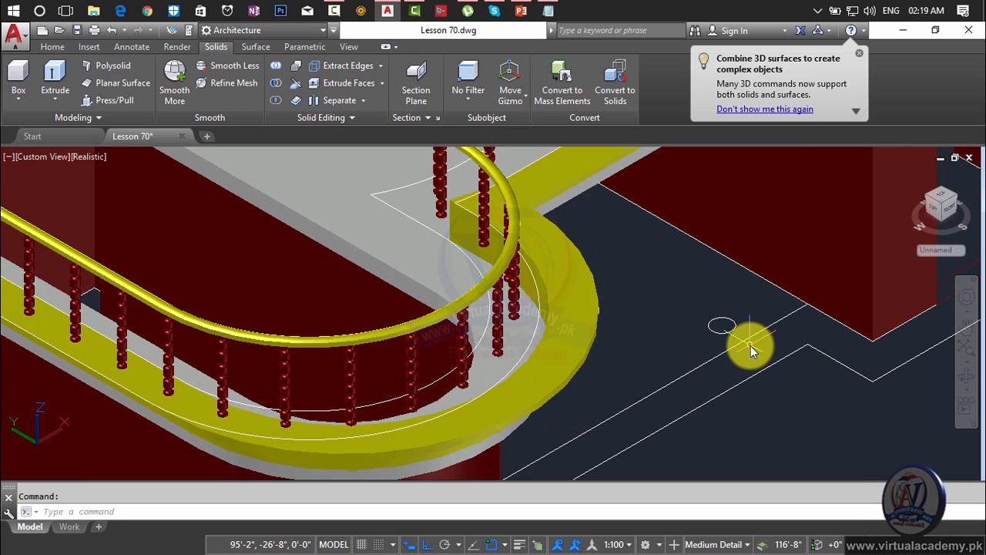
scroll(650, 351, "down", 8)
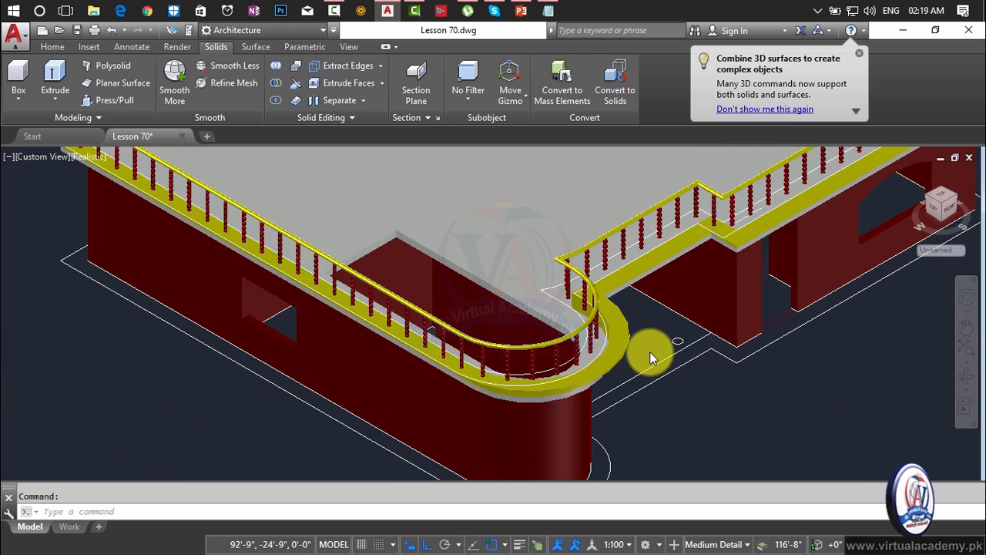
middle_click_drag(593, 379, 440, 443)
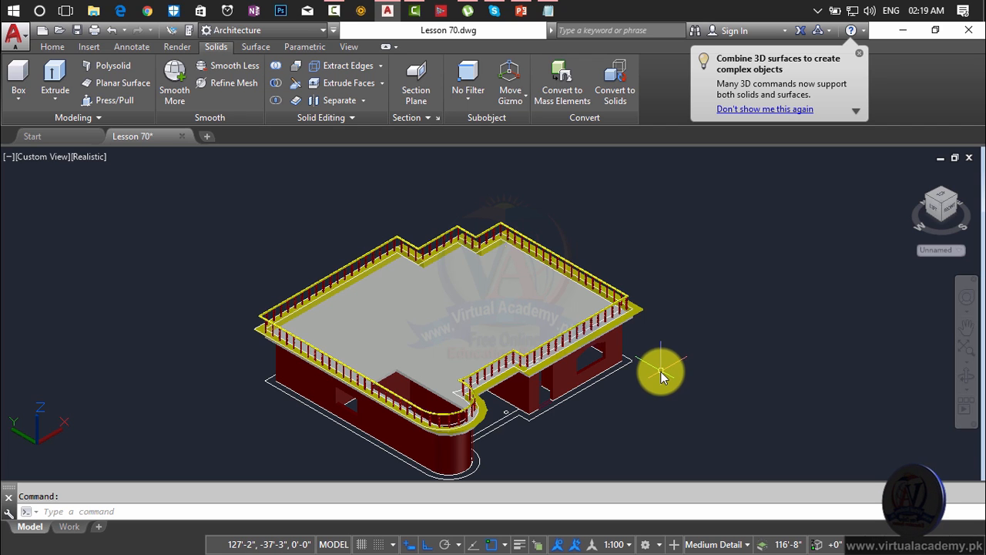
scroll(602, 307, "up", 8)
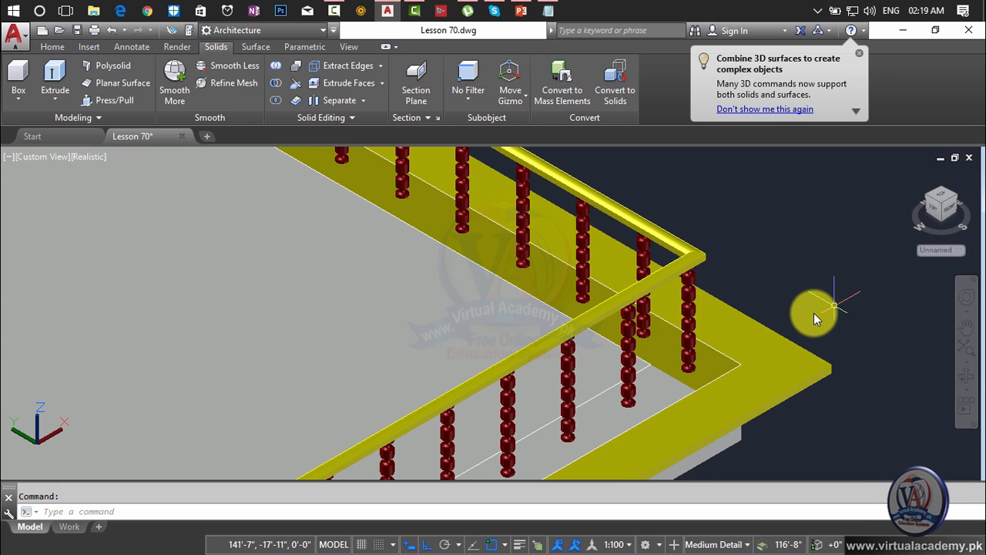
scroll(797, 324, "down", 3)
scroll(798, 329, "down", 5)
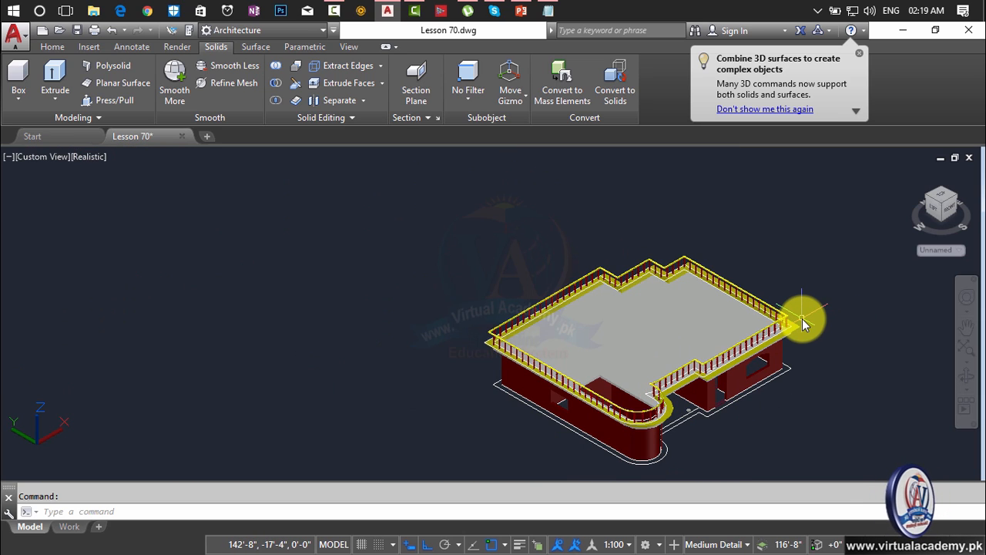
scroll(802, 317, "up", 5)
middle_click_drag(801, 317, 570, 350)
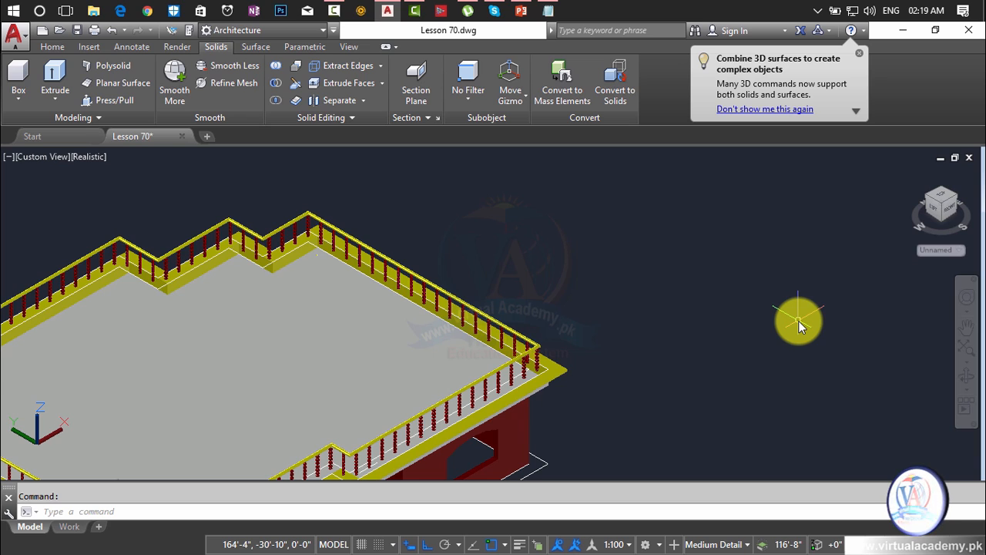
scroll(628, 319, "down", 3)
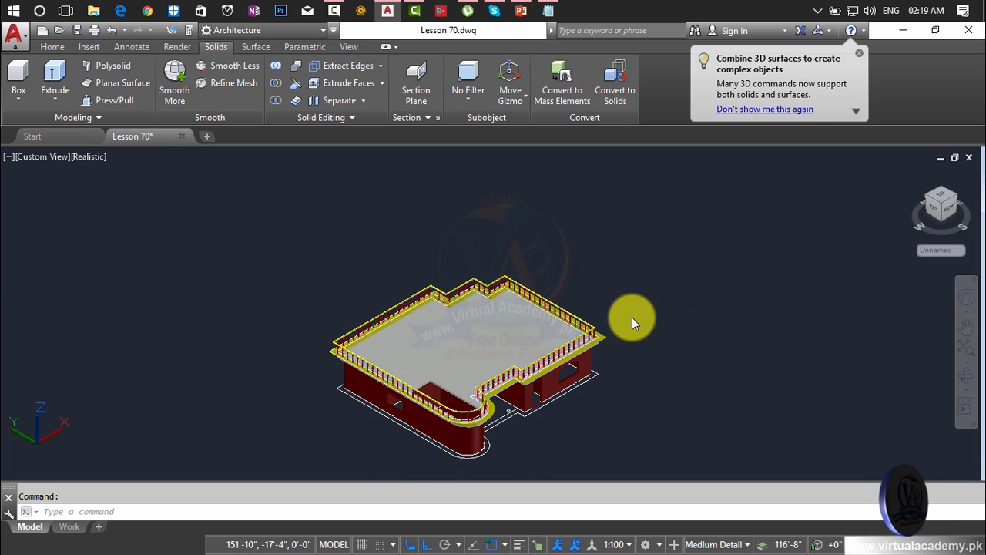
scroll(632, 317, "down", 2)
middle_click_drag(621, 319, 578, 311)
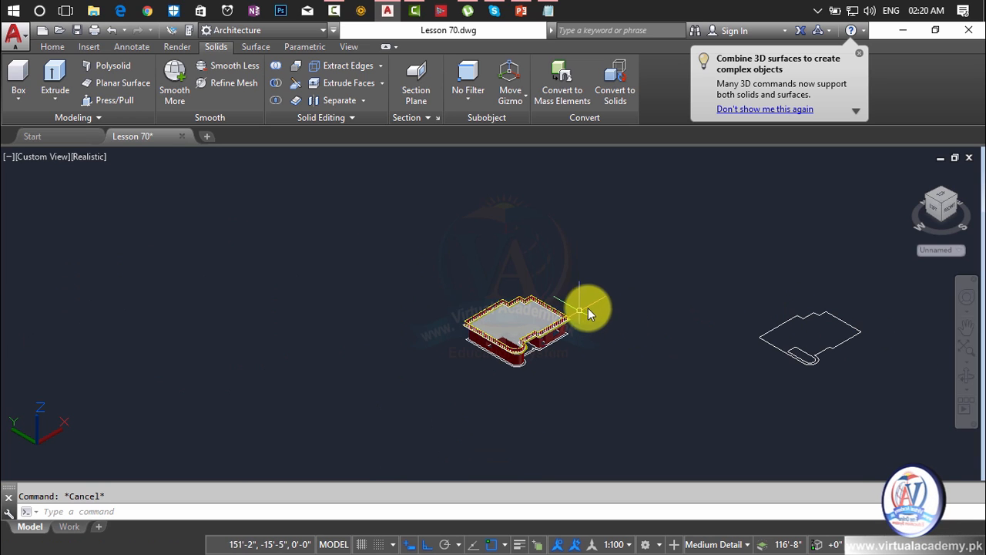